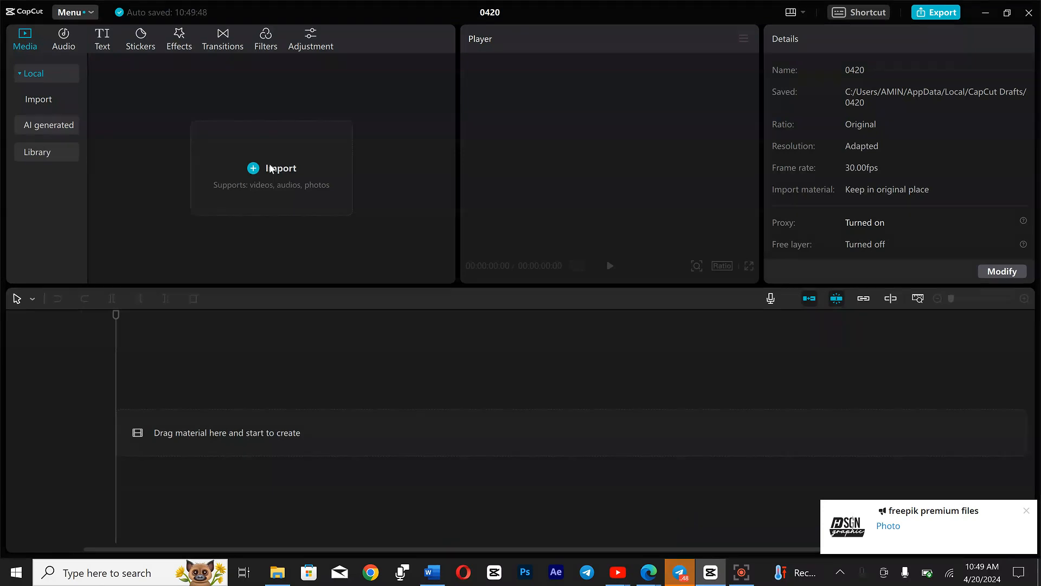
- Look through the audio, text, sticker, effect, filter and adjustment libraries, and return to the local media library
left_click(59, 50)
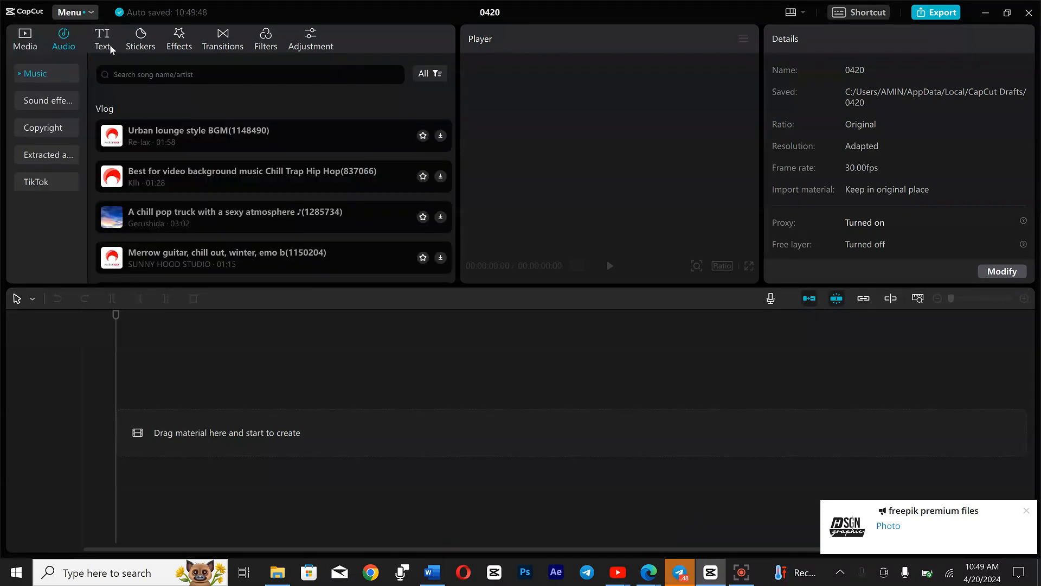
left_click(108, 45)
left_click(141, 41)
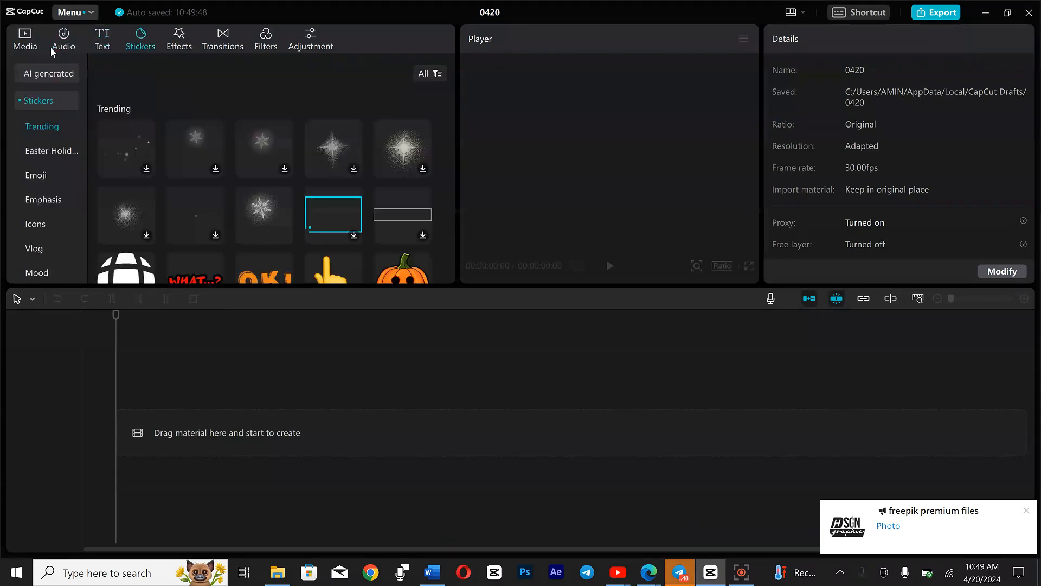
left_click(34, 49)
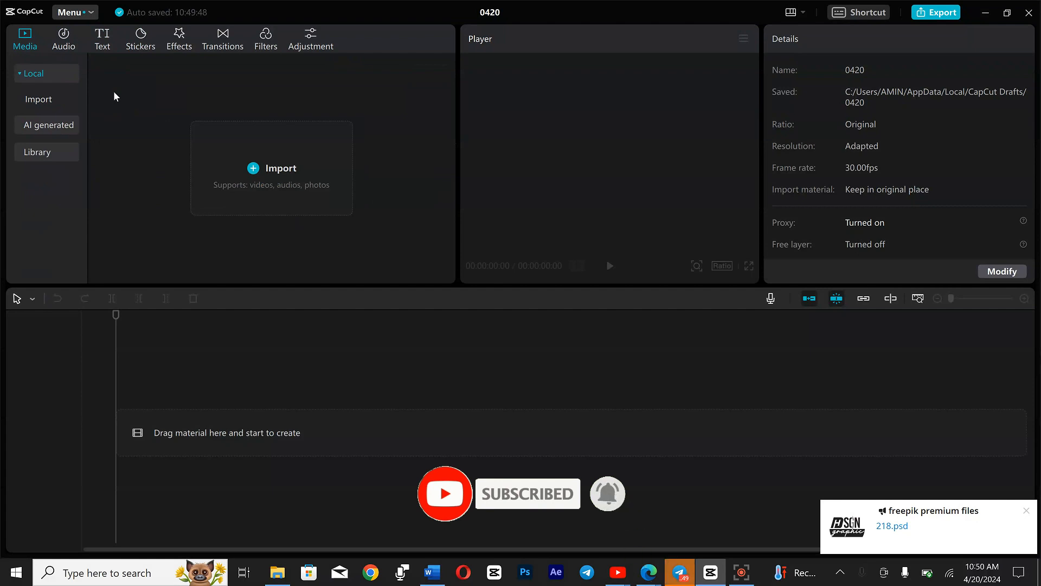
left_click(60, 48)
left_click(110, 47)
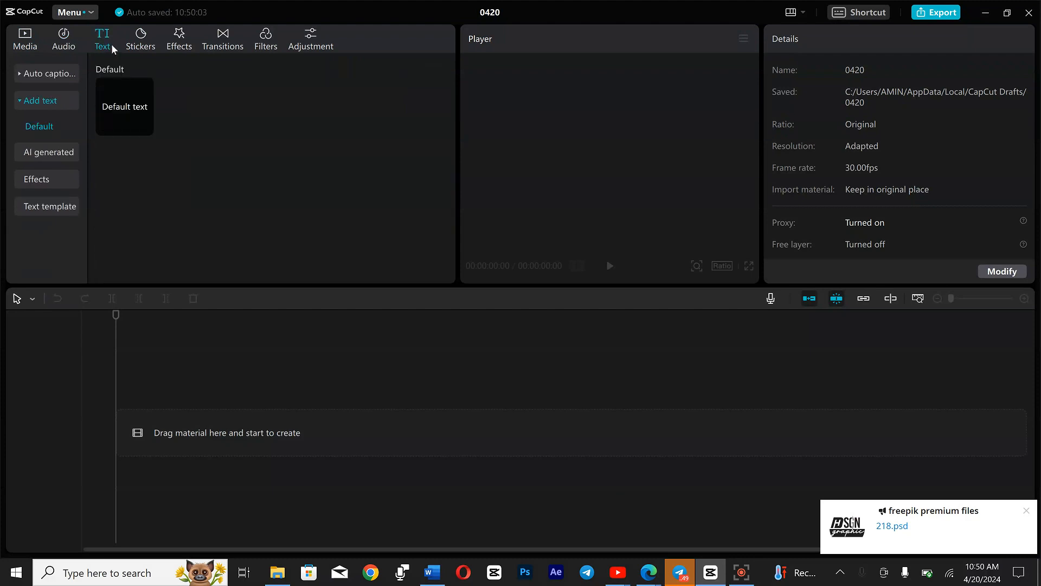
left_click(135, 46)
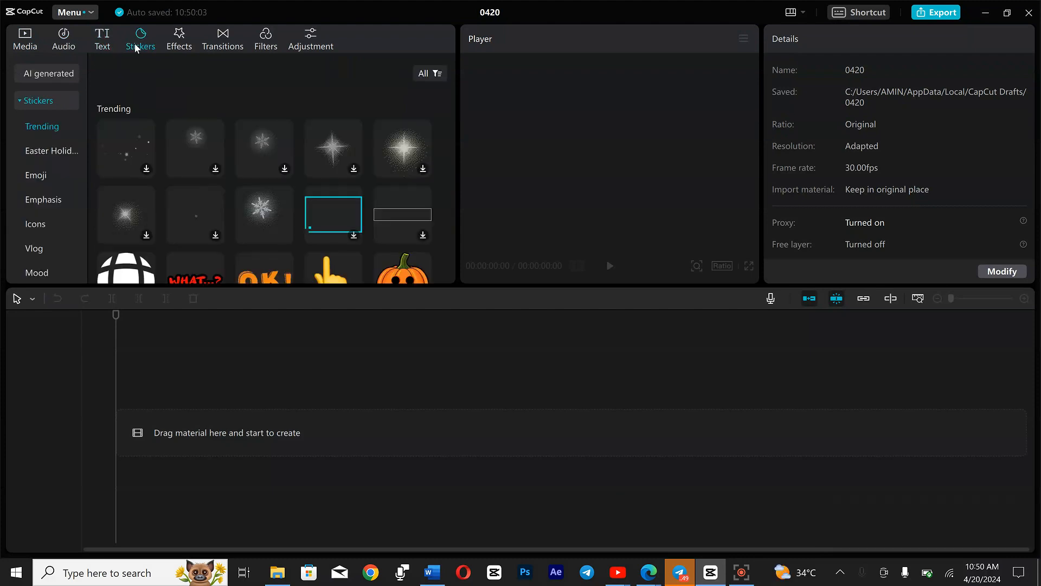
left_click(31, 48)
left_click(62, 50)
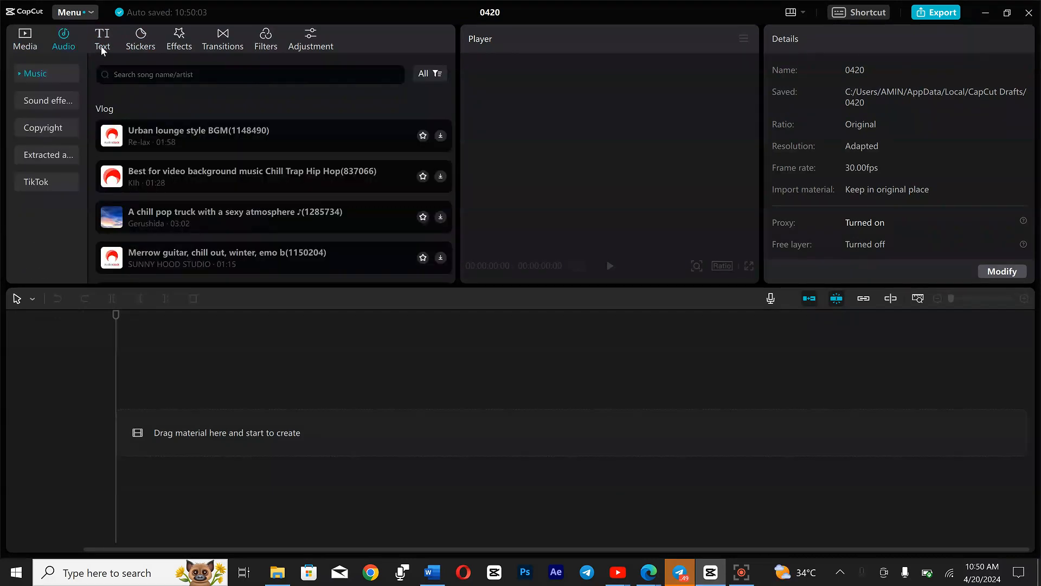
left_click(102, 48)
left_click(140, 44)
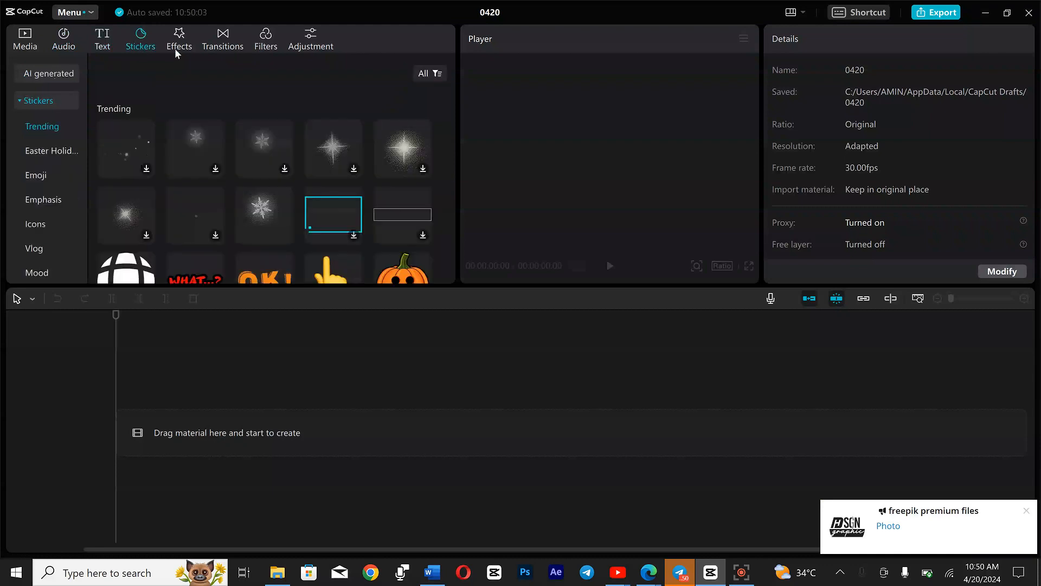
left_click(175, 48)
left_click(273, 43)
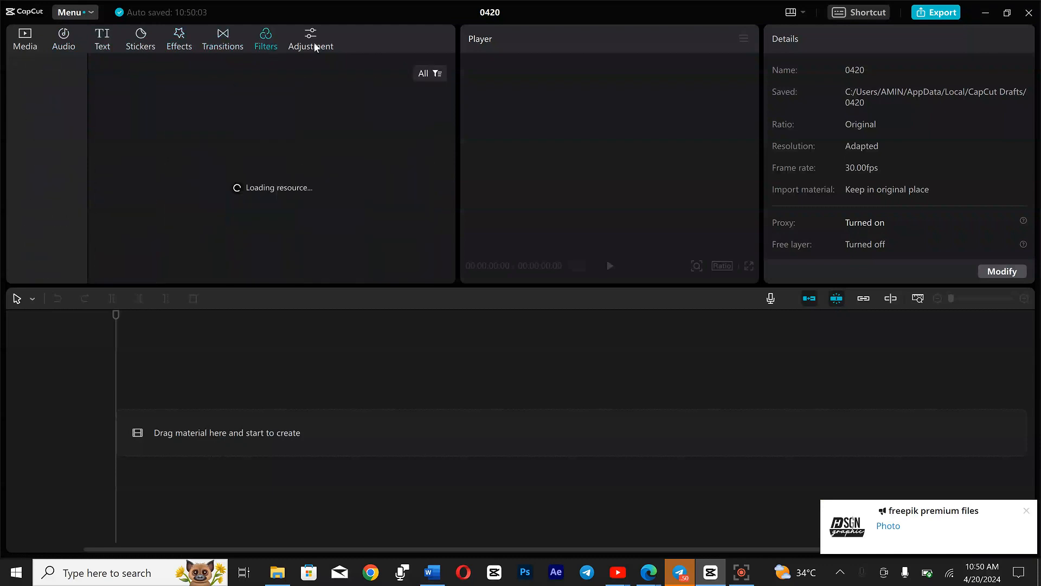
left_click(315, 48)
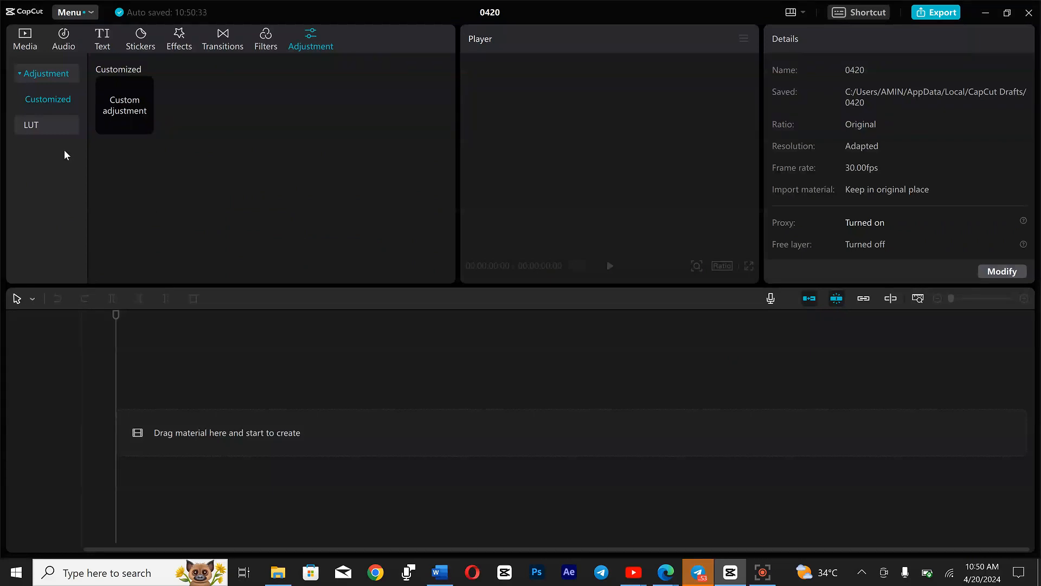
left_click(20, 47)
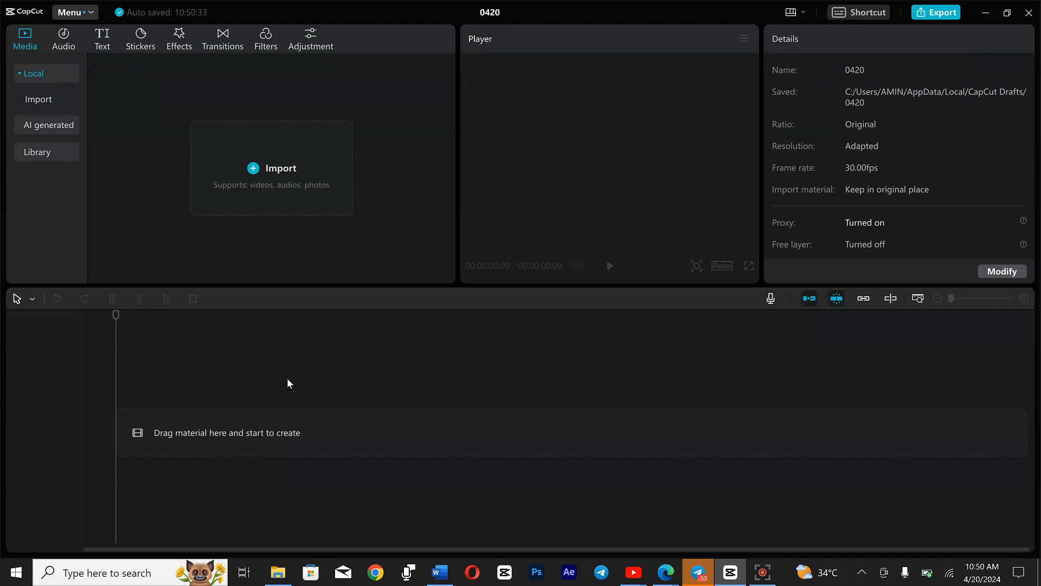
- Import the 15 States, Black African businessman and first Business man exposing graphs videos from Videos > Stock Footages, and place them on the timeline
left_click(248, 173)
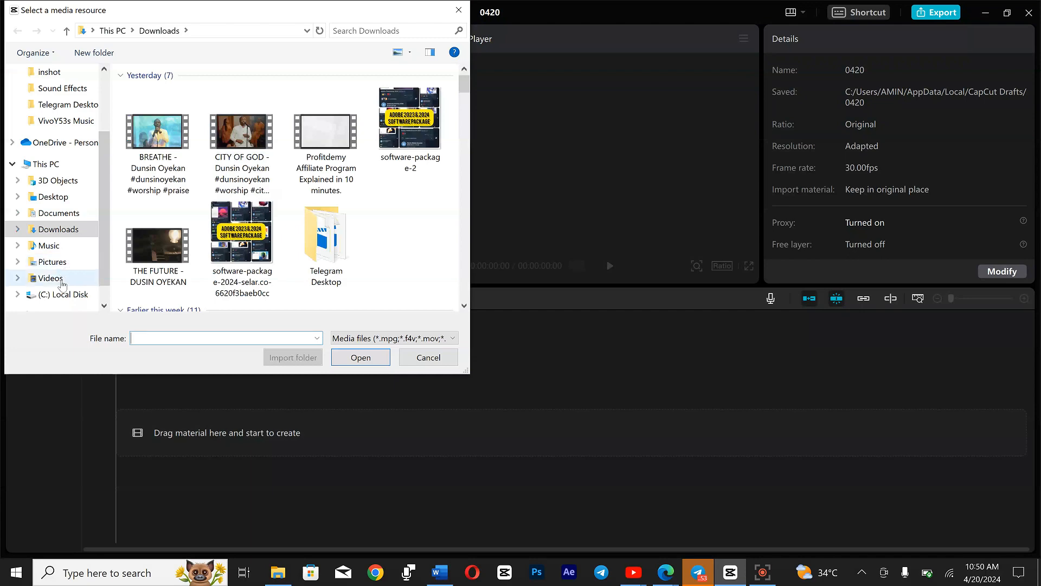
left_click(50, 278)
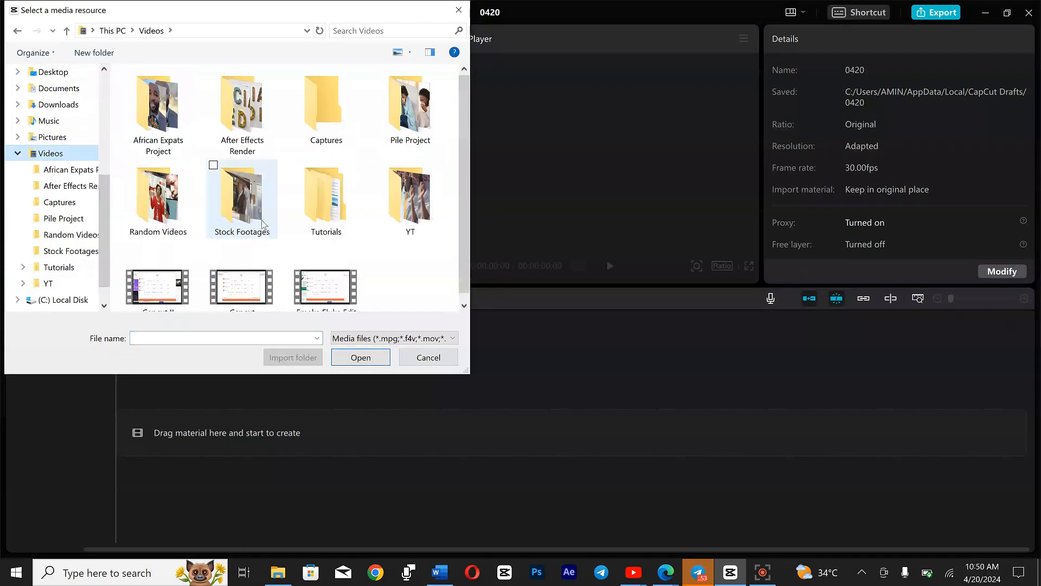
double_click(270, 218)
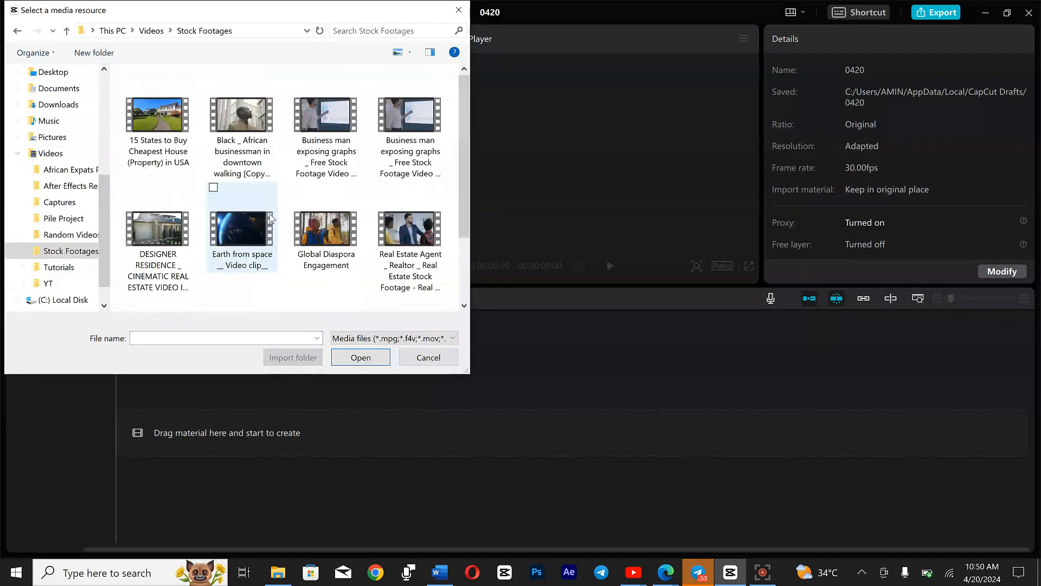
left_click(144, 128)
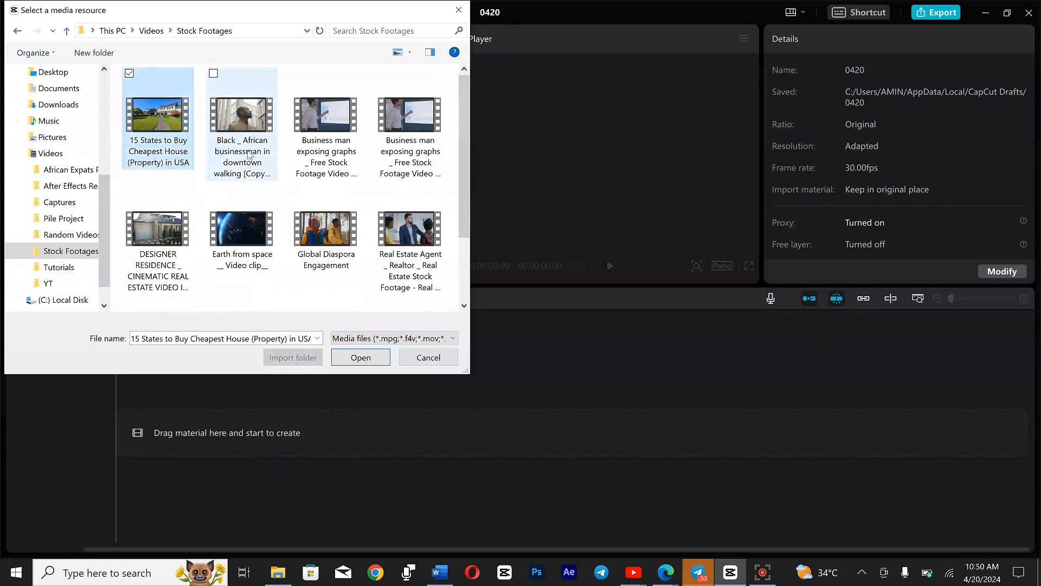
left_click(248, 155)
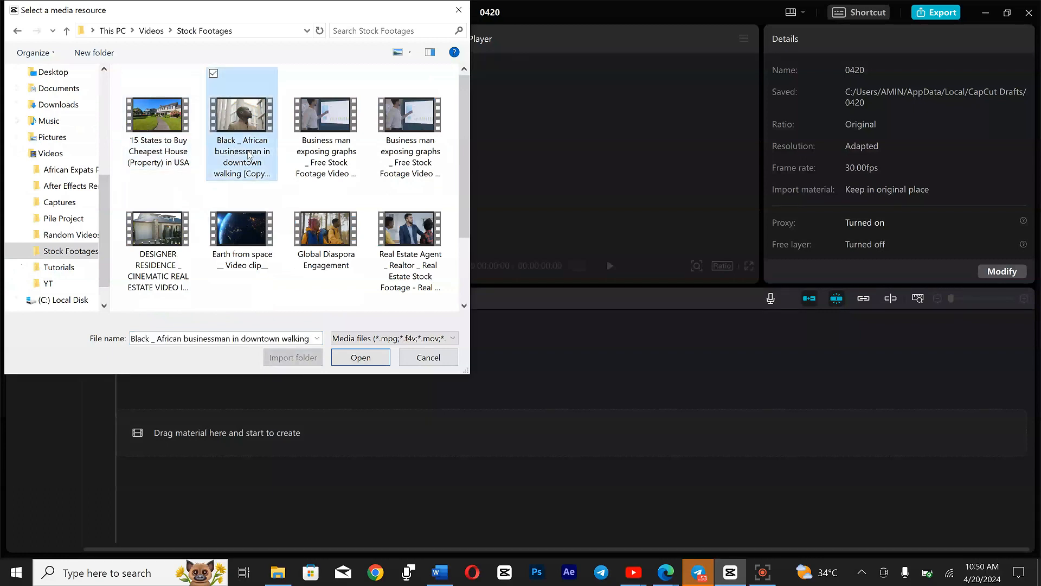
left_click(156, 168, "ctrl")
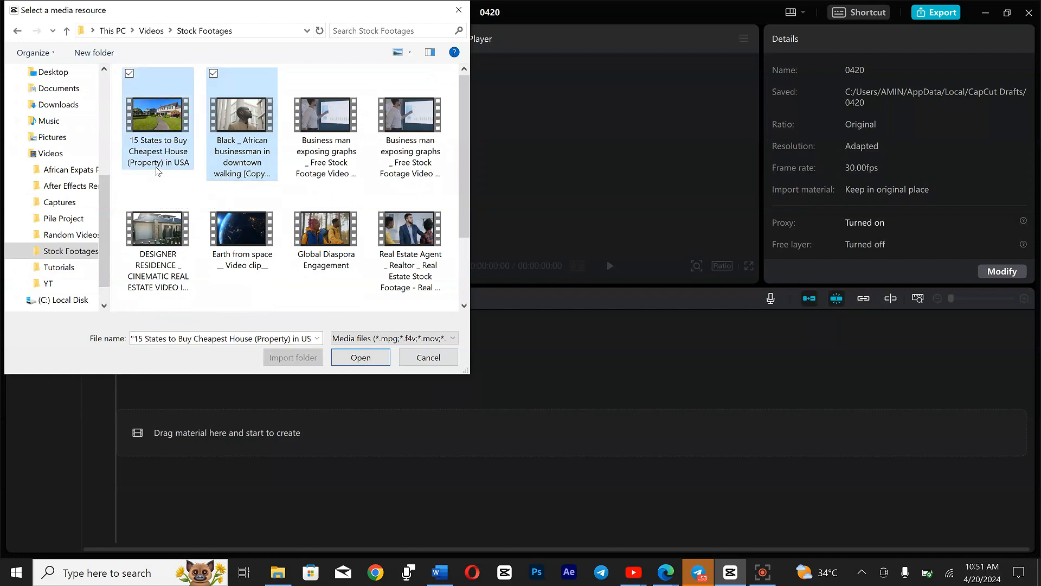
left_click(323, 165, "ctrl")
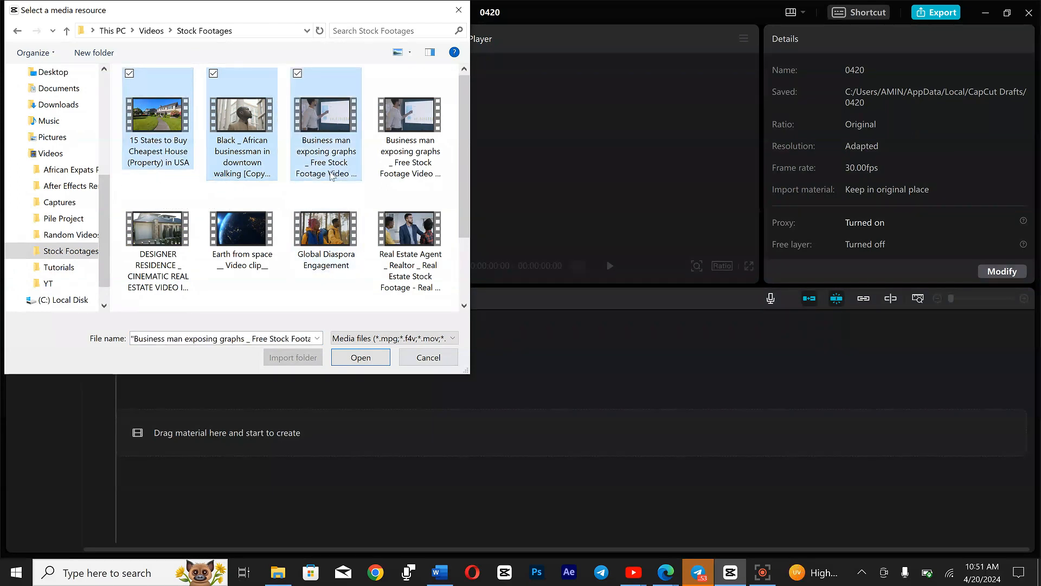
left_click(360, 358)
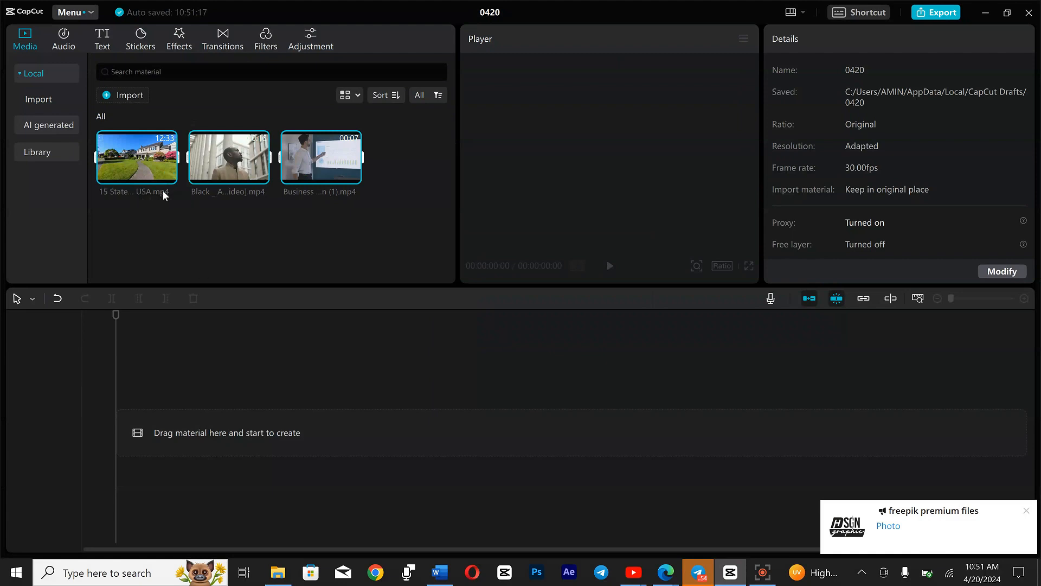
left_click_drag(137, 163, 133, 428)
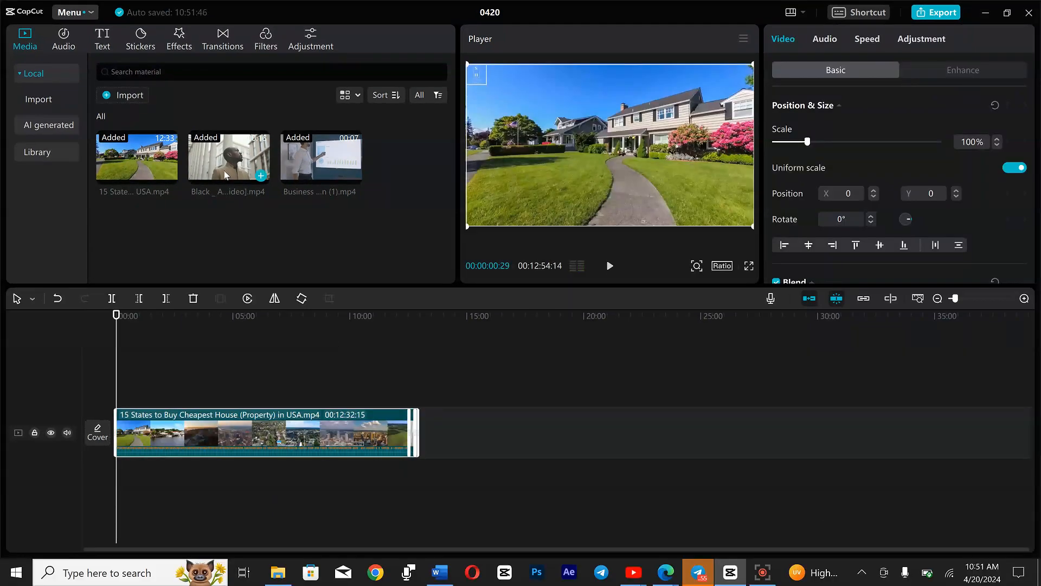
- Add two extra copies of the Black African businessman clip at the end of the timeline
left_click_drag(225, 173, 430, 417)
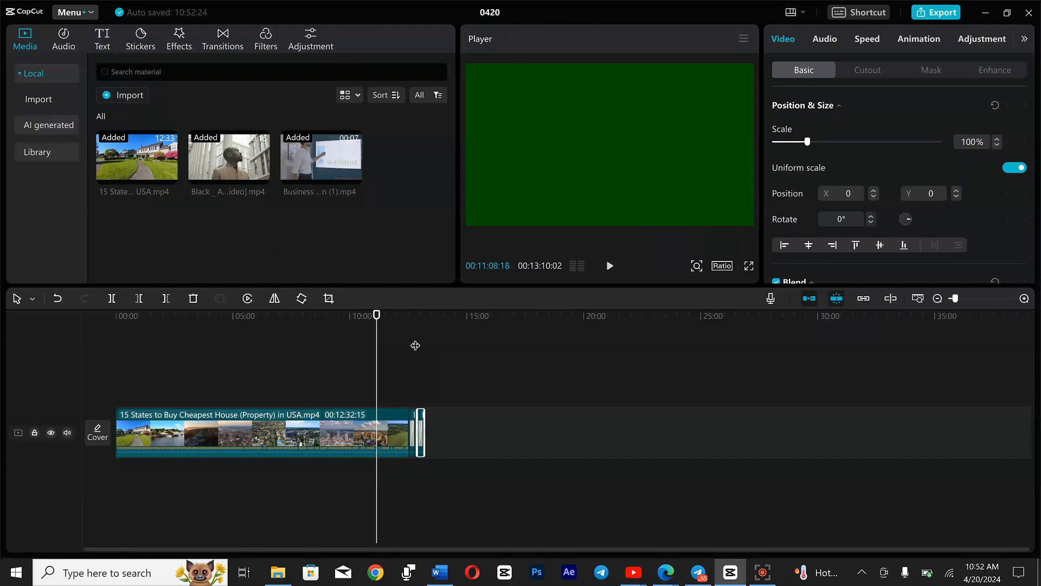
mouse_move(415, 345)
left_mouse_down()
mouse_move(425, 350)
mouse_move(408, 360)
left_mouse_up()
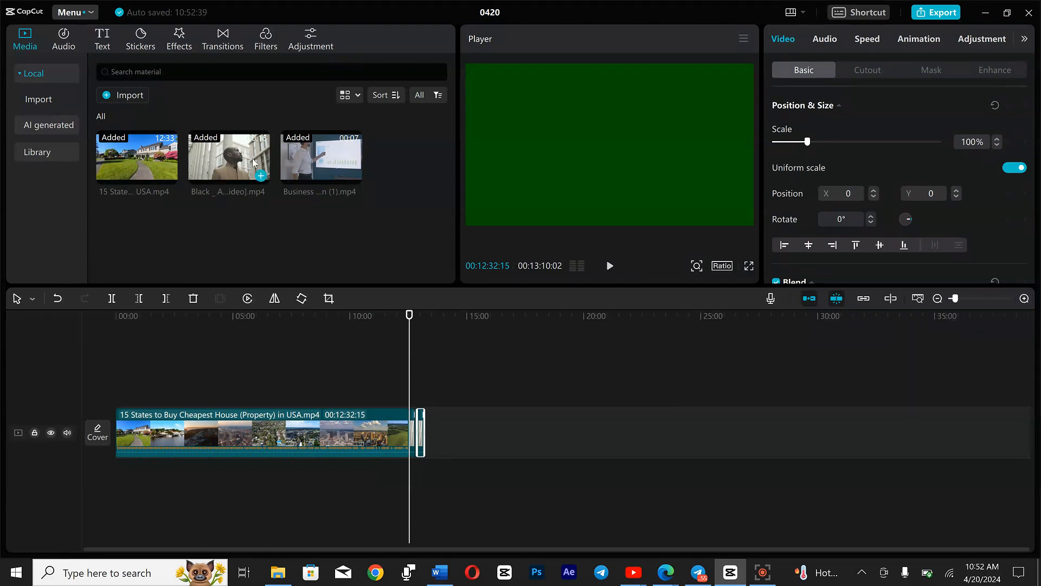
left_click_drag(253, 162, 431, 437)
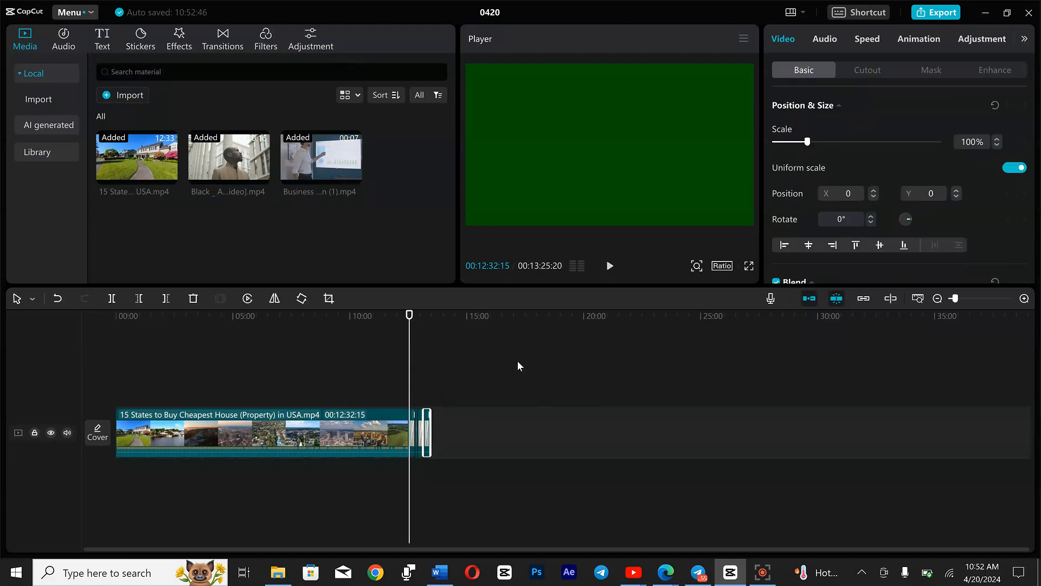
- Delete the two extra copies of the Black African businessman clip from the end of the timeline
left_click(426, 389)
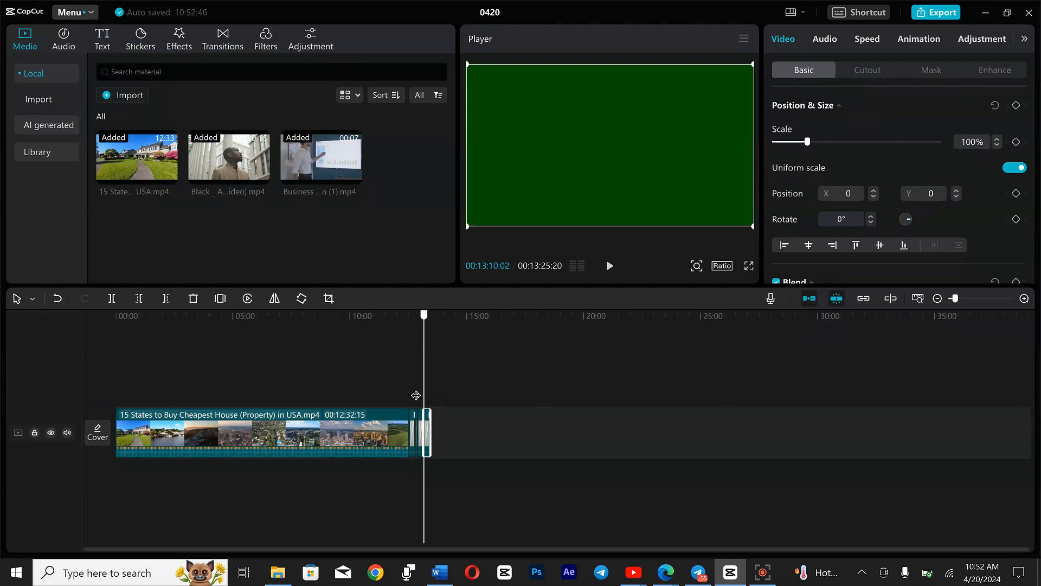
left_click(416, 394)
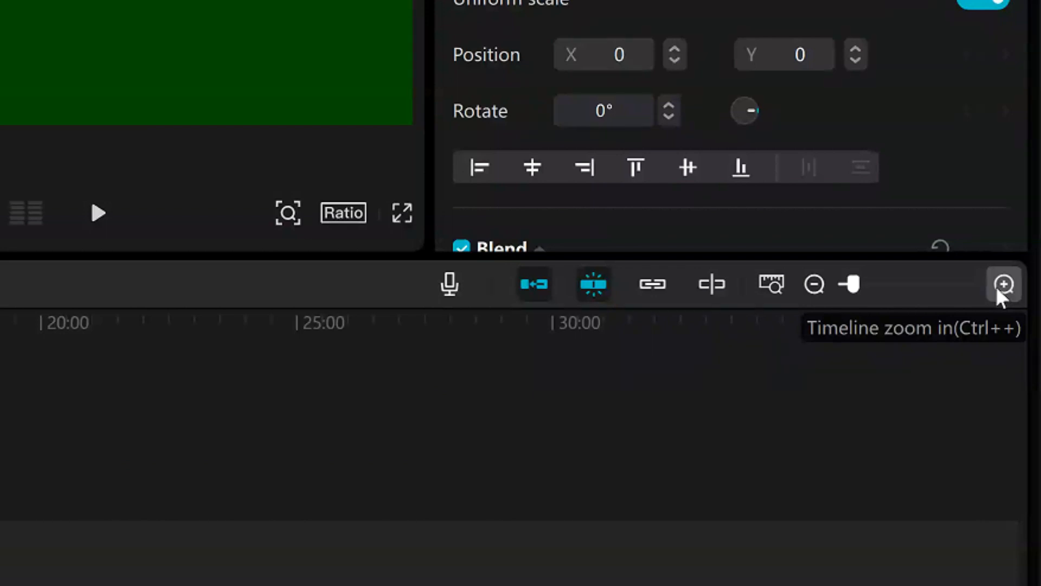
left_click(996, 288)
left_click(997, 287)
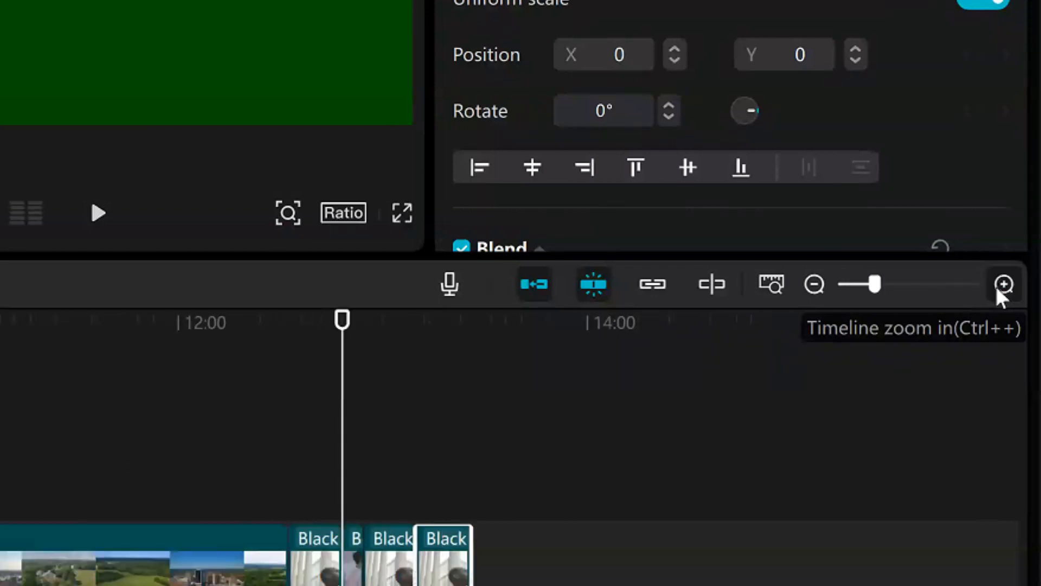
left_click(996, 287)
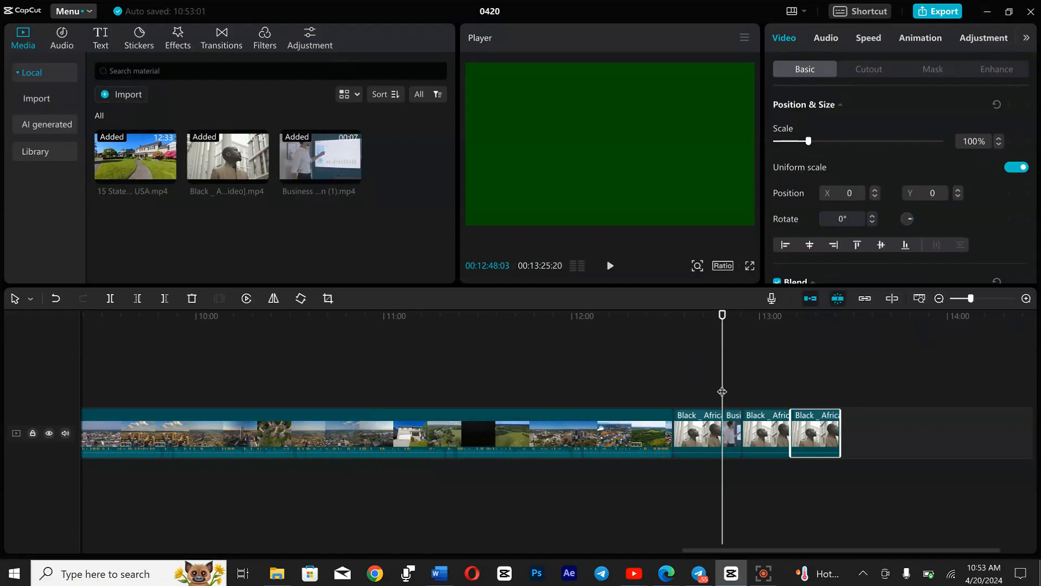
left_click_drag(722, 391, 808, 419)
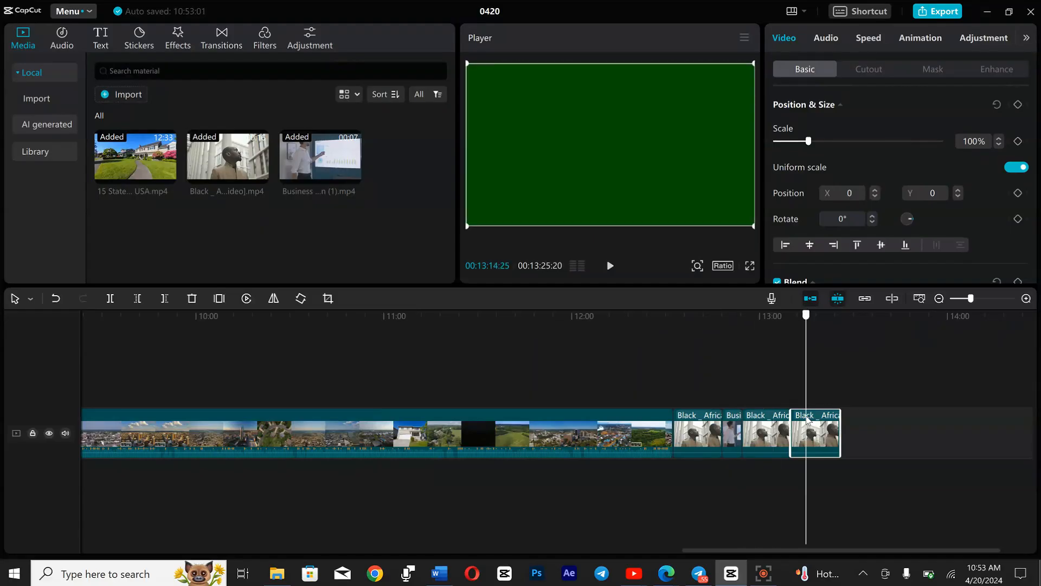
key("Delete")
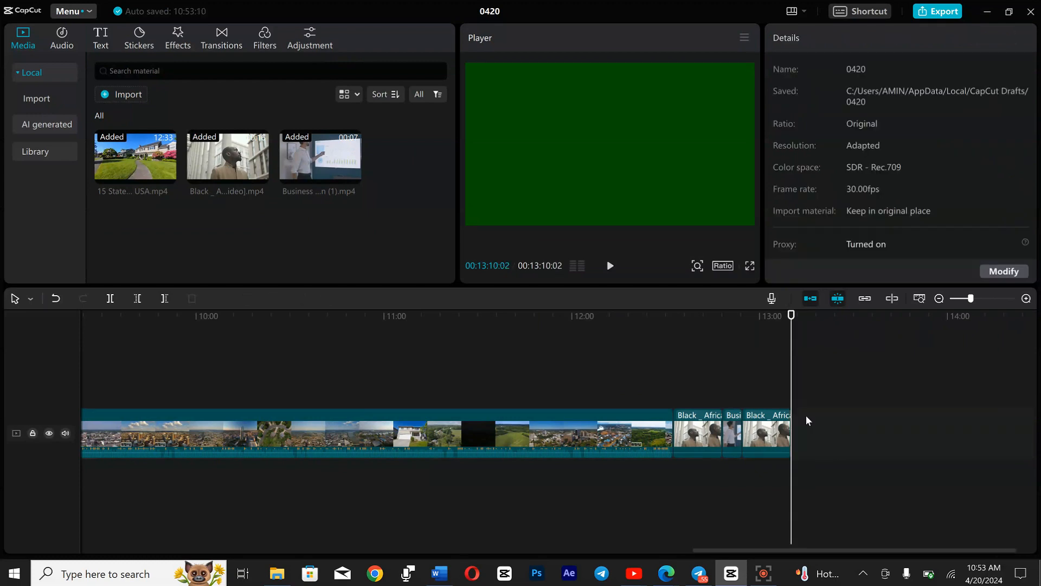
left_click(769, 431)
key("Delete")
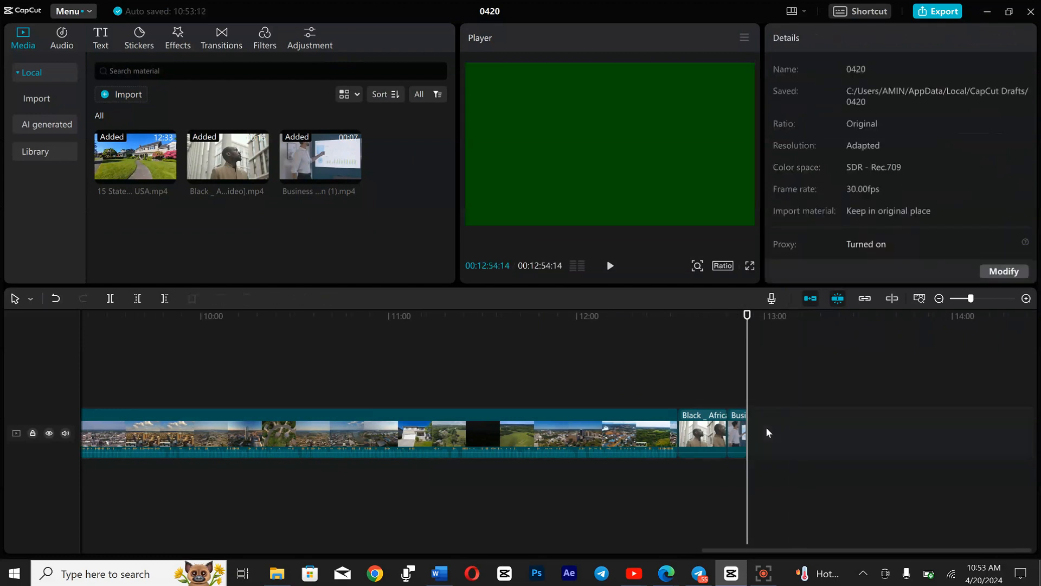
- Examine the timeline clips in close-up and in a wider overview, moving the playhead back to about 10:16
left_click(767, 432)
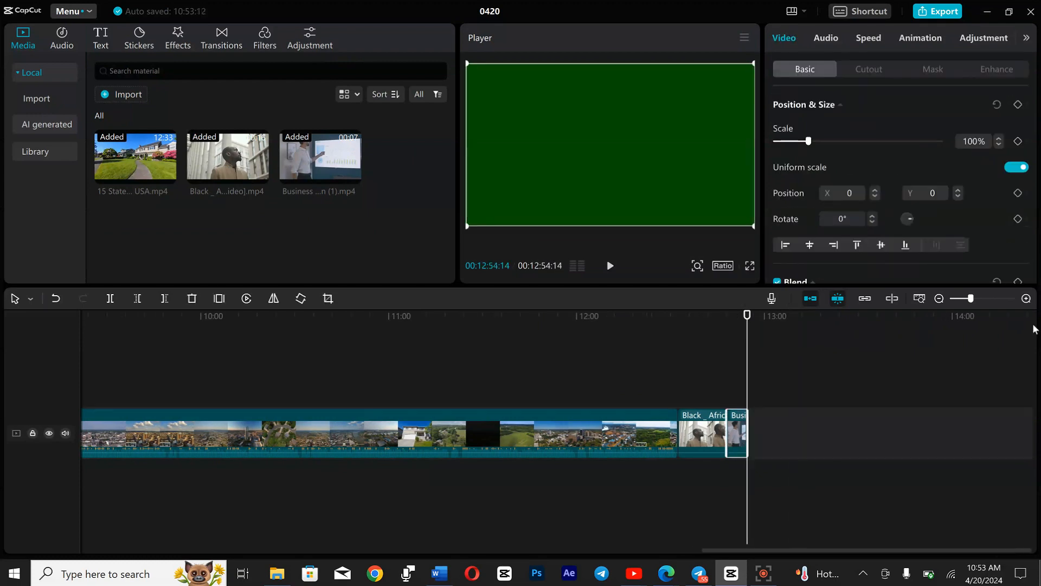
left_click(1027, 299)
left_click(1026, 299)
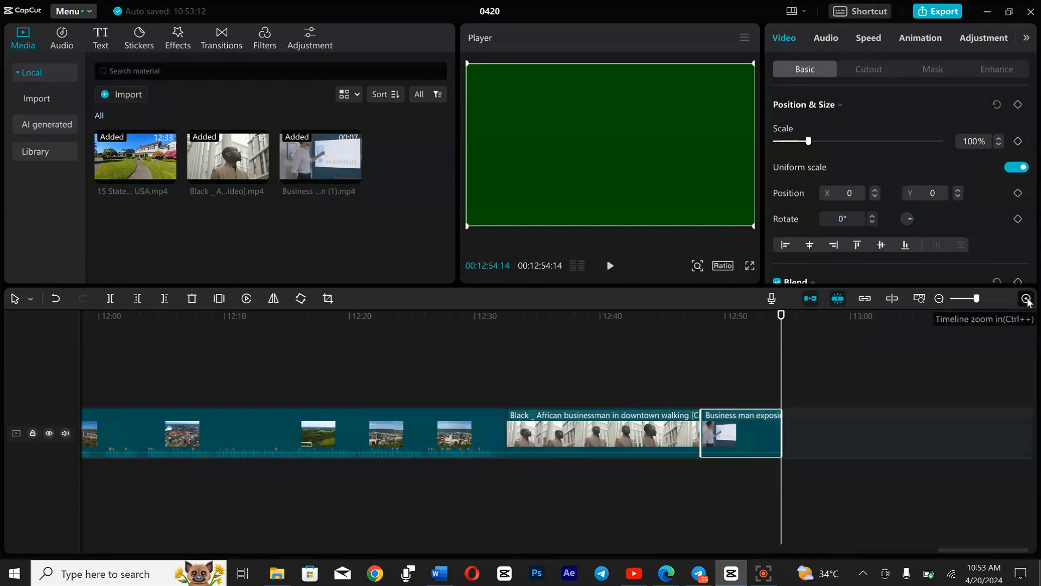
left_click(1027, 299)
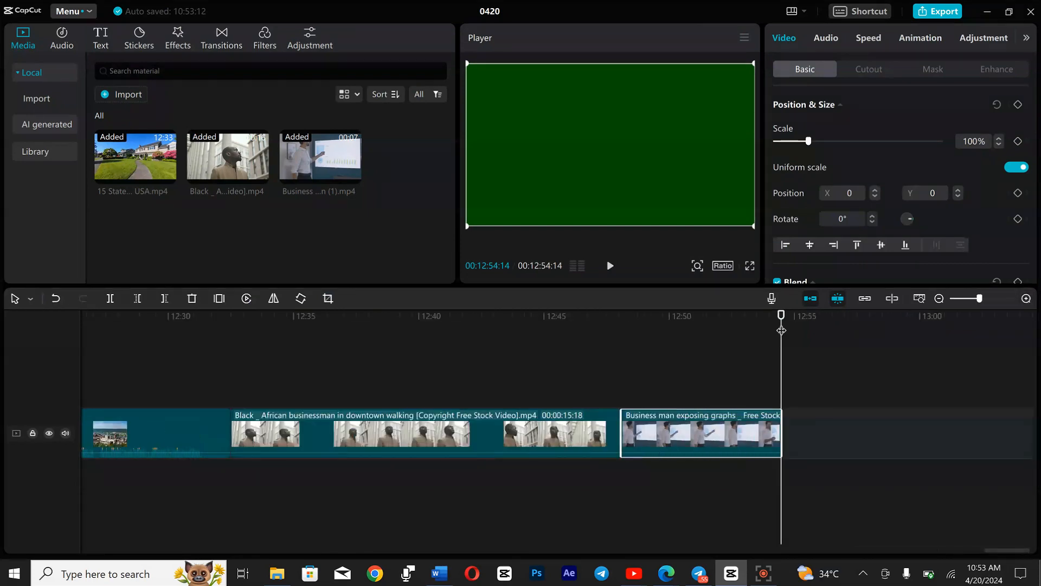
left_click(225, 341)
mouse_move(46, 387)
left_mouse_down()
mouse_move(9, 411)
mouse_move(36, 370)
left_mouse_up()
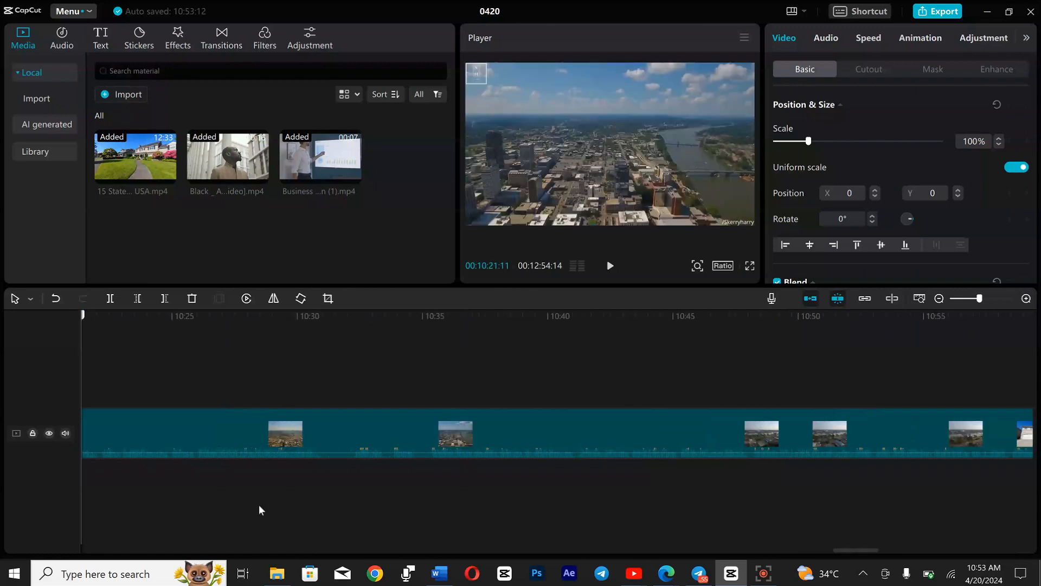
left_click(937, 300)
left_click(939, 299)
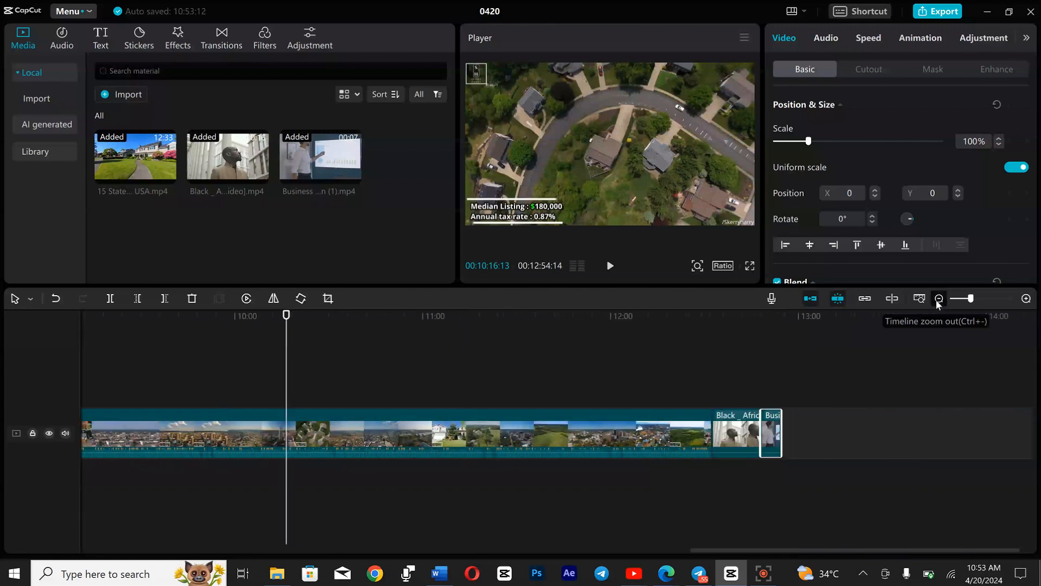
left_click(939, 299)
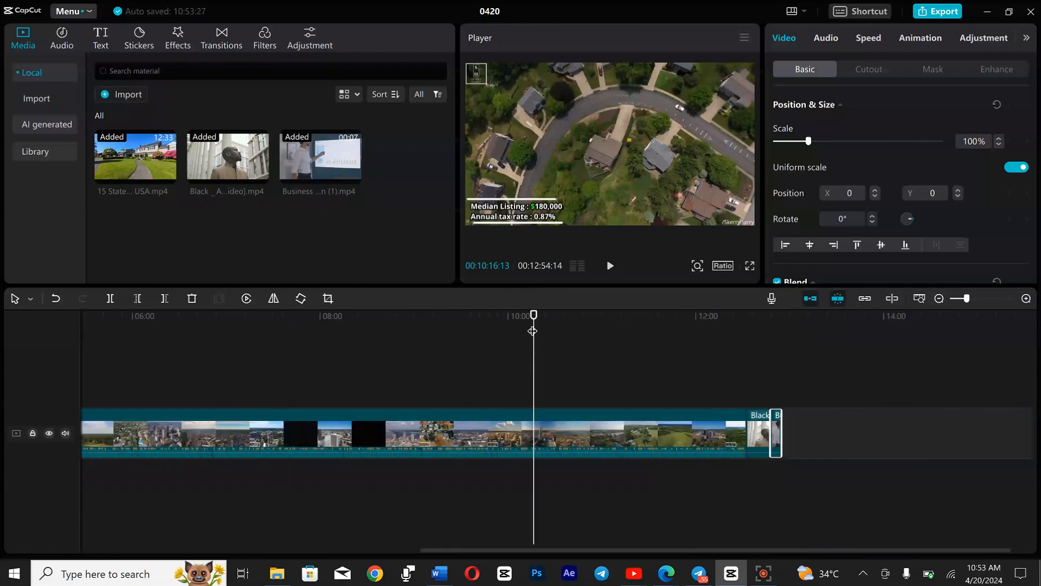
- Return the playhead to the start of the timeline and briefly play and pause the 15 States clip
left_click_drag(226, 318, 55, 299)
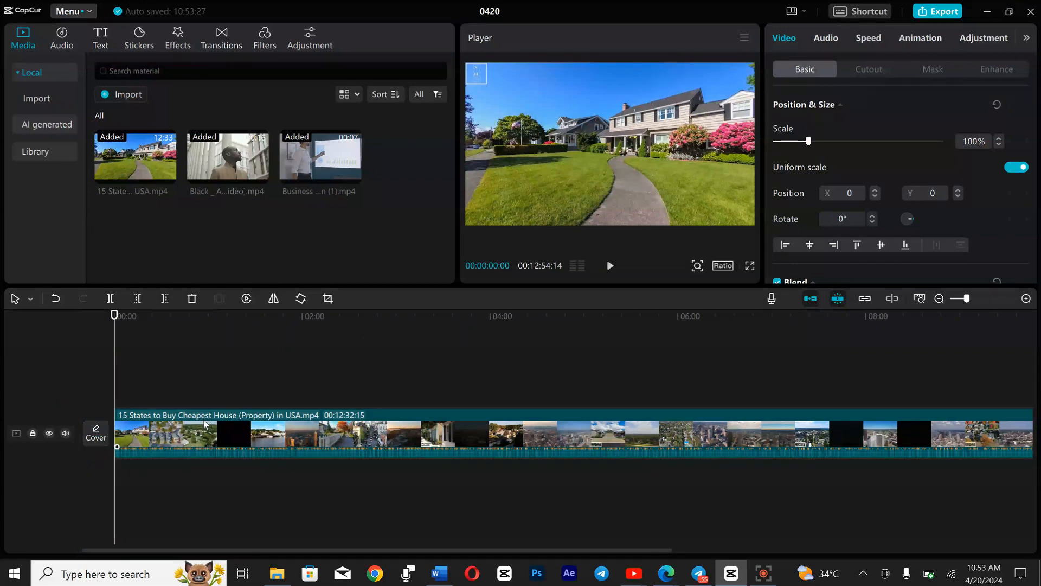
key("space")
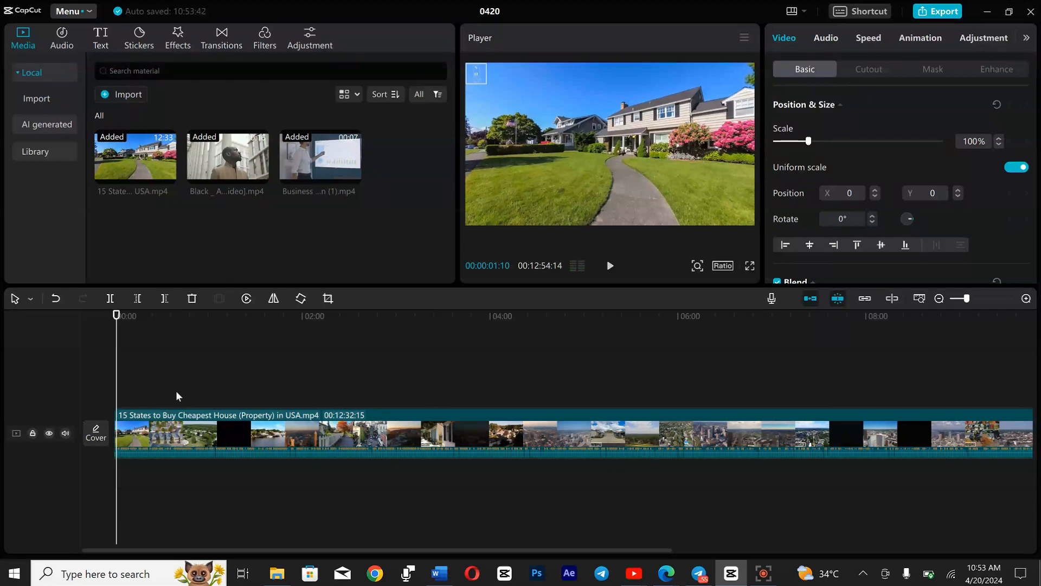
key("space")
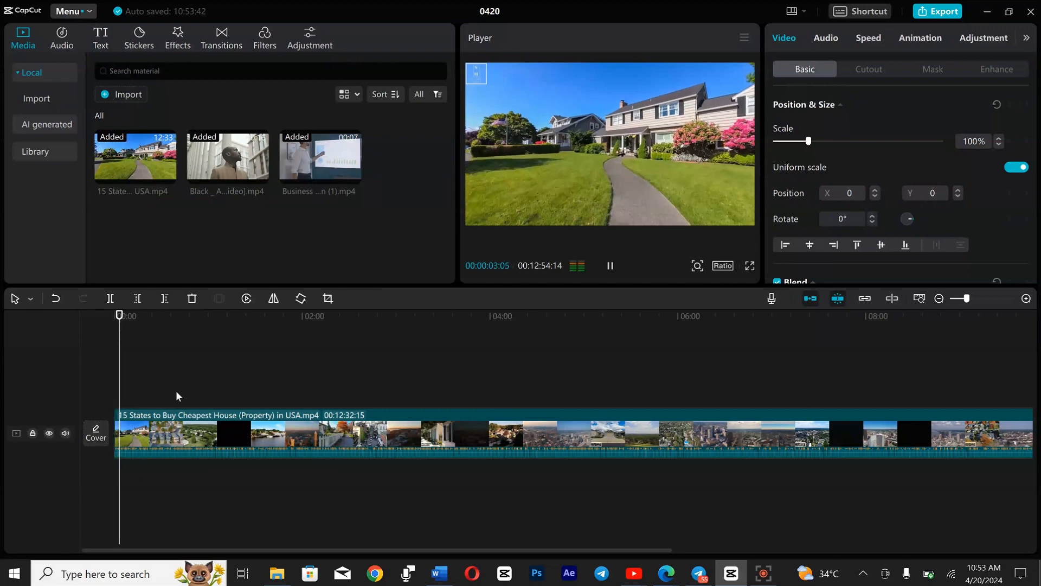
key("space")
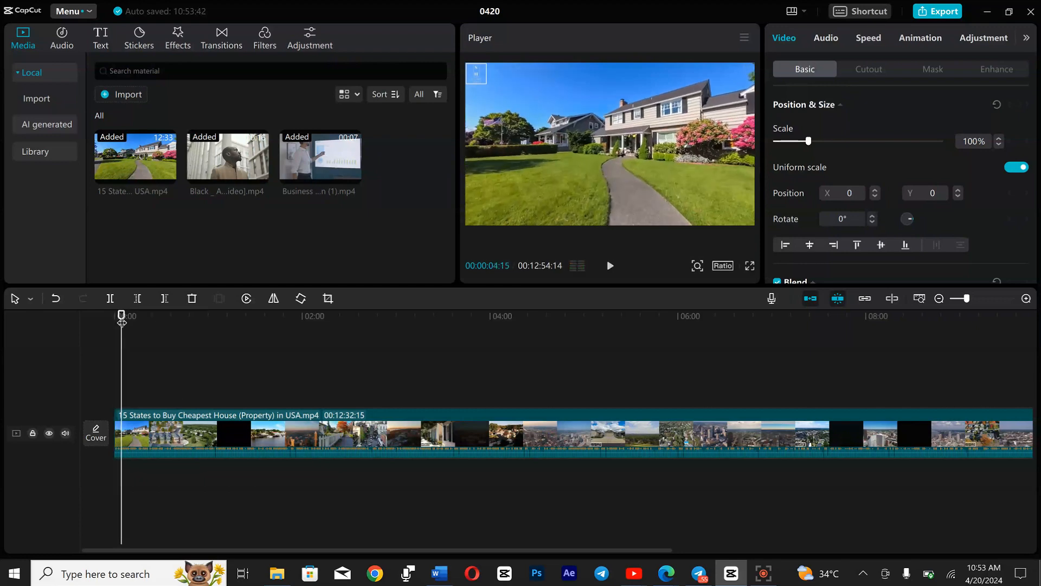
- Split the 15 States clip at about 02:12
left_click_drag(121, 321, 322, 326)
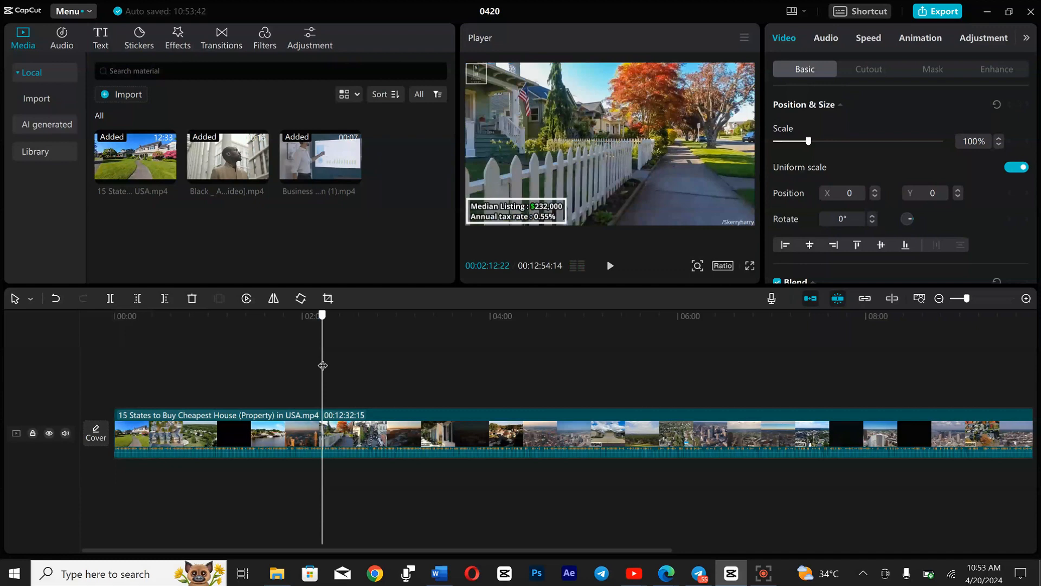
left_click(299, 433)
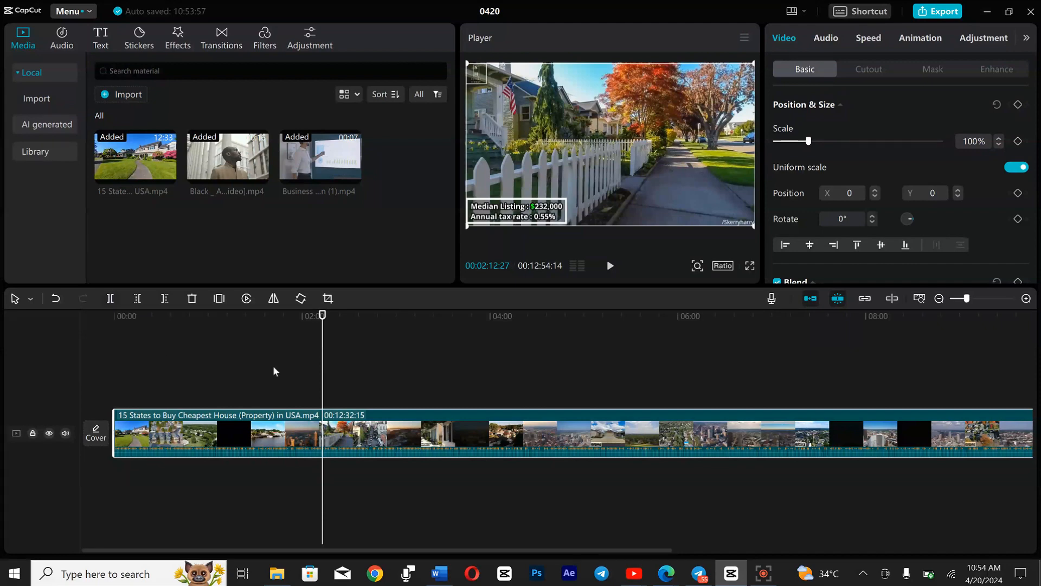
key("ctrl+b")
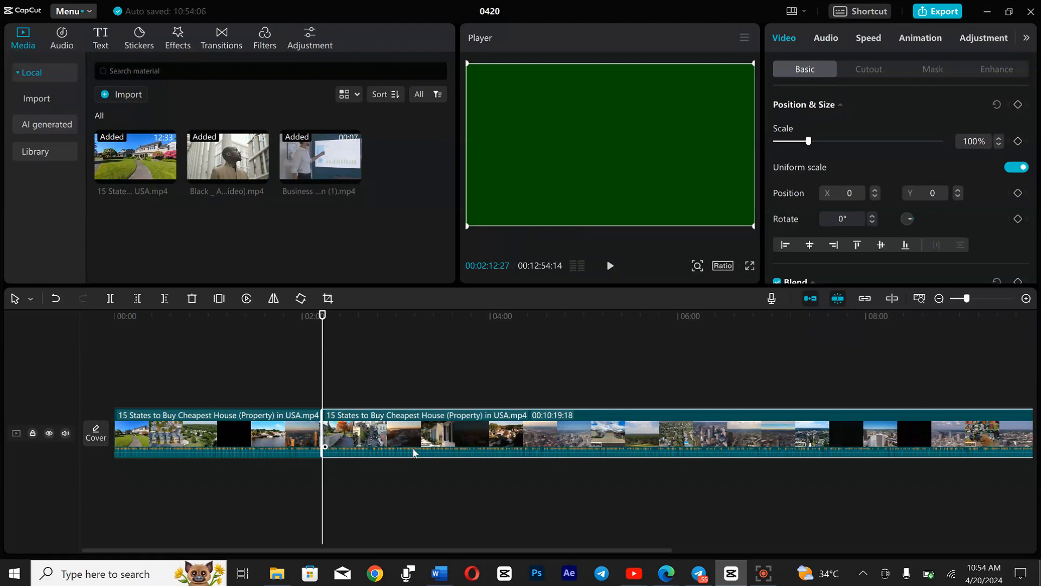
- Move the second part of the split 15 States clip onto a new track above, starting at 00:00
left_click_drag(372, 446, 256, 447)
left_click_drag(244, 494, 243, 480)
left_click_drag(320, 400, 164, 487)
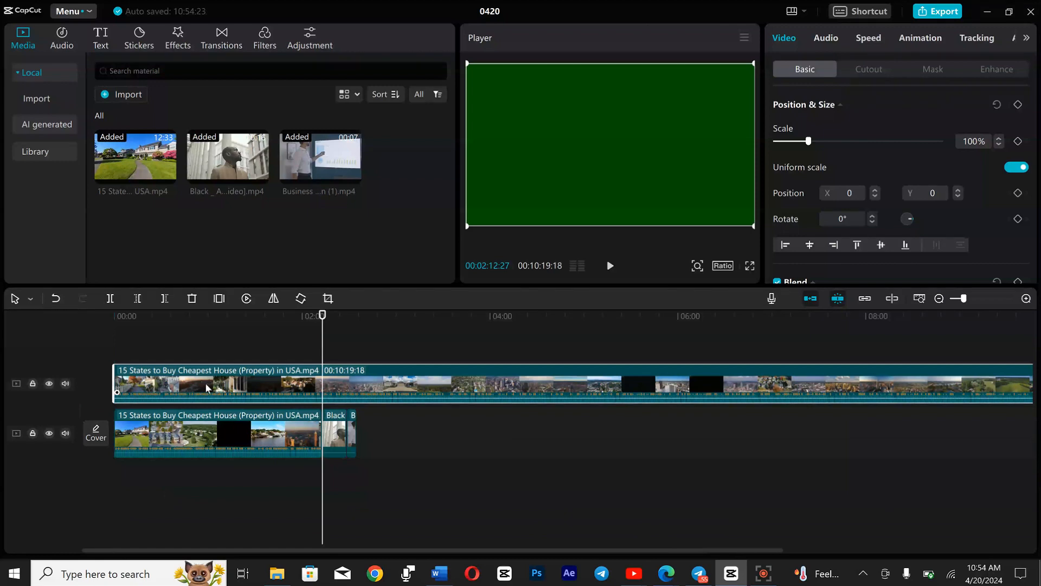
left_click_drag(206, 386, 196, 478)
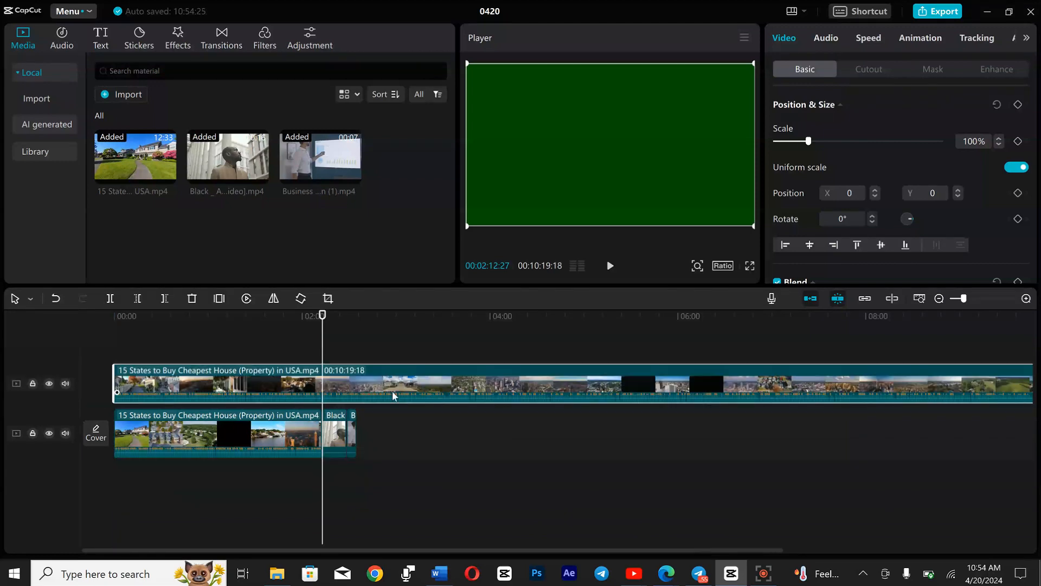
- Split the 15 States clip on the upper track at about 02:45 and delete the part after the cut
left_click_drag(322, 318, 328, 317)
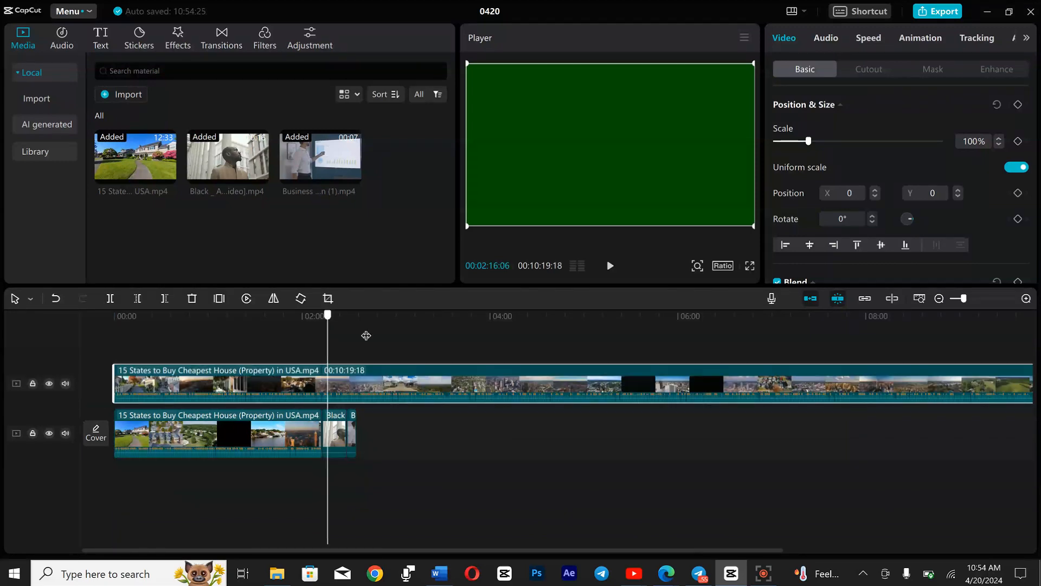
left_click(373, 338)
key("ctrl+b")
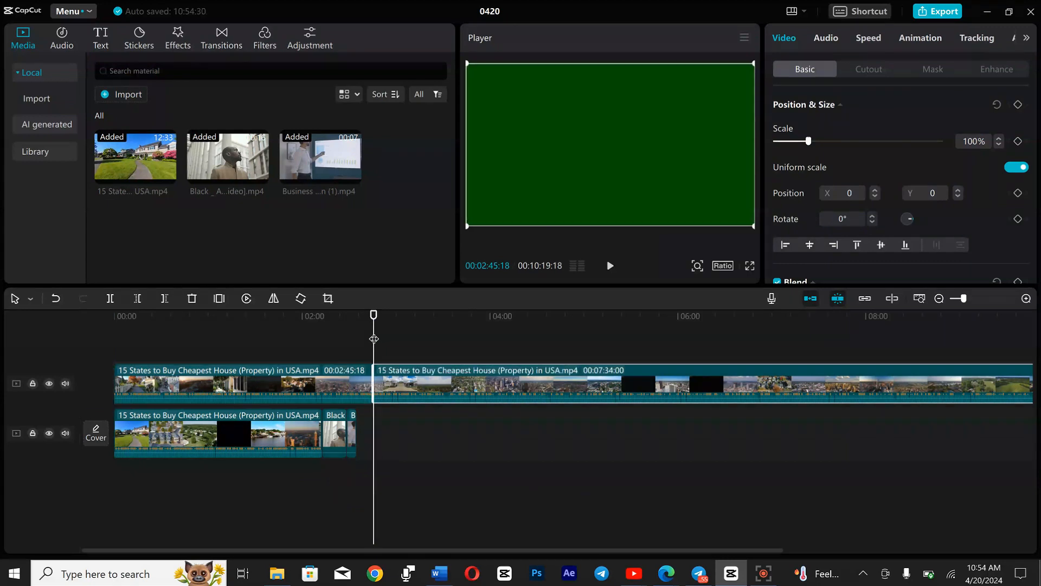
key("Delete")
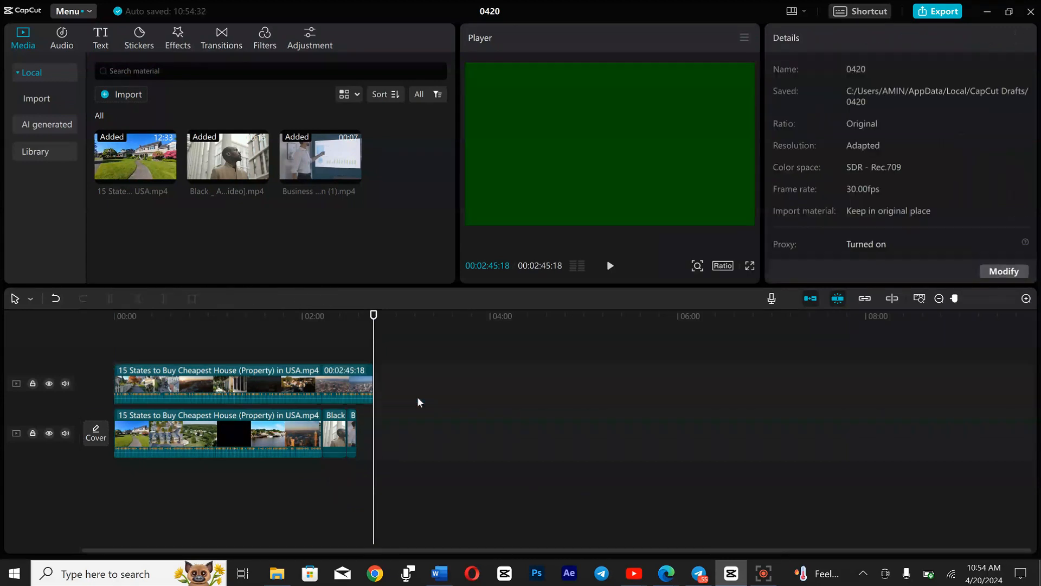
- Delete the remaining 15 States clip from the upper track
key("Up")
left_click(286, 387)
left_click_drag(292, 467, 281, 480)
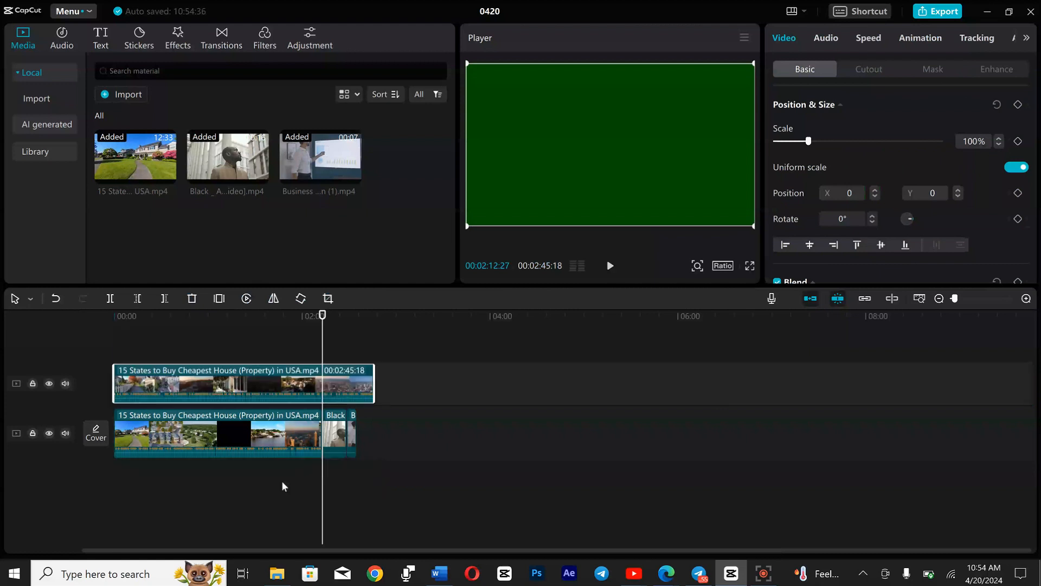
left_click_drag(304, 387, 288, 474)
left_click_drag(374, 394, 287, 486)
key("Delete")
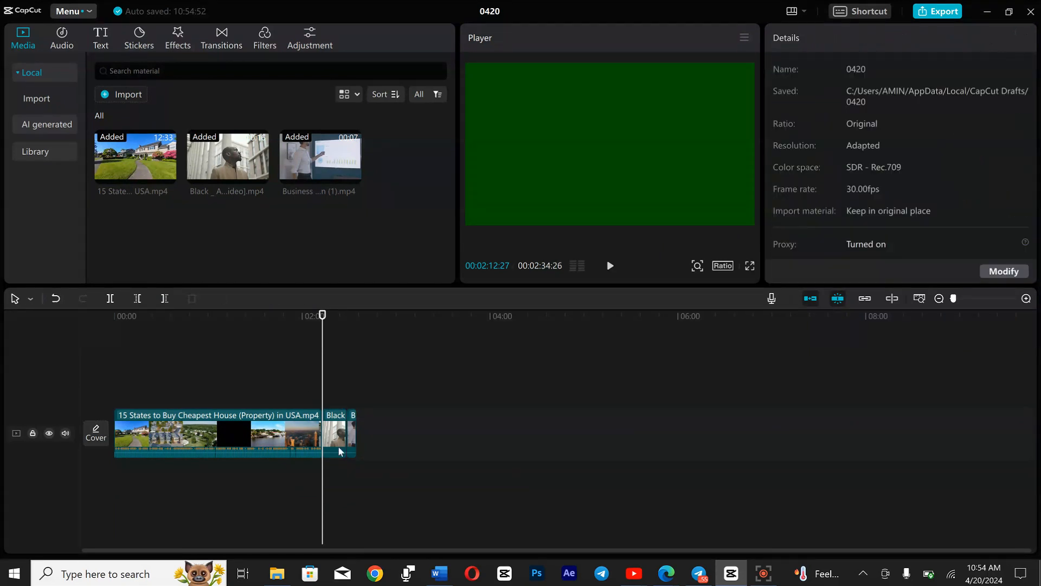
- Extend the end of the 15 States clip on the main track to about 02:59 and return the playhead to the start
left_click(309, 437)
left_click(339, 441)
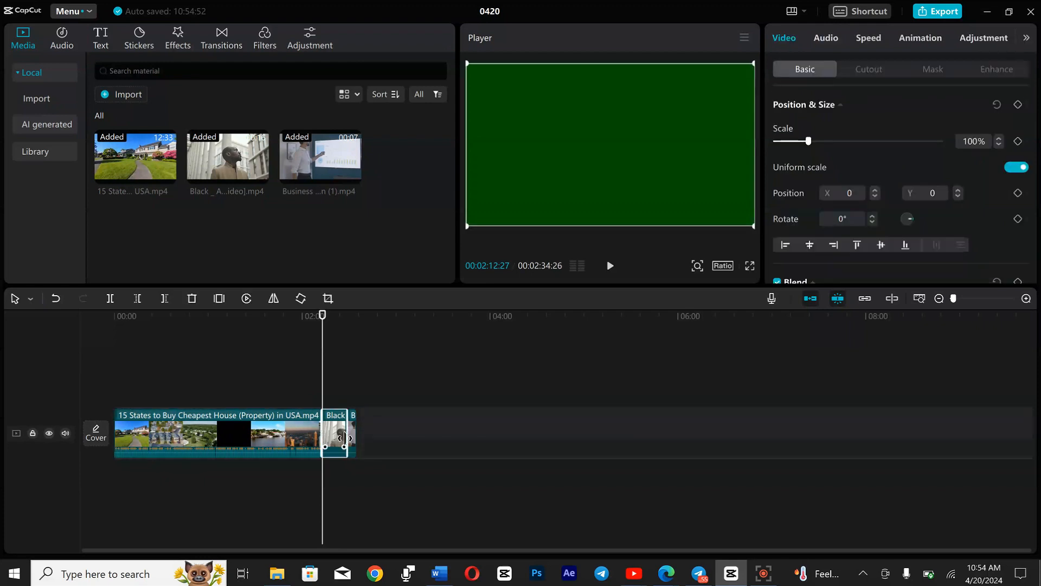
left_click(351, 445)
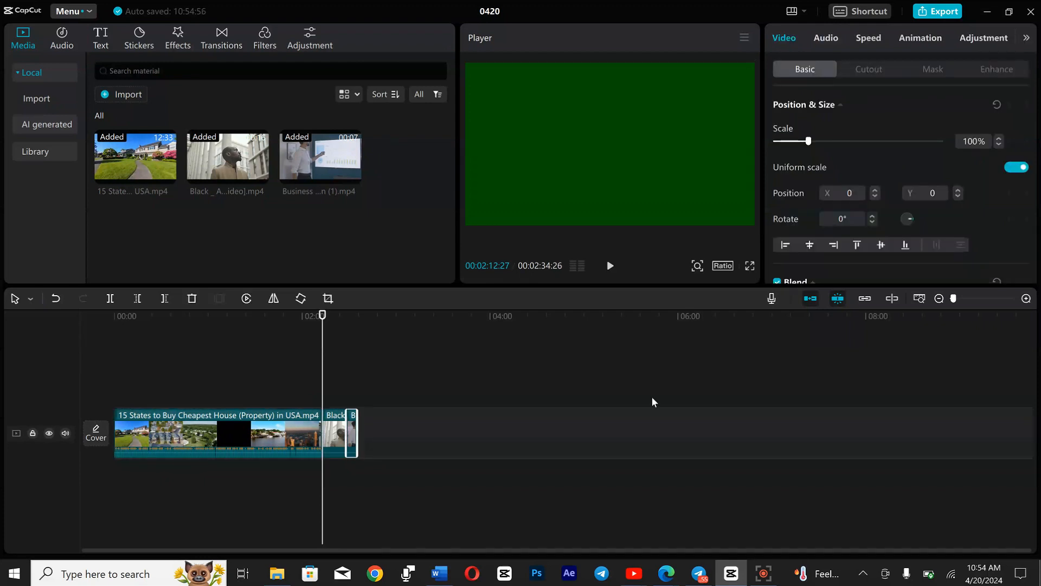
left_click(1026, 299)
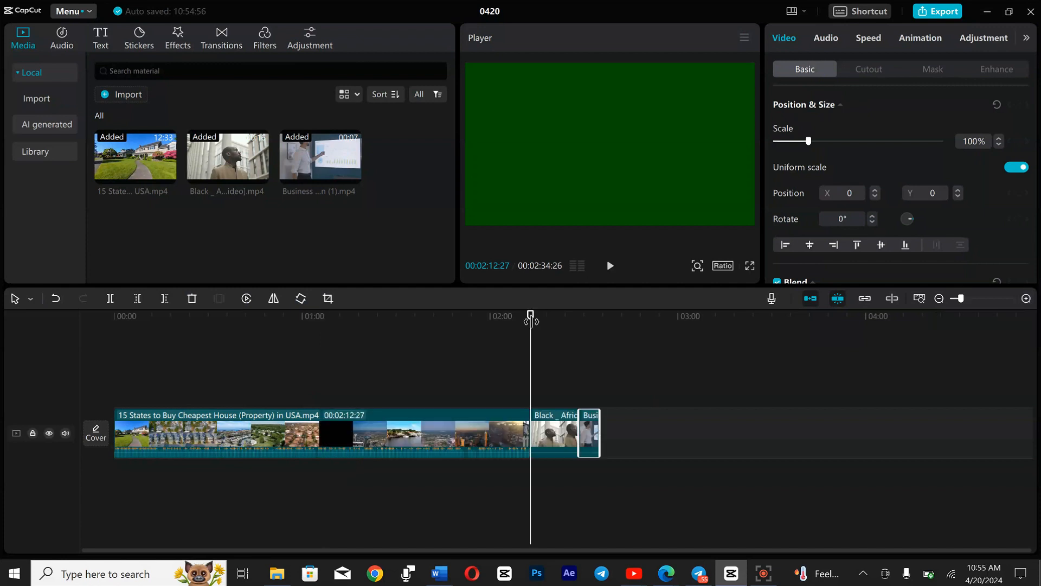
left_click_drag(531, 320, 295, 380)
left_click(315, 437)
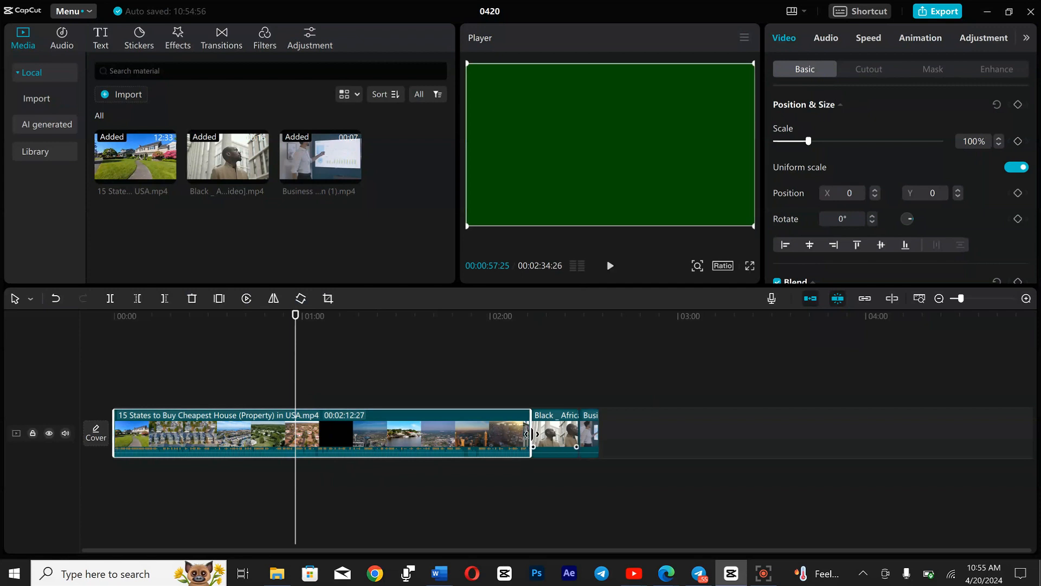
left_click_drag(531, 433, 674, 462)
left_click_drag(296, 314, 72, 348)
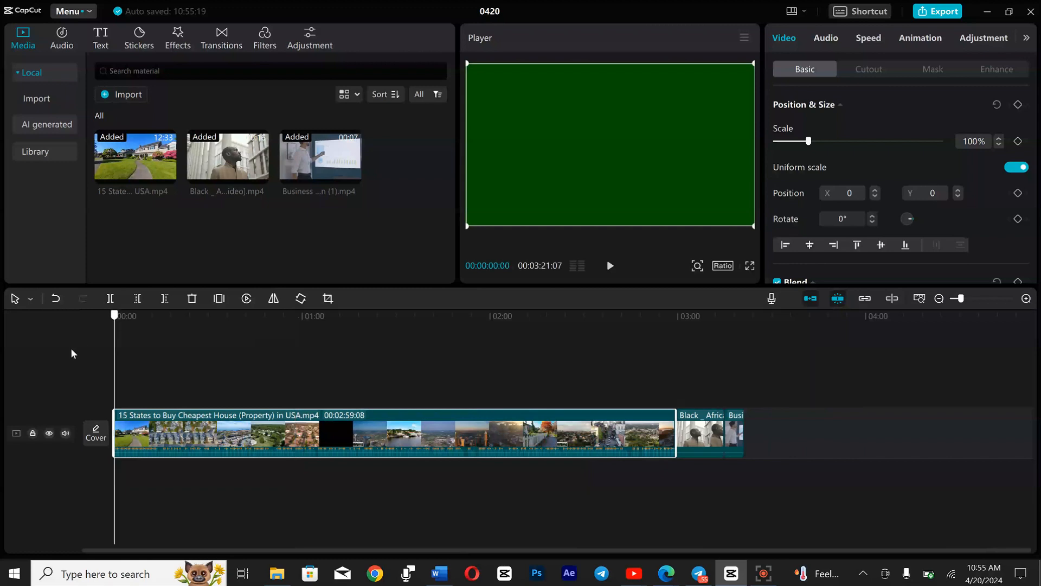
- Set the playhead at about 01:02, trim the end of the 15 States clip to it, and select the Black African businessman clip
left_click(221, 428)
left_click(376, 454)
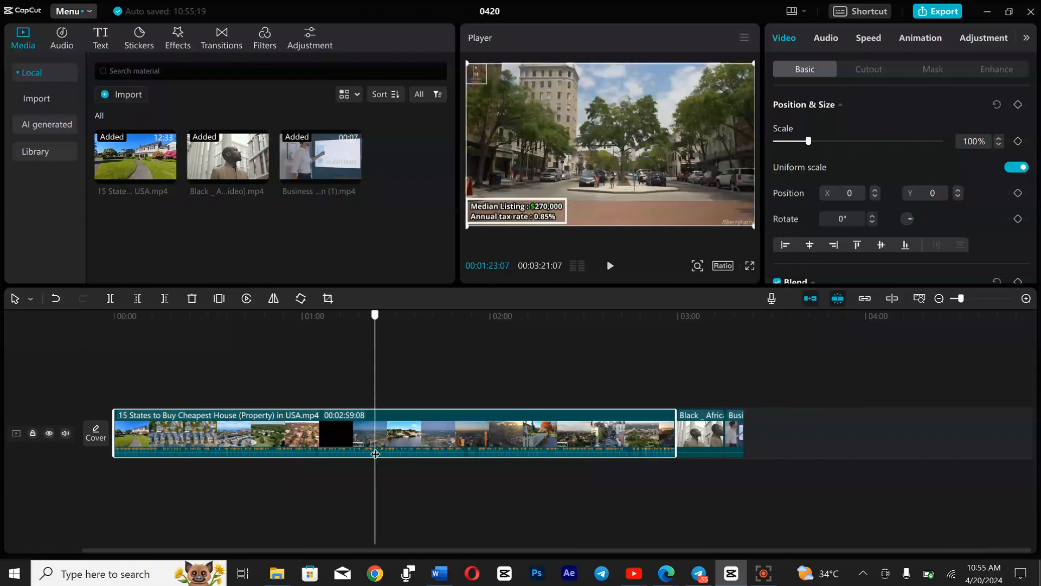
left_click_drag(375, 454, 309, 462)
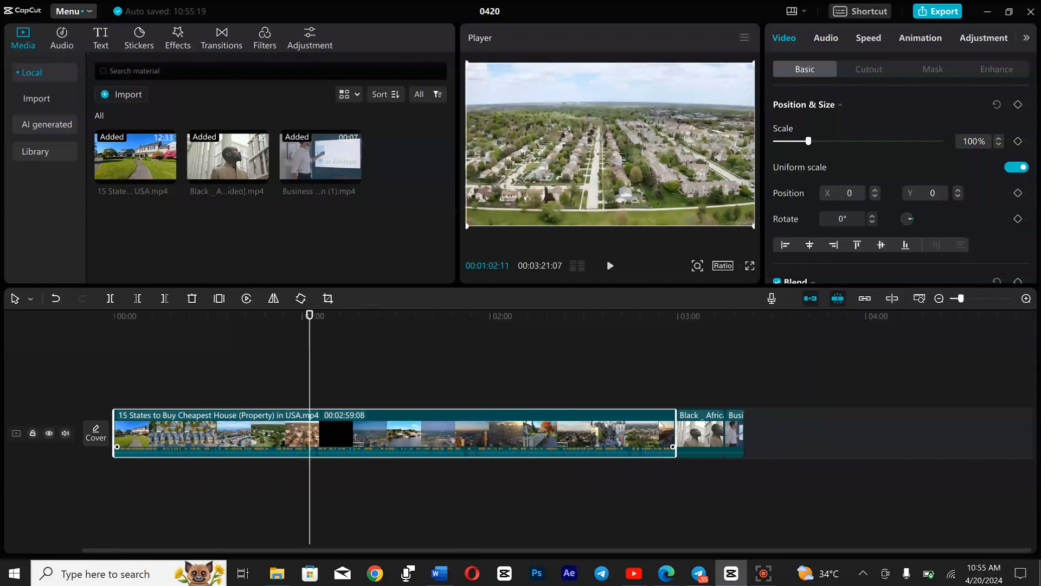
left_click_drag(676, 434, 674, 434)
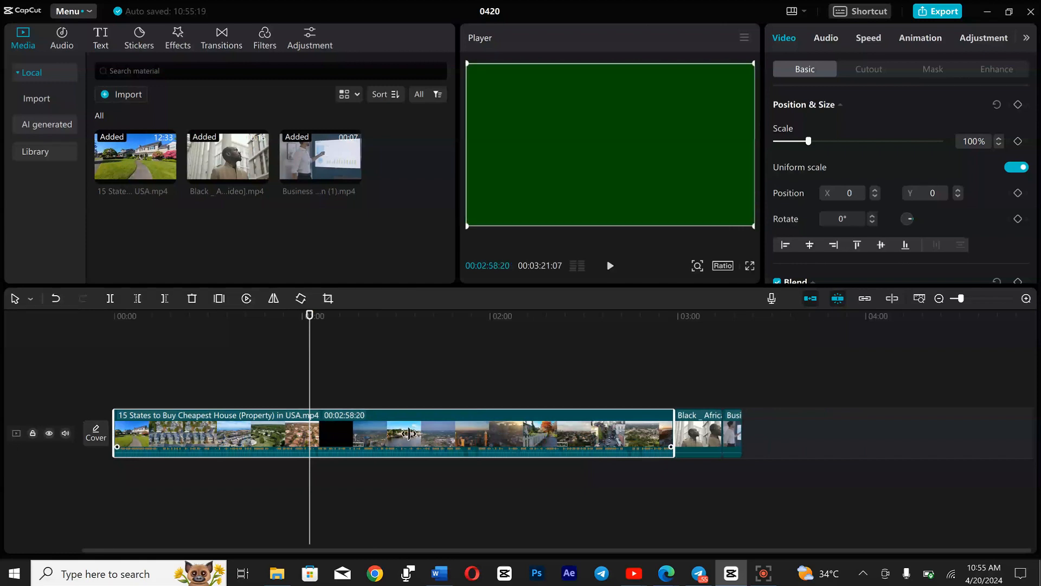
left_click_drag(409, 433, 309, 450)
left_click(336, 448)
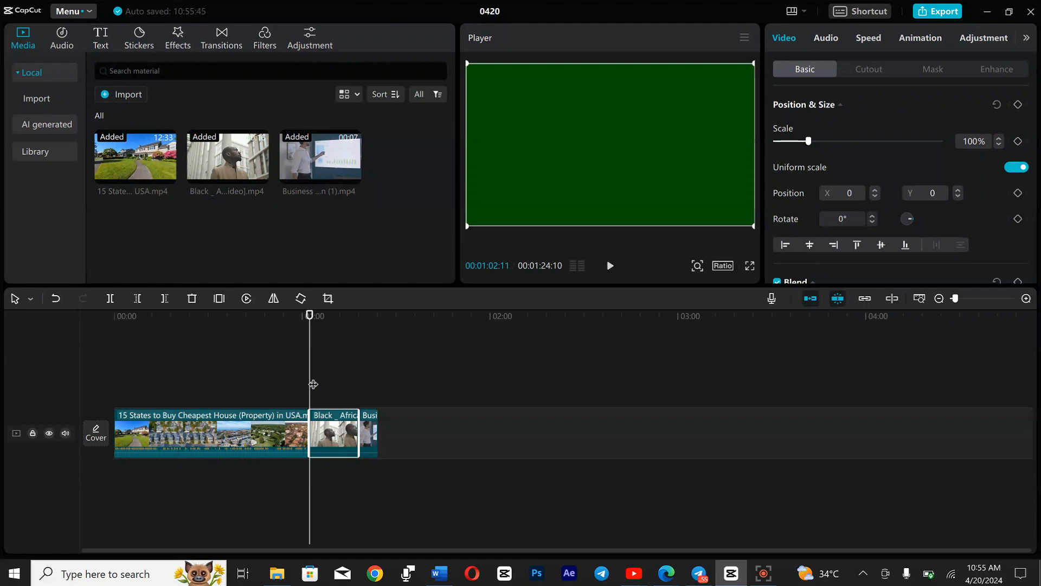
- Move the playhead to the cut between the Black African businessman and Business man clips, and select the Business man clip
left_click(339, 394)
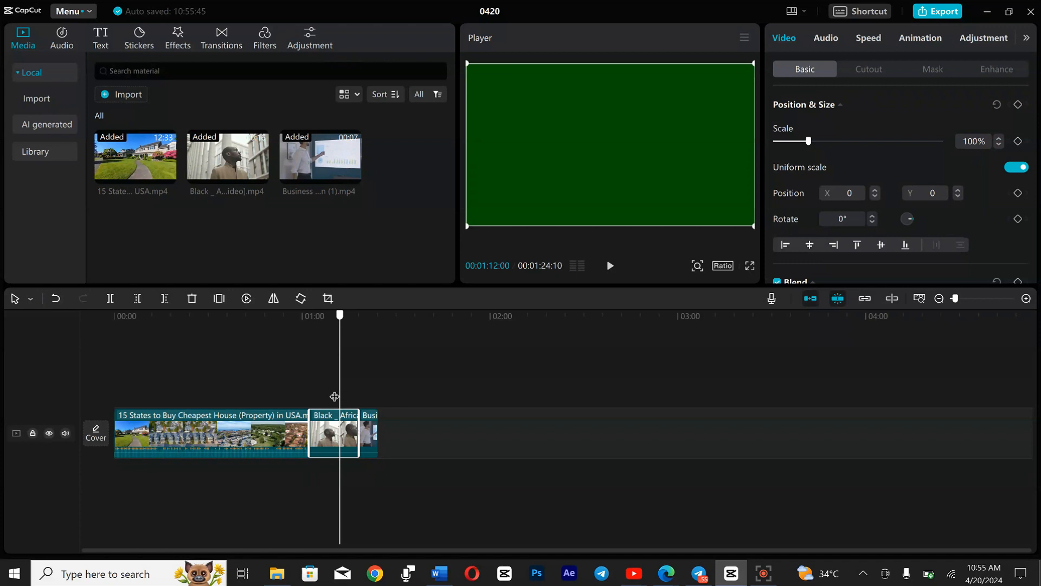
left_click(309, 393)
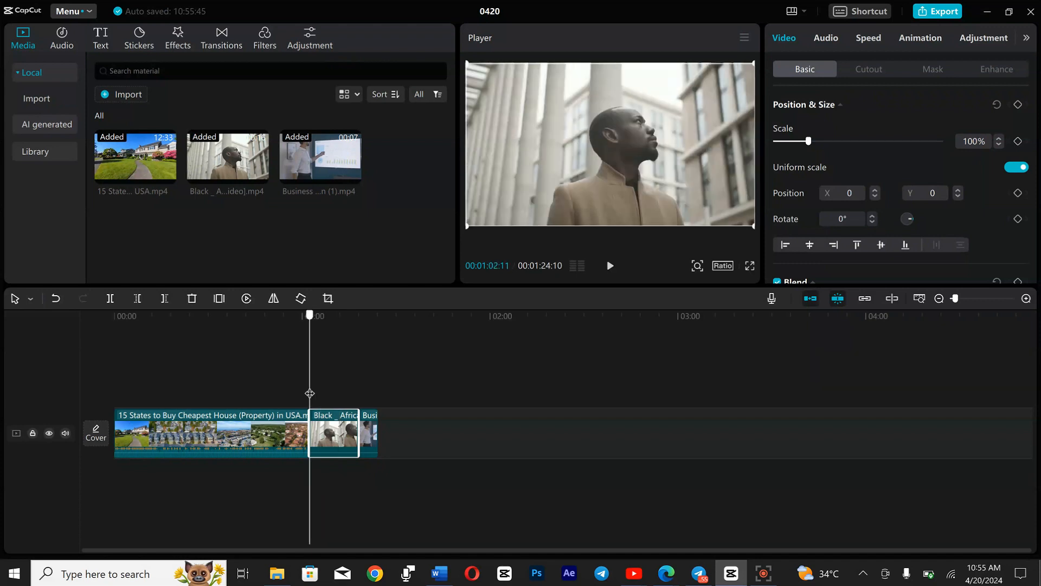
left_click_drag(310, 393, 360, 415)
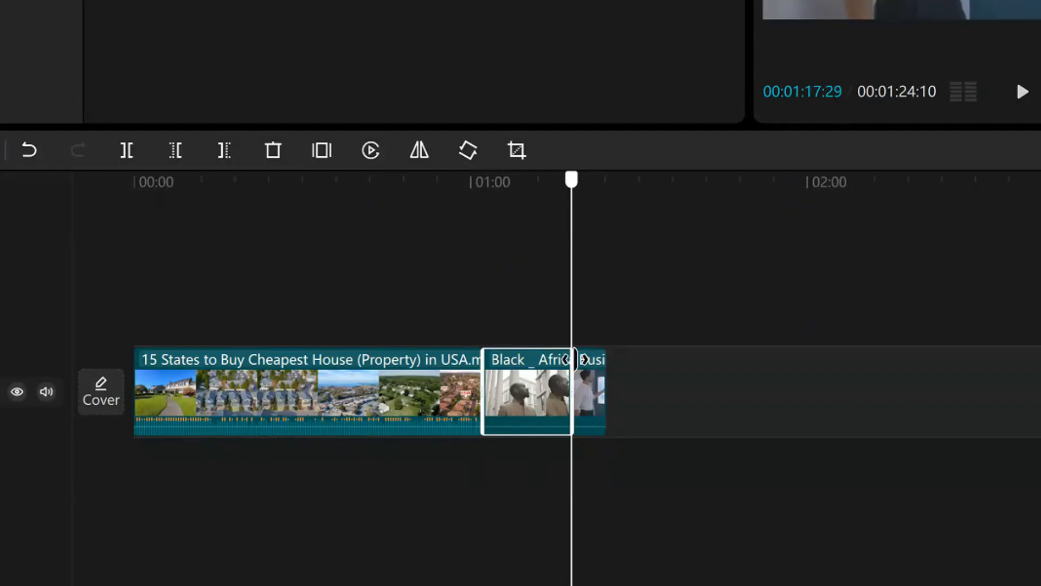
left_click(601, 379)
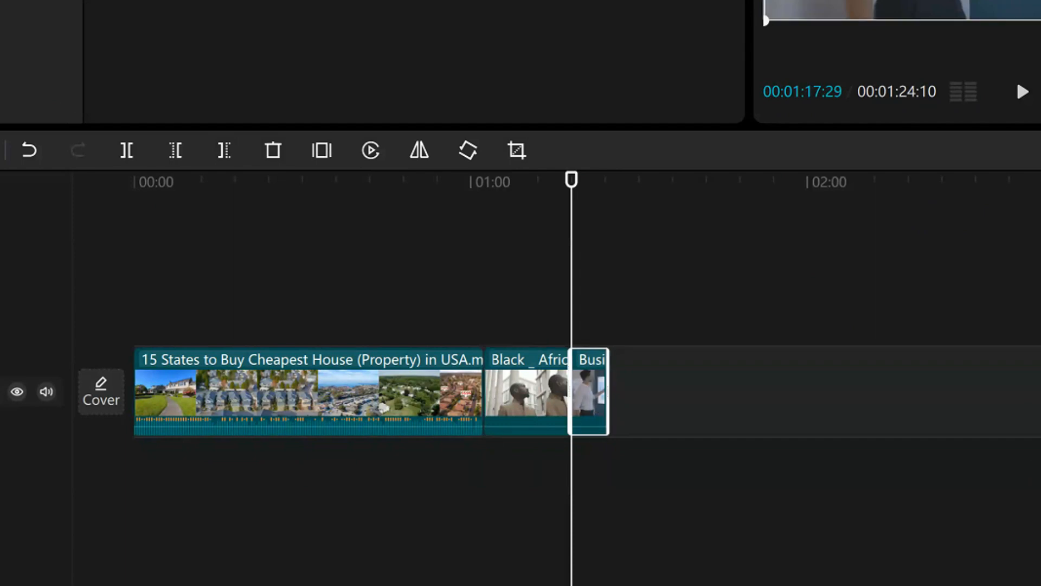
- Place the playhead at the cut between the 15 States and Black African businessman clips, about 01:02, and open the transitions library
key("ctrl+equal")
key("ctrl+equal")
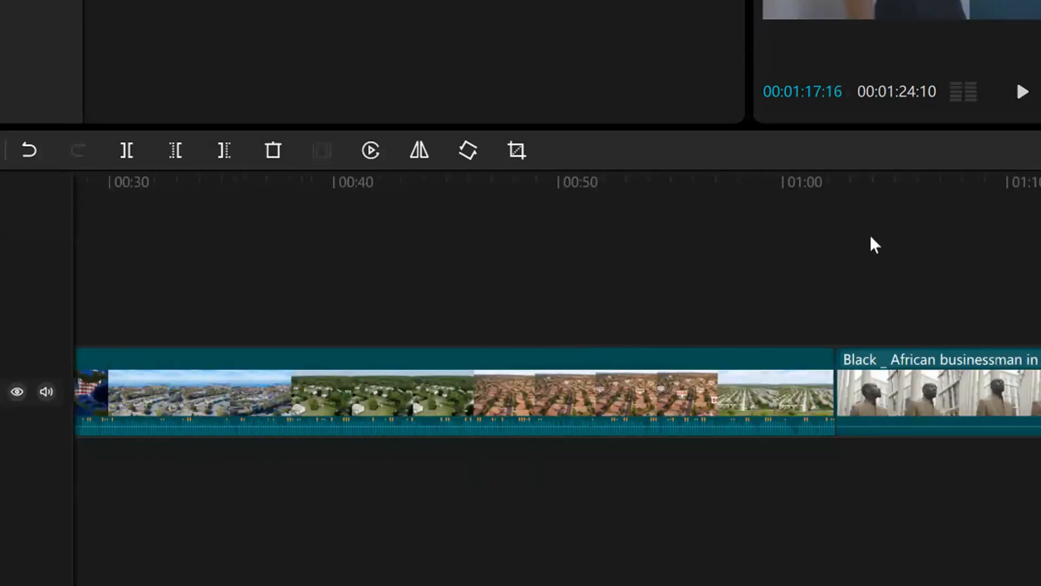
left_click_drag(818, 254, 841, 261)
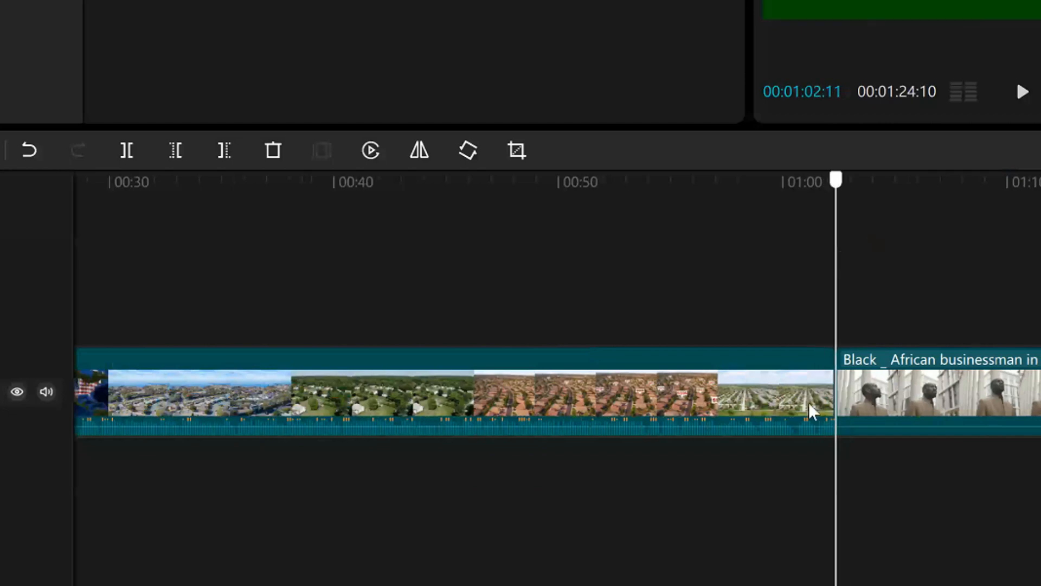
left_click(840, 387)
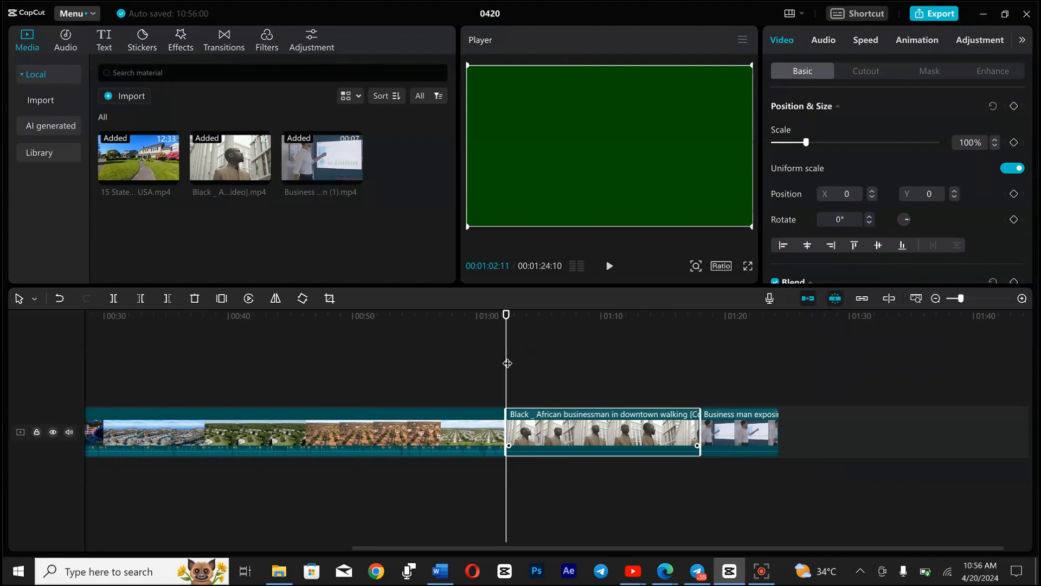
left_click_drag(506, 362, 506, 391)
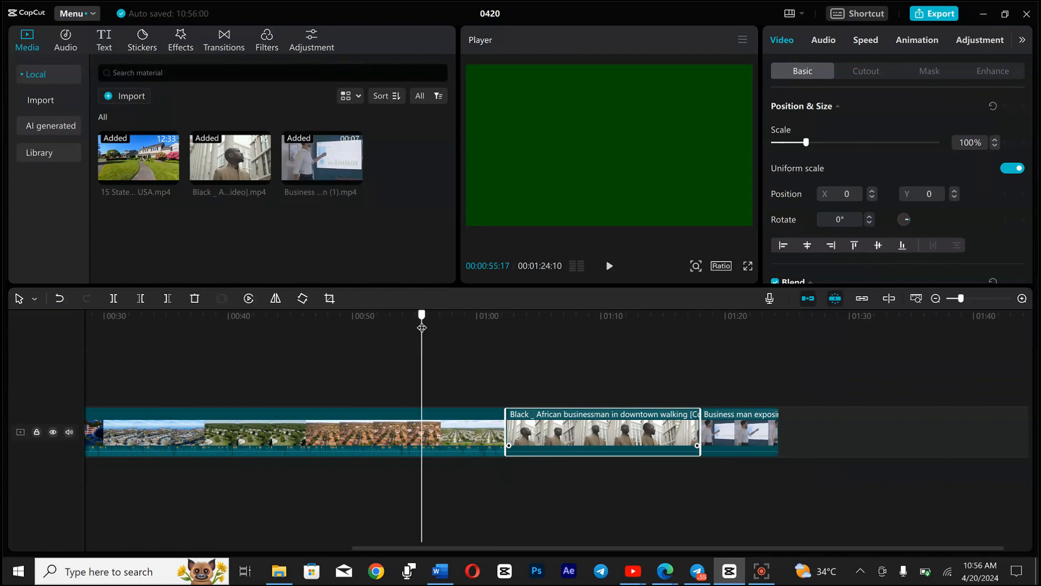
left_click(542, 380)
left_click(483, 358)
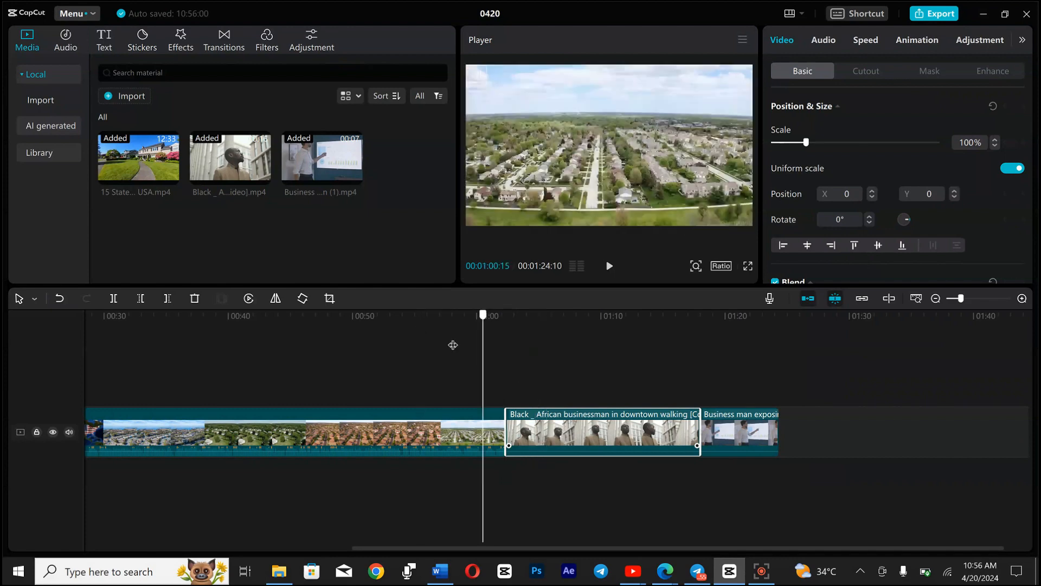
left_click(548, 382)
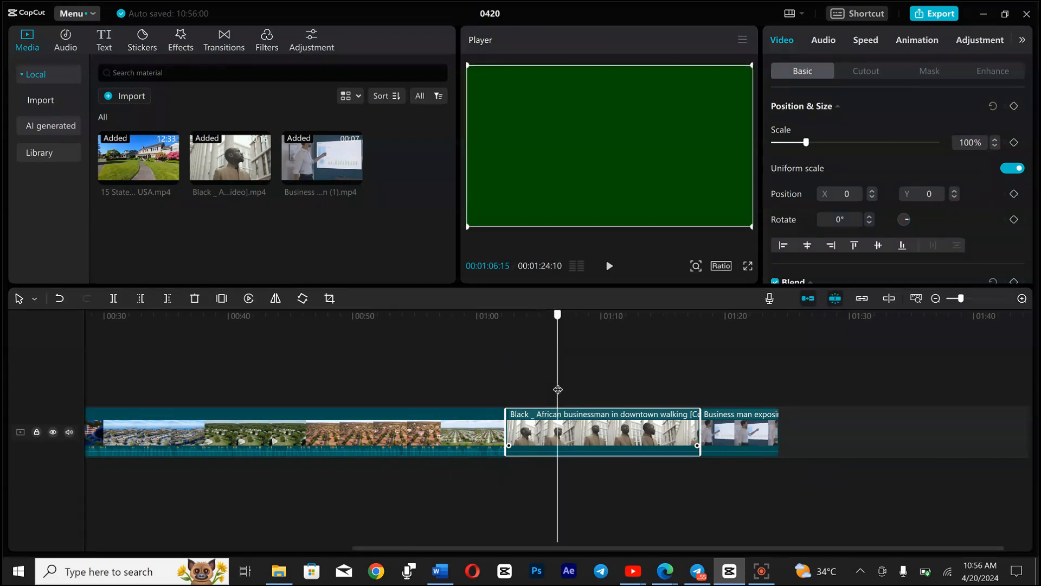
left_click(502, 390)
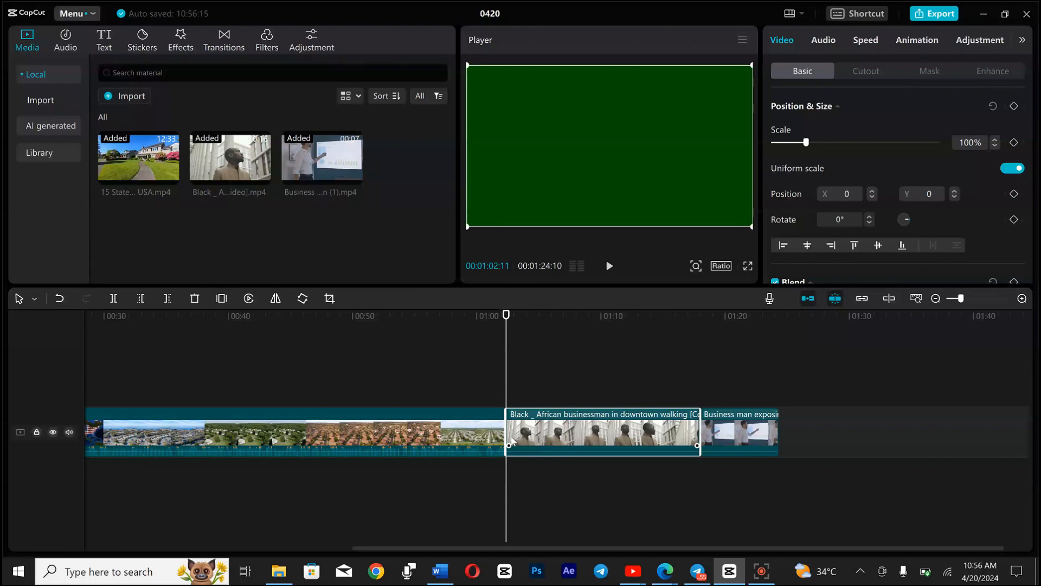
left_click(217, 46)
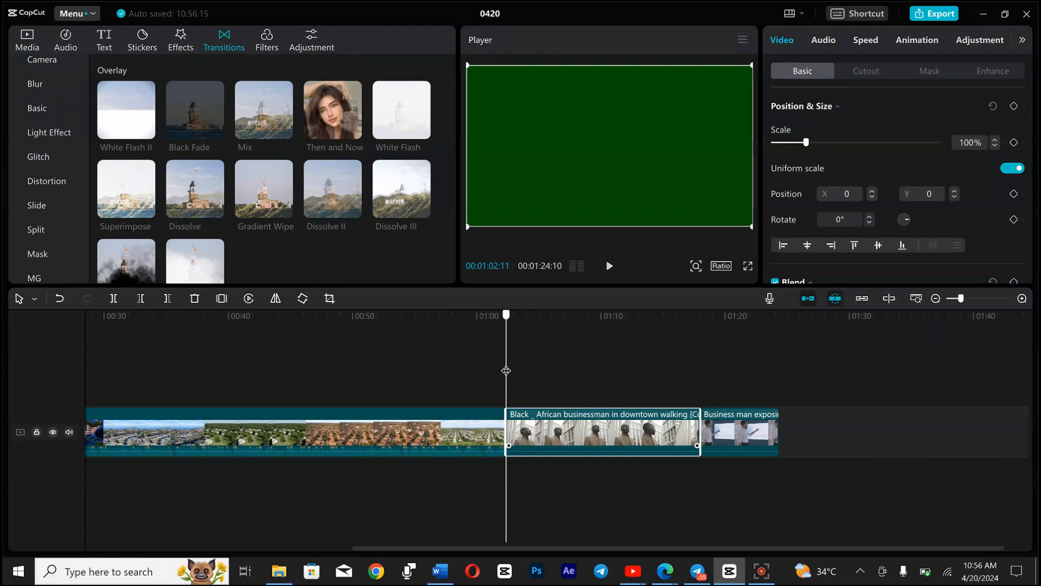
- Add the White Flash II transition at the cut between the 15 States and Black African businessman clips
left_click_drag(506, 371, 497, 423)
left_click_drag(533, 472, 506, 450)
mouse_move(138, 116)
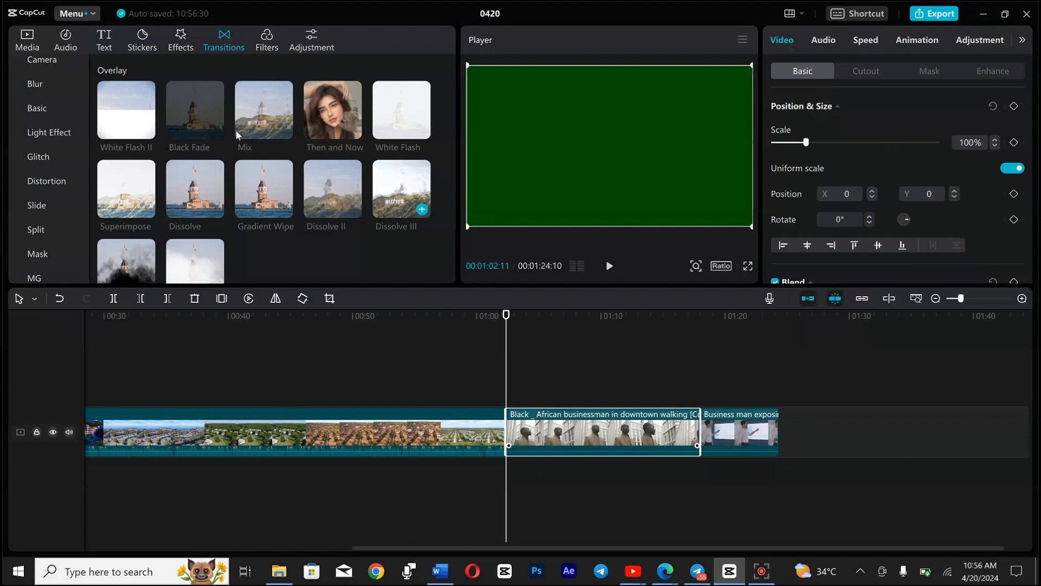
left_click(147, 131)
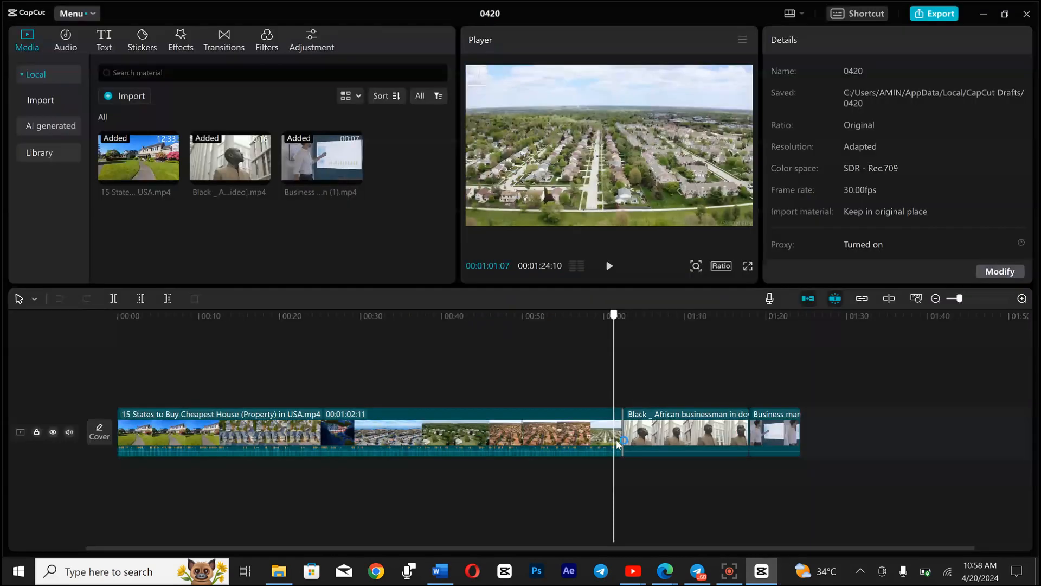
- Place the playhead on the White Flash II transition at about 01:02 and set the transition's duration to 0.5 s
left_click(617, 443)
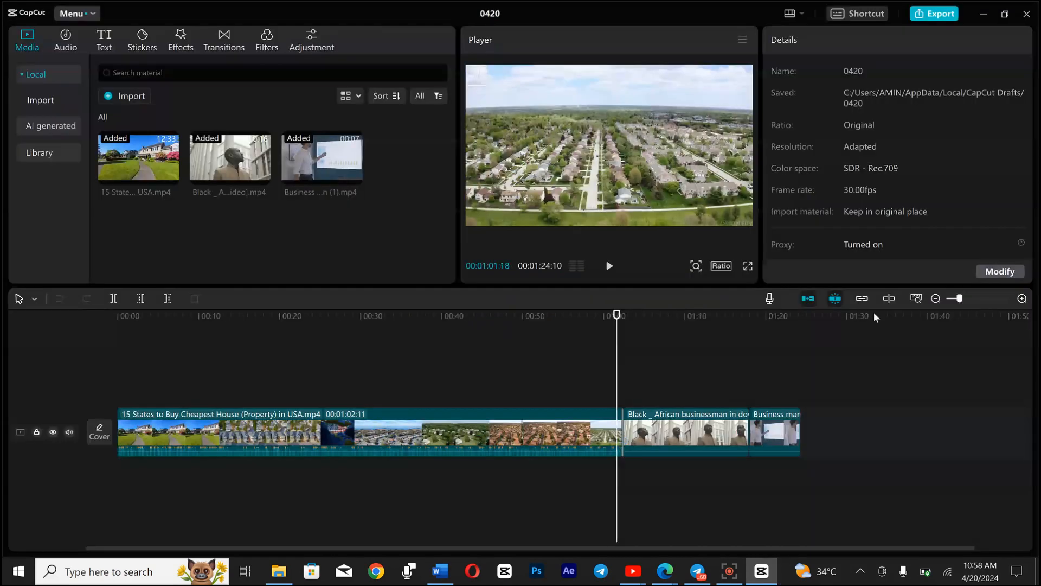
left_click(1023, 299)
left_click(1022, 299)
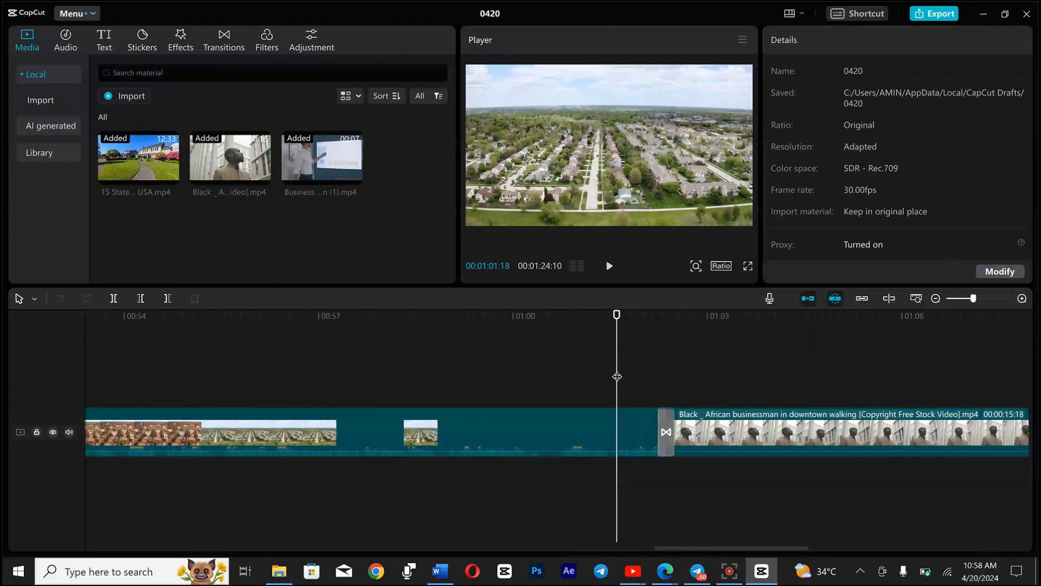
left_click(669, 390)
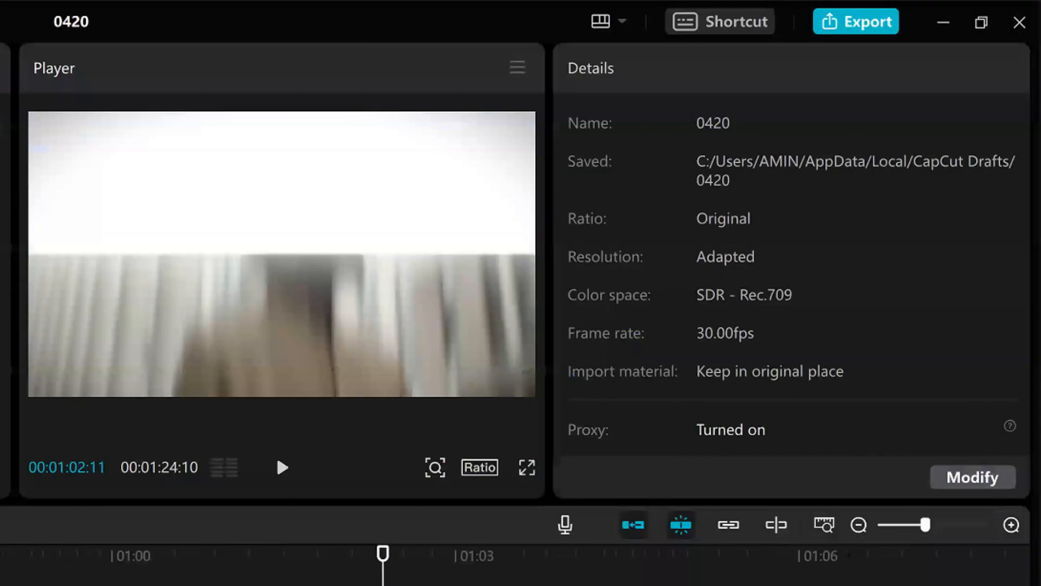
left_click(667, 432)
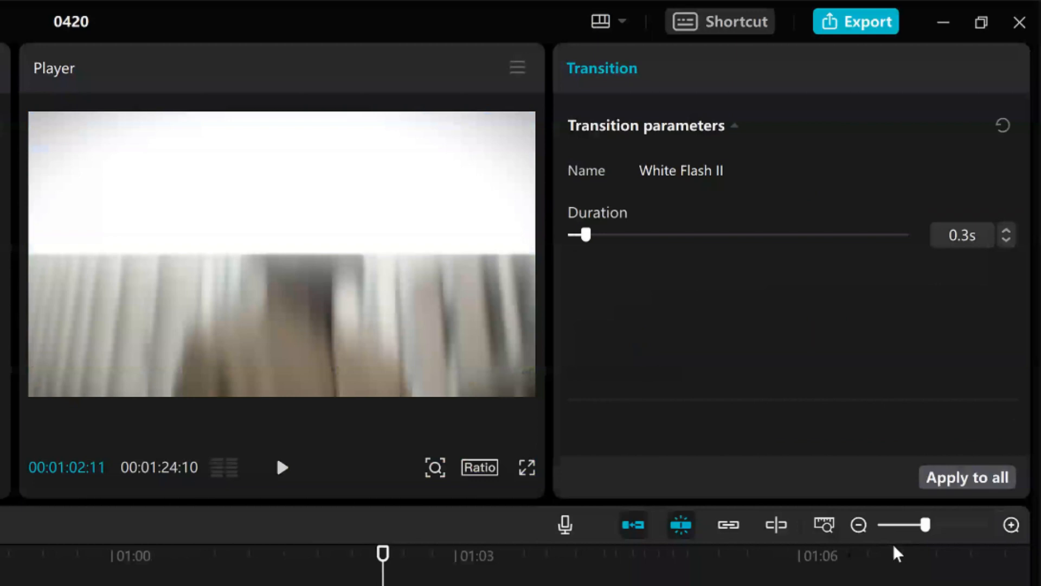
left_click_drag(586, 234, 670, 235)
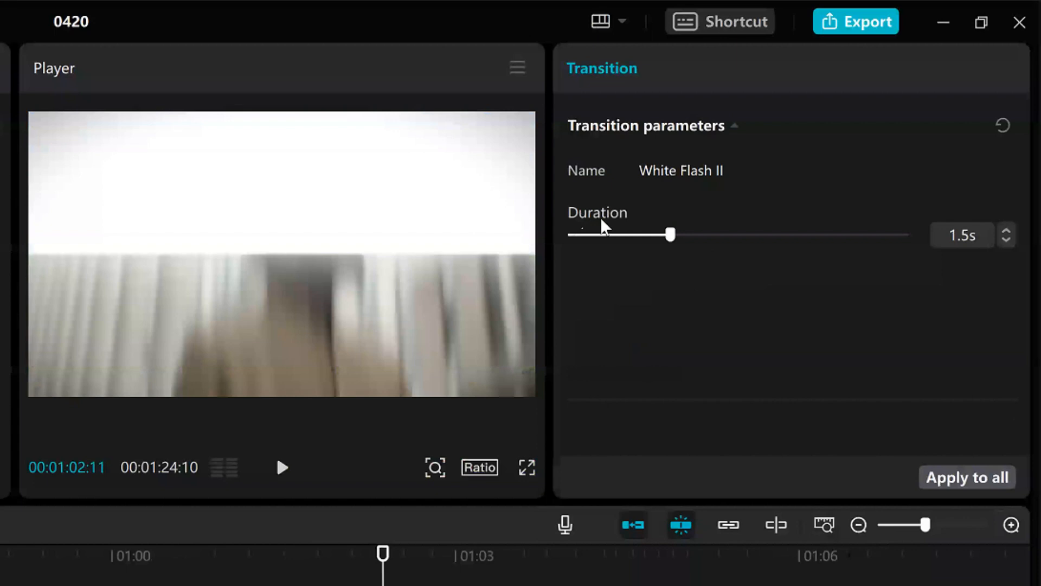
mouse_move(671, 235)
left_mouse_down()
mouse_move(773, 234)
mouse_move(717, 234)
left_mouse_up()
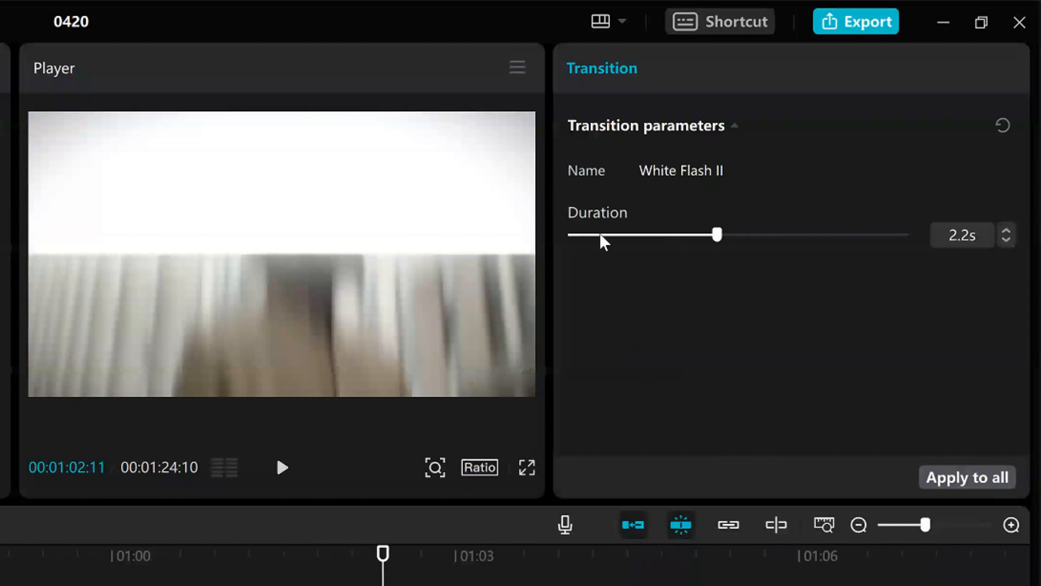
left_click(601, 235)
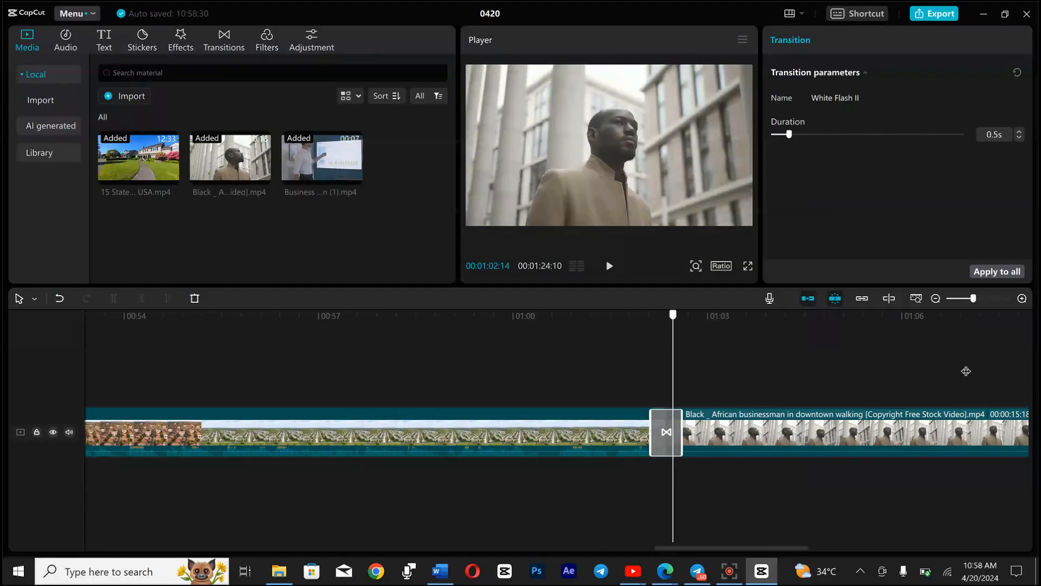
- Move the playhead to the cut before the Business man clip, at about 01:18, and select that clip
left_click_drag(966, 371, 953, 351)
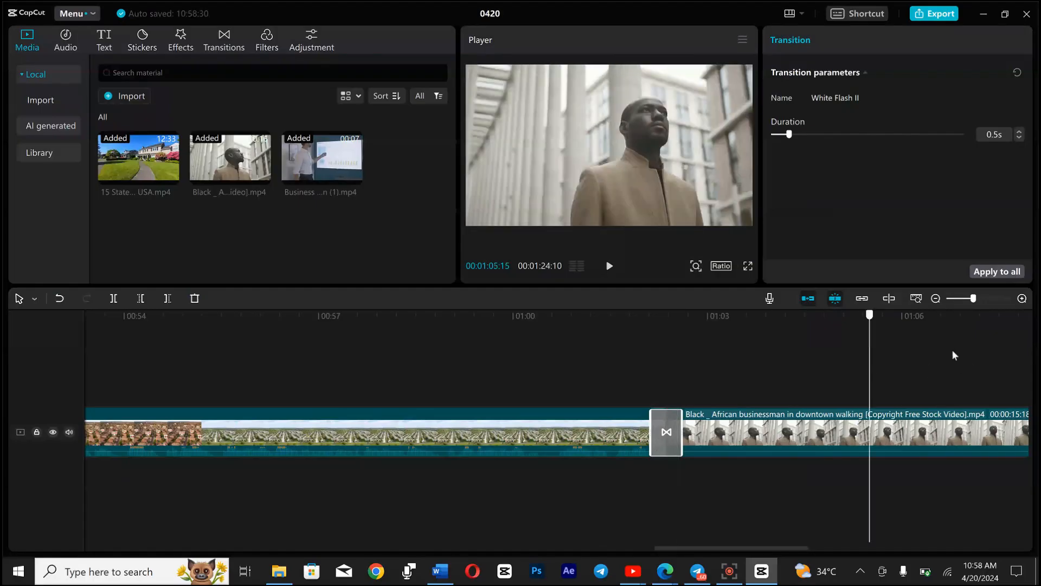
left_click(973, 353)
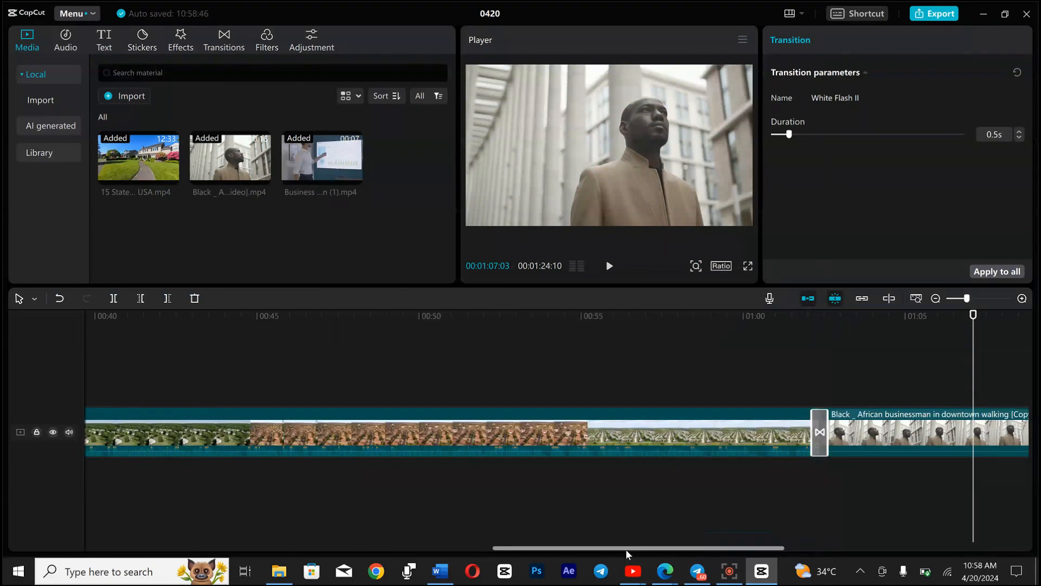
left_click_drag(632, 549, 758, 559)
left_click(935, 298)
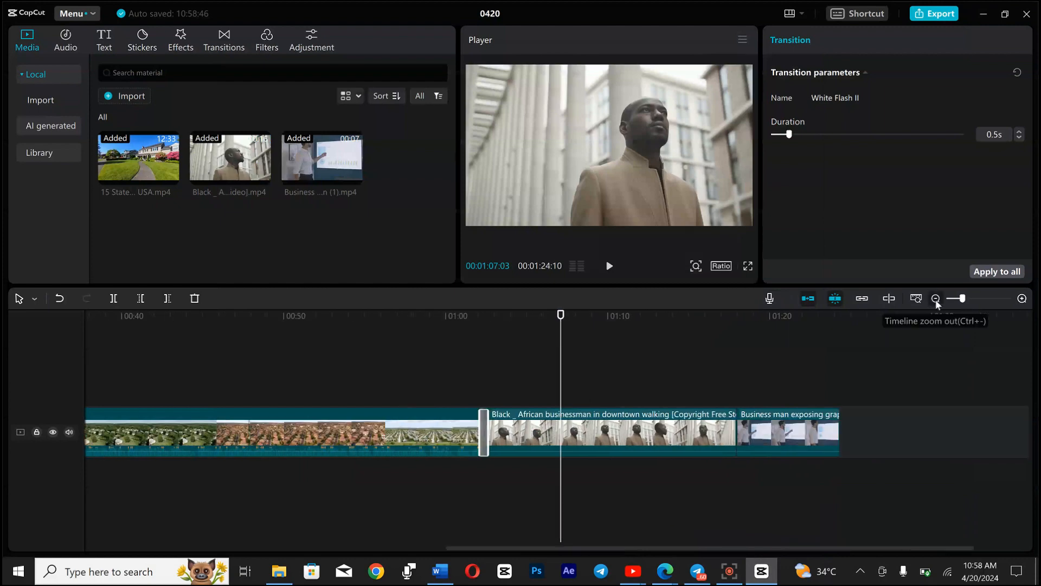
left_click_drag(561, 343, 736, 402)
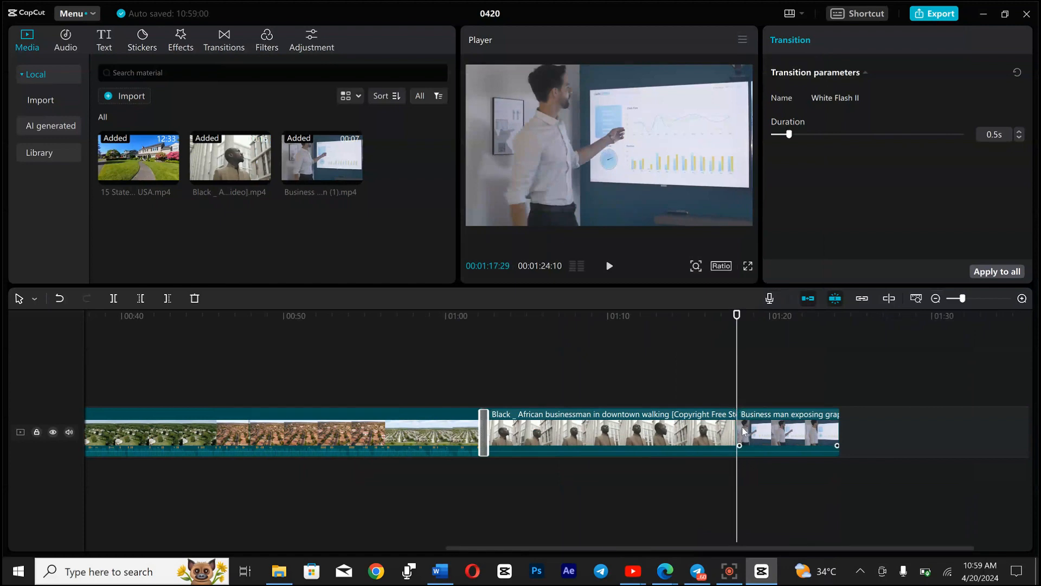
left_click(743, 432)
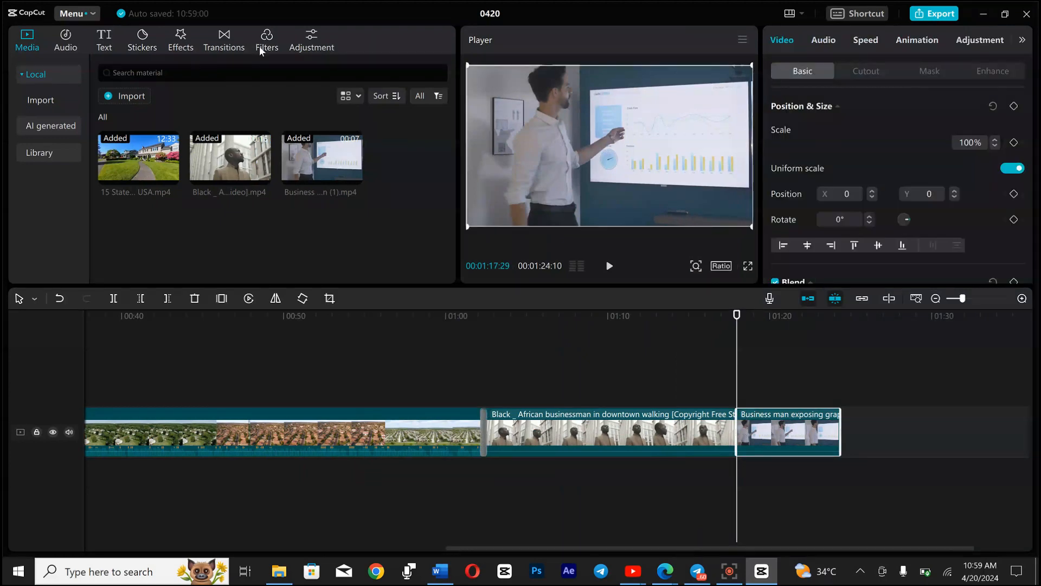
- Open the transitions library and download the Mosaic, Particles and Woosh transitions from the Blur category
left_click(227, 46)
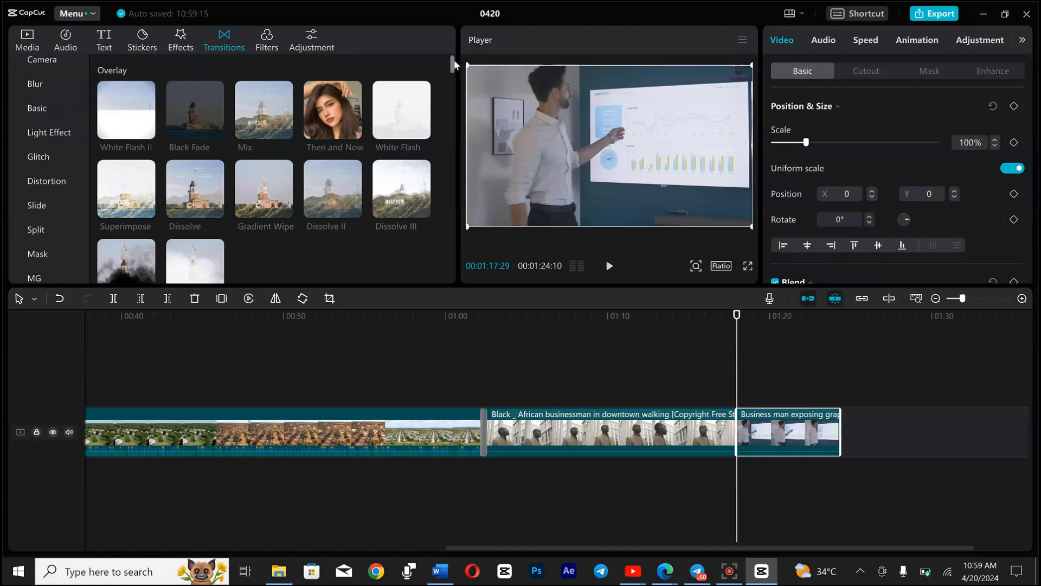
left_click_drag(453, 61, 454, 120)
left_click(353, 158)
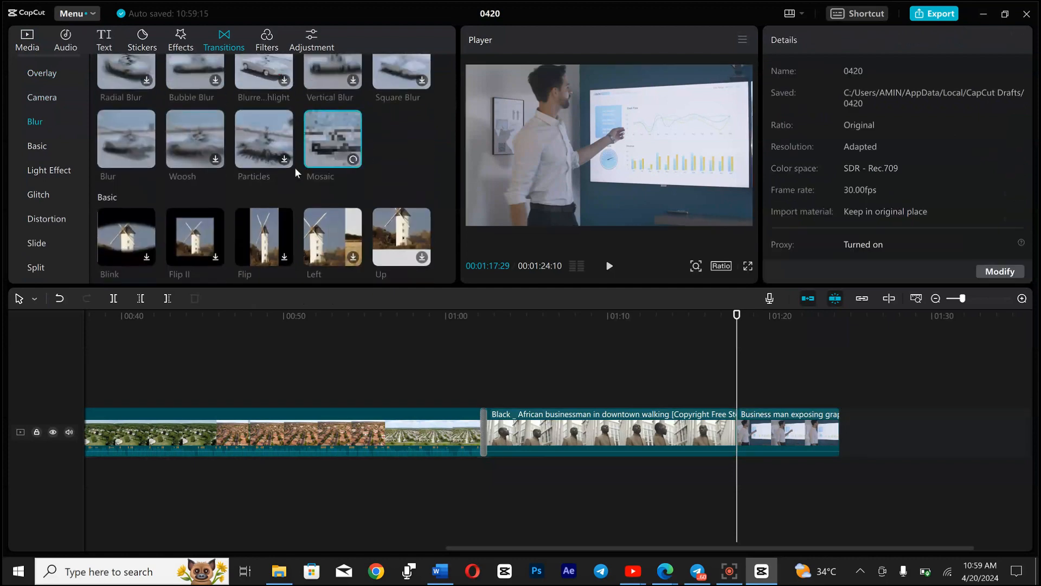
left_click(284, 158)
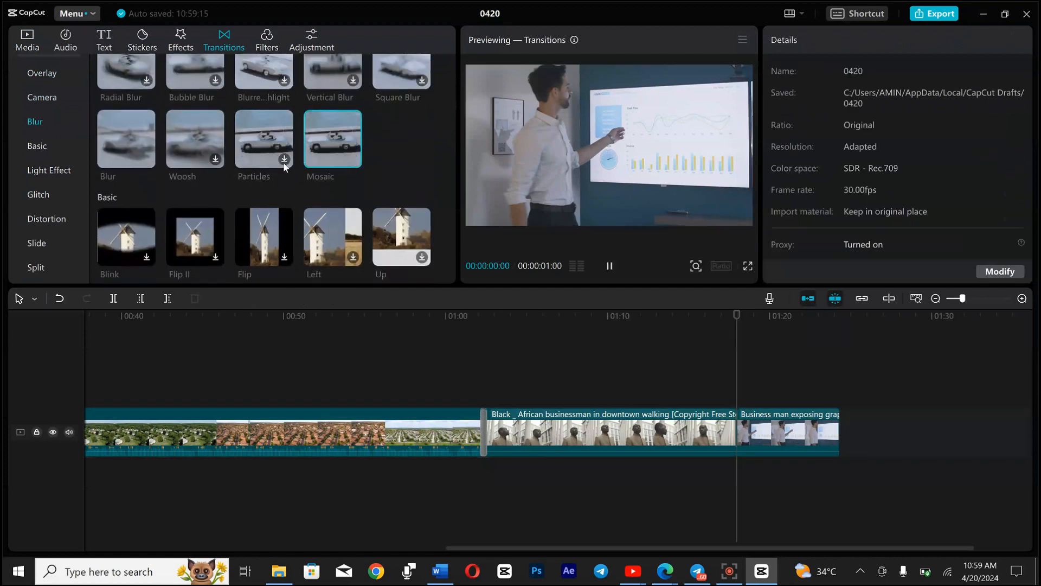
left_click(202, 165)
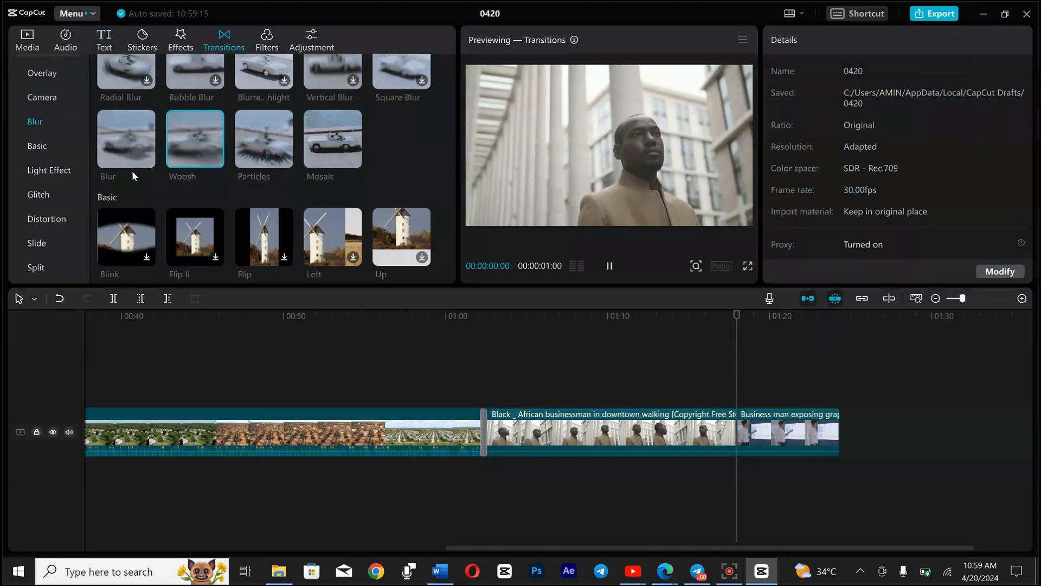
- Add the Woosh transition between the Black African businessman and Business man clips, accepting duplicate frames for it
mouse_move(286, 159)
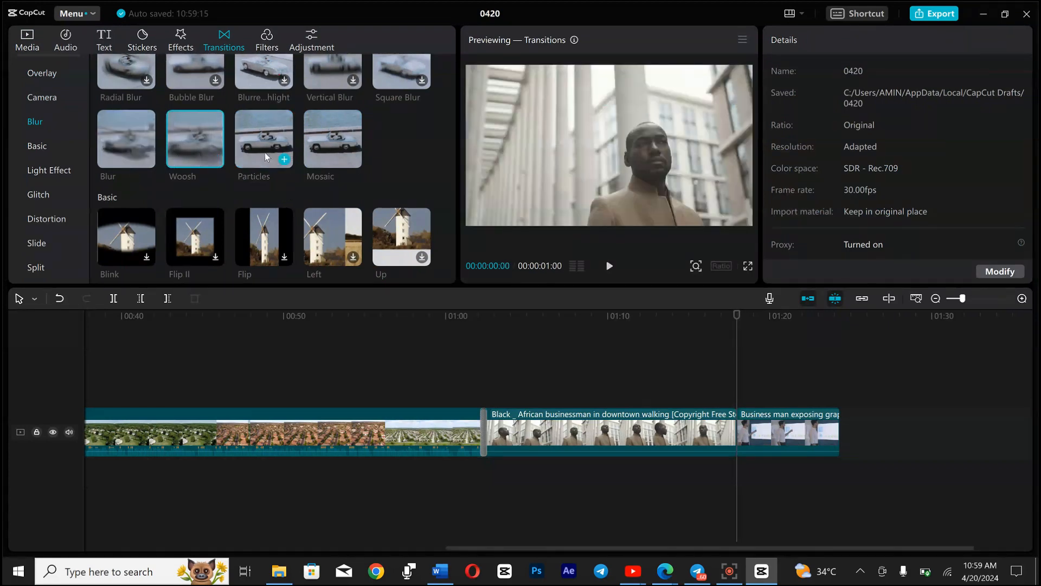
left_click(216, 161)
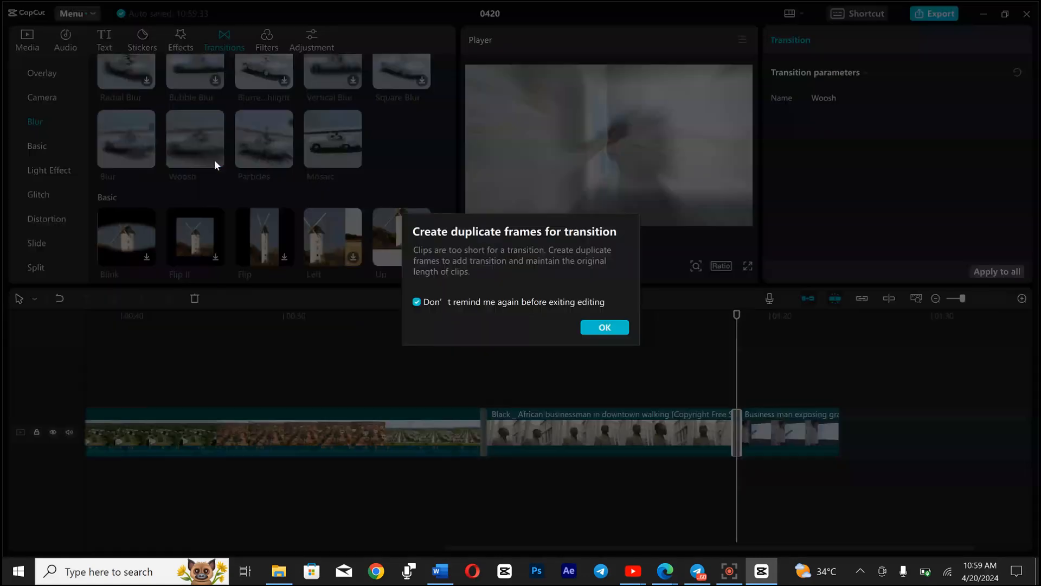
left_click(606, 329)
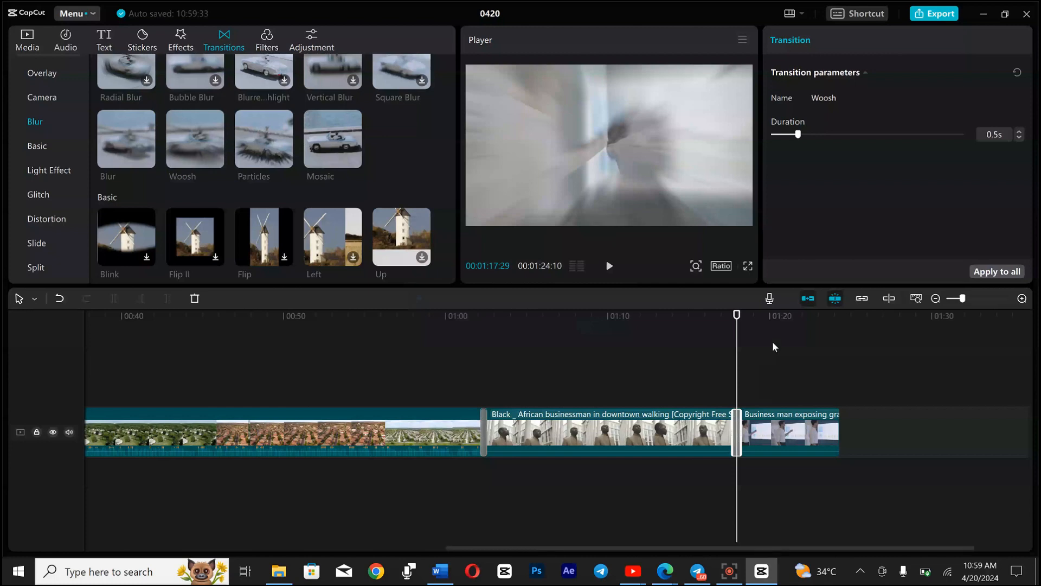
- Play back the Woosh transition from shortly before the cut, with the timeline enlarged around it
left_click_drag(738, 328, 695, 337)
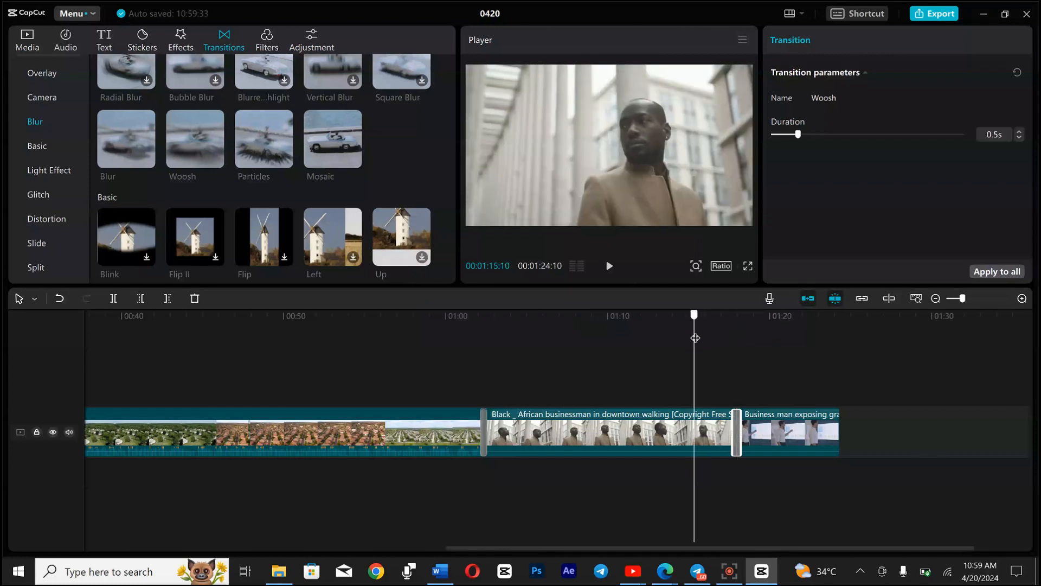
key("space")
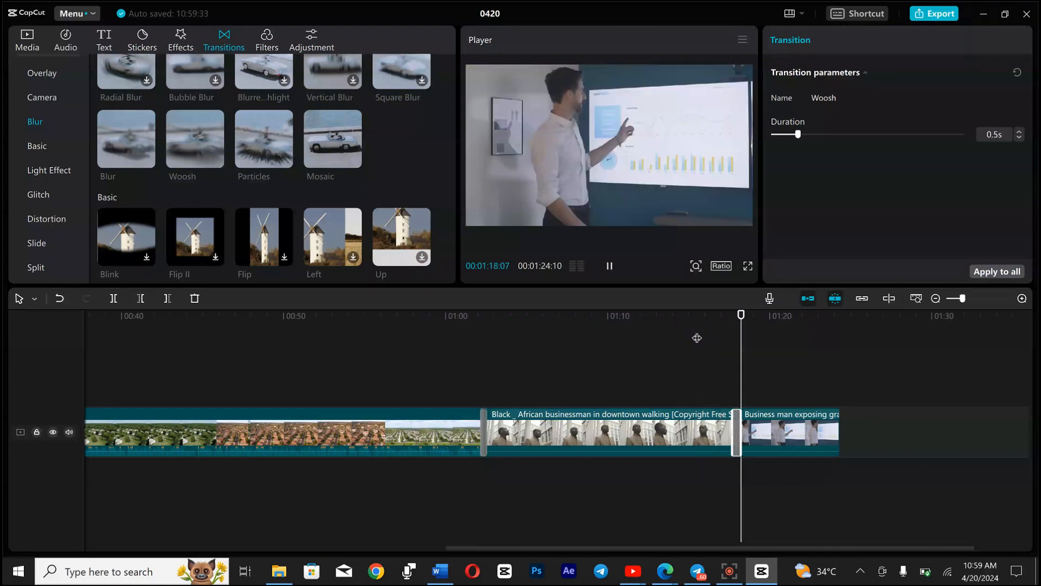
key("space")
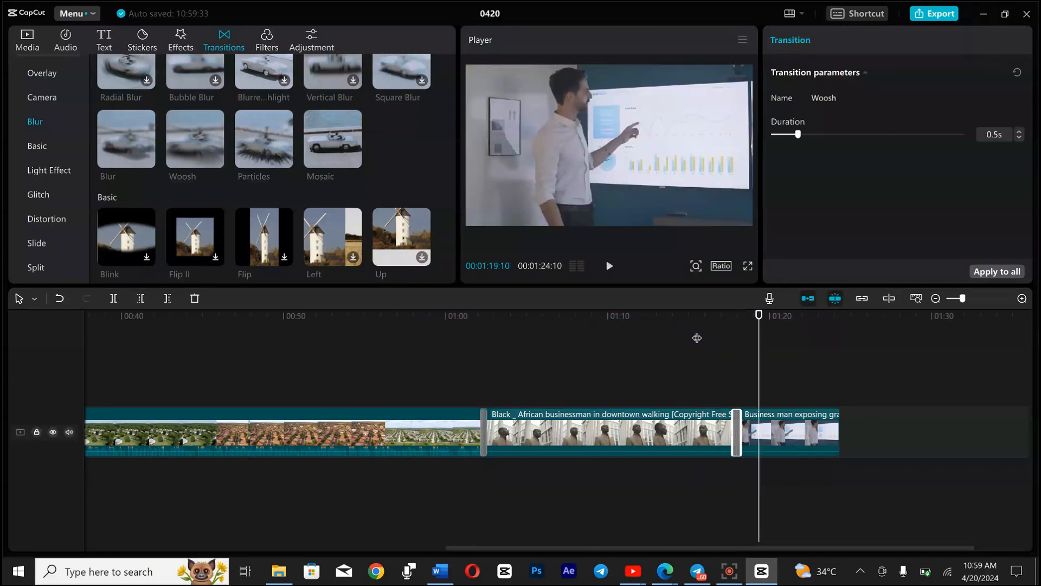
left_click(1021, 298)
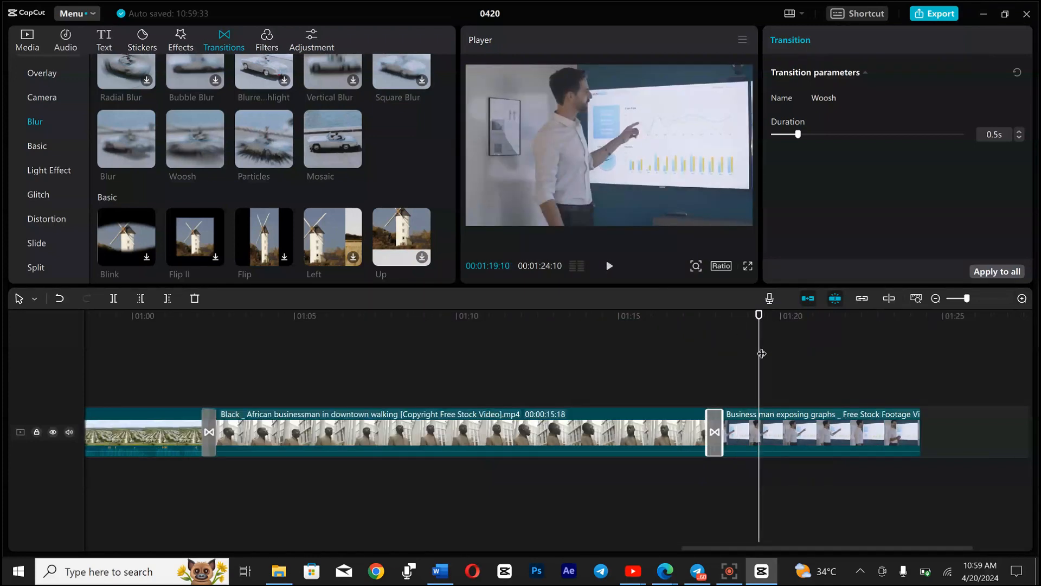
left_click_drag(759, 354, 675, 379)
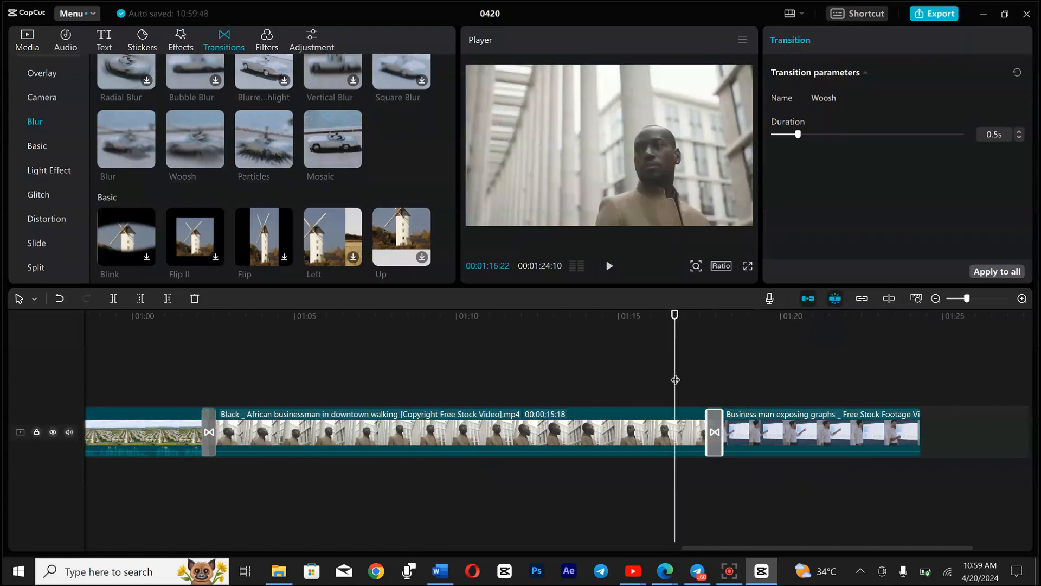
key("space")
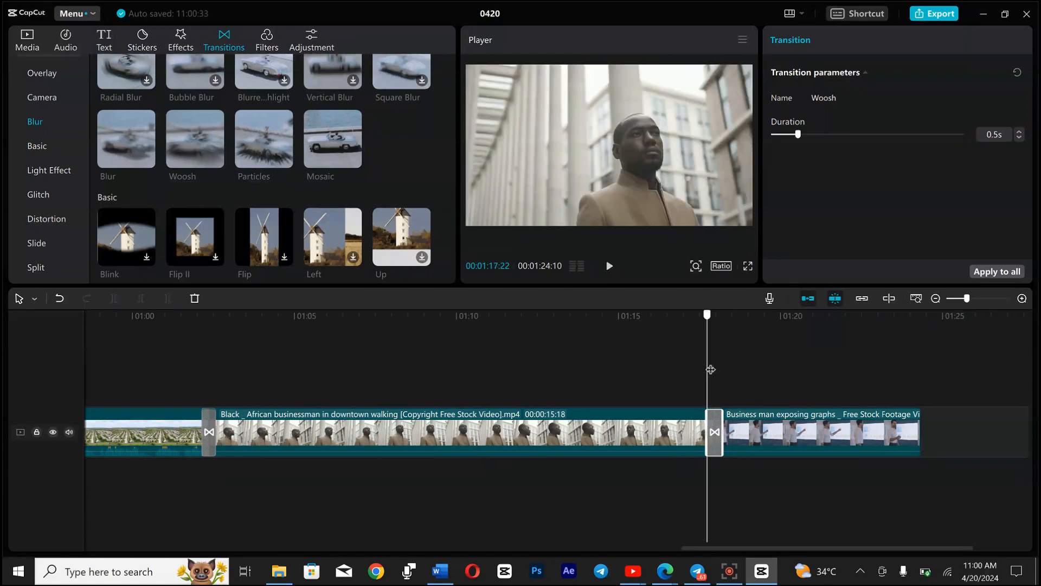
- Lengthen the Woosh transition's duration to 2.5 s and play back the cut to preview it
mouse_move(711, 370)
left_mouse_down()
mouse_move(683, 372)
mouse_move(715, 373)
left_mouse_up()
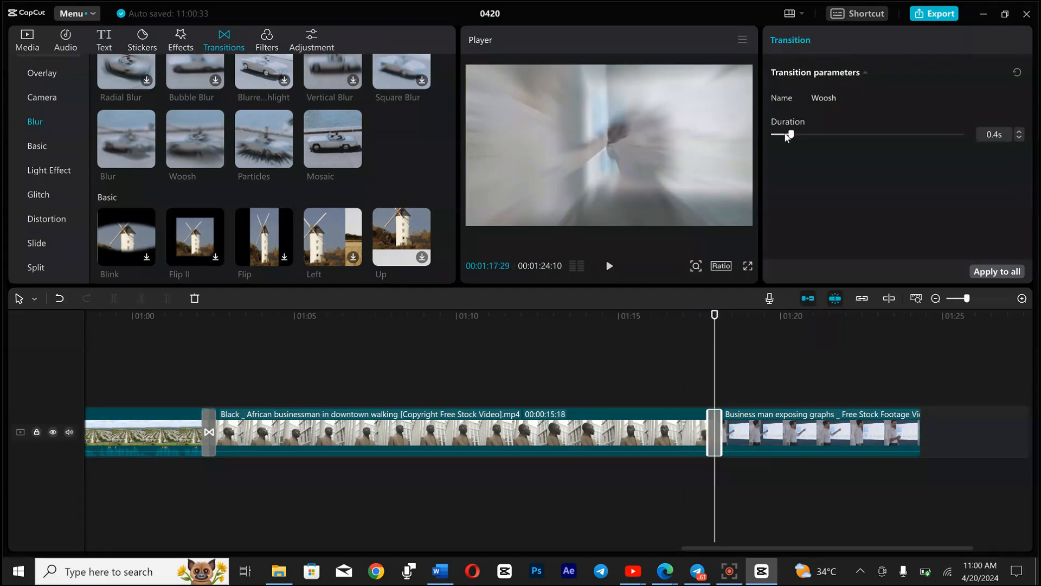
left_click_drag(839, 136, 791, 143)
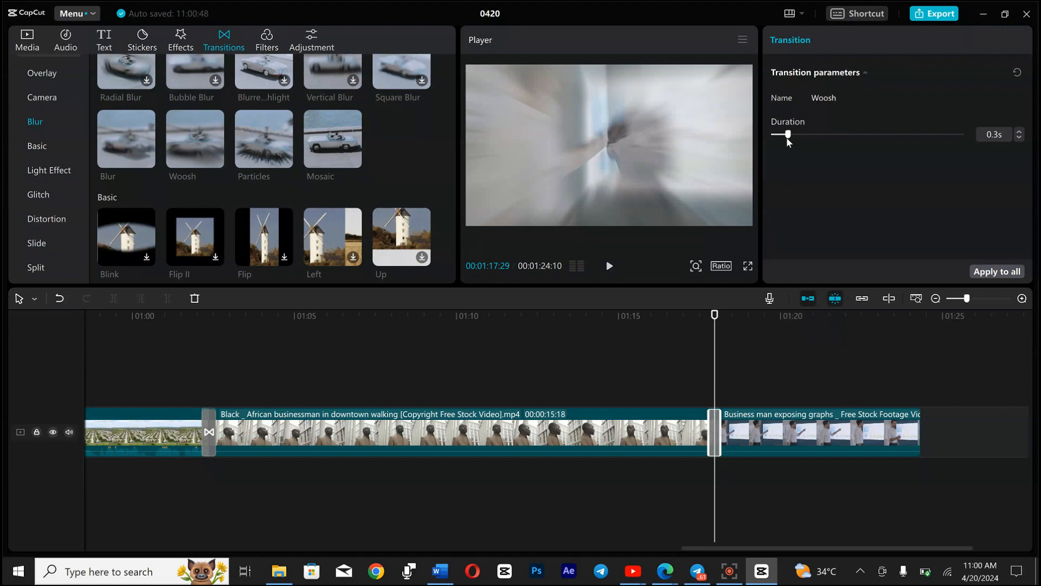
left_click_drag(787, 139, 919, 173)
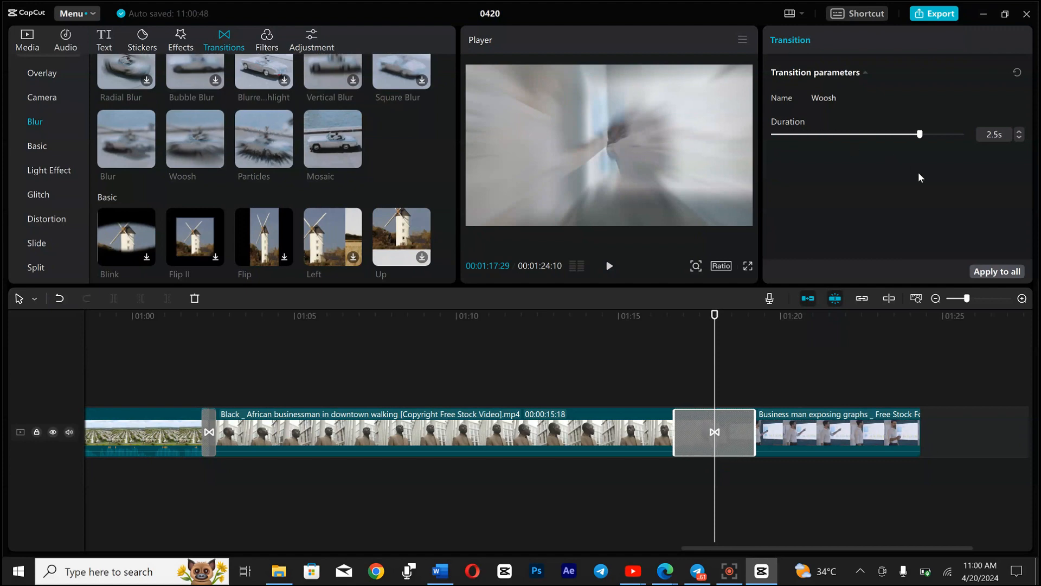
left_click_drag(714, 316, 645, 337)
key("space")
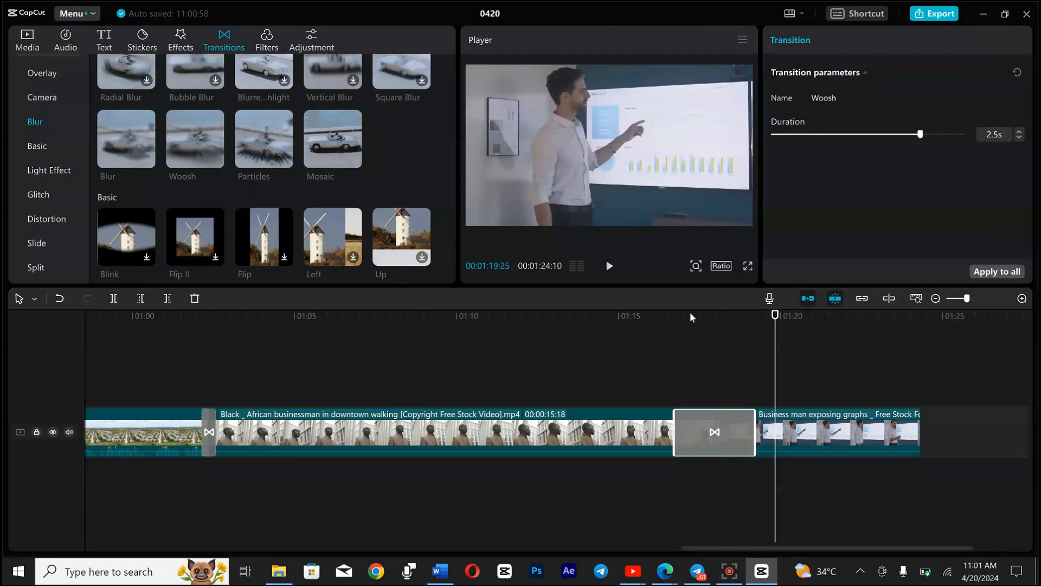
key("space")
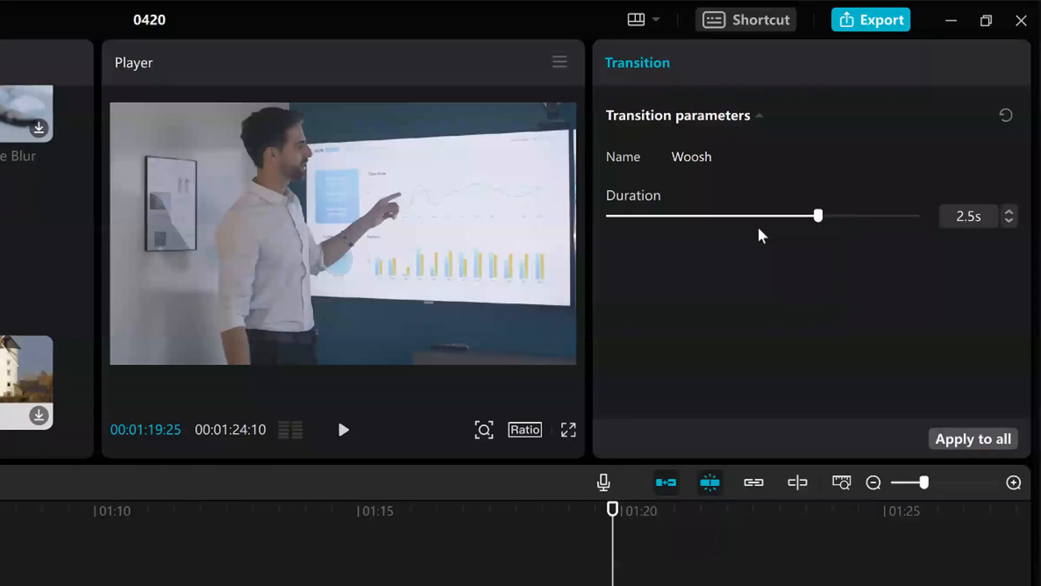
- Set the Woosh transition's duration to 0.3 s and move the playhead back to about 01:04
left_click_drag(759, 229, 633, 260)
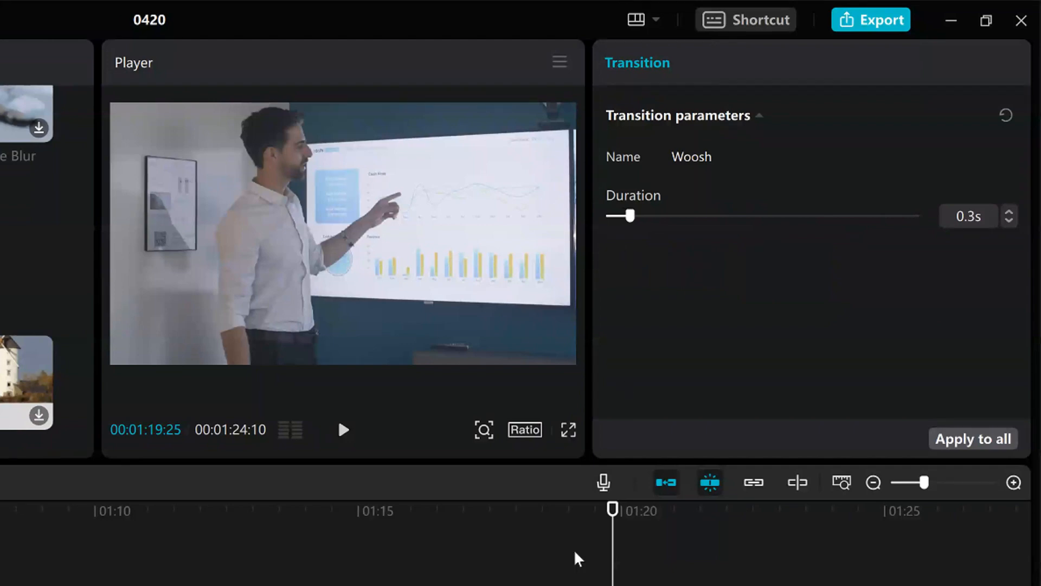
left_click_drag(619, 580, 290, 379)
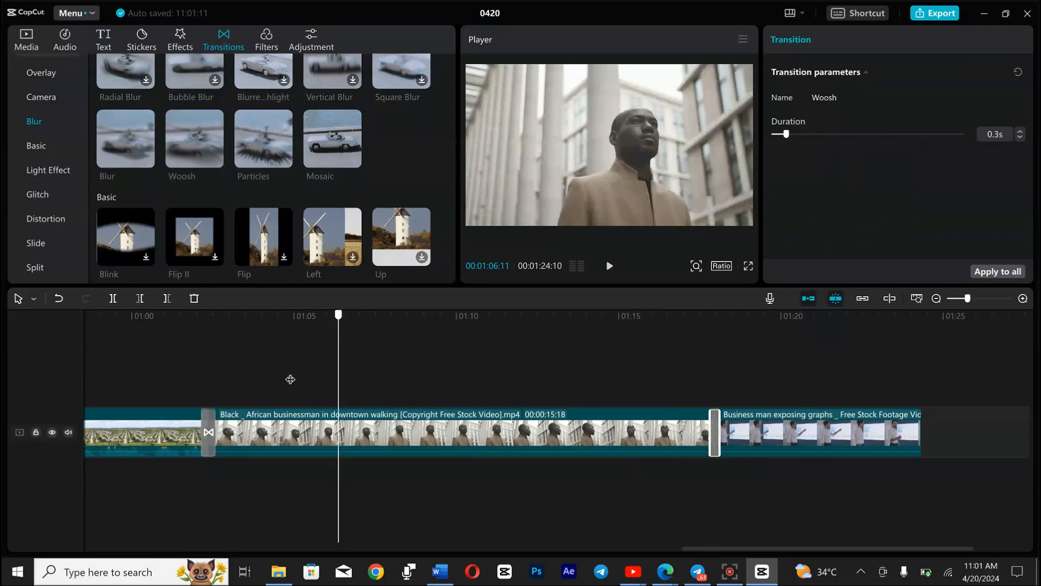
left_click(290, 379)
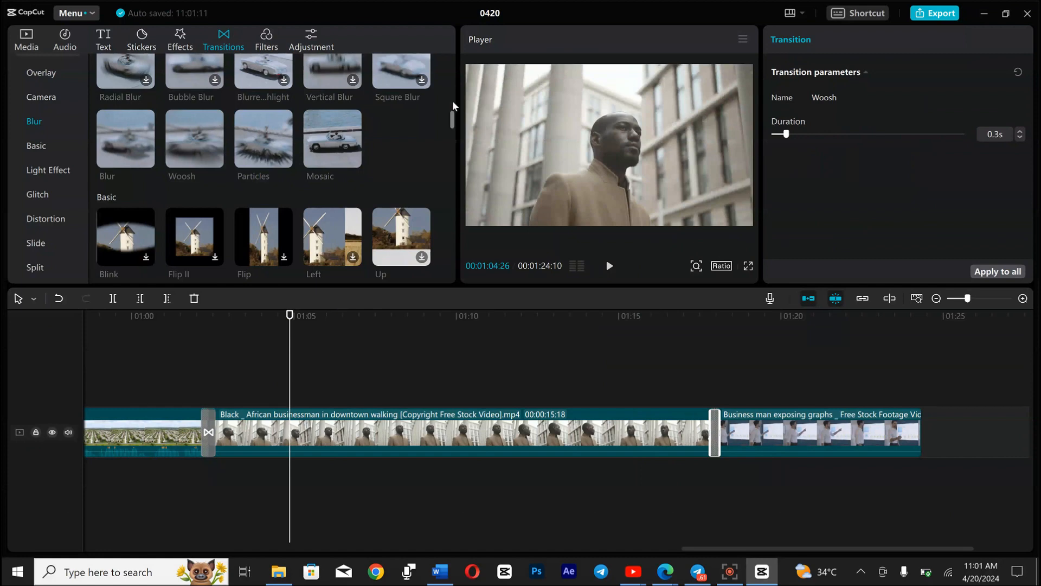
- Download and preview the Square Blur, Strobe II, Color Glitch and Drop transitions in the transition library
left_click(422, 82)
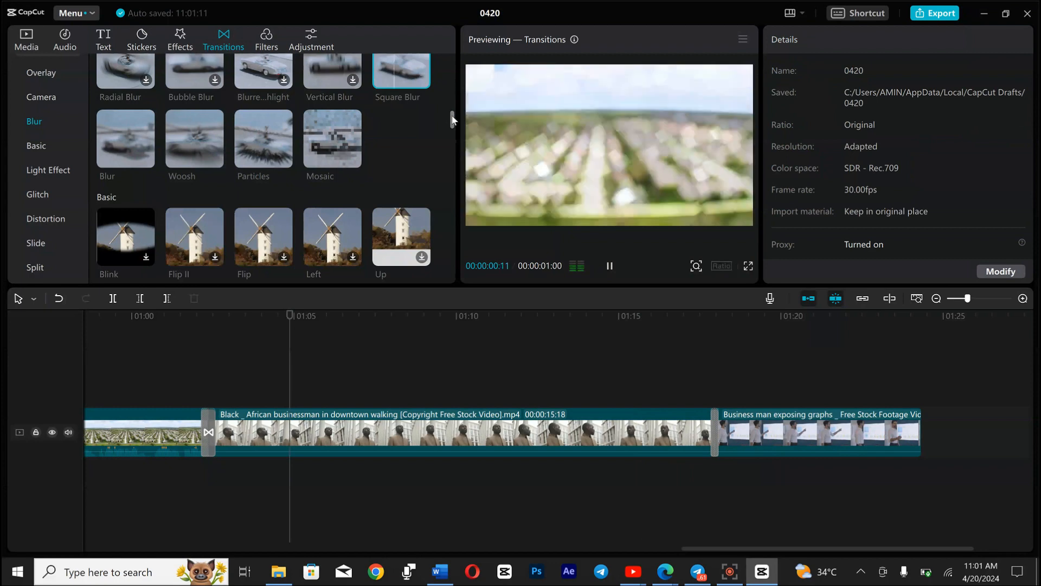
left_click_drag(452, 119, 450, 159)
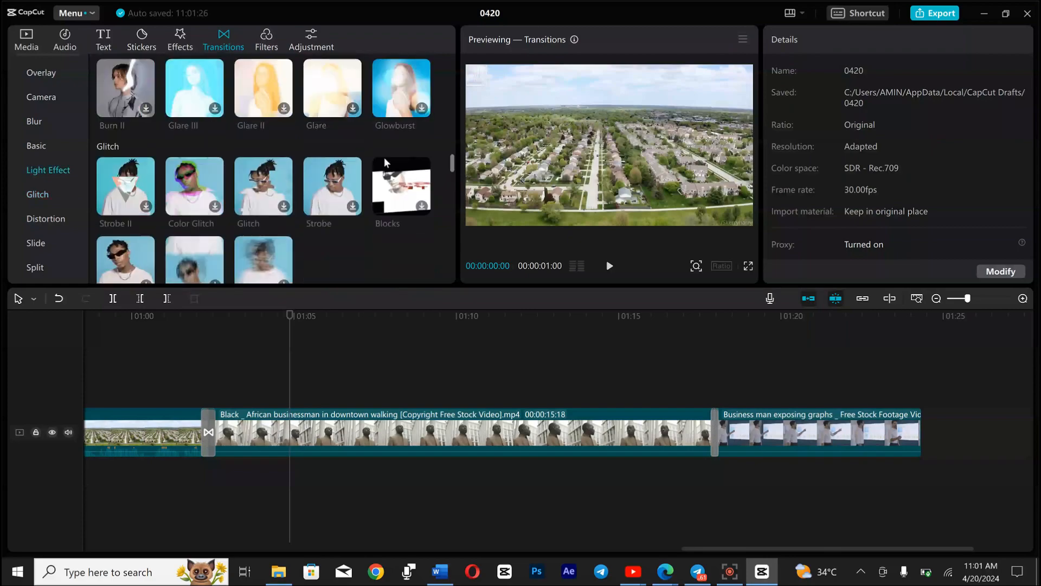
left_click(143, 206)
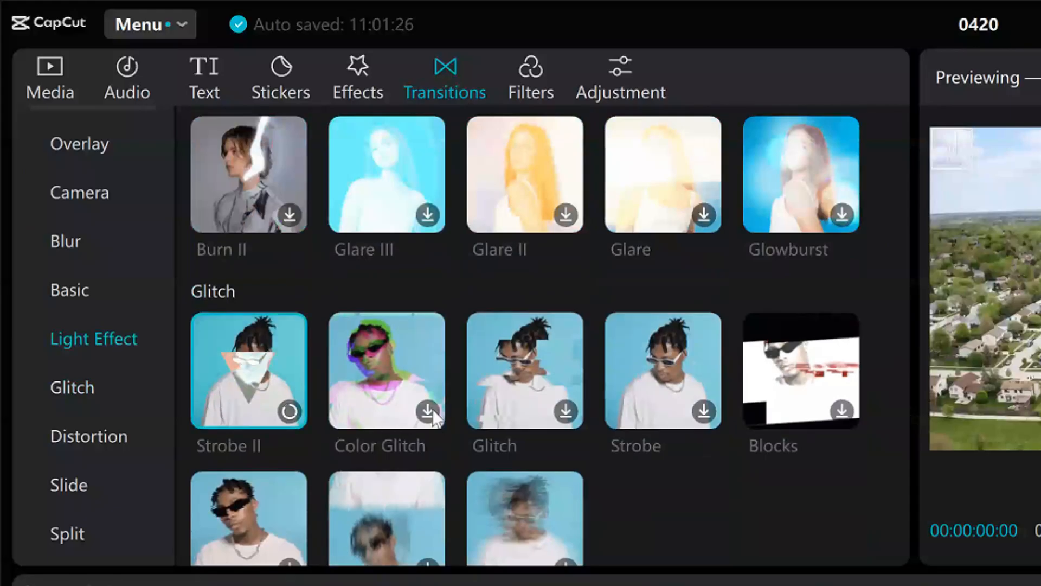
left_click(428, 411)
scroll(906, 347, "down", 1)
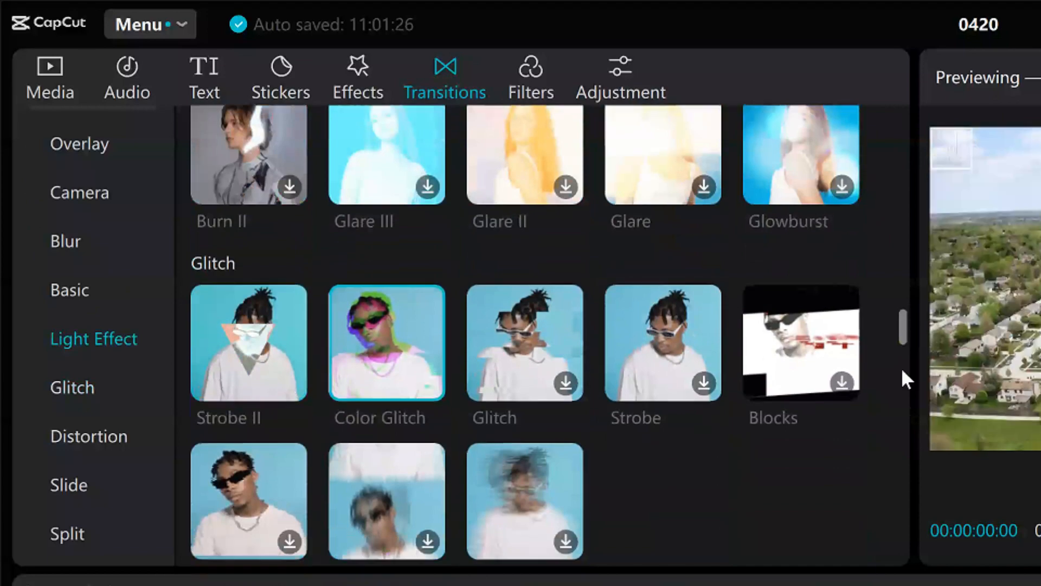
left_click_drag(900, 367, 862, 339)
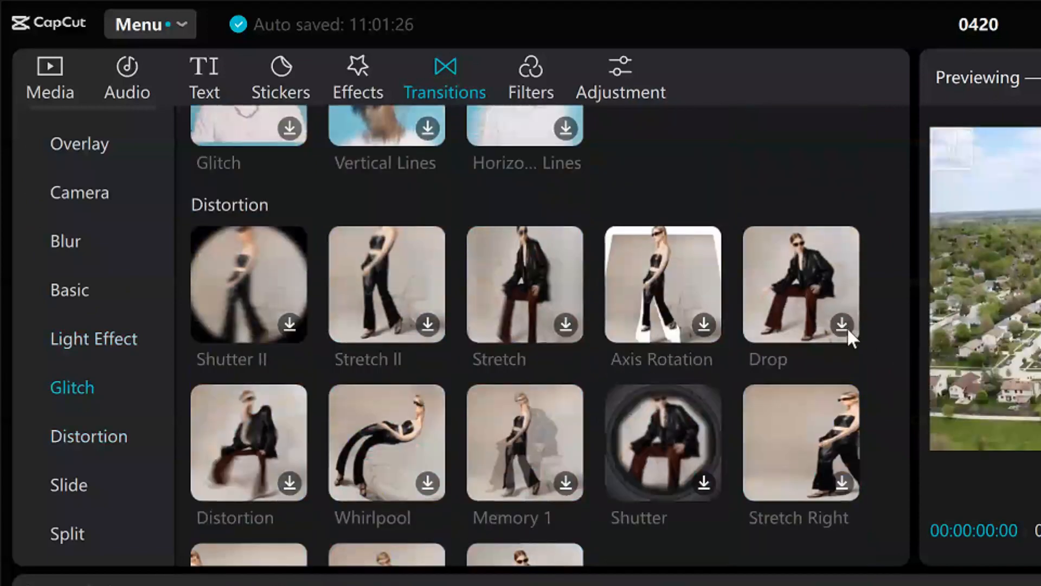
left_click(848, 328)
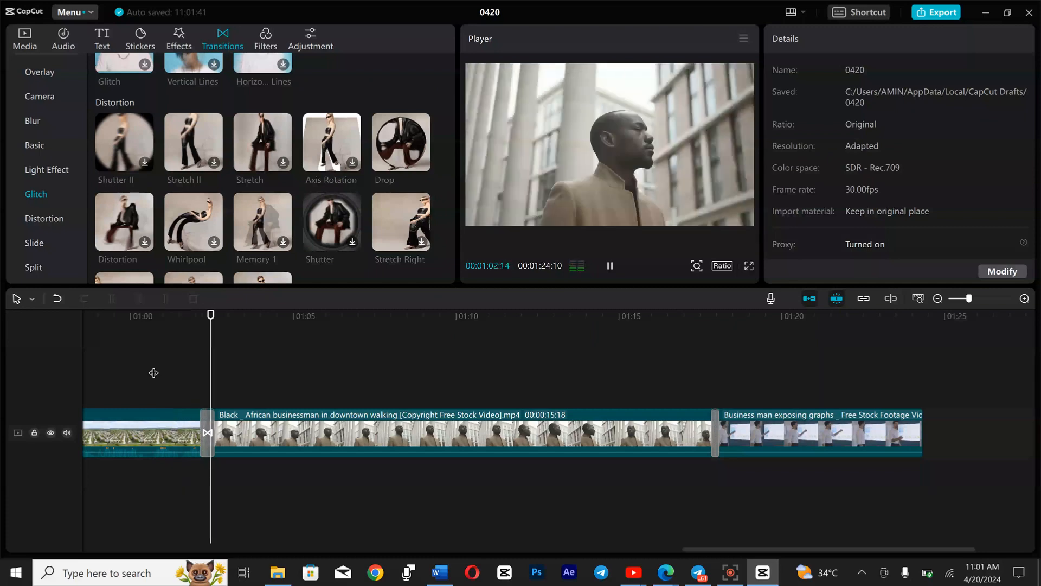
- Play back the first cut's transition and then the Woosh transition before the Business man clip
key("space")
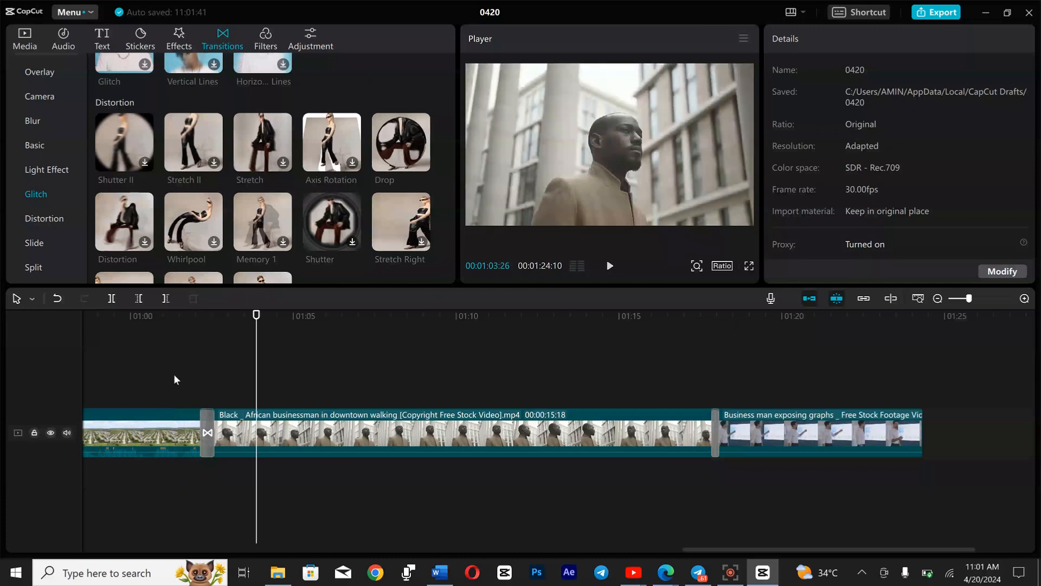
left_click(676, 362)
key("space")
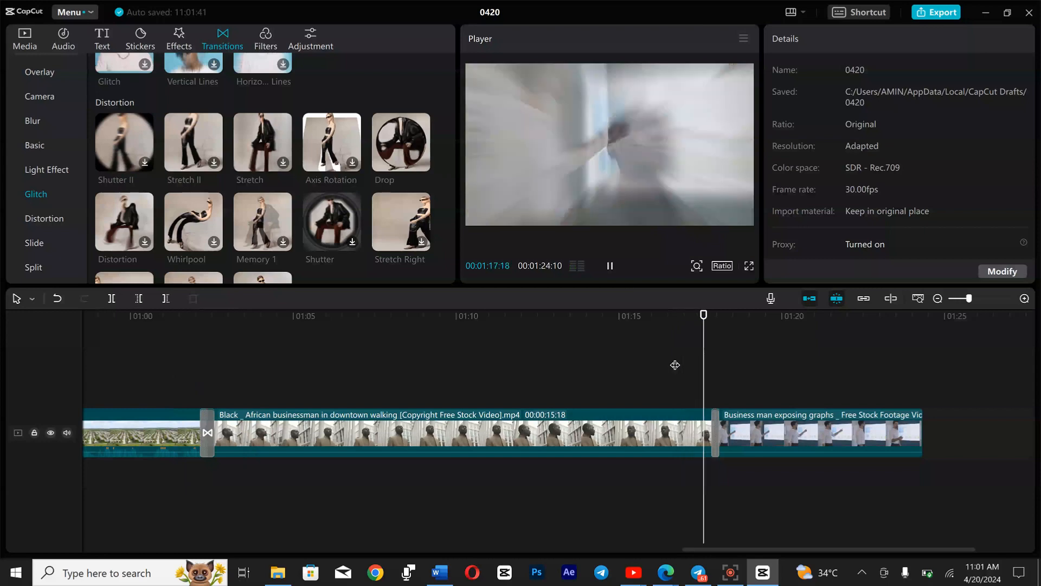
key("space")
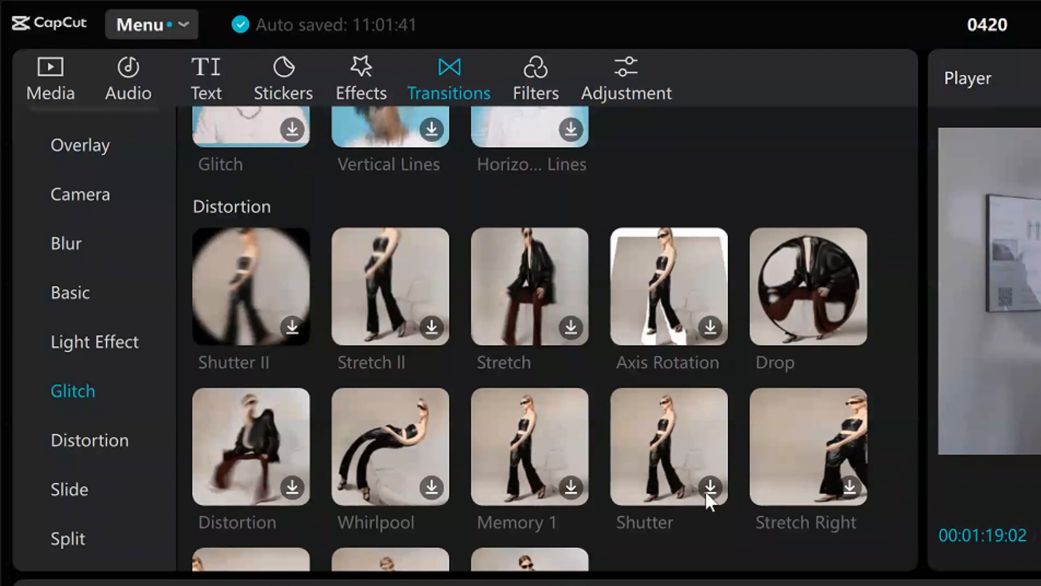
- Replace the Woosh transition between the Black African businessman and Business man clips with the Shutter transition from the Distortion category
left_click(705, 491)
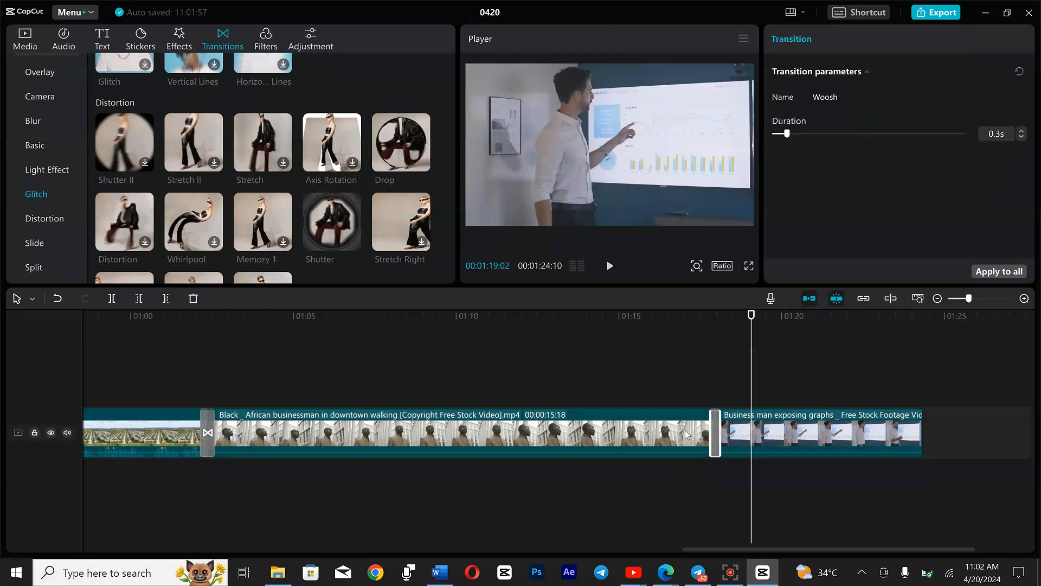
key("Delete")
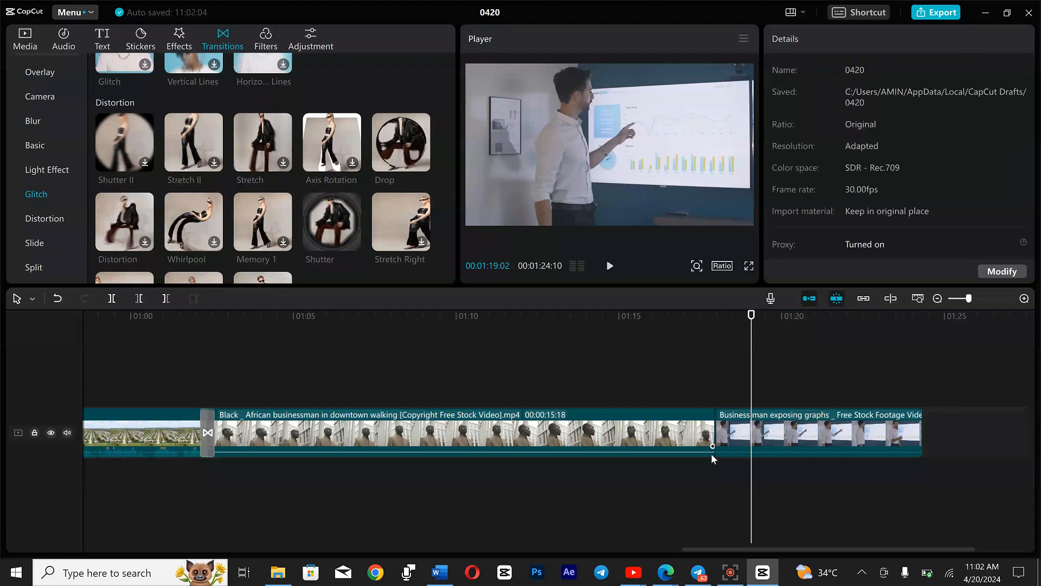
left_click(719, 434)
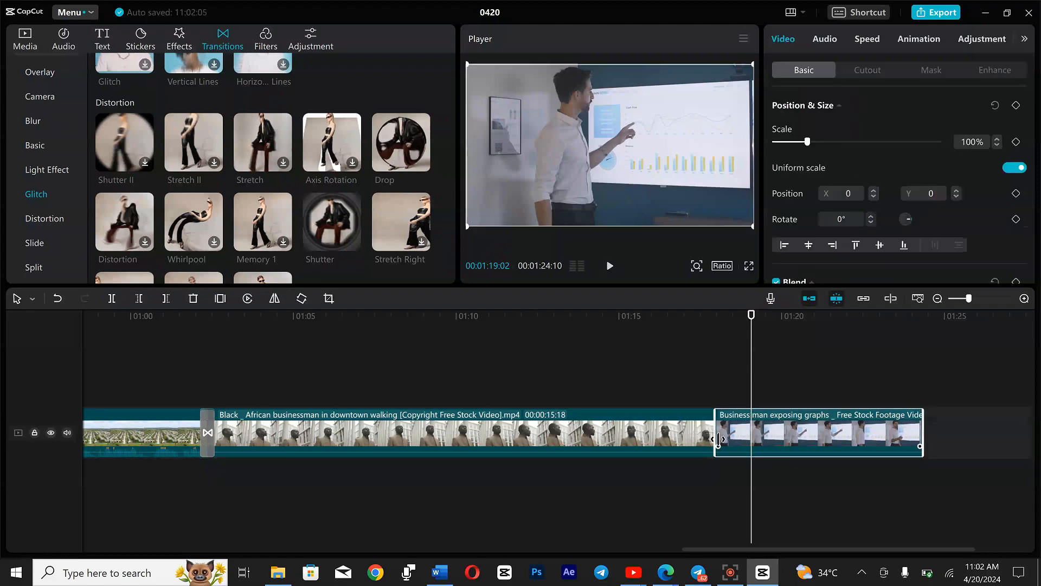
left_click(352, 244)
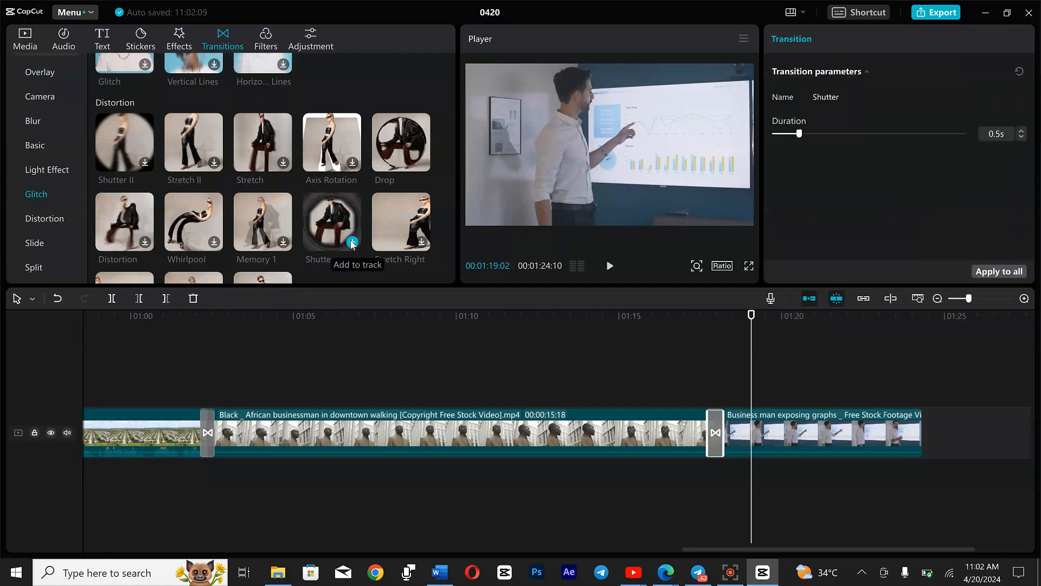
- Play back the Shutter transition from shortly before the cut at about 01:17
left_click(667, 372)
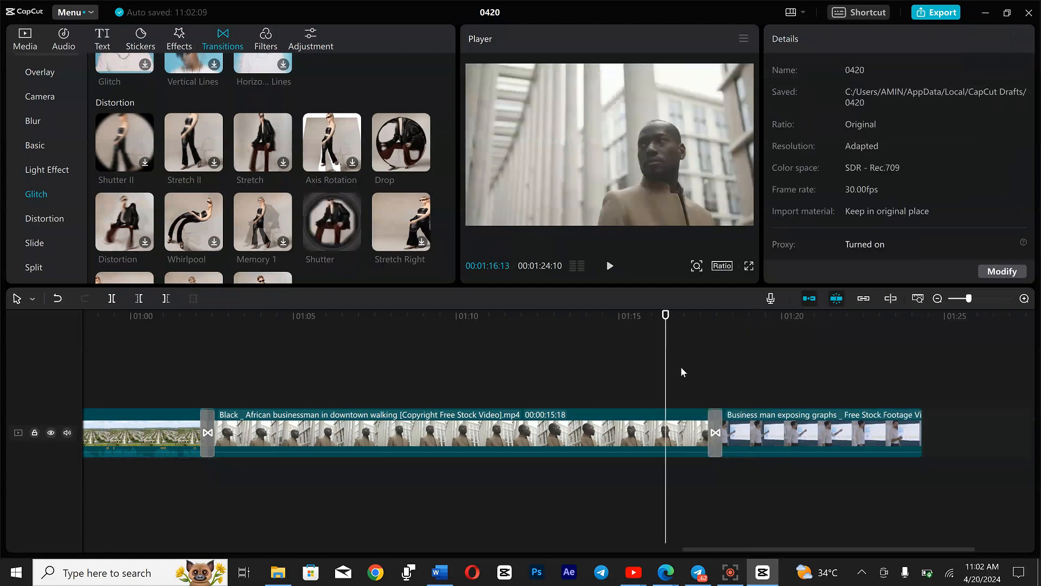
left_click(684, 374)
key("space")
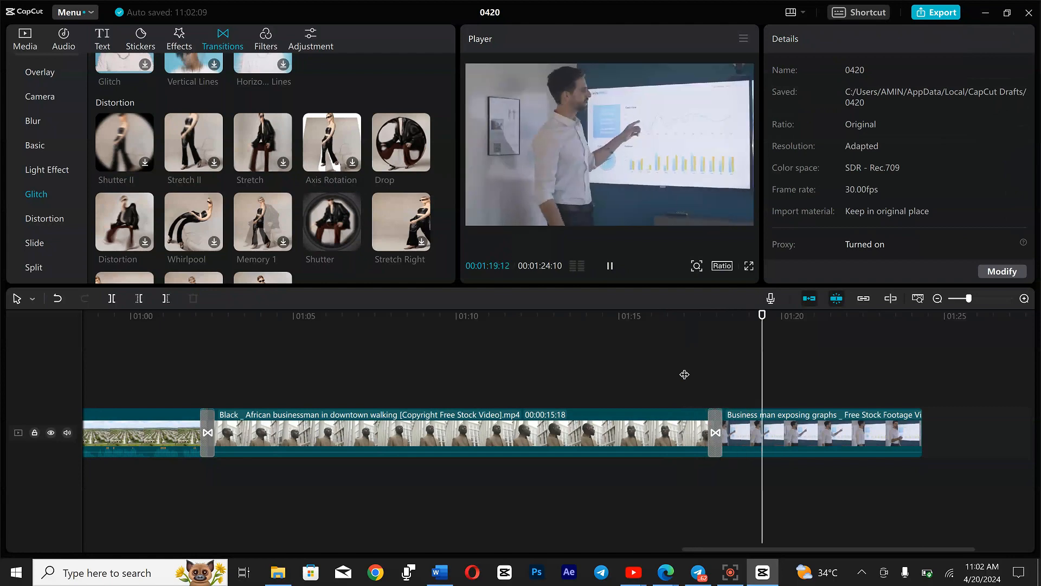
key("space")
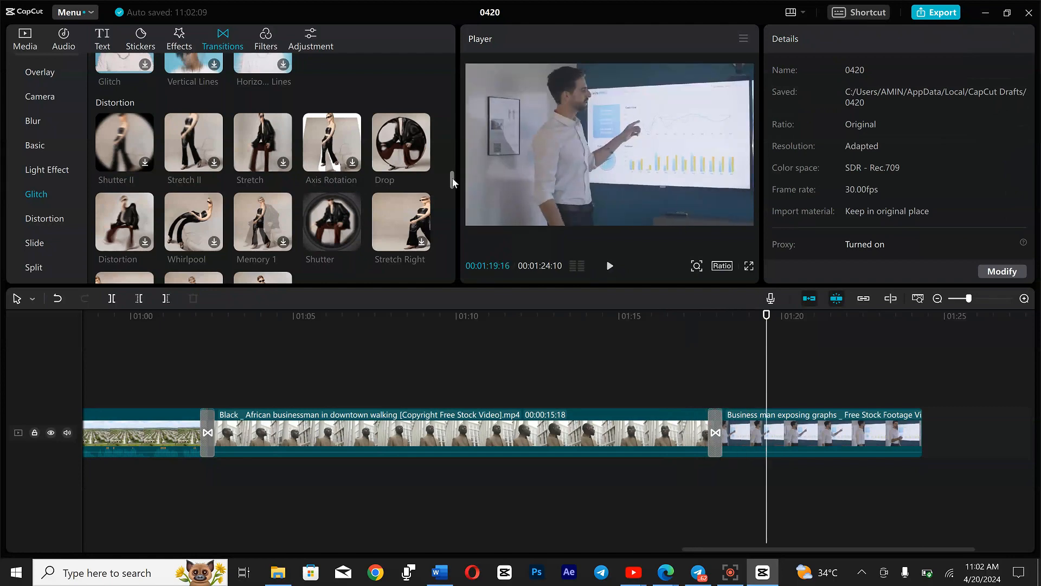
left_click_drag(452, 179, 440, 245)
scroll(444, 190, "up", 5)
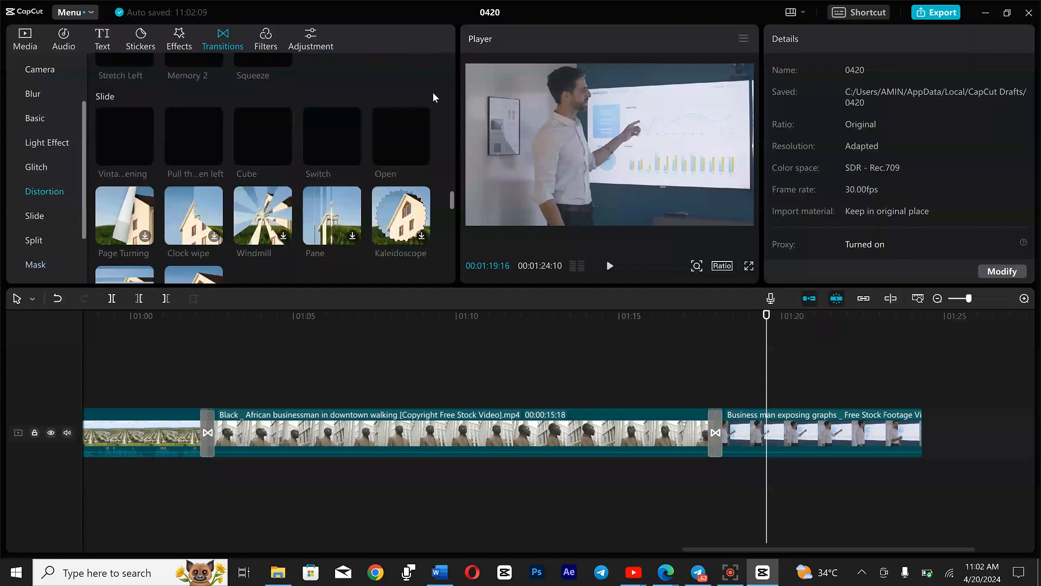
scroll(432, 93, "up", 10)
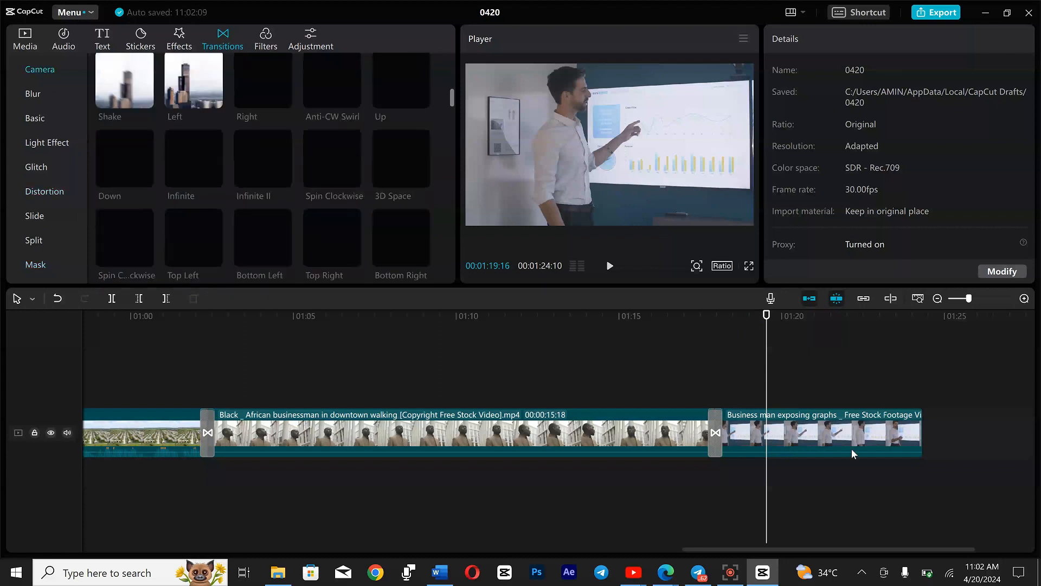
scroll(348, 168, "up", 1)
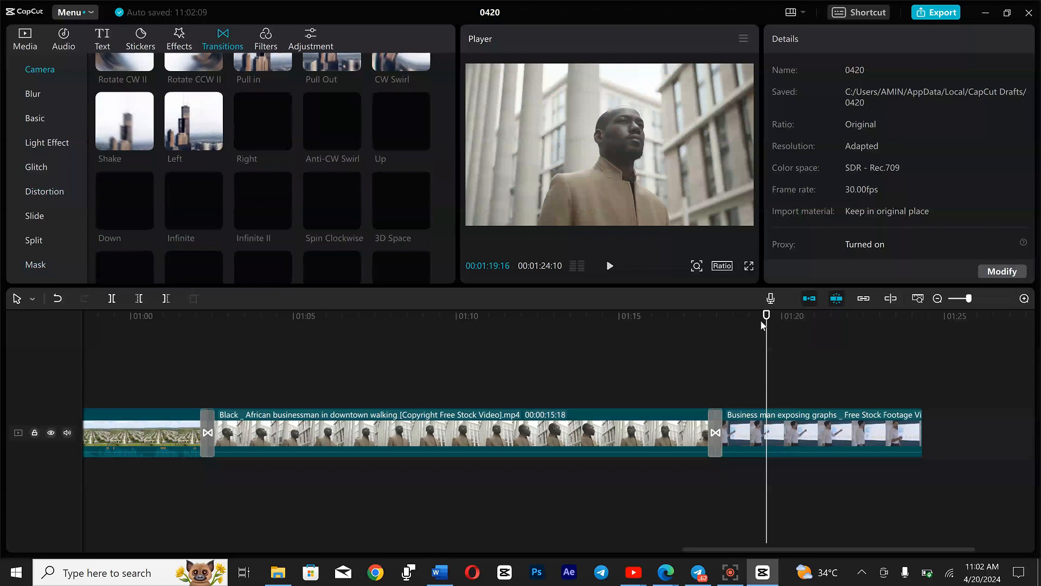
- Move the playhead back to the very start of the timeline at 00:00
left_click_drag(762, 321, 316, 336)
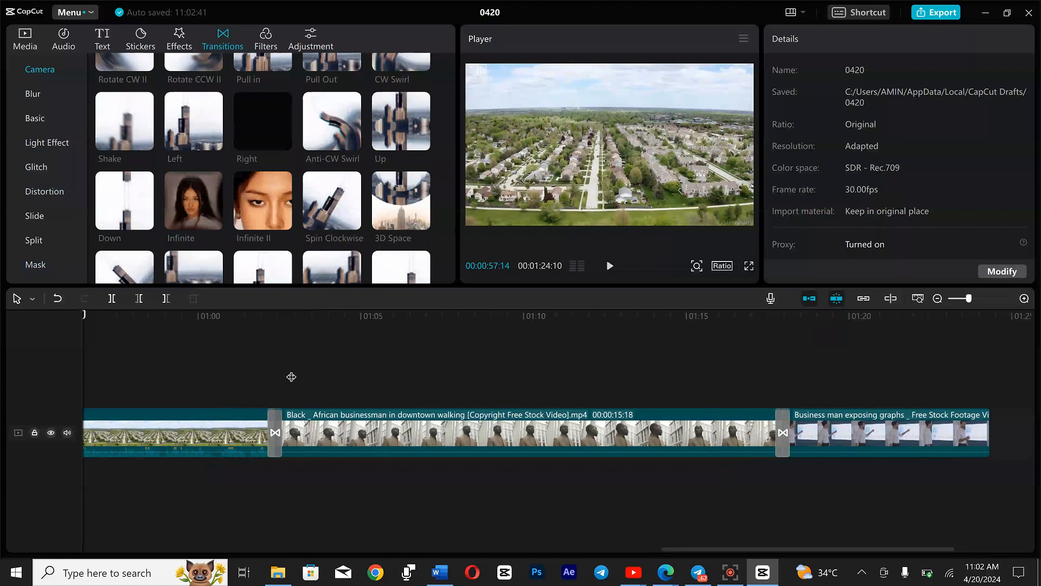
left_click(635, 347)
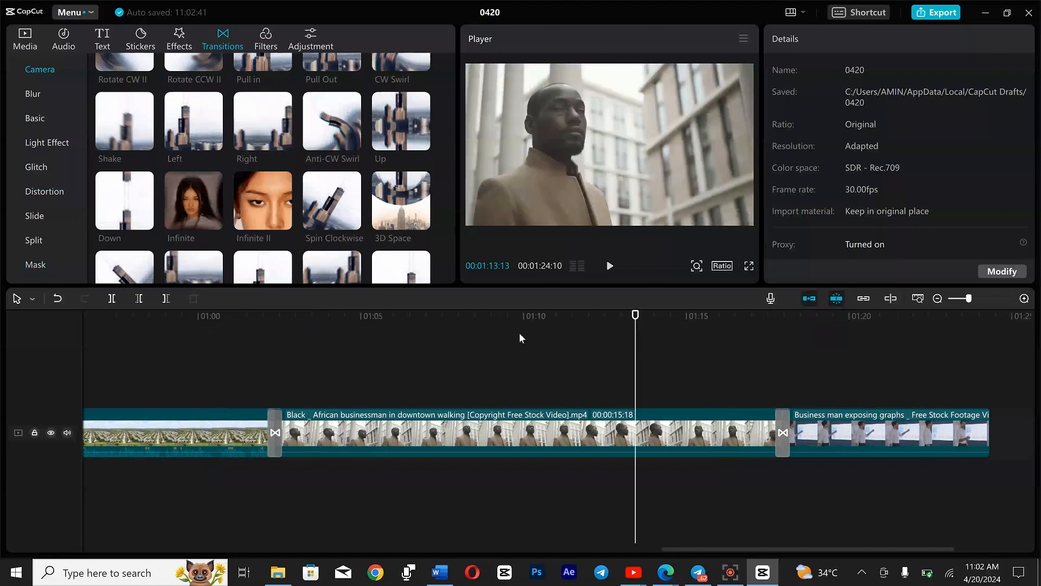
left_click_drag(629, 335, 1, 323)
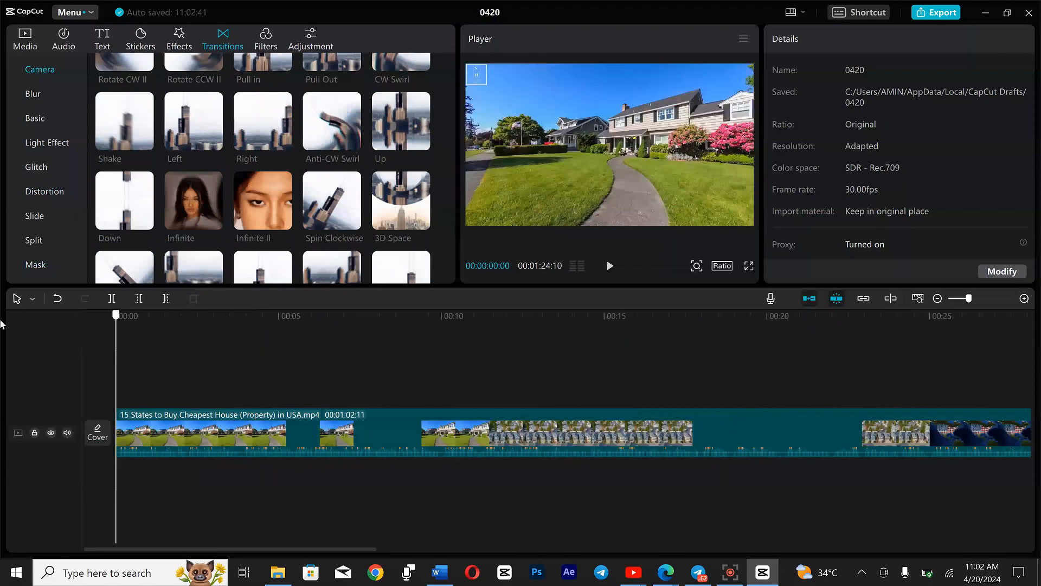
left_click(938, 299)
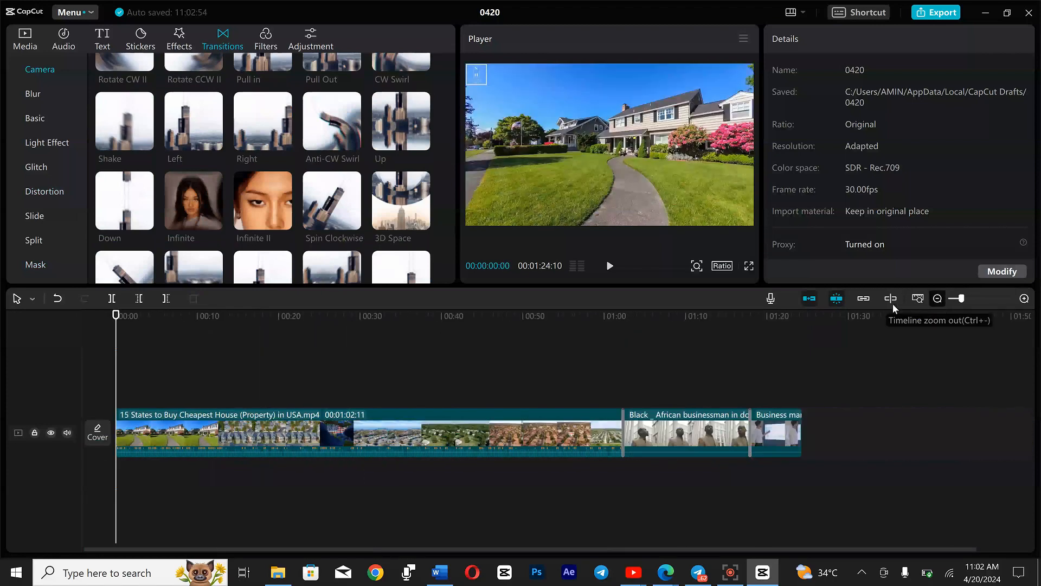
key("ctrl+minus")
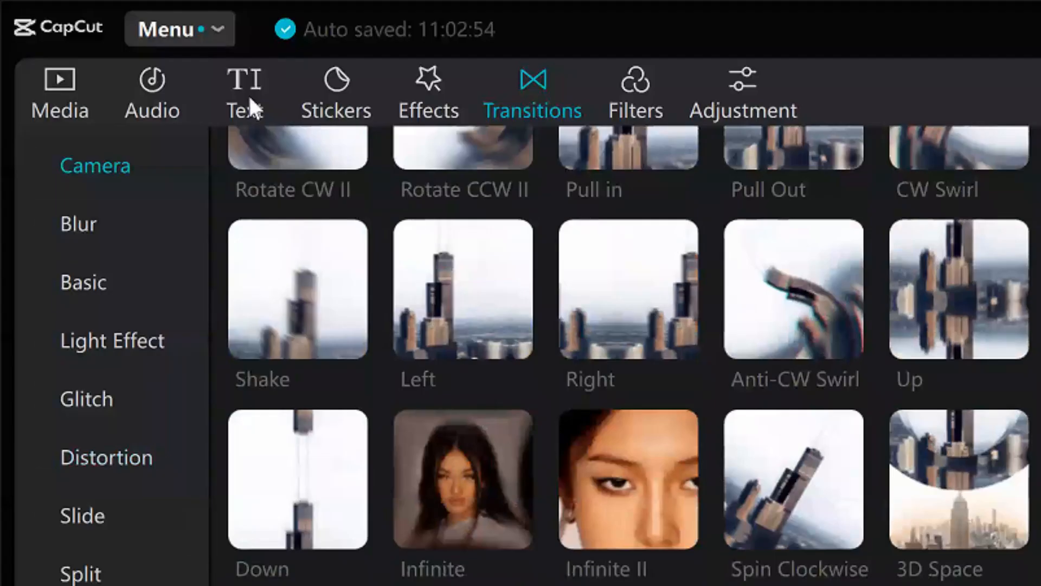
- Add a default text clip at the start of the timeline and extend it to the end of the last video clip
left_click(248, 93)
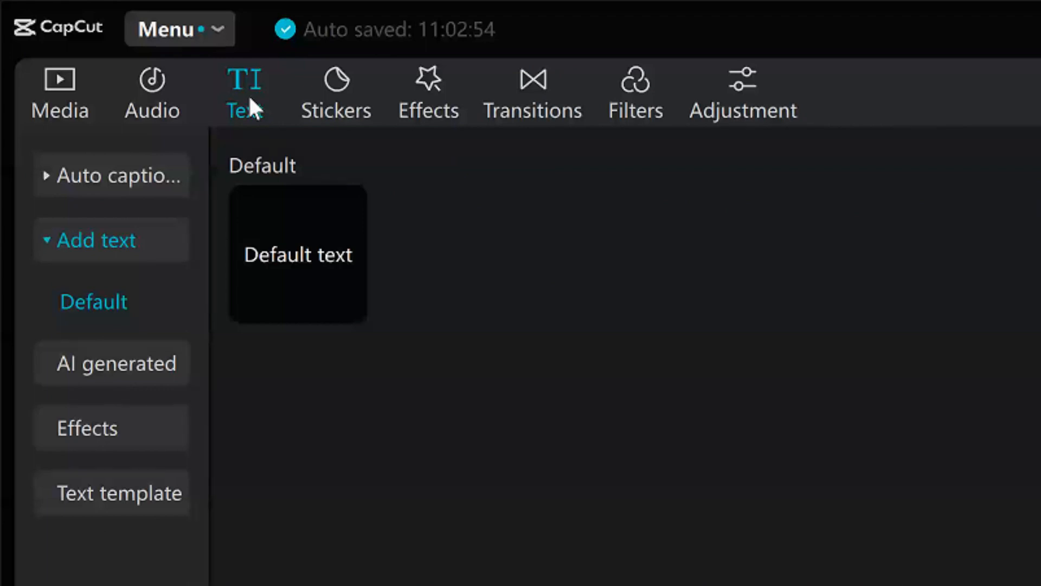
mouse_move(351, 282)
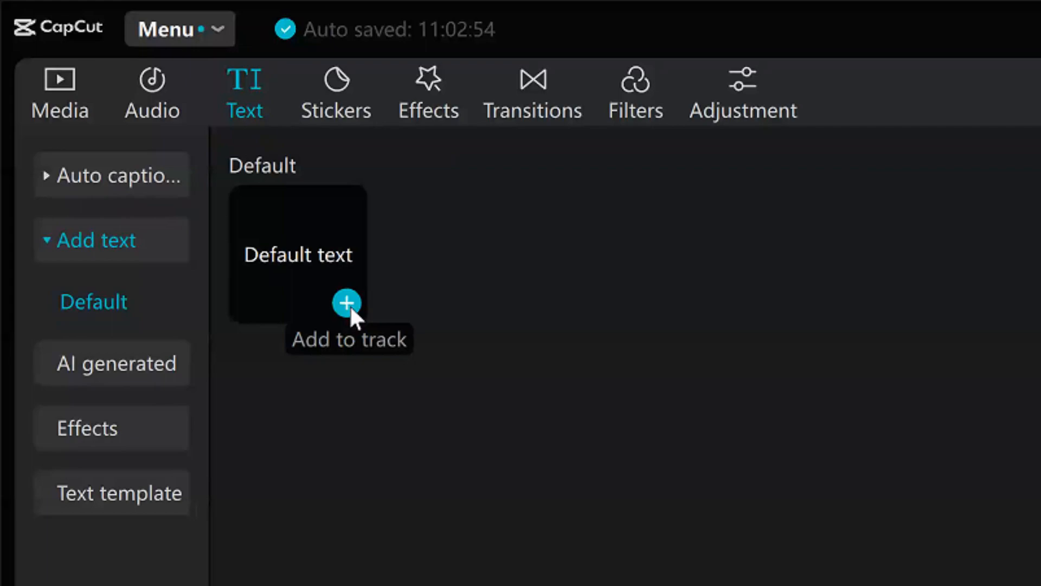
left_click(347, 303)
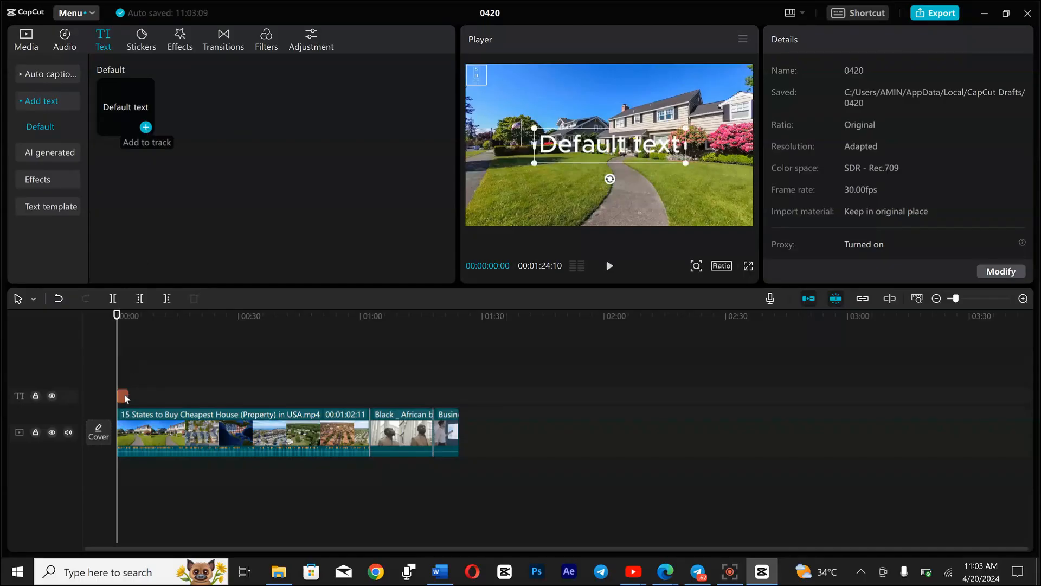
left_click(123, 396)
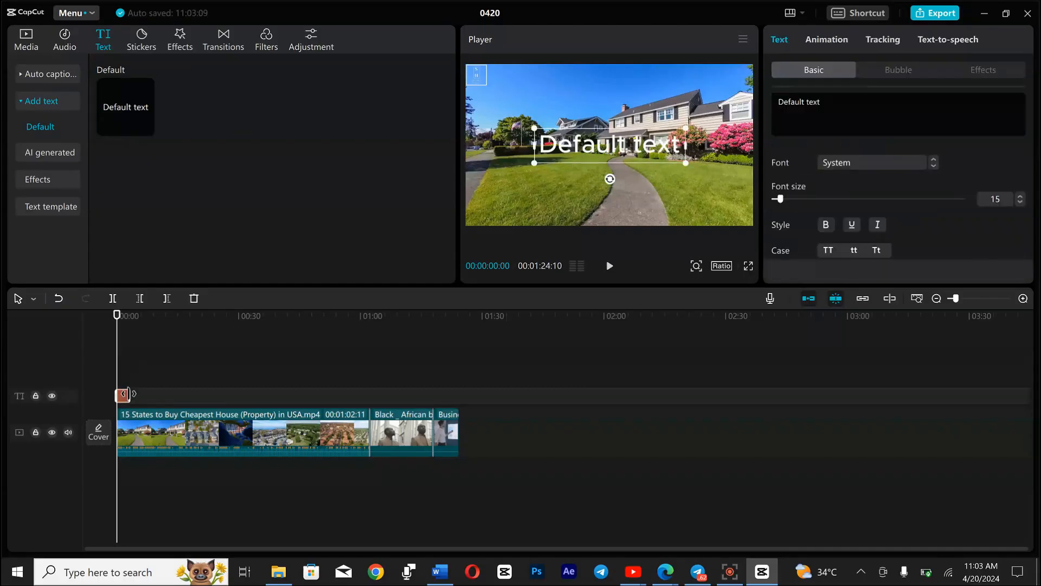
left_click_drag(131, 394, 460, 401)
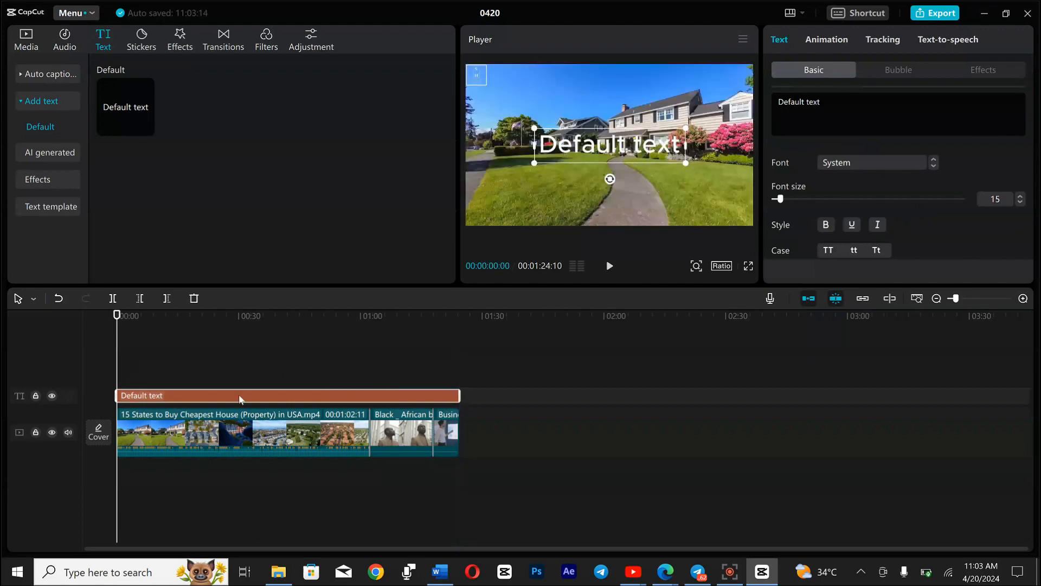
- Replace the text clip's default wording with the creator's social media handle
left_click(832, 105)
key("BackSpace")
key("BackSpace")
key("BackSpace")
key("BackSpace")
key("BackSpace")
key("BackSpace")
key("BackSpace")
key("BackSpace")
key("BackSpace")
key("BackSpace")
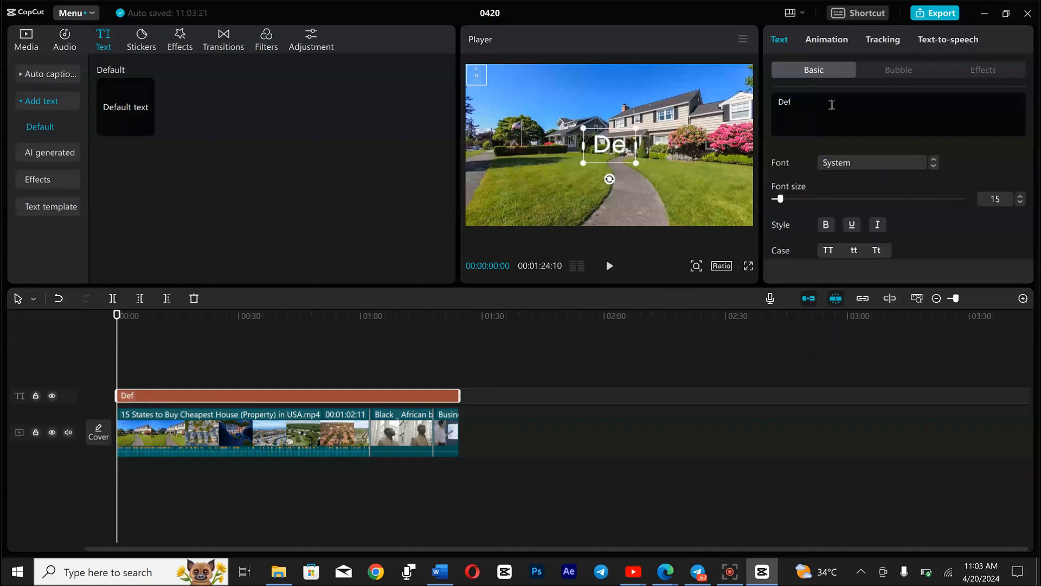
key("BackSpace")
key("BackSpace")
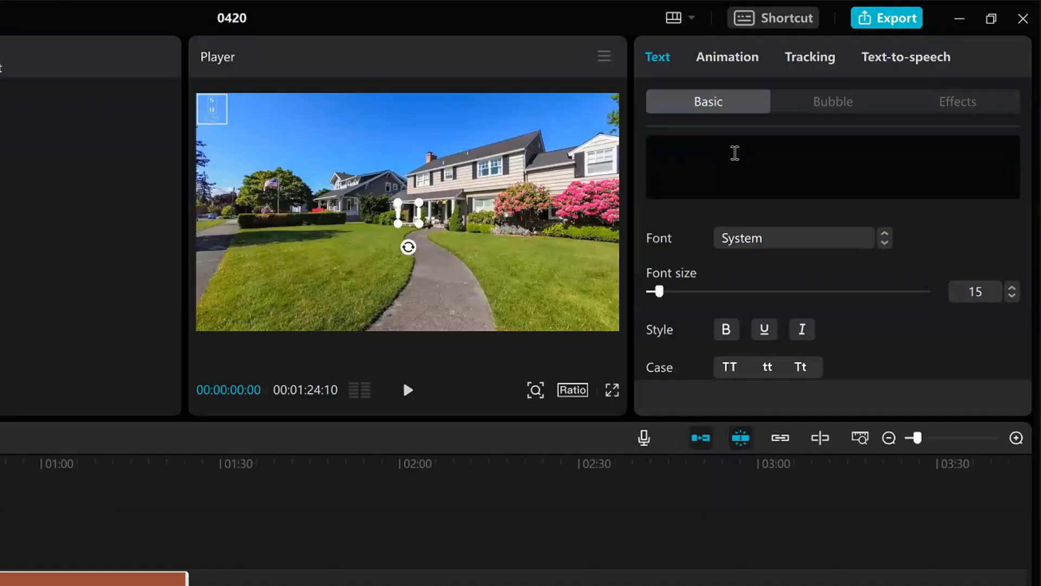
type("@fola")
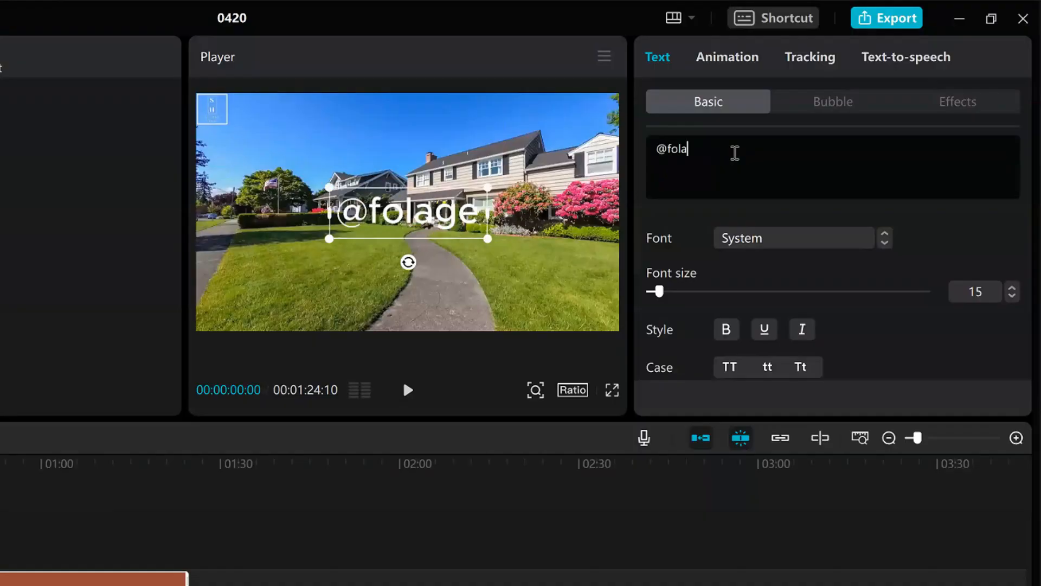
type("george1")
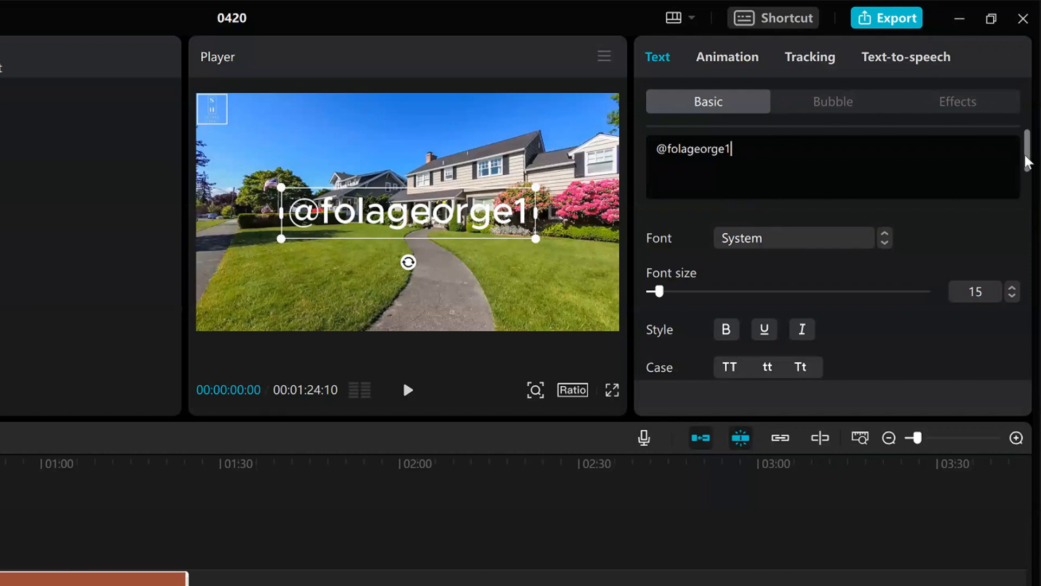
- Enable the Background option for the handle text
scroll(1027, 196, "down", 6)
mouse_move(1023, 264)
left_mouse_down()
mouse_move(1017, 351)
mouse_move(1032, 224)
mouse_move(1019, 316)
left_mouse_up()
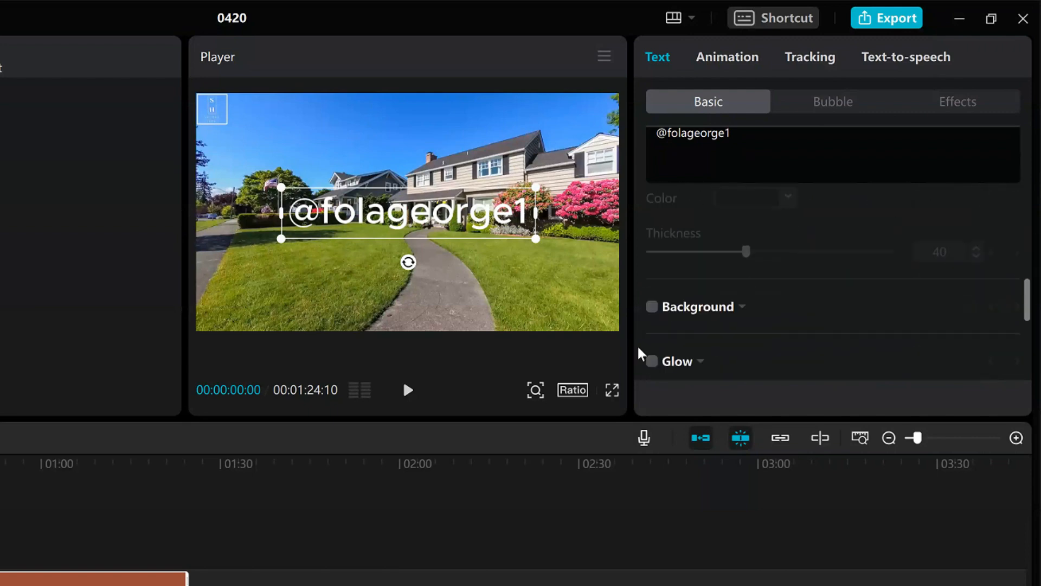
left_click(651, 307)
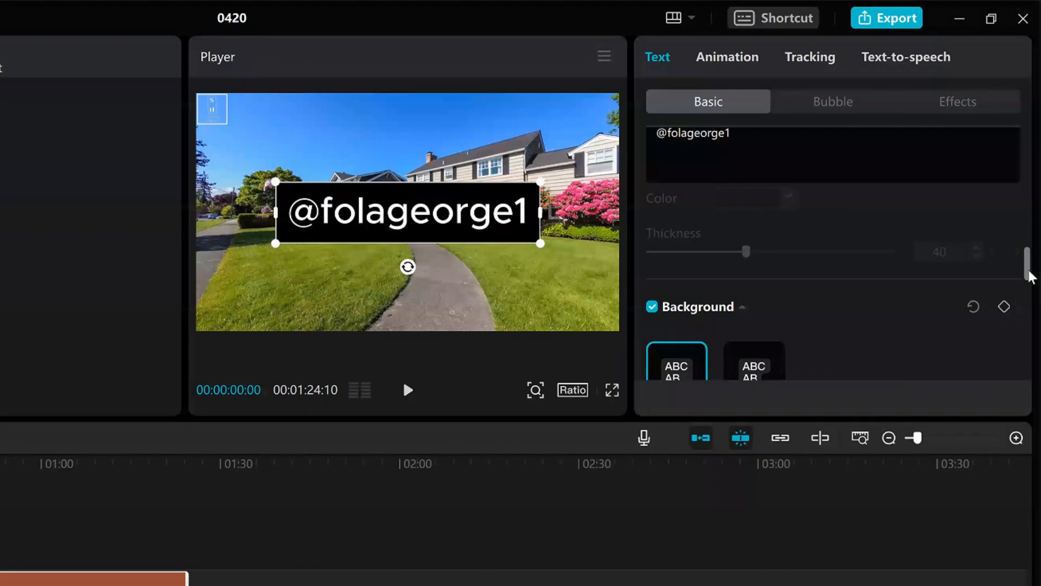
- Switch the handle text's background to the second style preset and colour it green (hex 18893E)
scroll(1029, 303, "down", 3)
scroll(1028, 304, "down", 1)
scroll(795, 270, "up", 3)
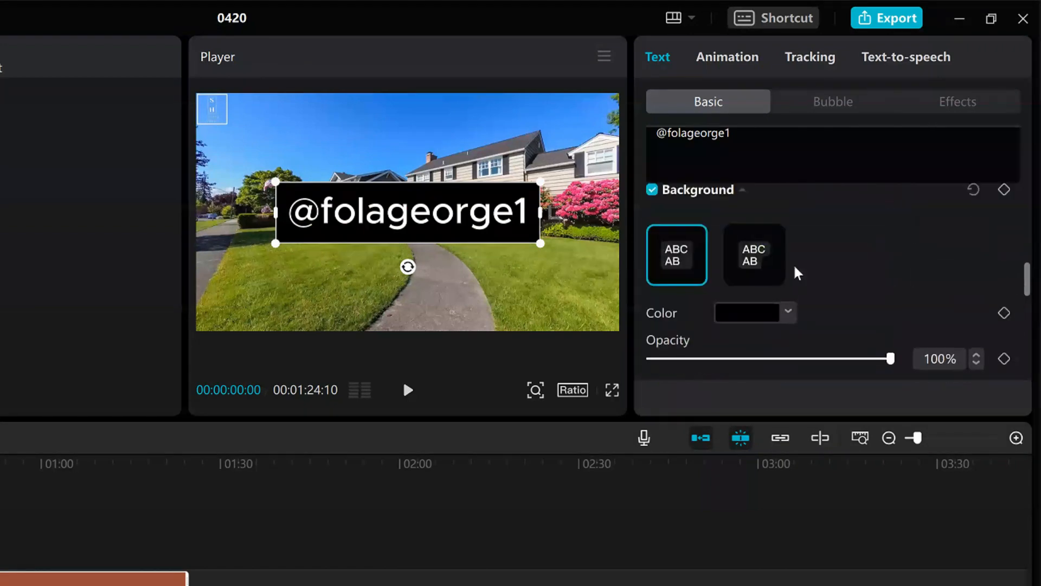
left_click(764, 274)
left_click(788, 312)
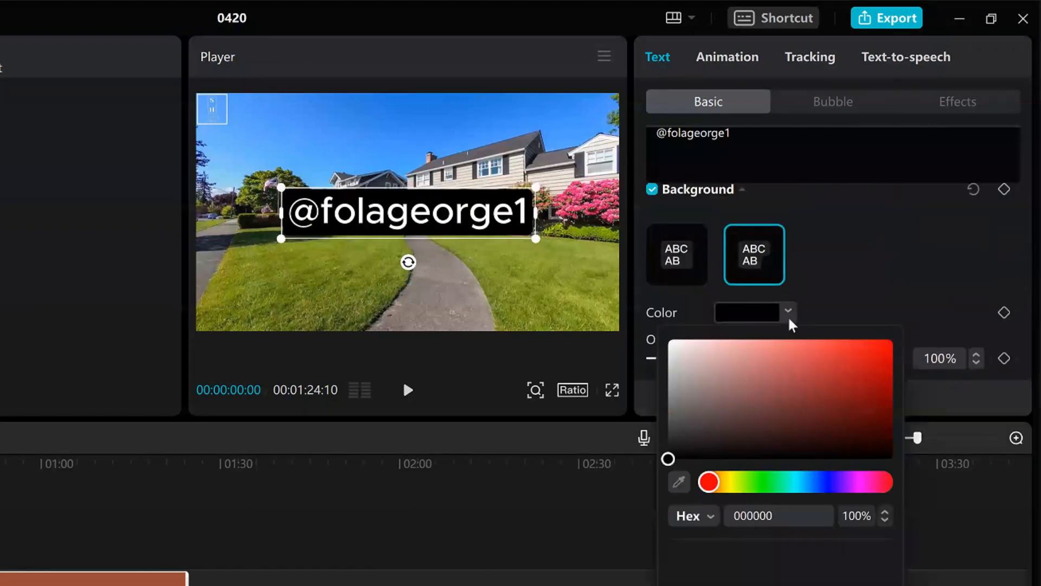
left_click_drag(723, 426, 740, 580)
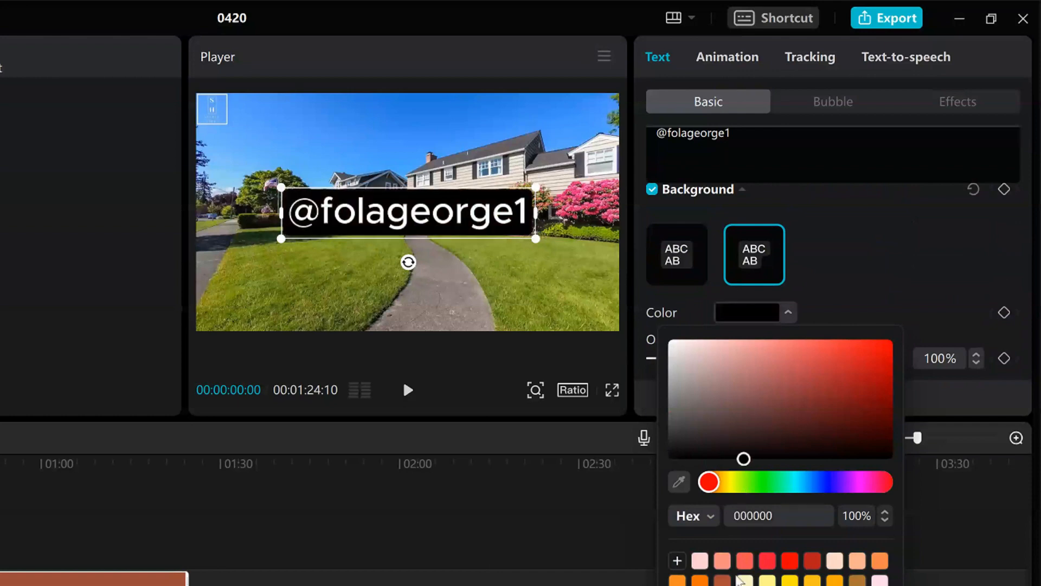
left_click(744, 585)
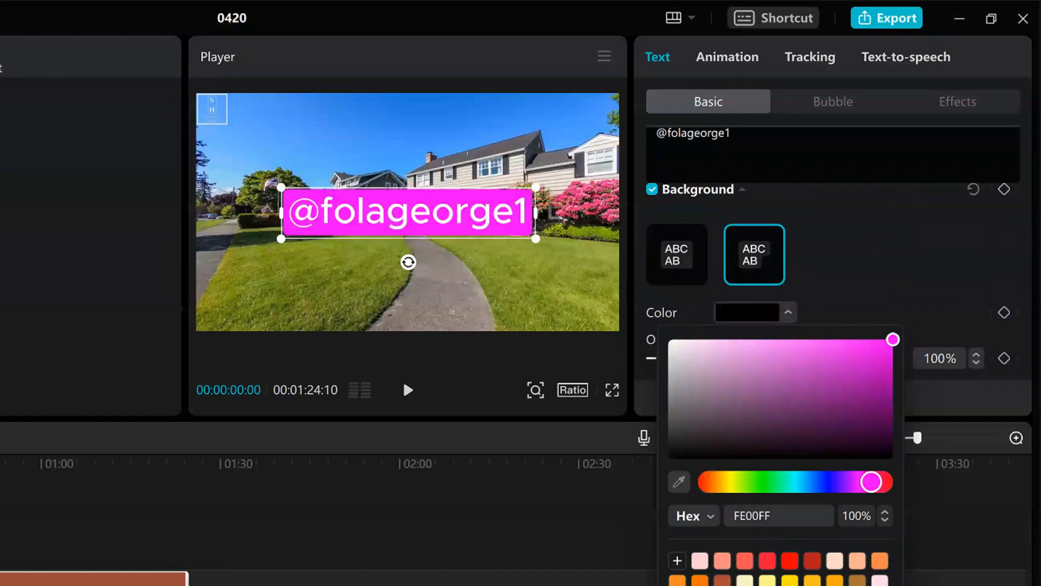
left_click(723, 585)
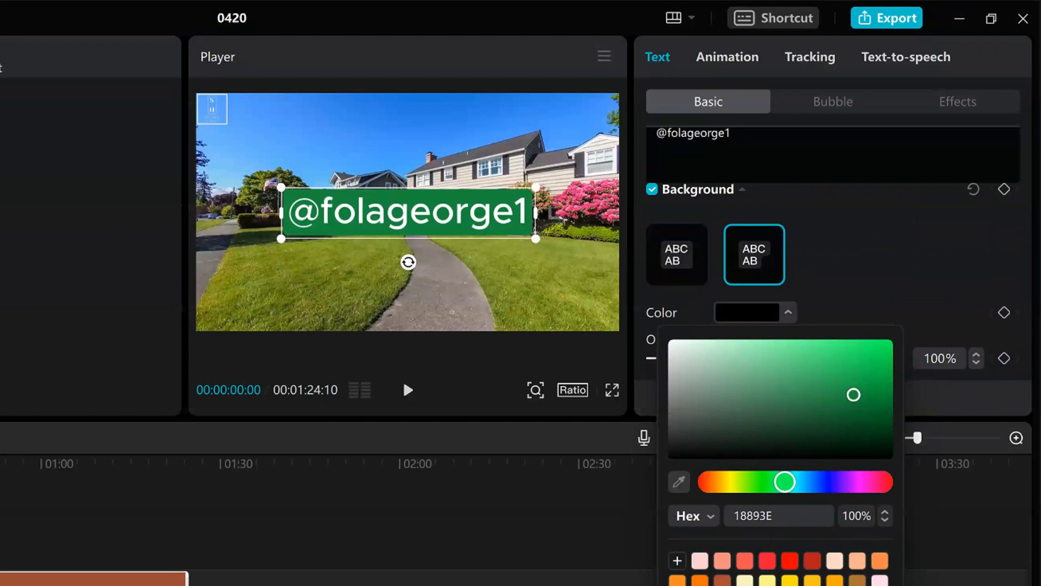
key("Escape")
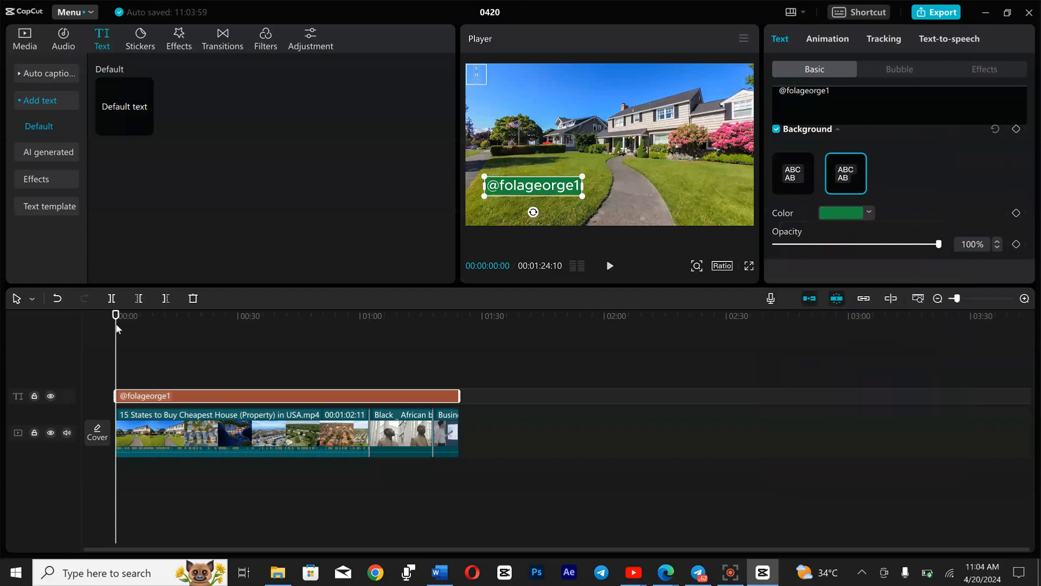
- Preview the video briefly, shrink the handle text and place it in the lower-left corner of the frame
key("space")
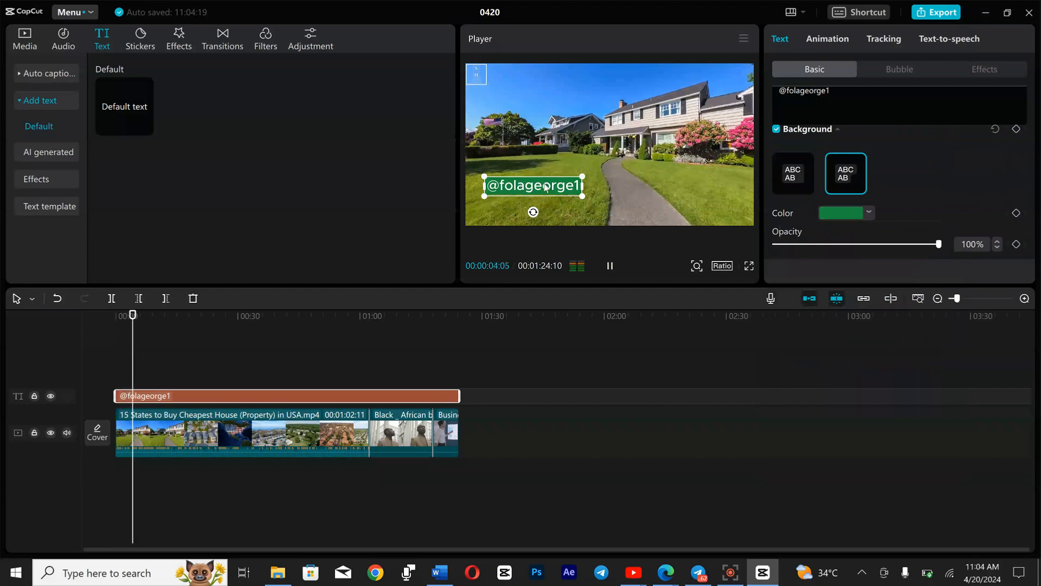
left_click_drag(545, 186, 504, 215)
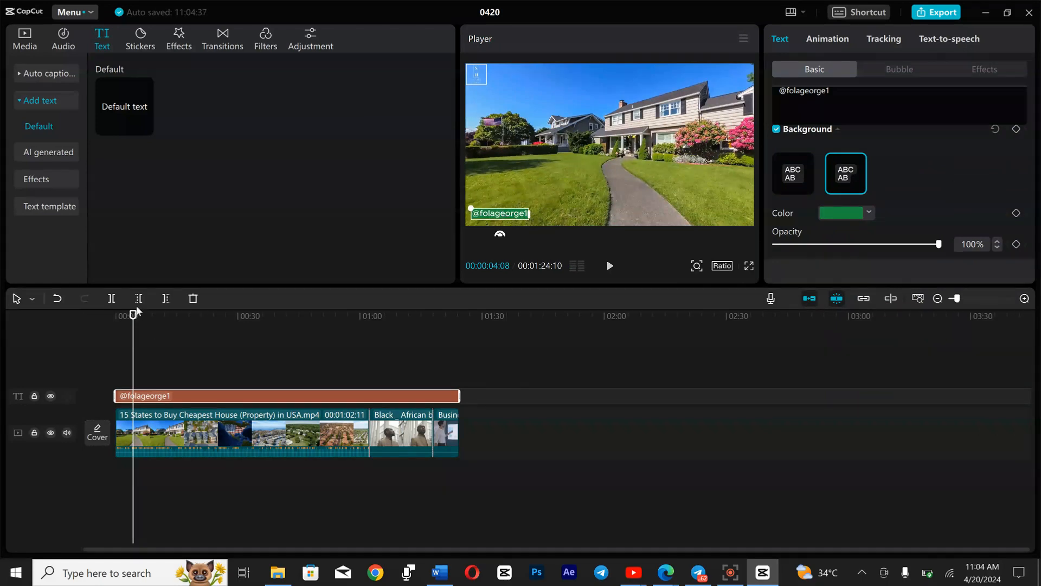
left_click_drag(66, 337, 125, 380)
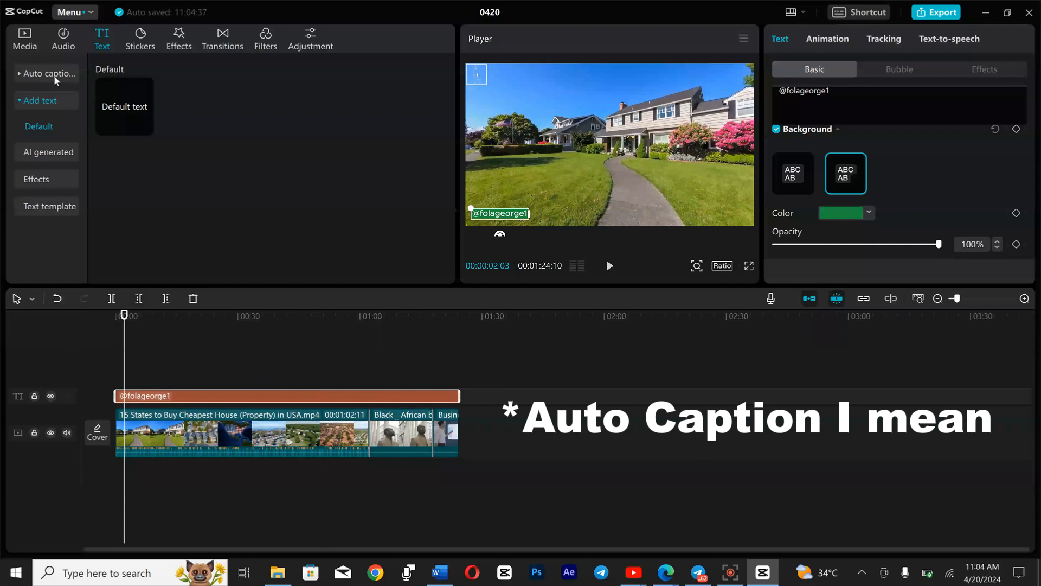
- Generate auto captions from the video's speech with the language set to English
left_click(53, 76)
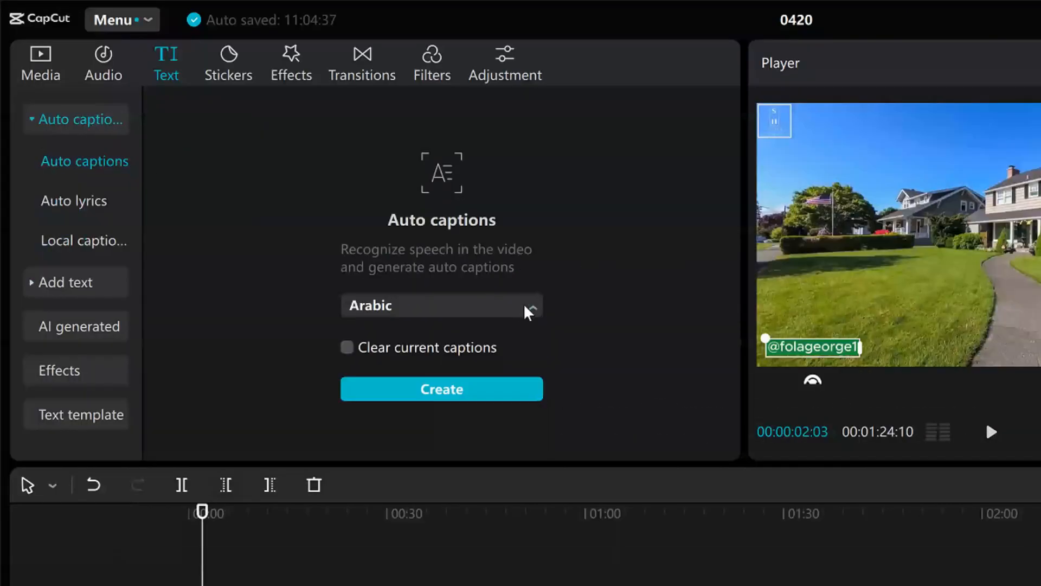
left_click(525, 307)
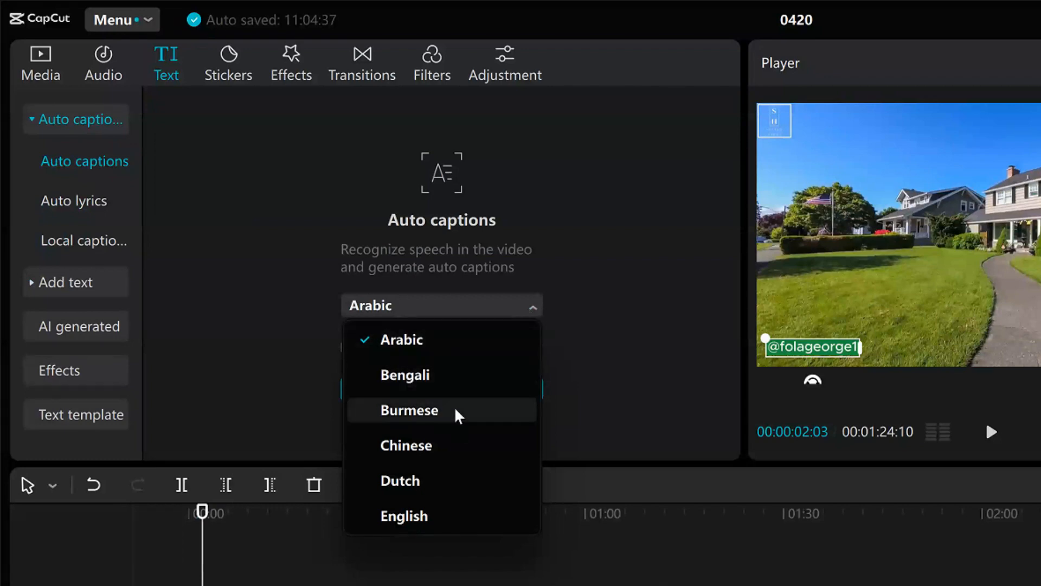
left_click(429, 516)
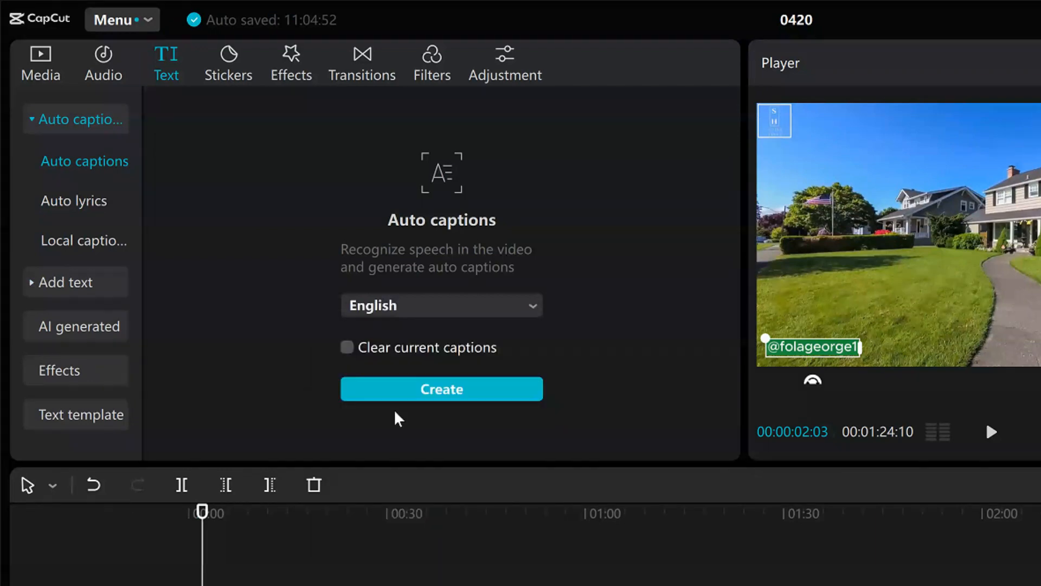
left_click(427, 391)
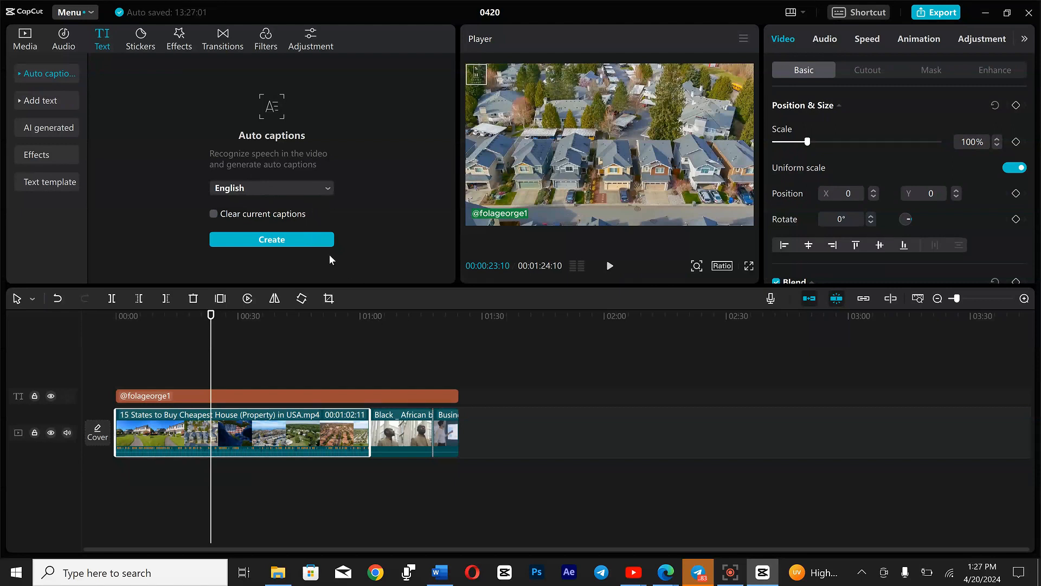
left_click(300, 241)
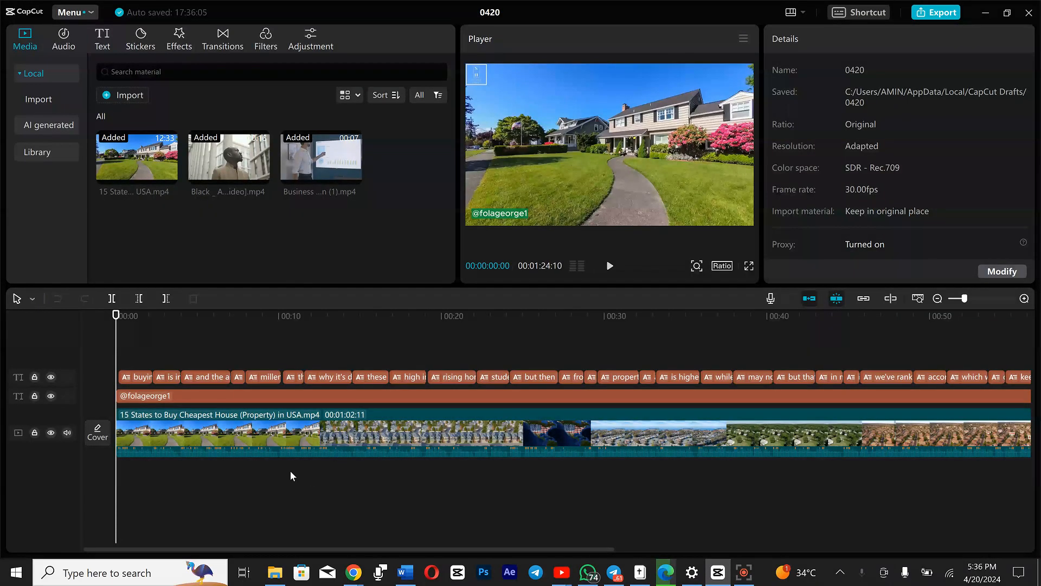
- Scrub through the timeline to review how the generated captions line up with the video
left_click_drag(119, 358, 744, 390)
left_click(938, 298)
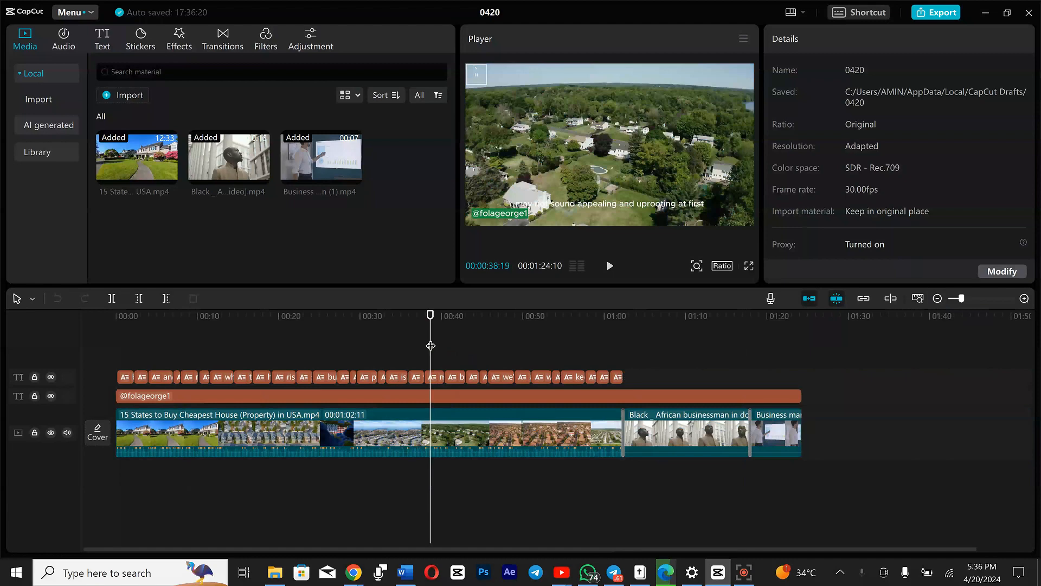
left_click(1024, 298)
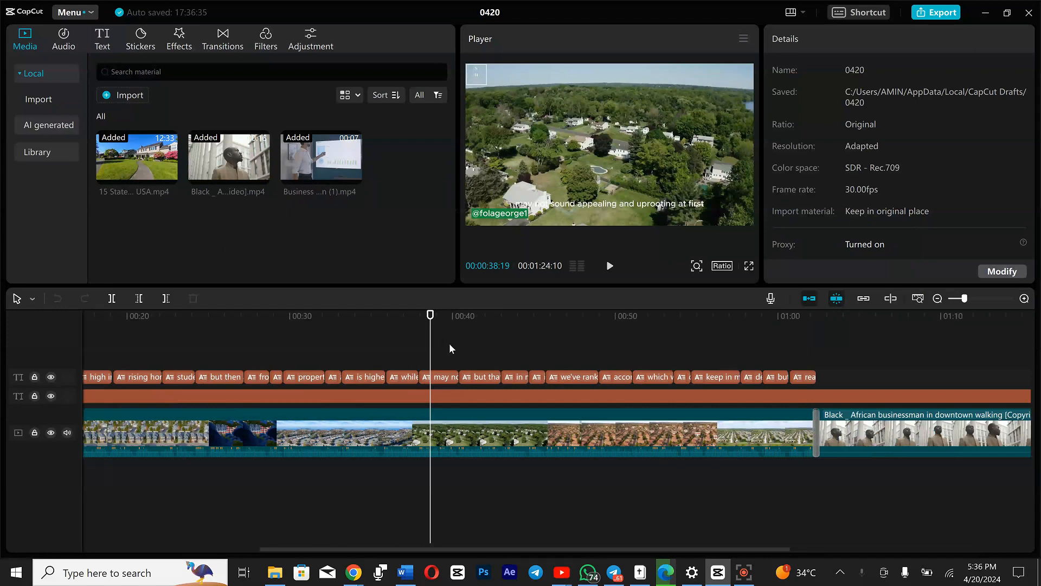
- Select the "while investing in an underdeveloped state" caption and read through the full captions list from start to end
left_click(402, 376)
left_click_drag(430, 314, 494, 362)
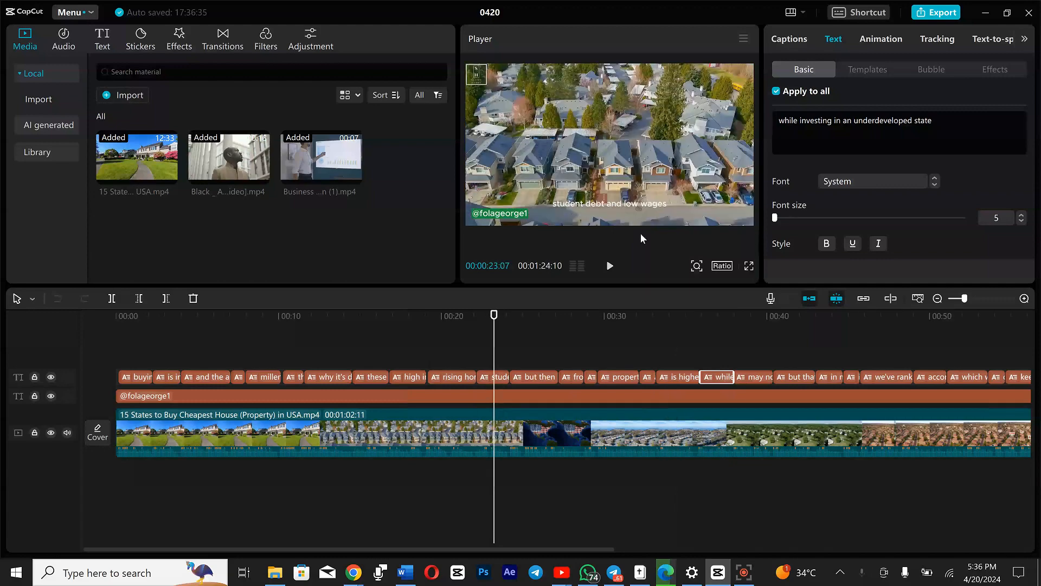
left_click(789, 40)
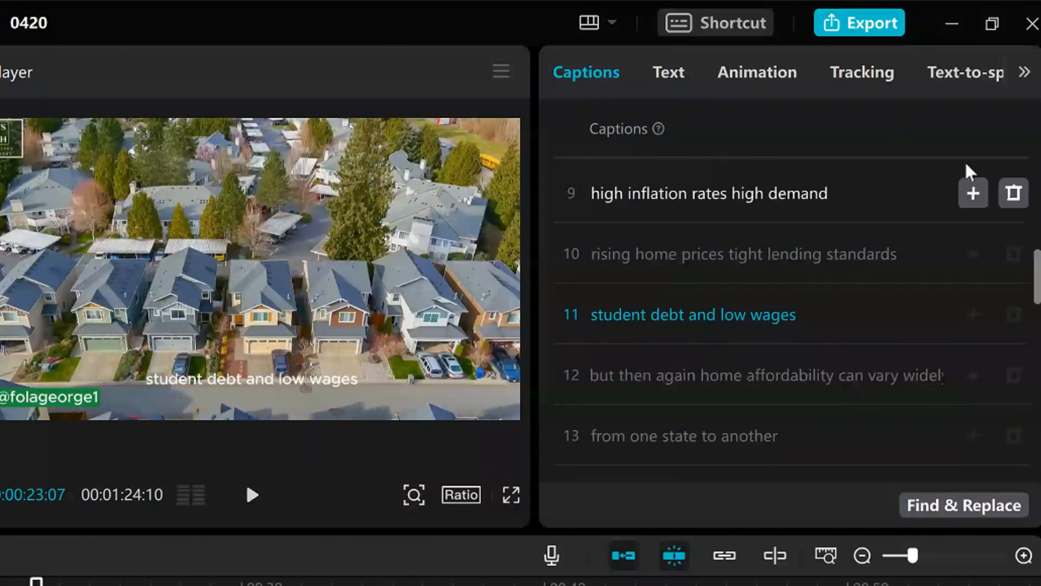
scroll(1039, 339, "down", 5)
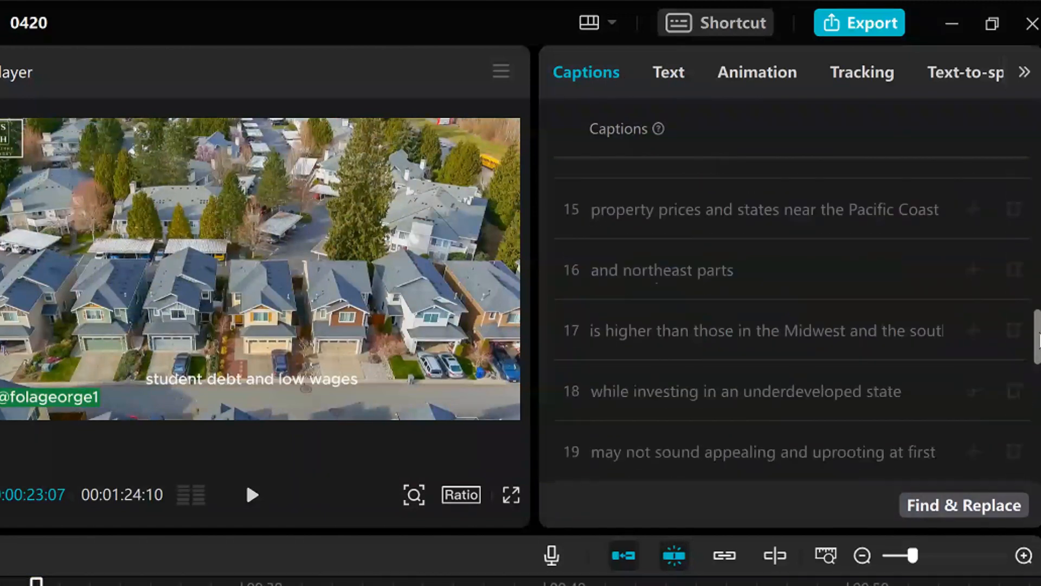
left_click_drag(1038, 339, 1037, 423)
left_click_drag(1037, 423, 1029, 460)
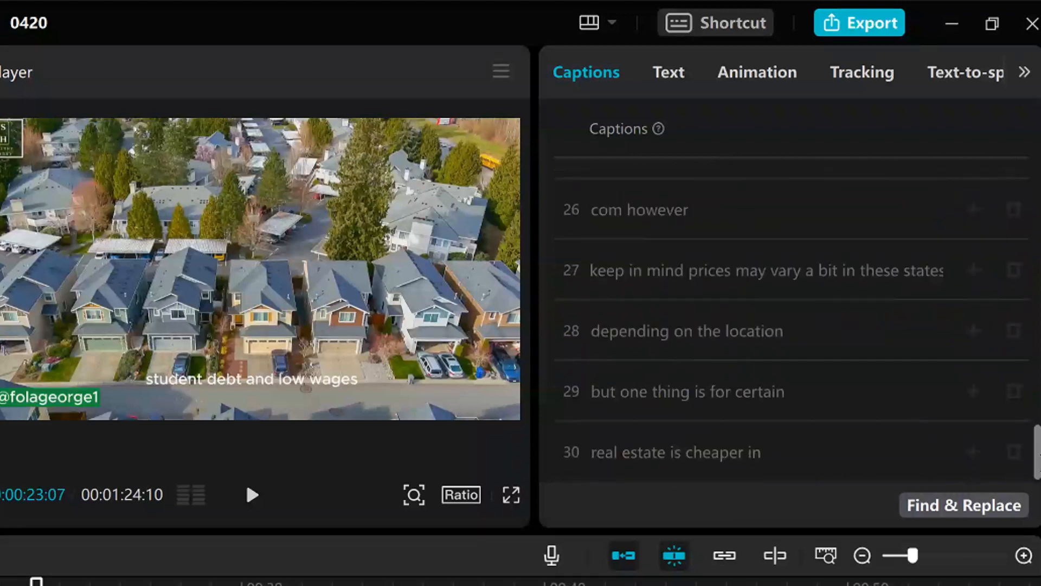
left_click_drag(1036, 446, 1011, 162)
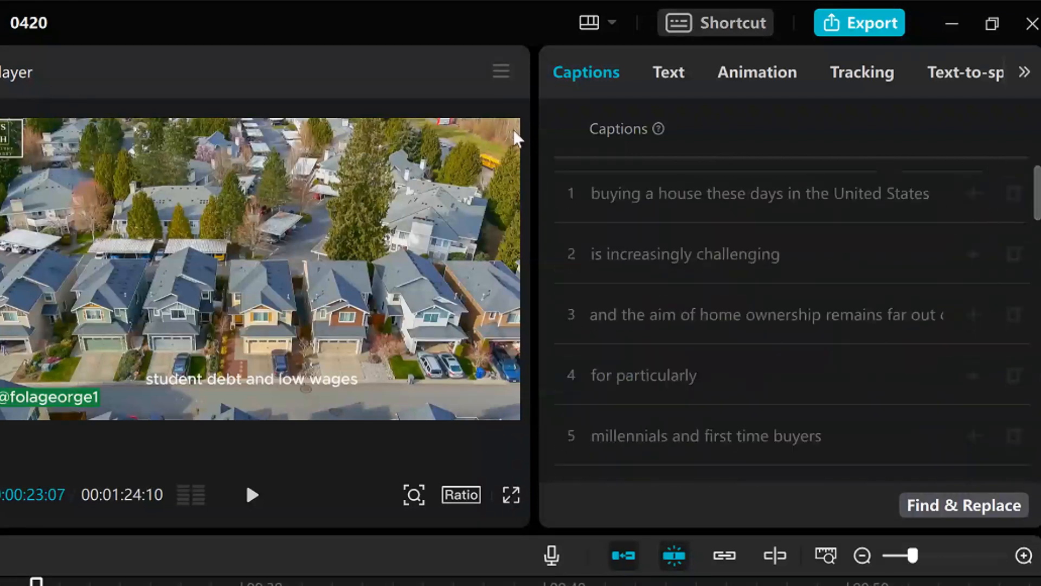
- Apply the bold white QUICK text template to all captions
left_click(672, 74)
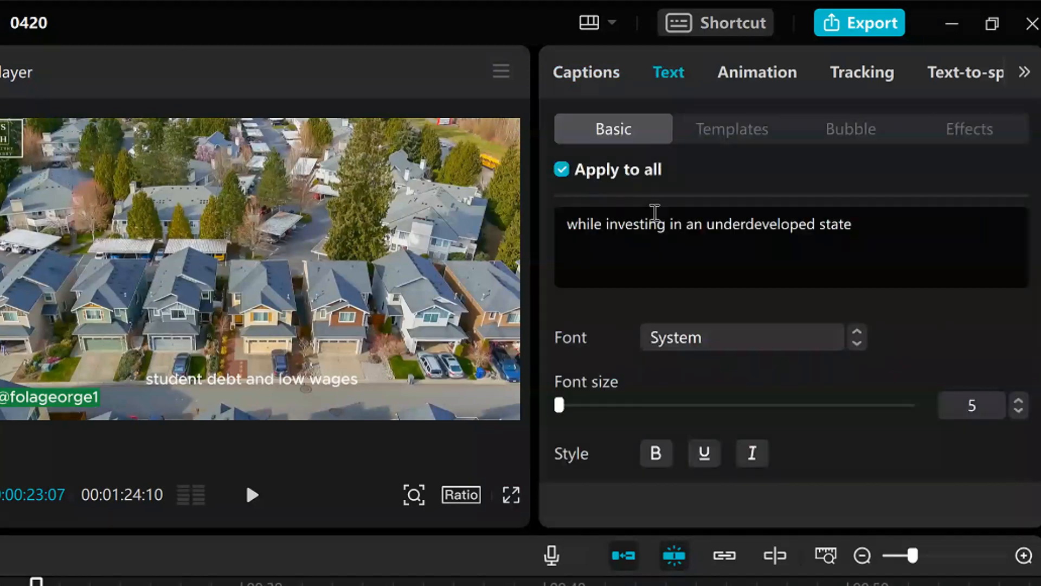
left_click(735, 130)
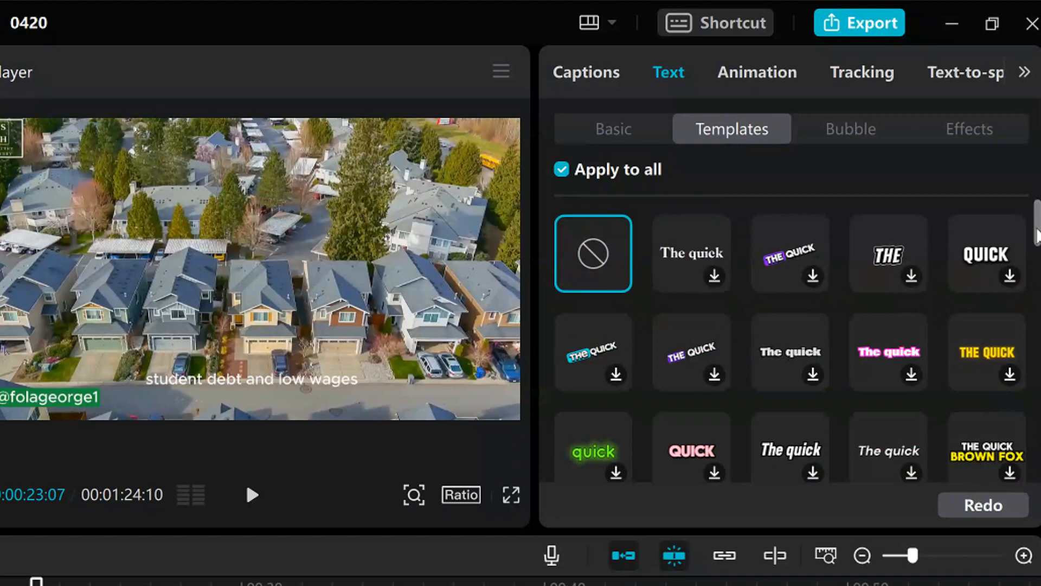
left_click_drag(1037, 236, 1009, 224)
left_click(812, 277)
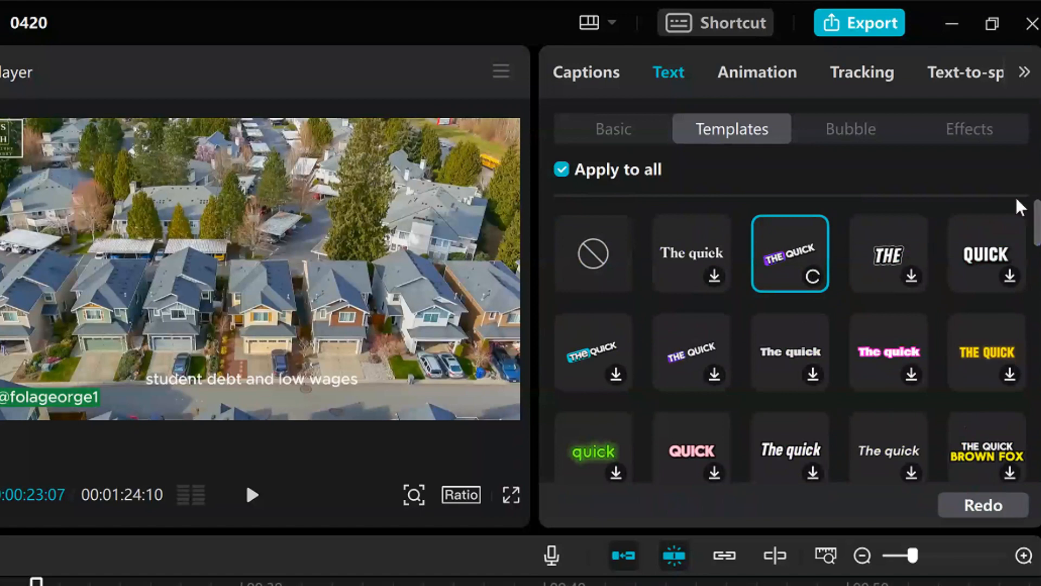
left_click_drag(1036, 228, 999, 200)
left_click(978, 275)
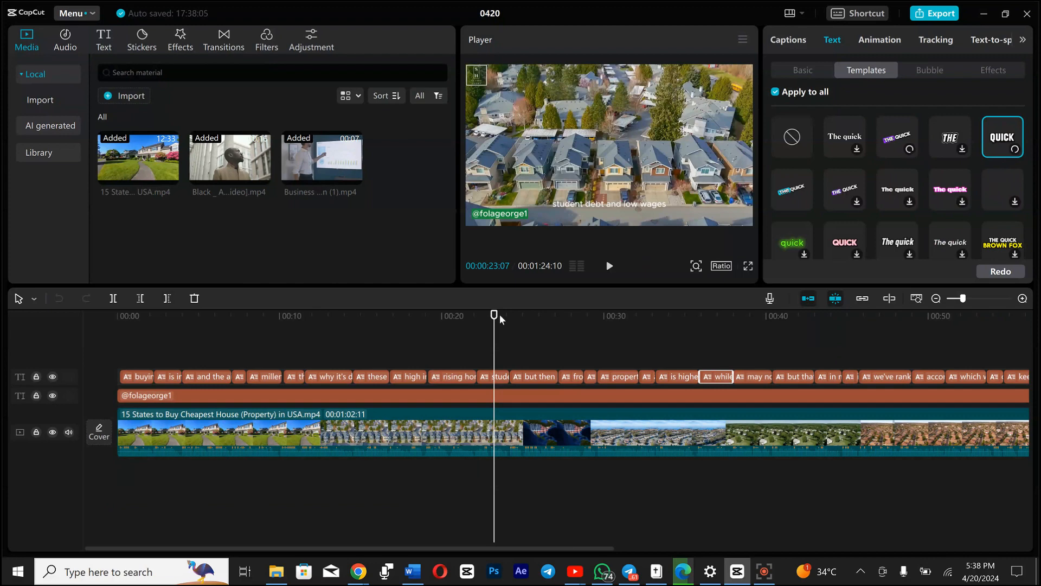
- Select the "for particularly" caption and scrub the timeline to check the template's look on several captions
left_click_drag(495, 323, 522, 328)
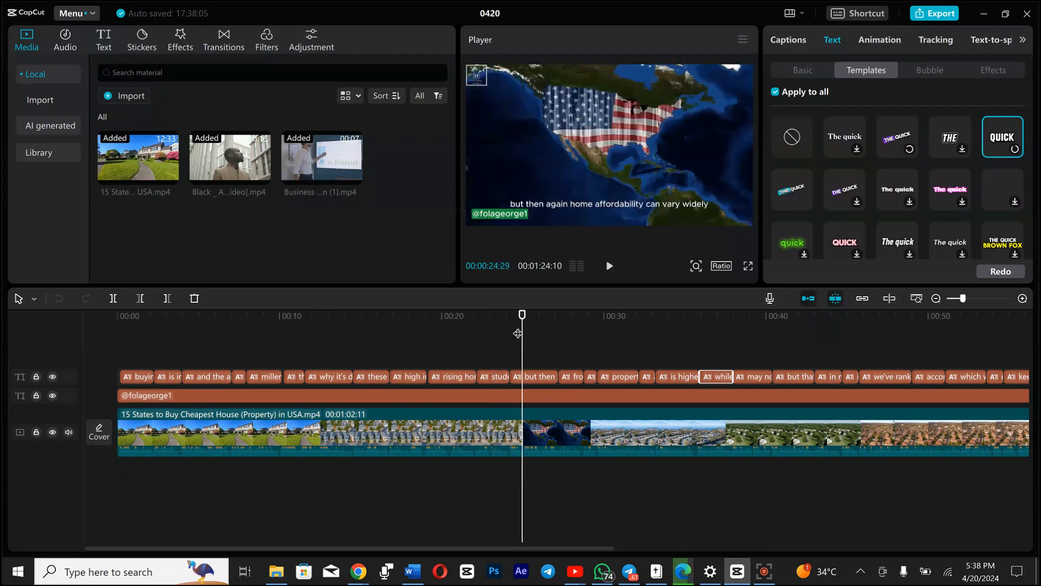
left_click_drag(520, 334, 266, 352)
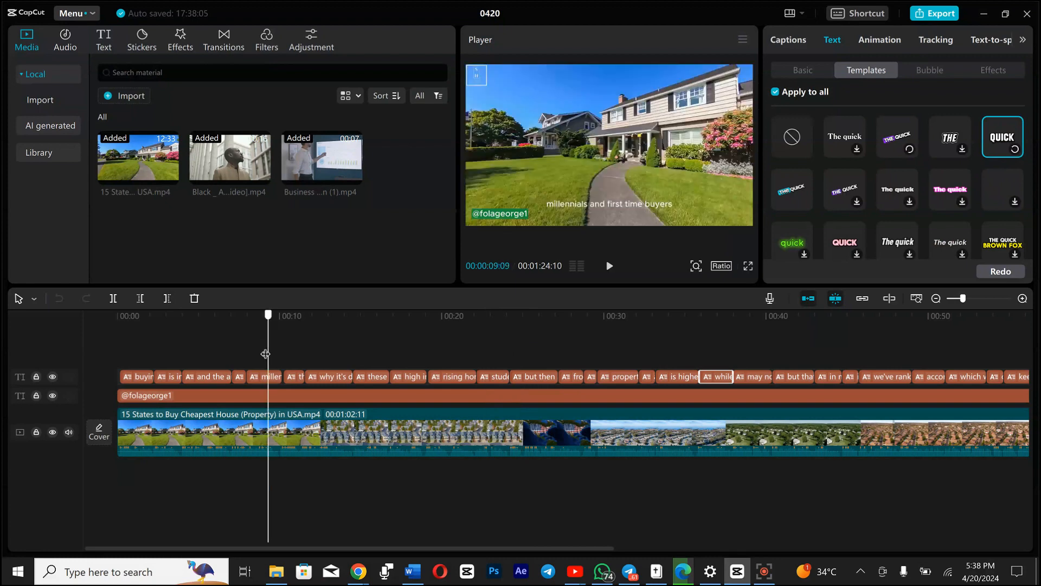
left_click(239, 378)
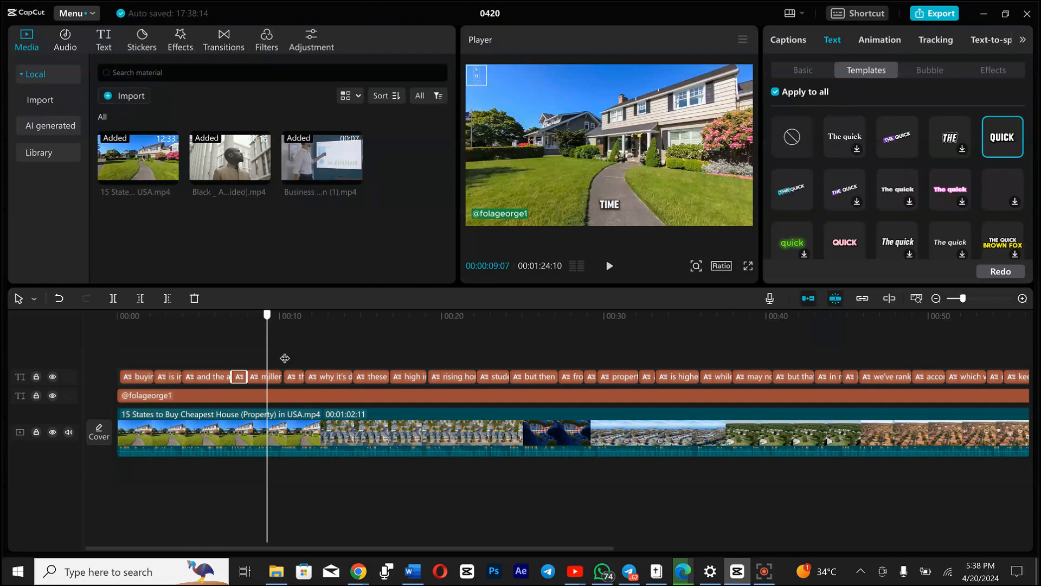
left_click_drag(281, 356, 381, 380)
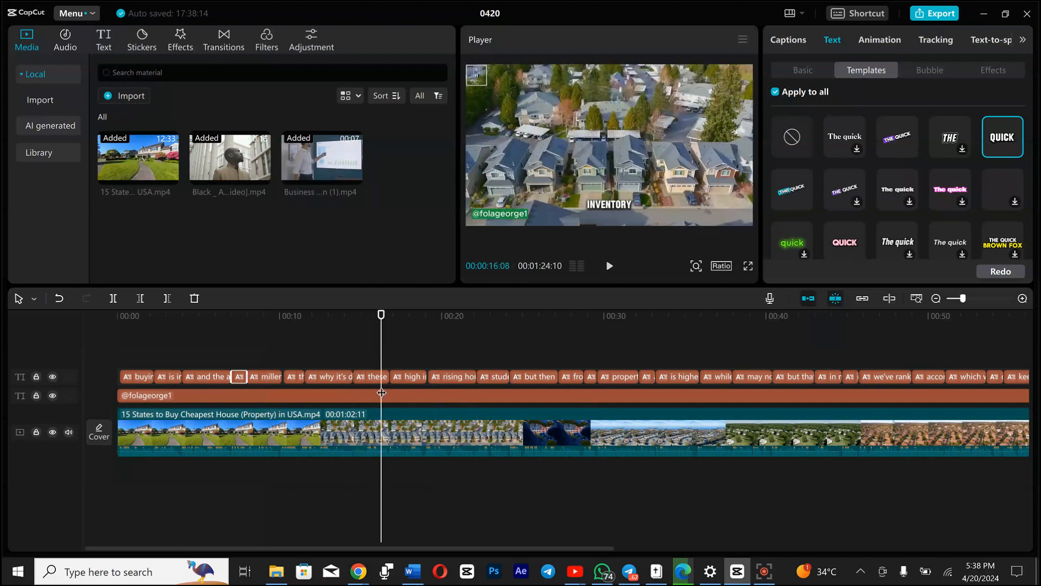
- Set the font size of all captions to 15
left_click(803, 70)
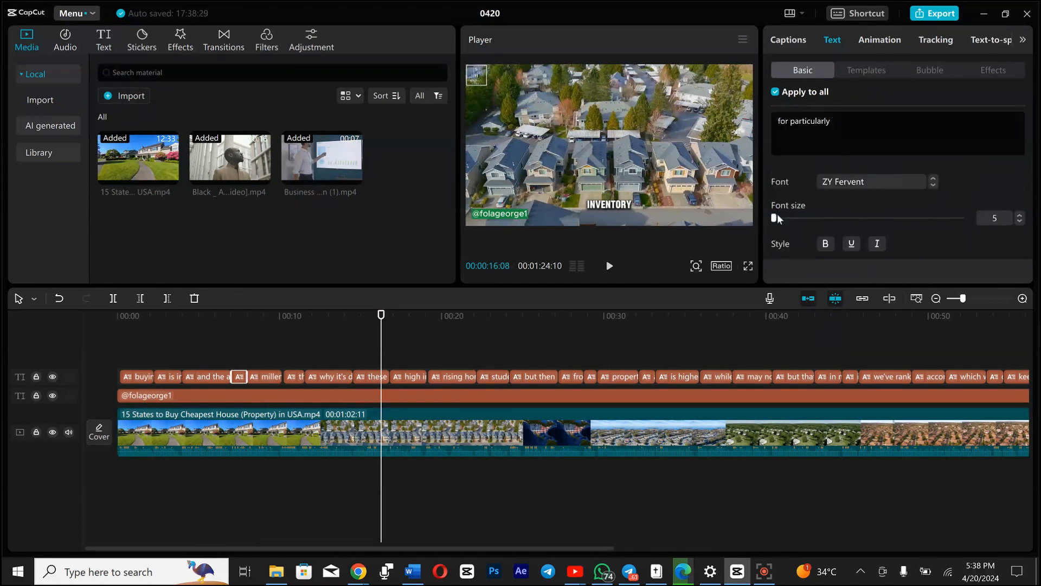
left_click_drag(780, 216, 781, 219)
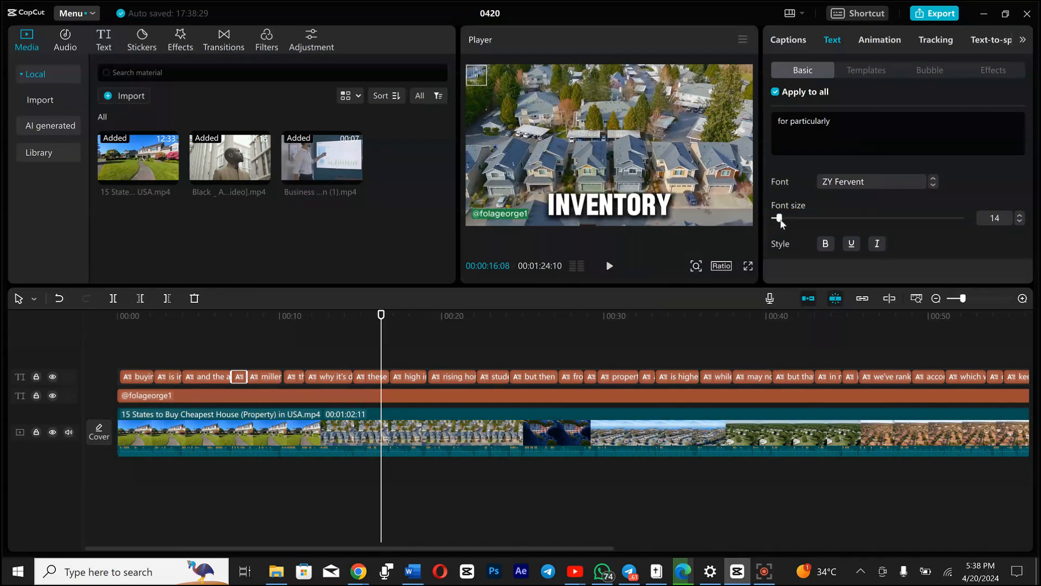
left_click(1020, 216)
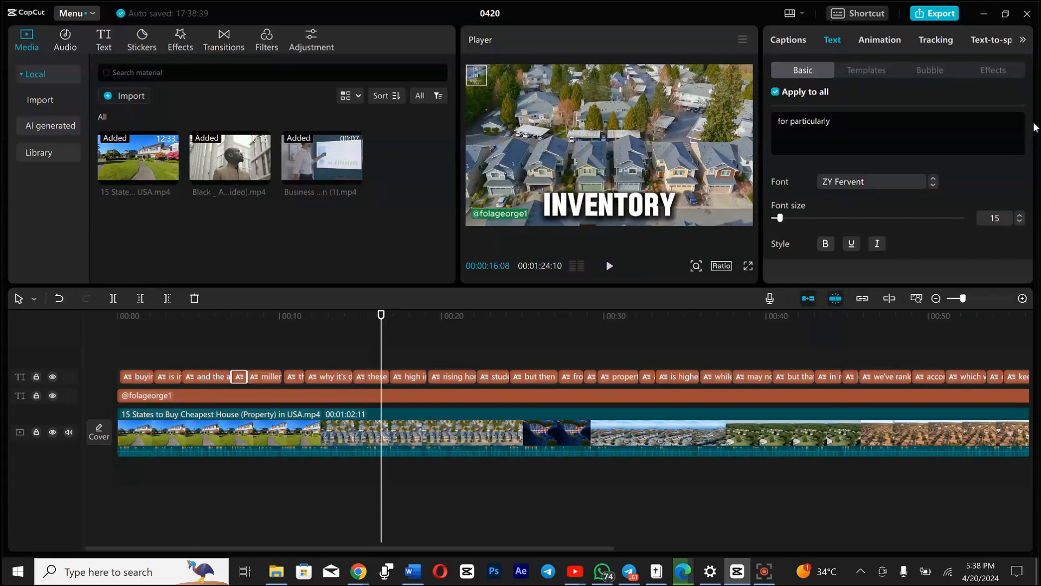
- Change the font of all captions to Flexible
left_click_drag(1032, 134, 1031, 174)
scroll(916, 188, "up", 3)
left_click(915, 184)
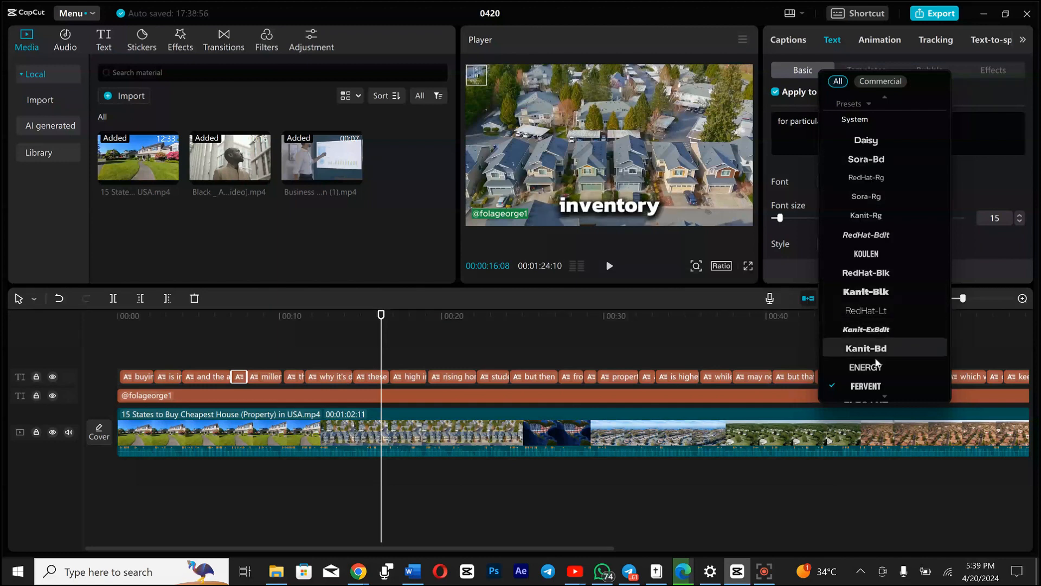
mouse_move(880, 396)
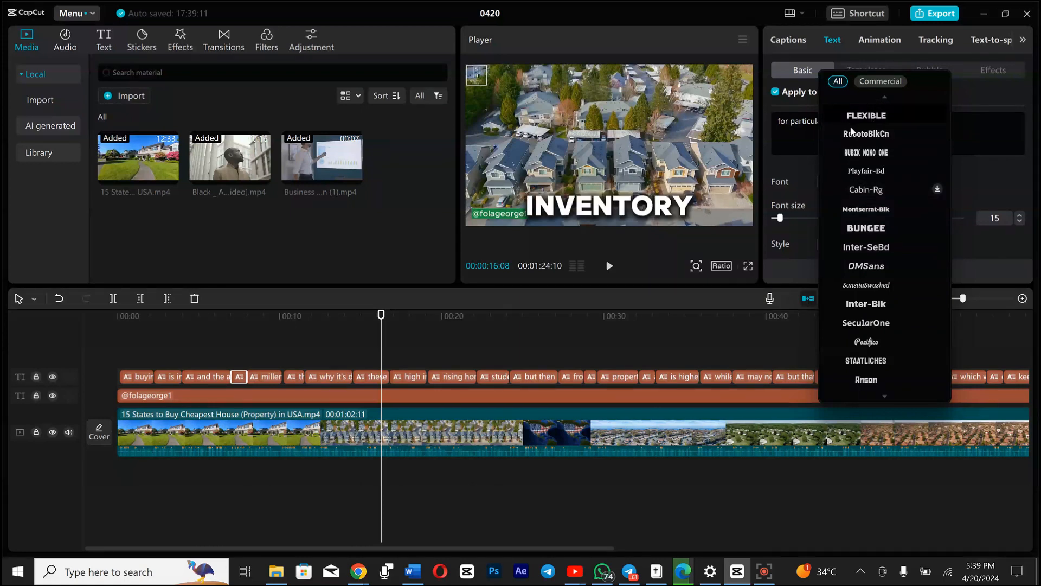
left_click(870, 118)
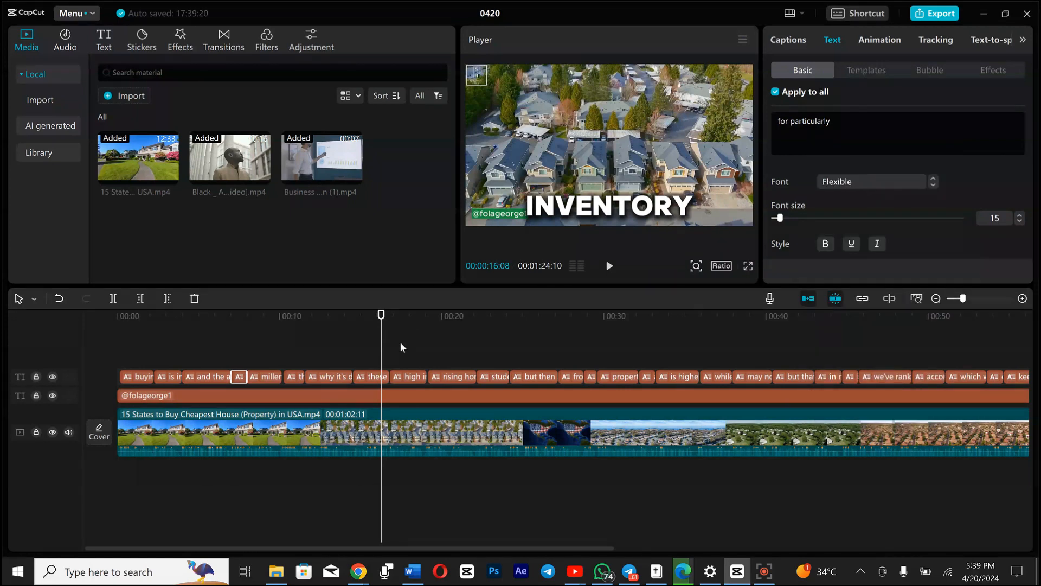
- Play the video from the beginning and scrub through it to check the restyled captions
key("Left")
left_click_drag(359, 343, 70, 414)
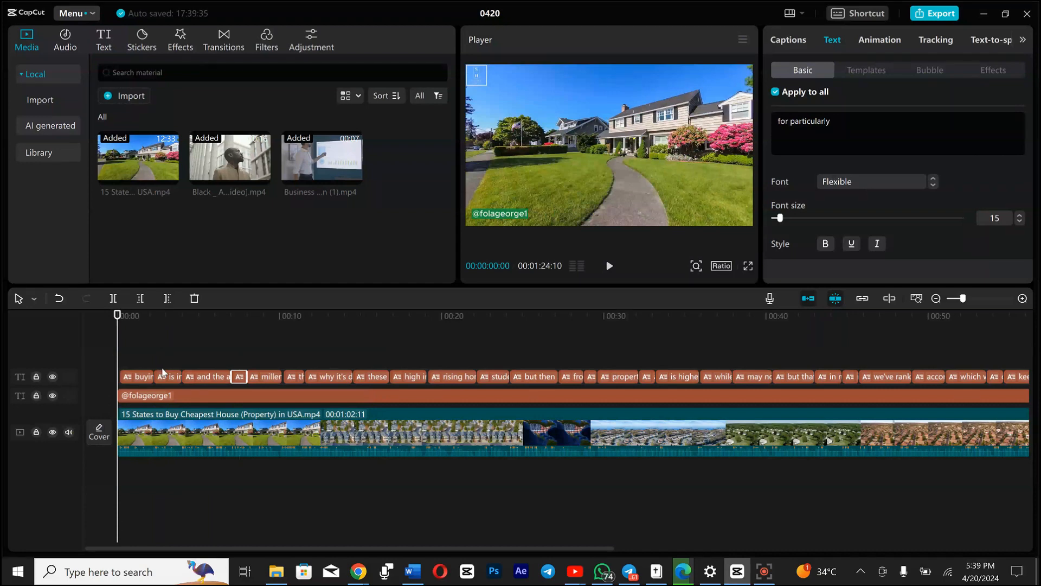
key("space")
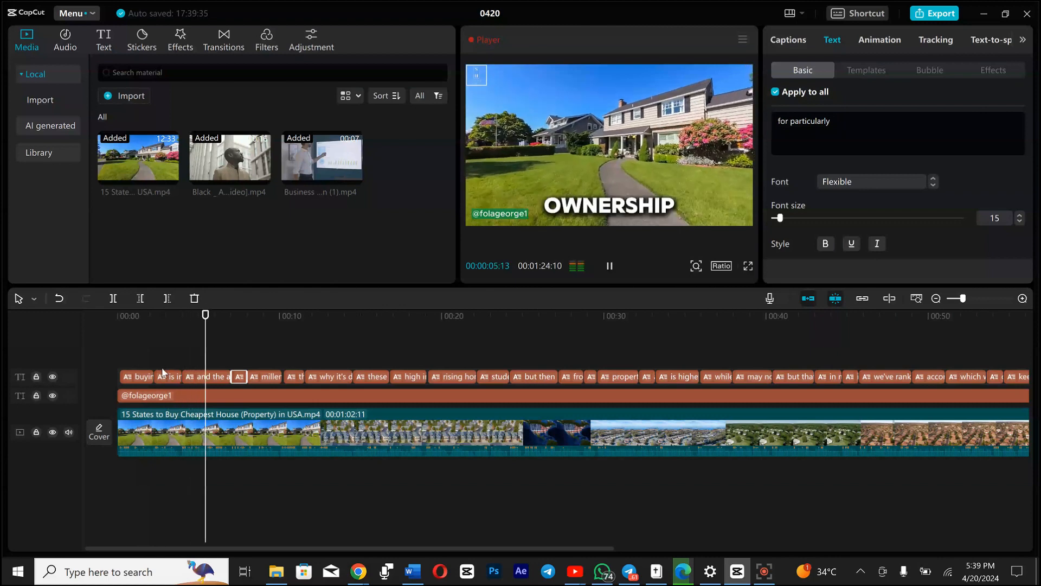
left_click(442, 315)
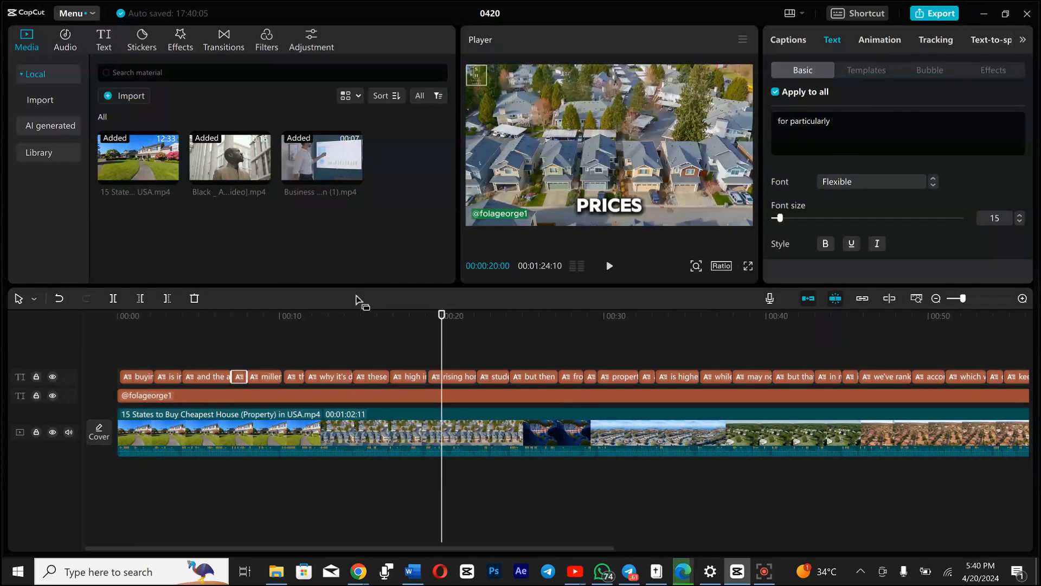
left_click_drag(436, 364, 661, 375)
left_click_drag(753, 374, 759, 436)
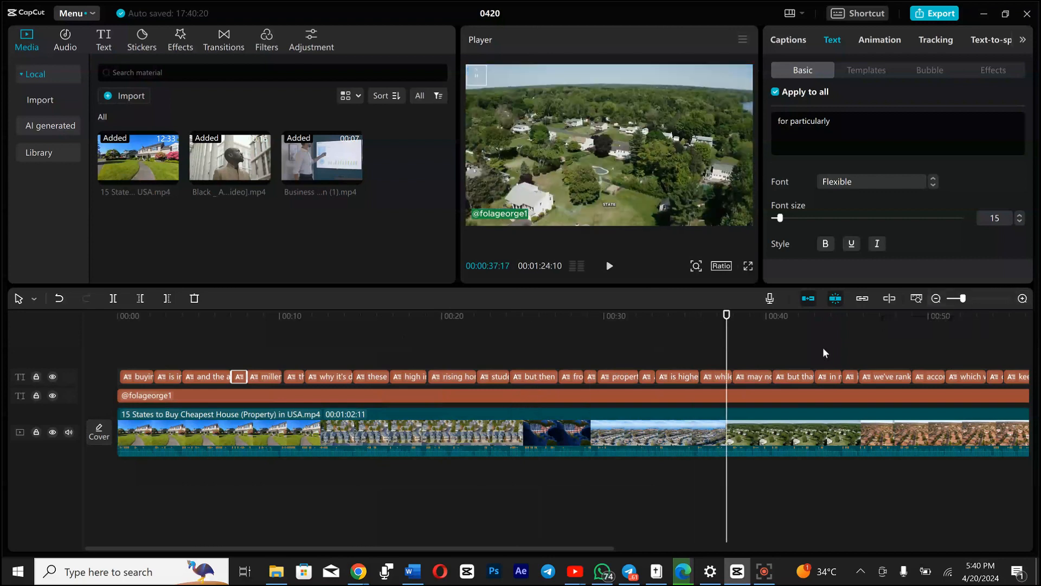
- Look through the Animation, Tracking and Text-to-speech options for the selected "for particularly" caption
left_click(883, 38)
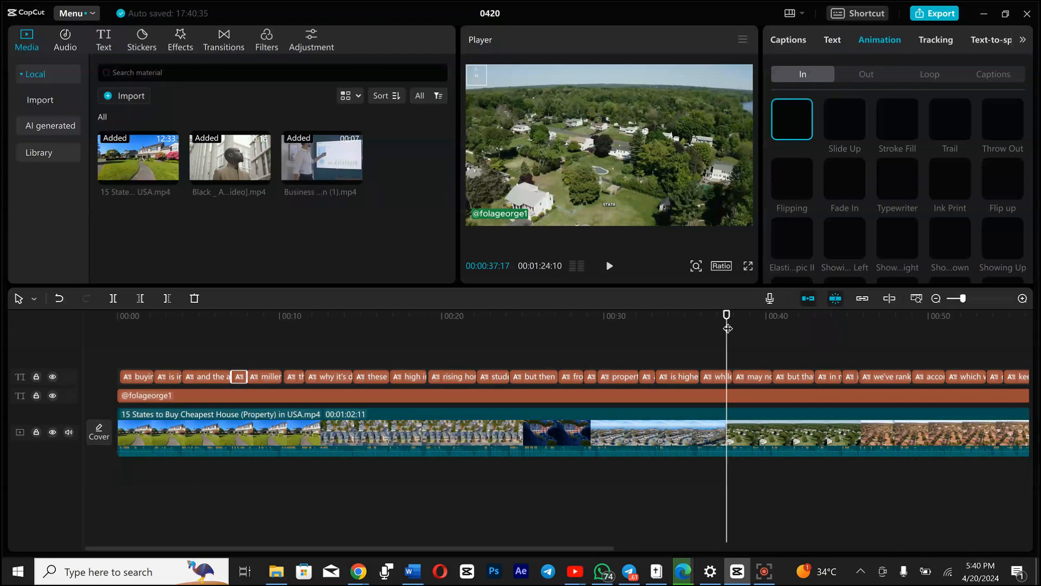
left_click_drag(718, 339, 615, 376)
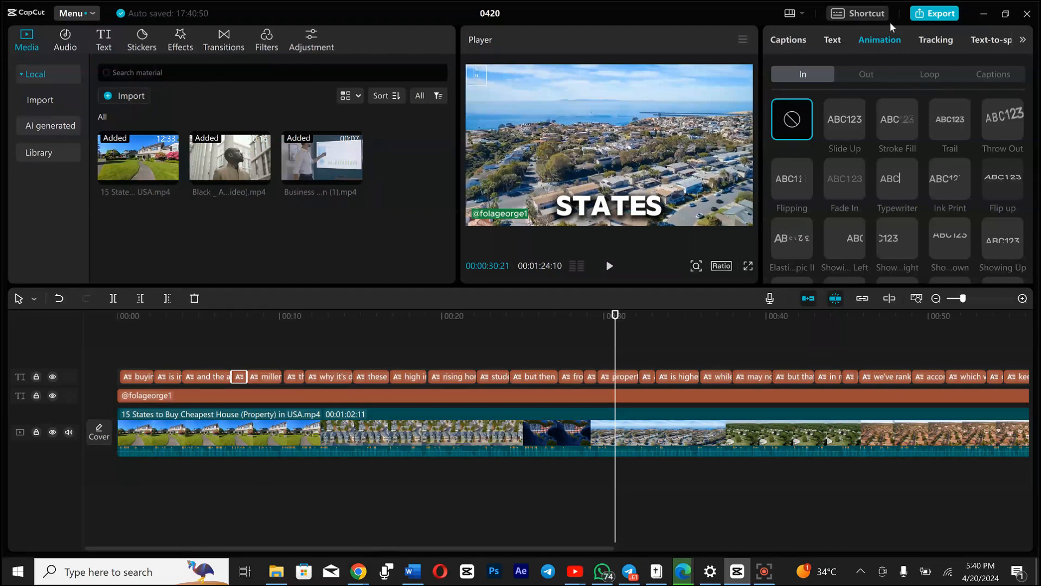
left_click(926, 45)
left_click(985, 41)
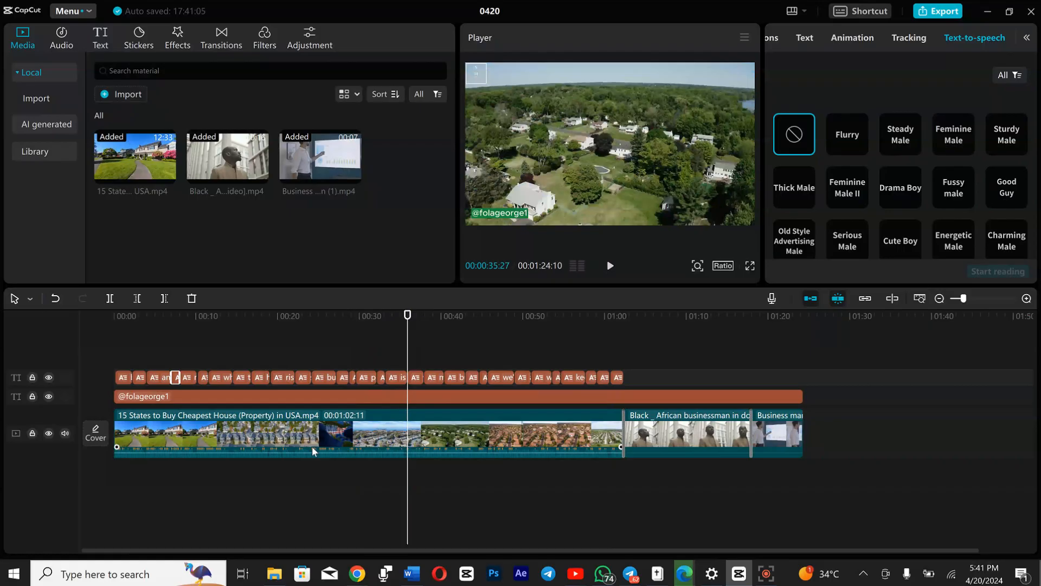
- Mute the "15 States to Buy Cheapest House (Property) in USA.mp4" clip by lowering its volume to -∞ dB
left_click(311, 447)
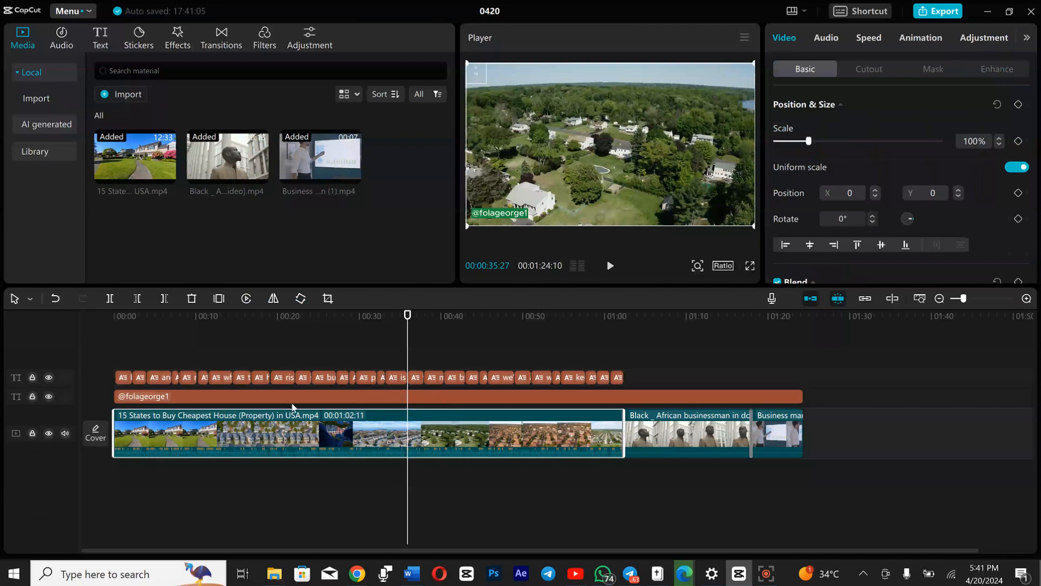
left_click_drag(405, 339, 365, 339)
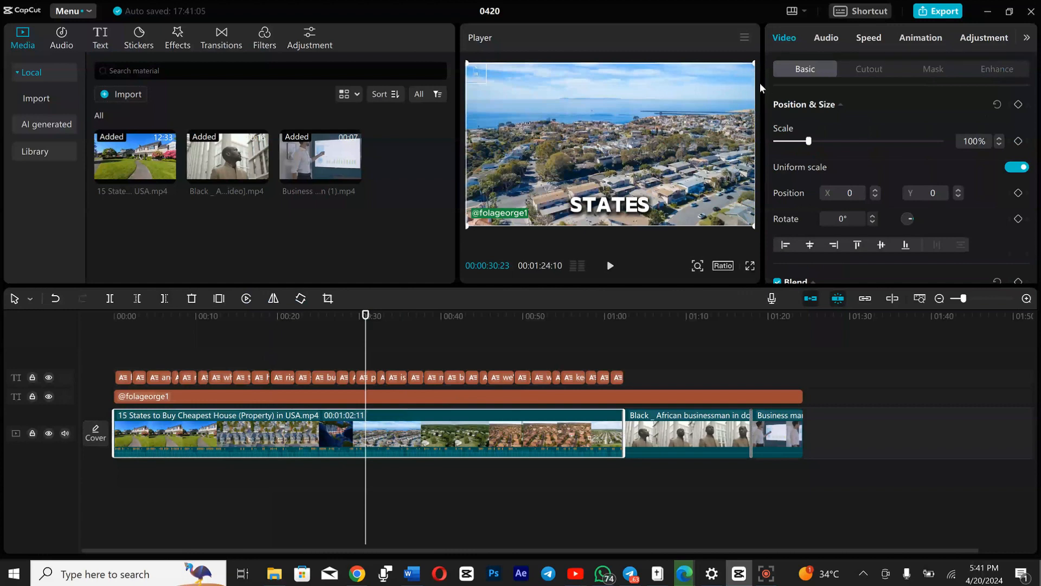
left_click(818, 38)
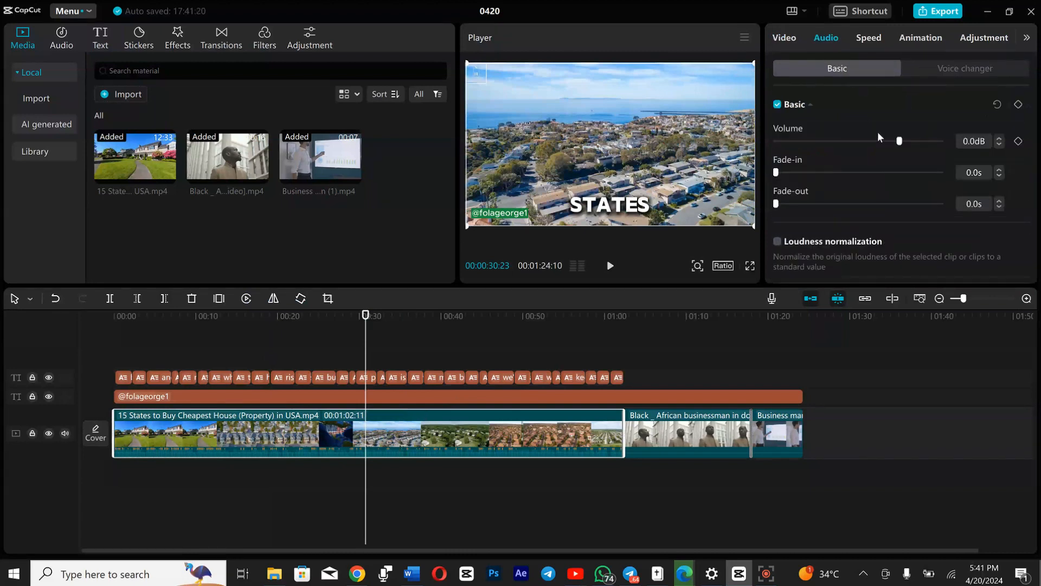
left_click_drag(900, 141, 782, 150)
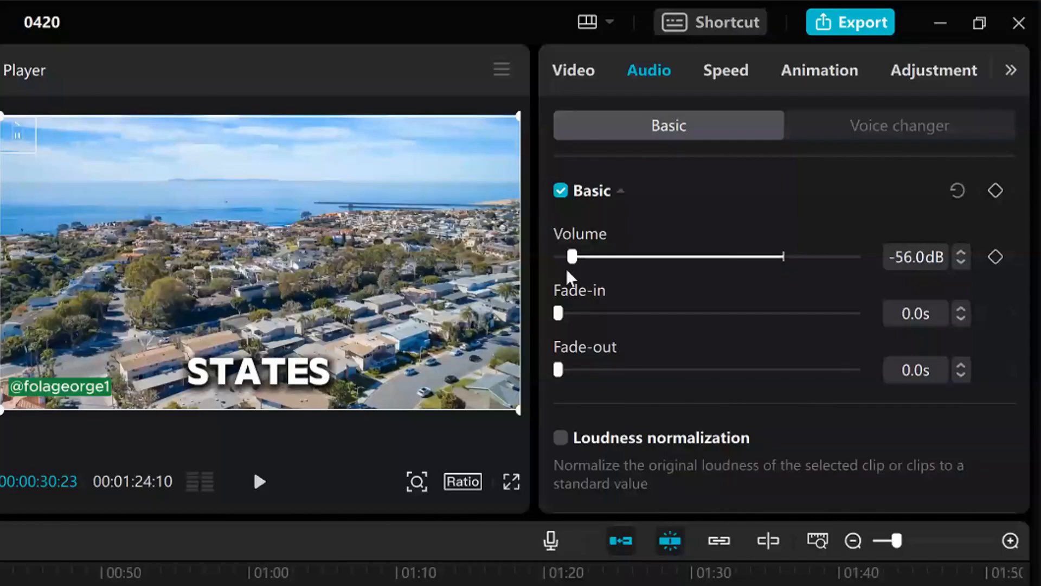
left_click_drag(569, 277, 530, 257)
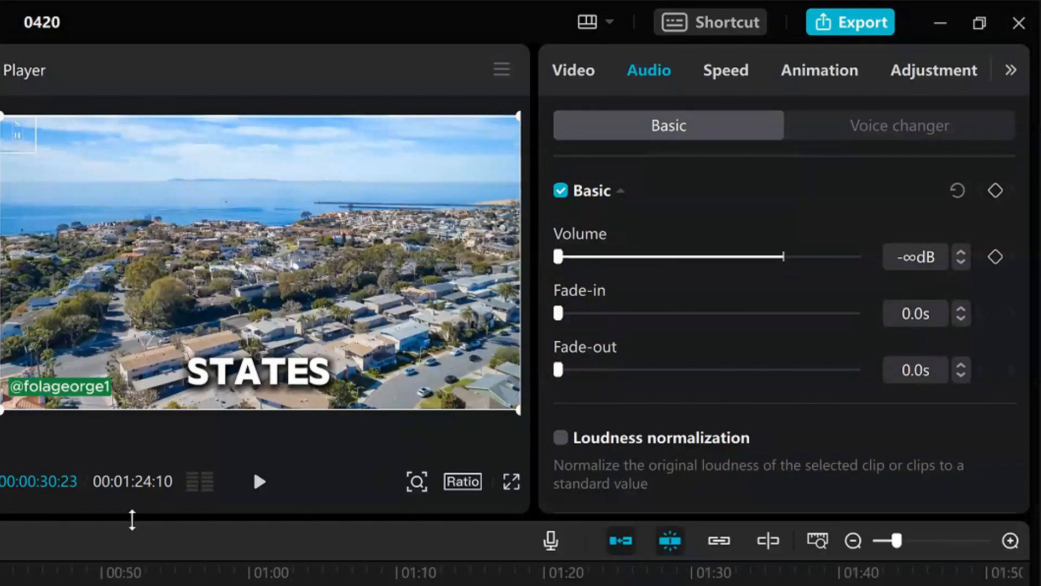
- View the text-to-speech voices for the "but then again home affordability can vary widely" caption and recheck the house clip's audio settings
left_click(303, 585)
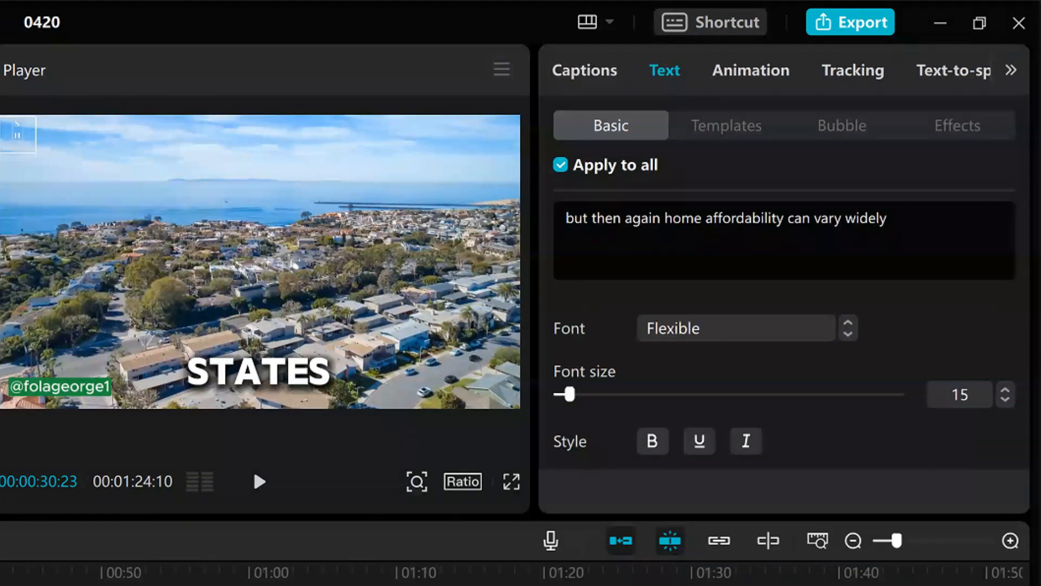
left_click(942, 73)
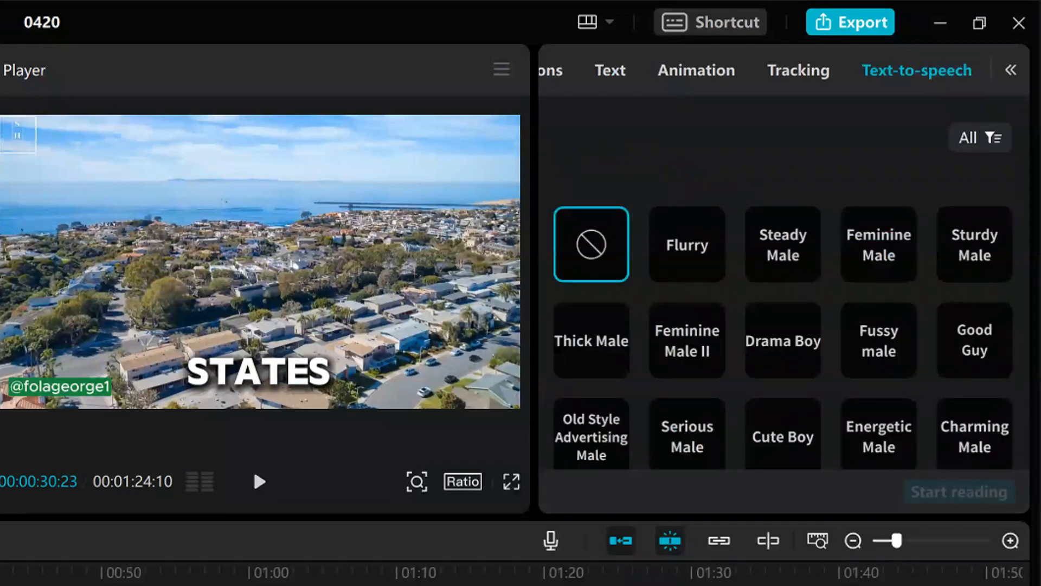
left_click(479, 583)
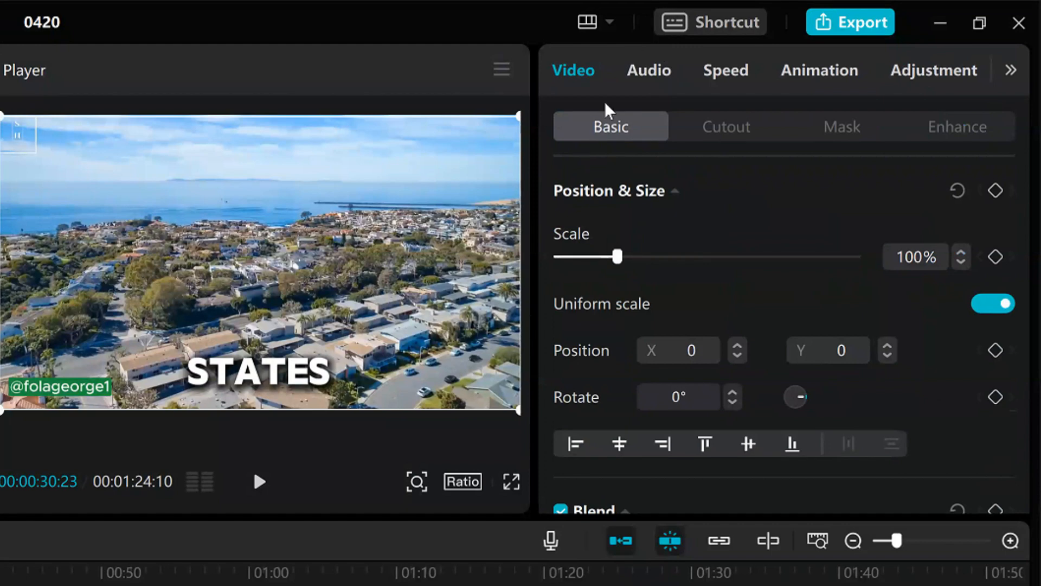
left_click(655, 83)
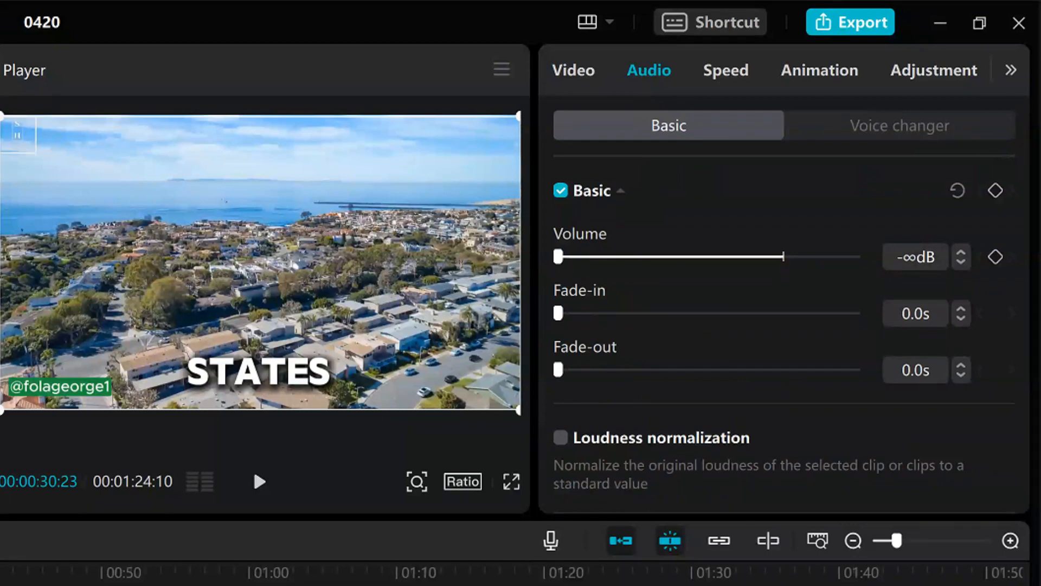
- Browse the text-to-speech voices for the "and northeast parts" caption and audition the Charming Male voice
left_click(504, 585)
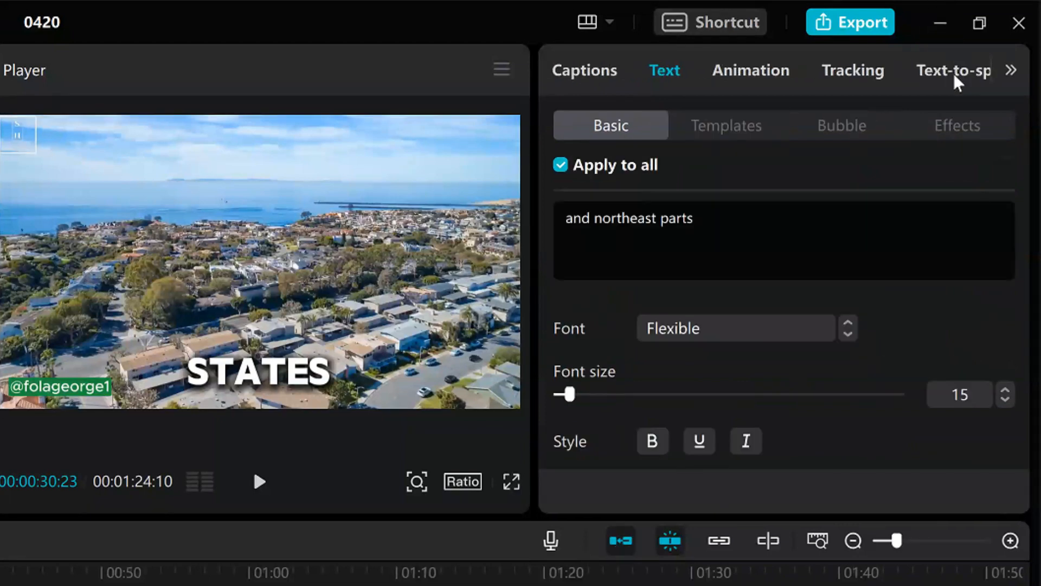
left_click(956, 73)
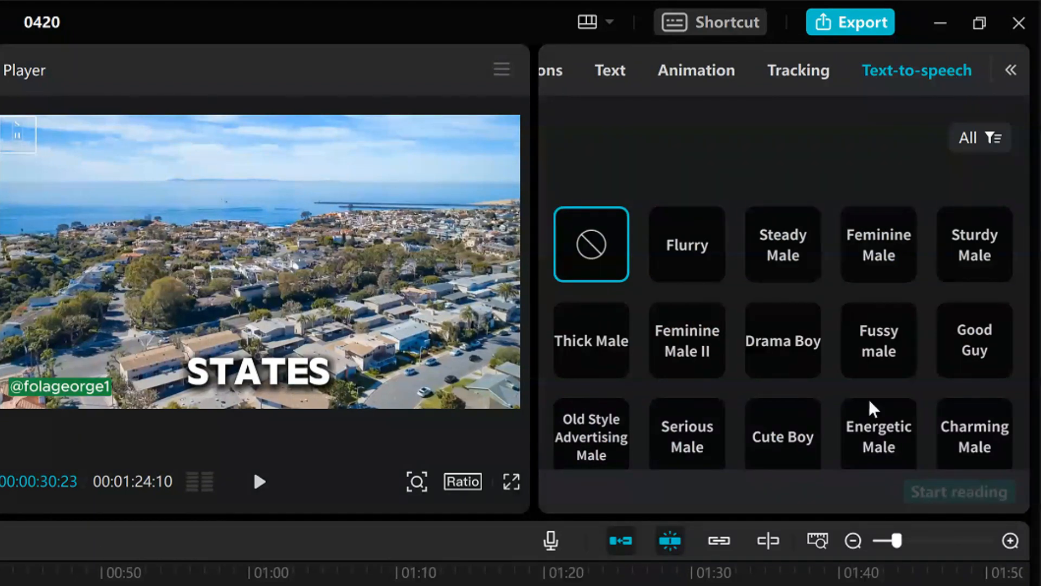
left_click_drag(1010, 215, 1016, 255)
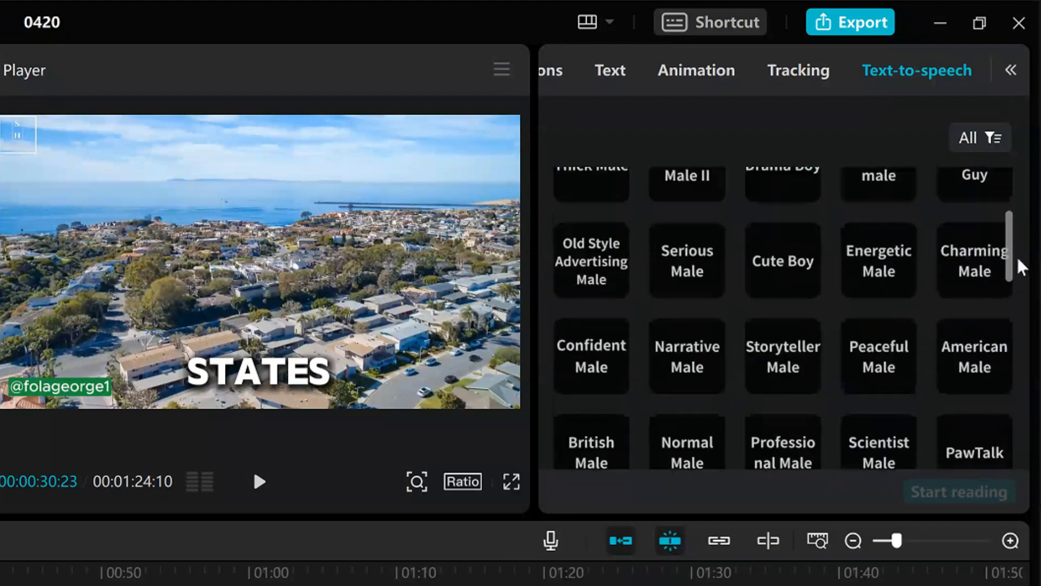
left_click(0, 585)
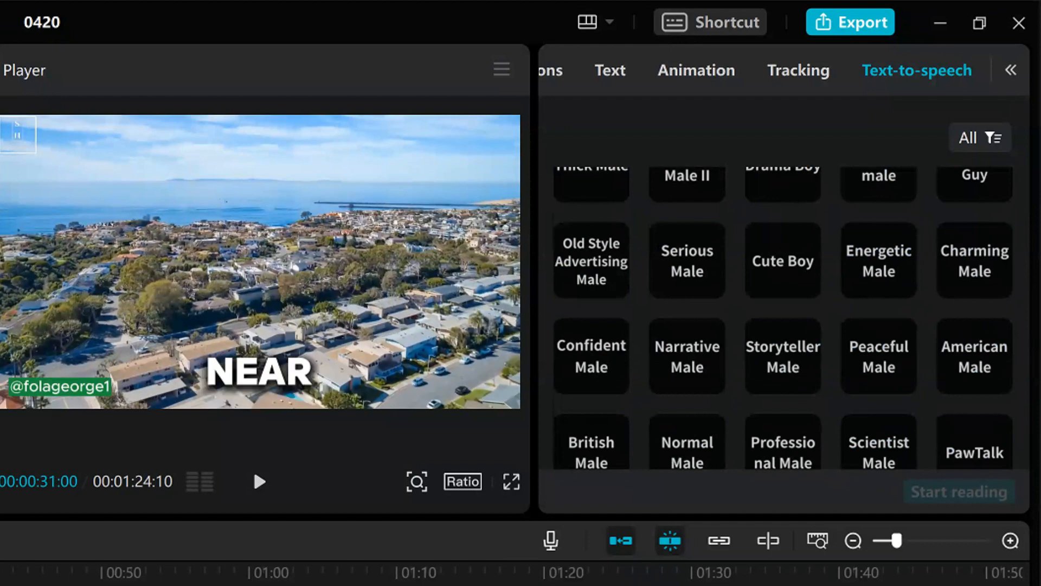
left_click(0, 585)
left_click(87, 585)
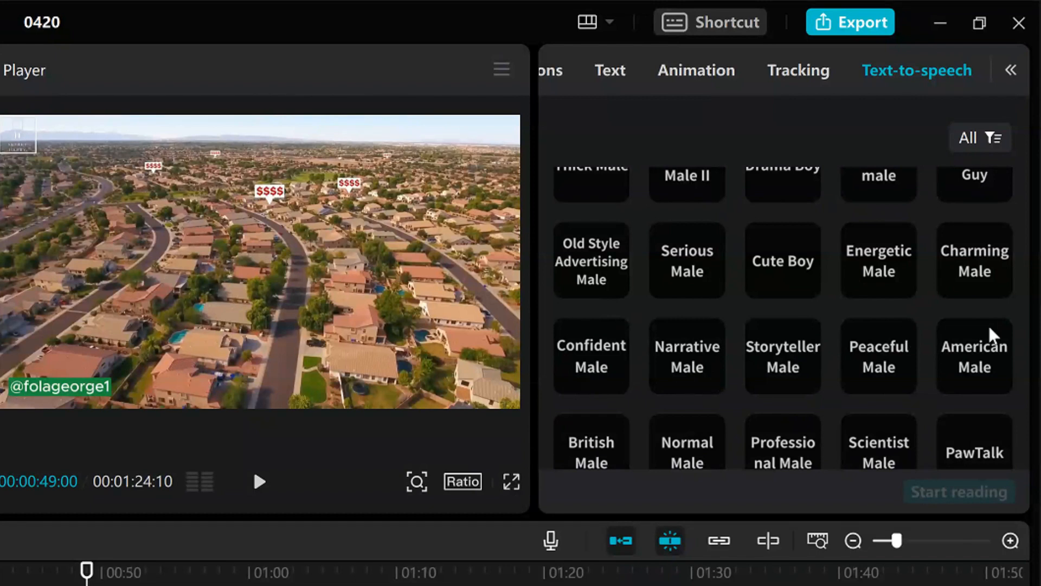
left_click(975, 281)
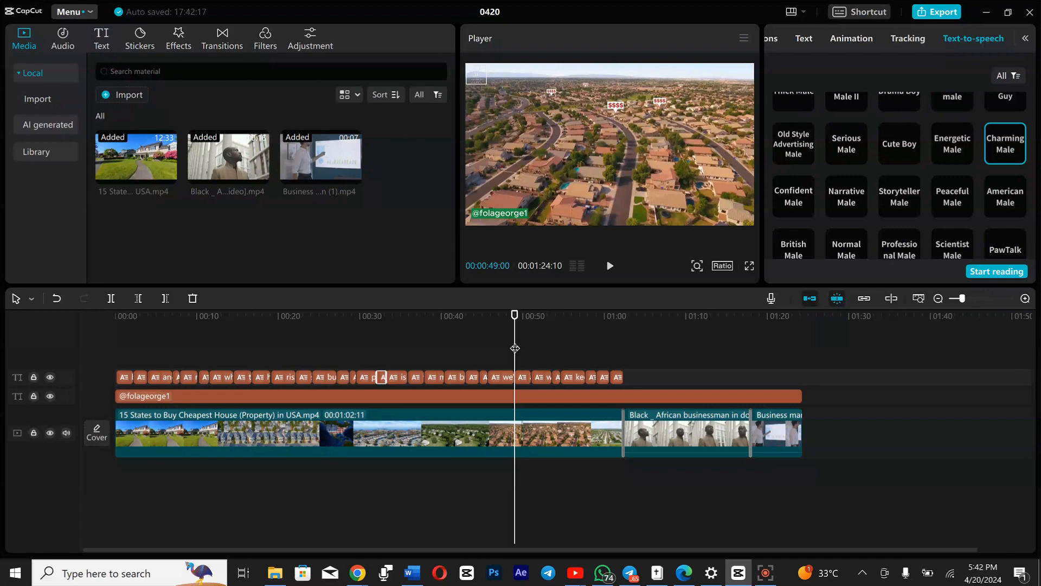
- Generate text-to-speech audio for all captions with the Energetic Female voice, with the playhead at the start of the timeline
left_click_drag(515, 347, 169, 345)
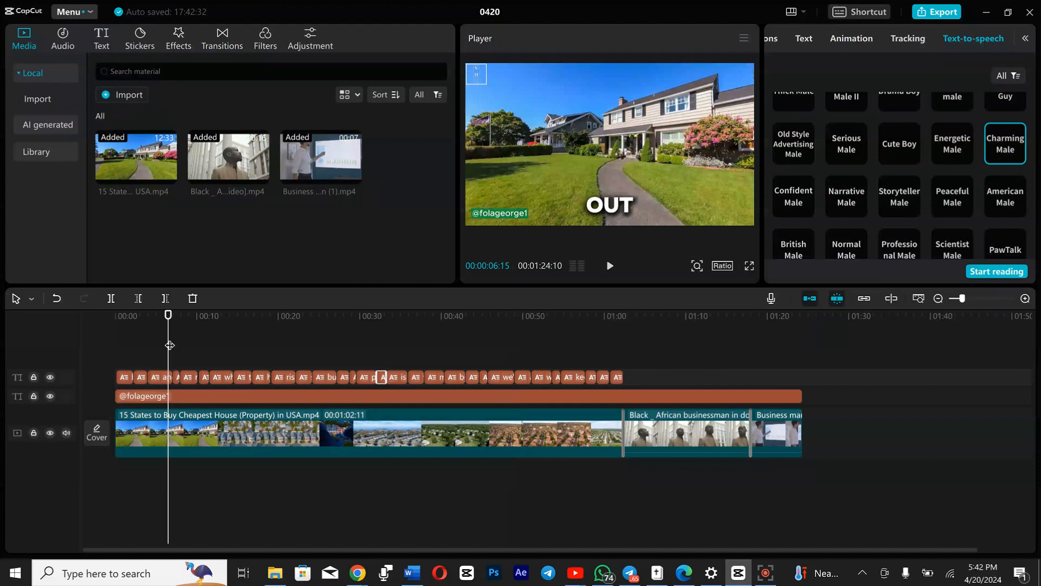
left_click_drag(169, 345, 172, 345)
key("Home")
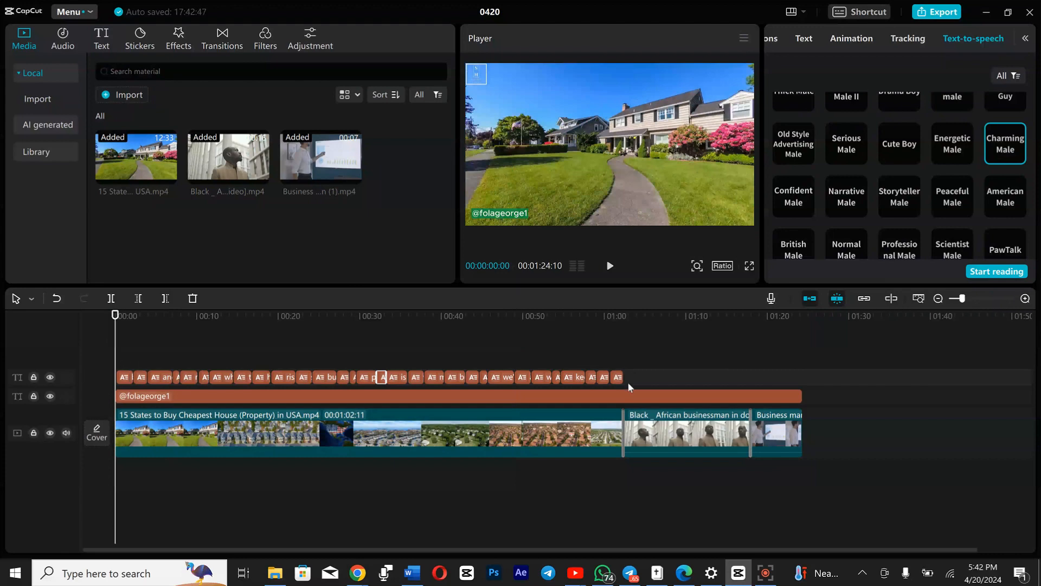
left_click_drag(627, 381, 155, 353)
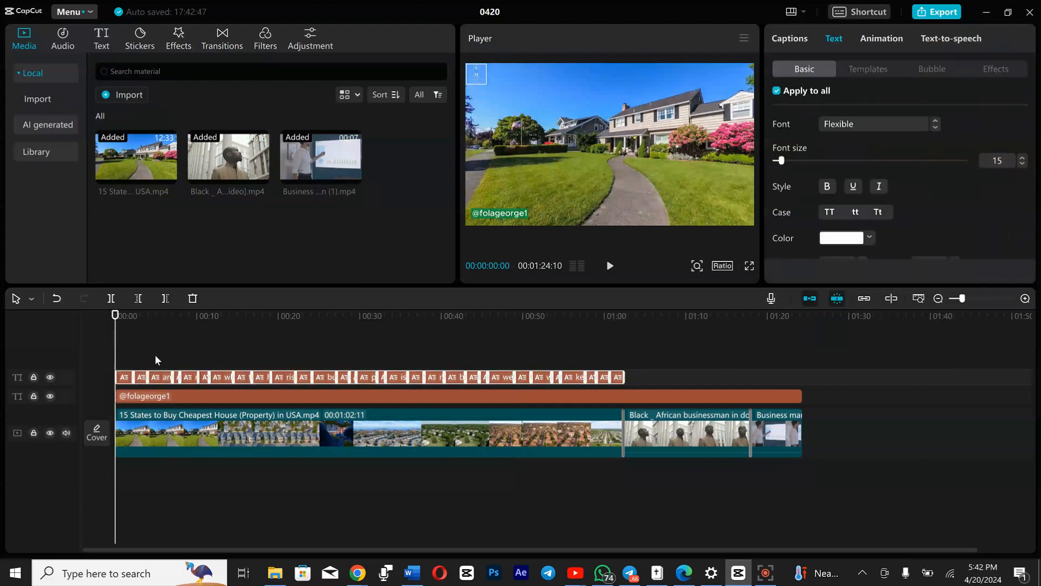
left_click(950, 38)
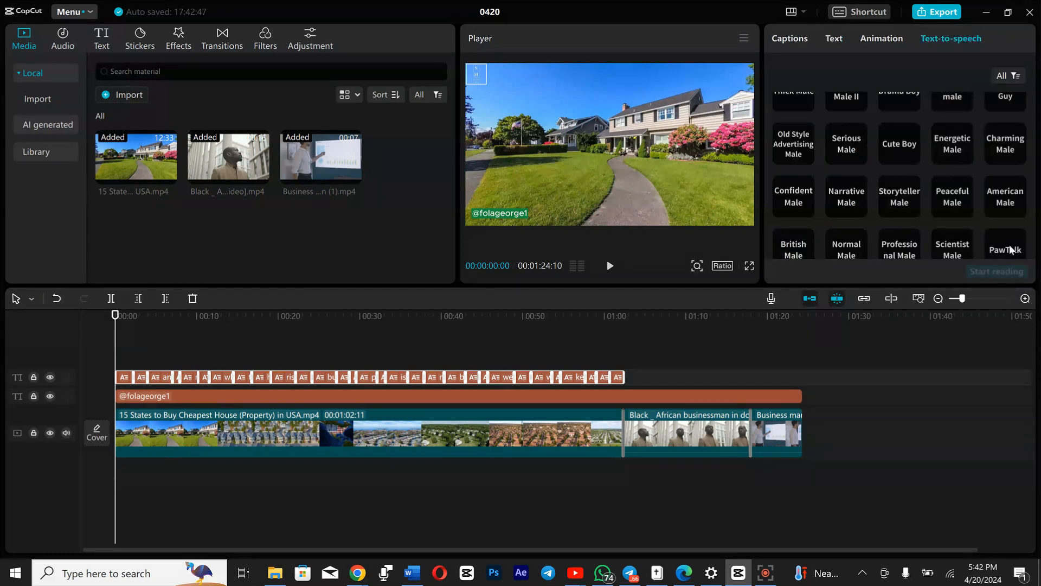
mouse_move(1024, 132)
left_mouse_down()
mouse_move(1018, 171)
mouse_move(1015, 113)
left_mouse_up()
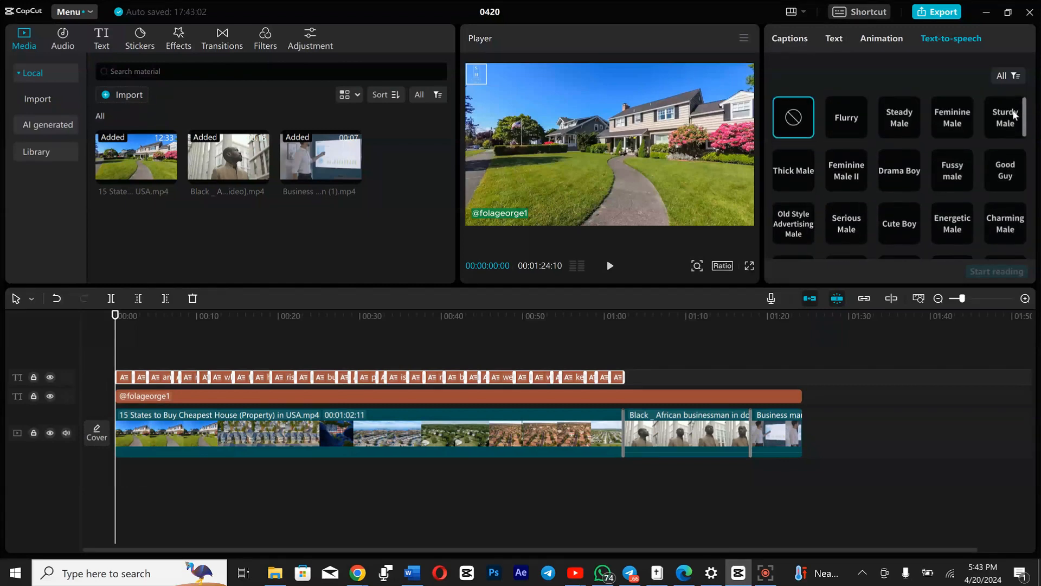
scroll(1009, 125, "down", 2)
scroll(1008, 133, "down", 2)
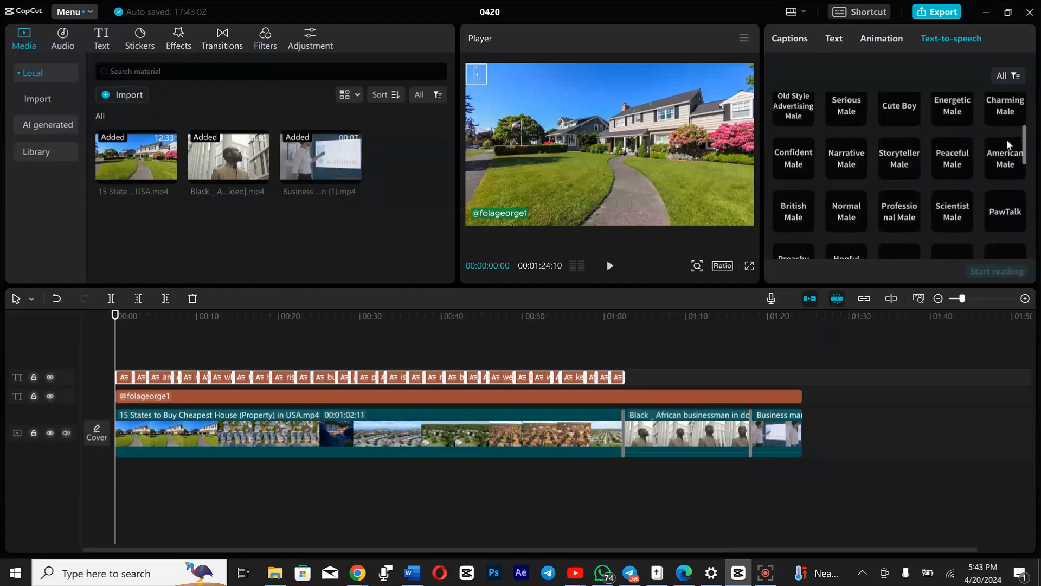
scroll(1007, 157, "down", 5)
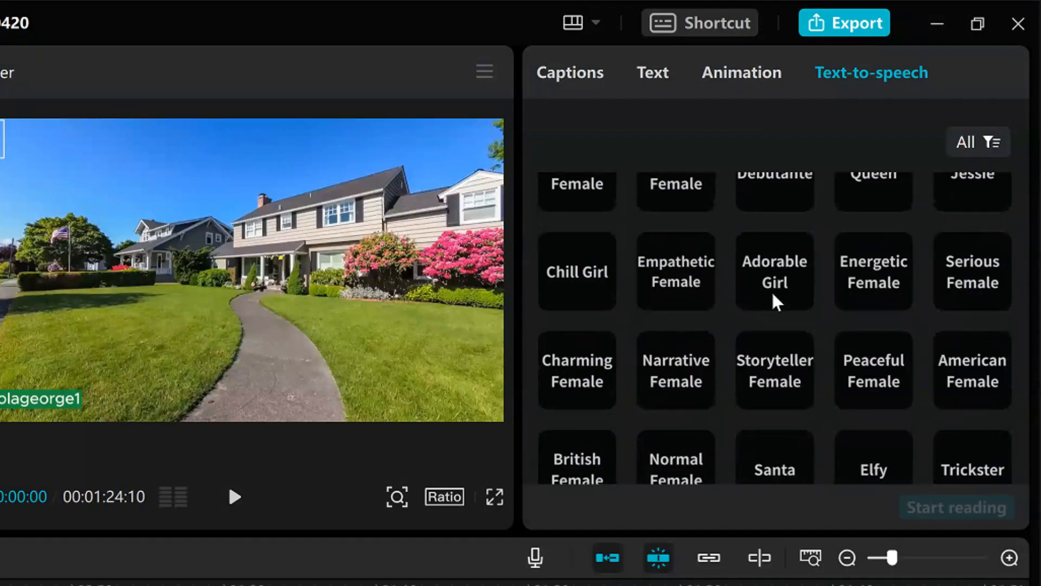
left_click(864, 291)
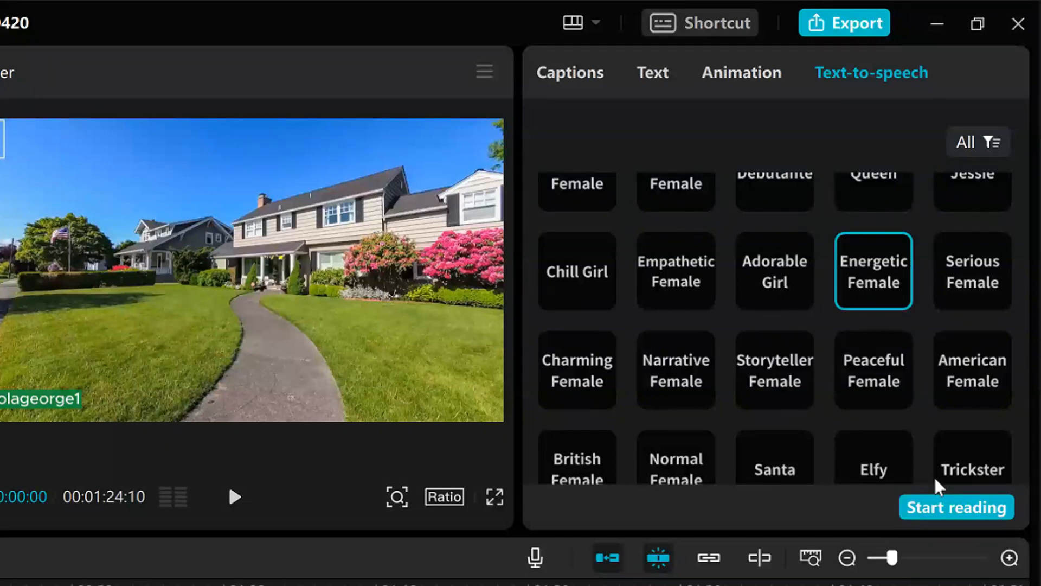
left_click(943, 506)
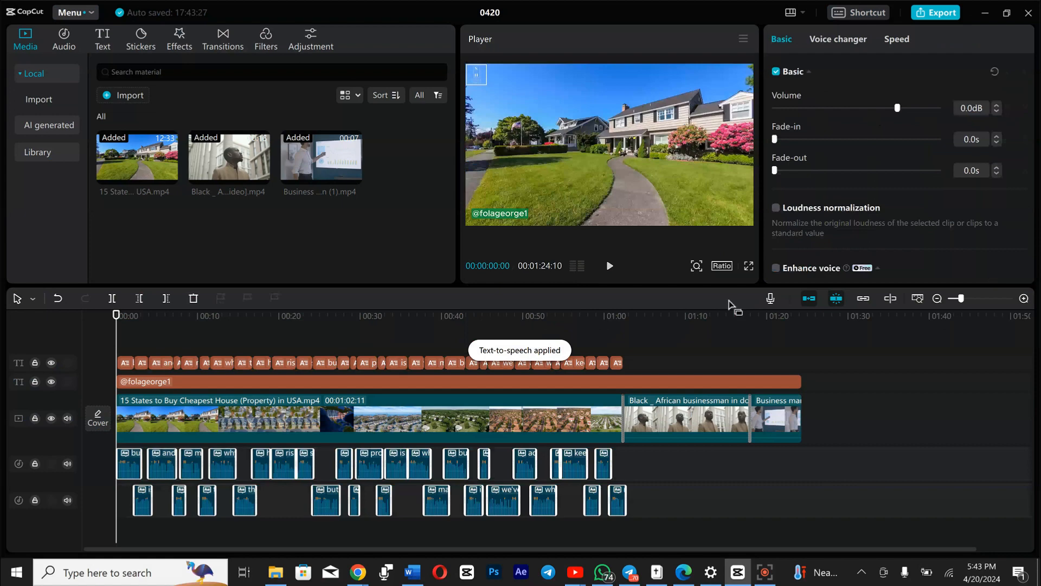
- Play the video from the start to listen to the generated voice-over, dismissing the pop-up notification, and pause near 31 seconds
left_click(1023, 299)
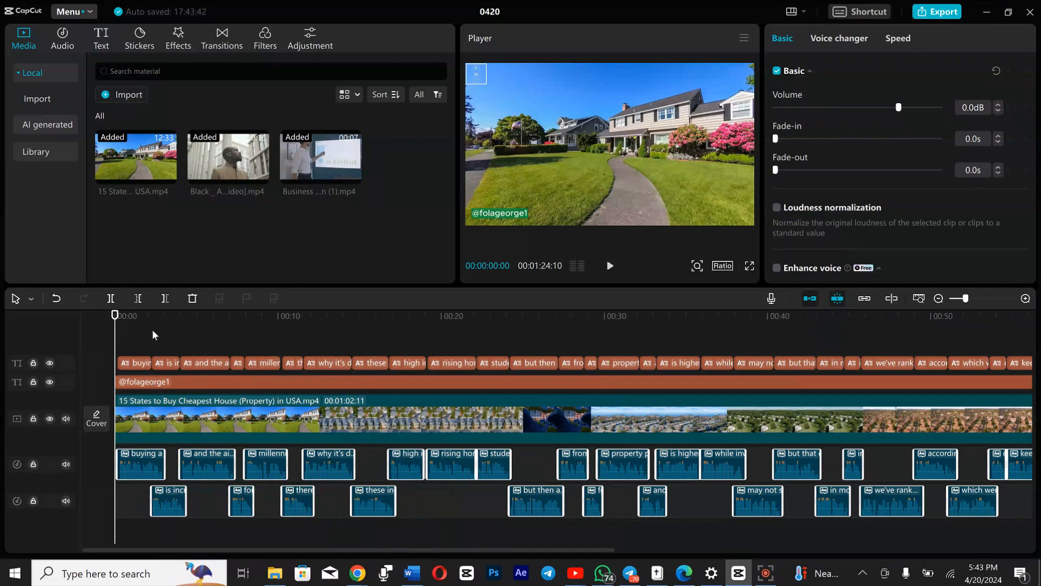
key("space")
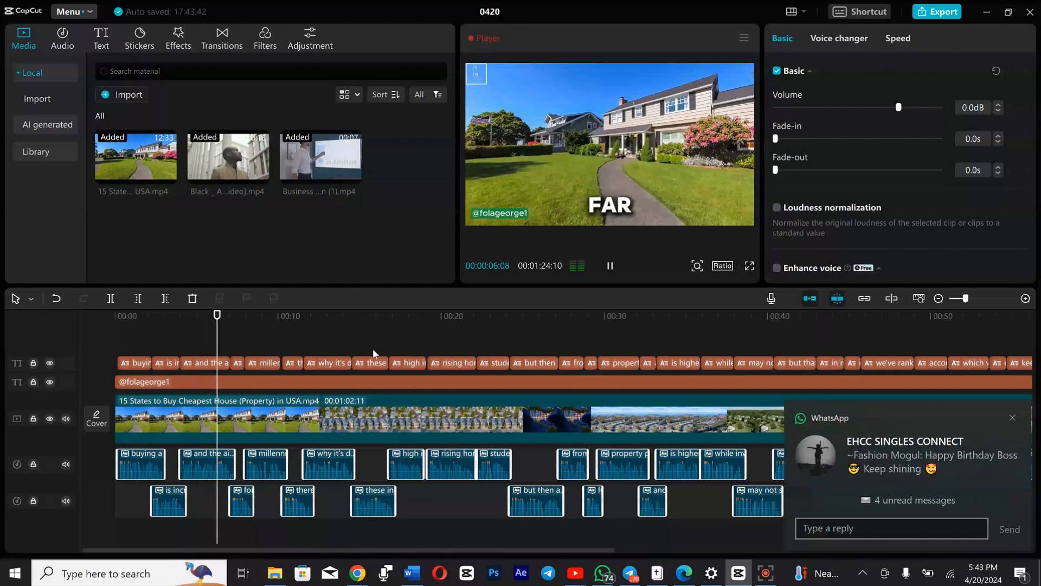
left_click(1013, 419)
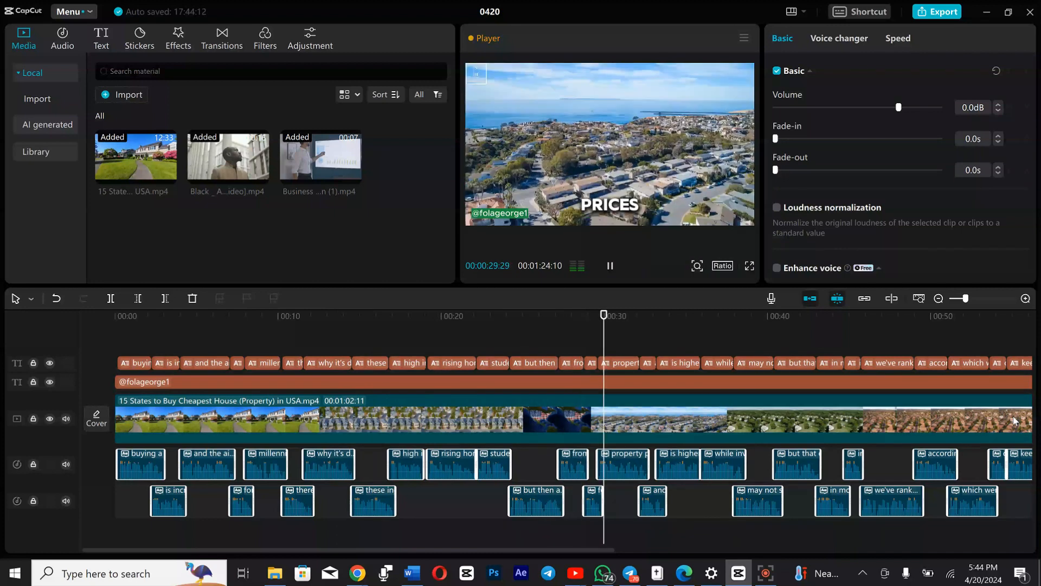
key("space")
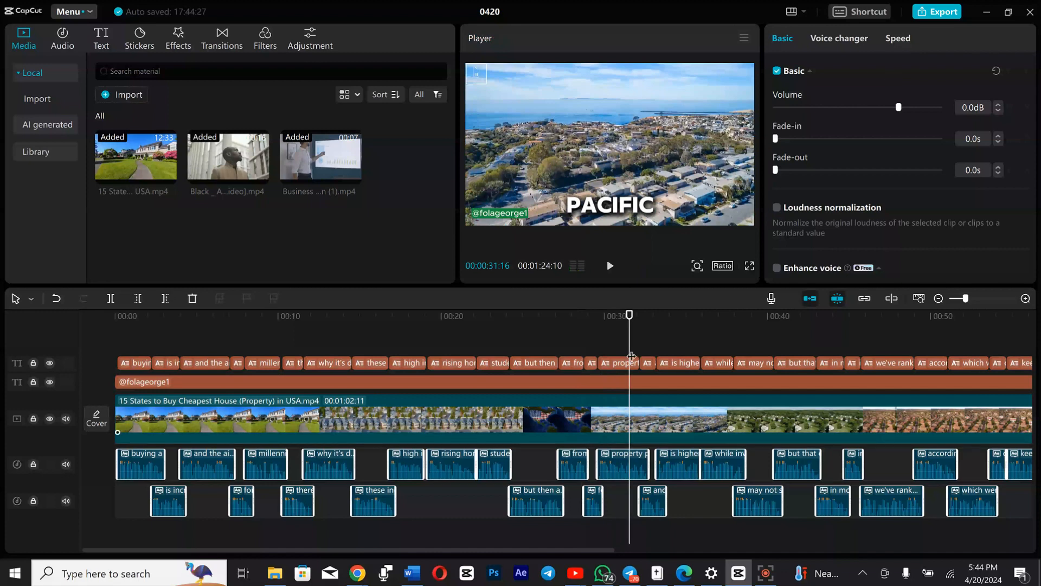
- Review the voice changer and speed options for the voice-over clips and scrub the timeline from near its start to about 12 seconds
left_click(839, 38)
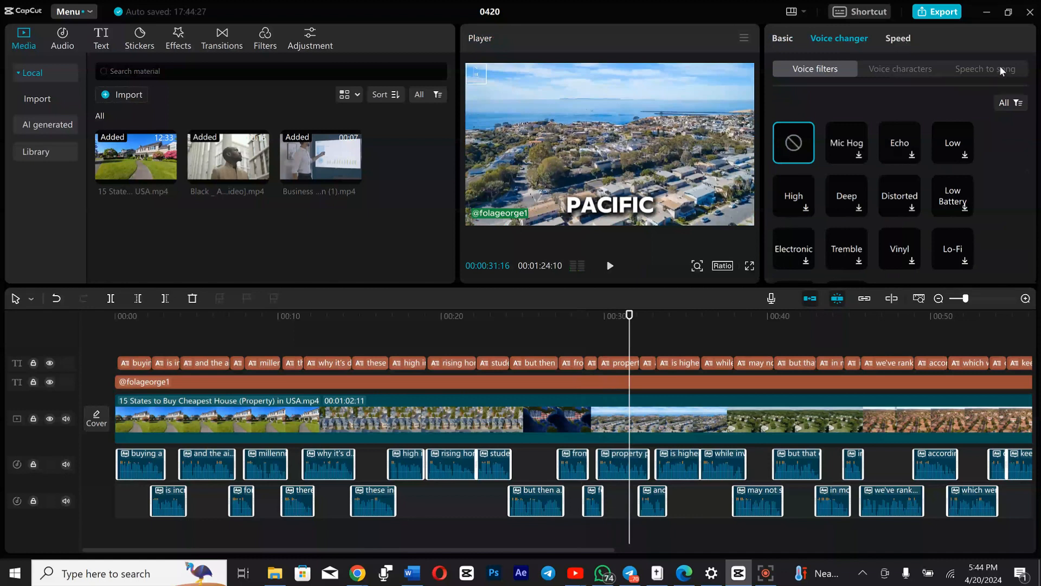
left_click(900, 69)
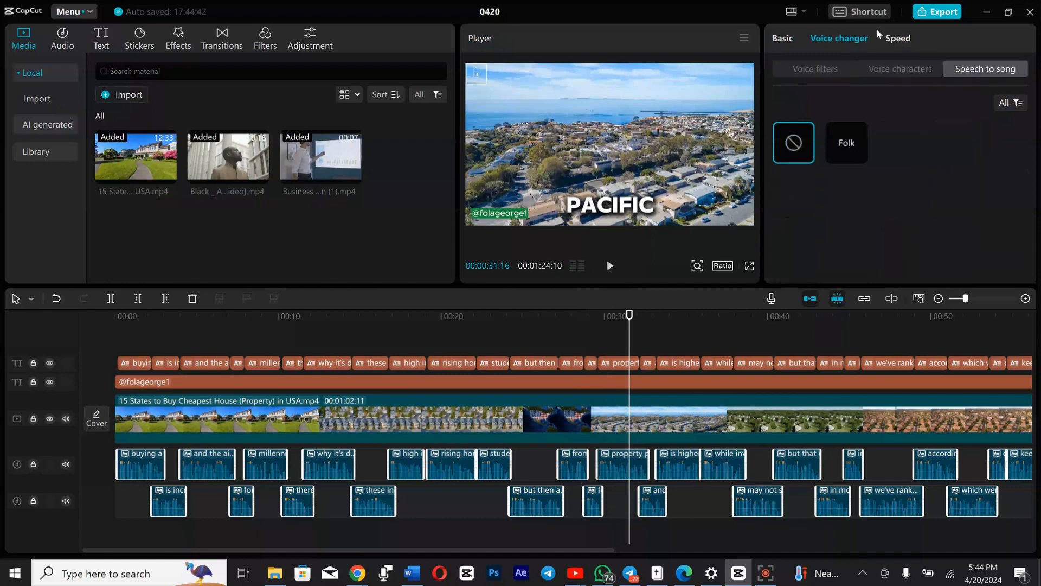
left_click(898, 38)
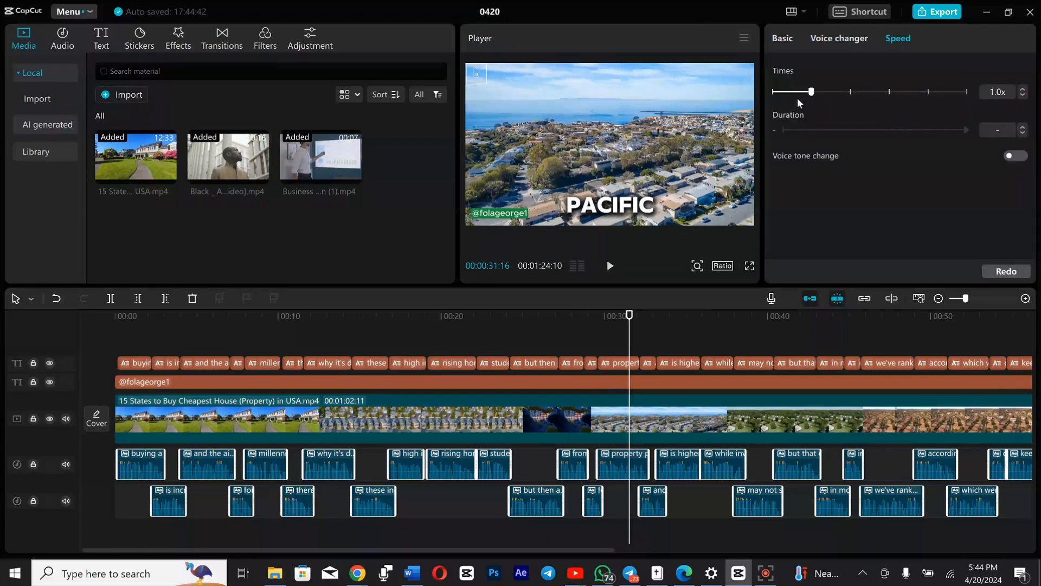
left_click(836, 39)
left_click(785, 39)
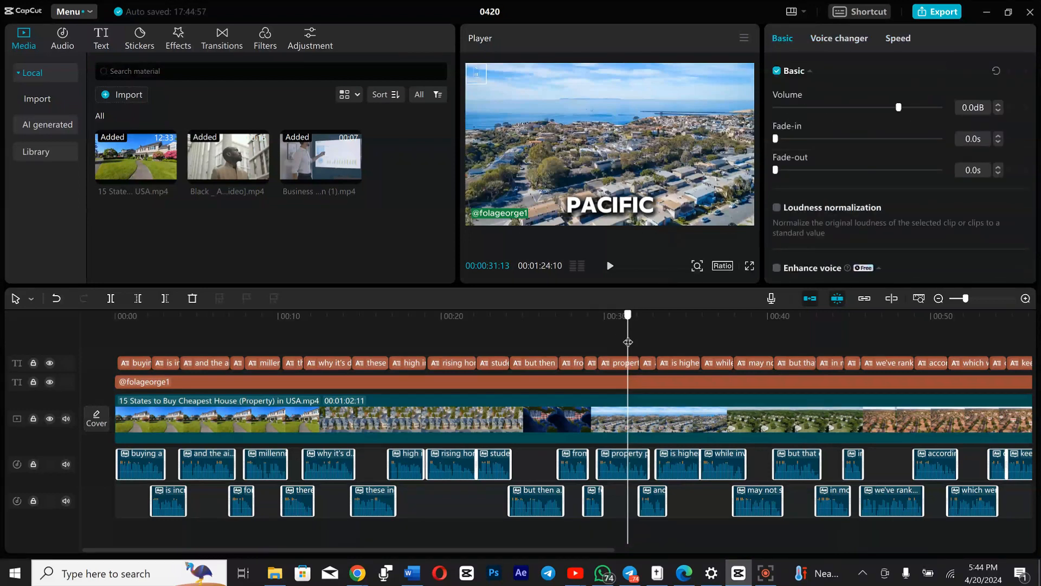
left_click_drag(629, 339, 127, 328)
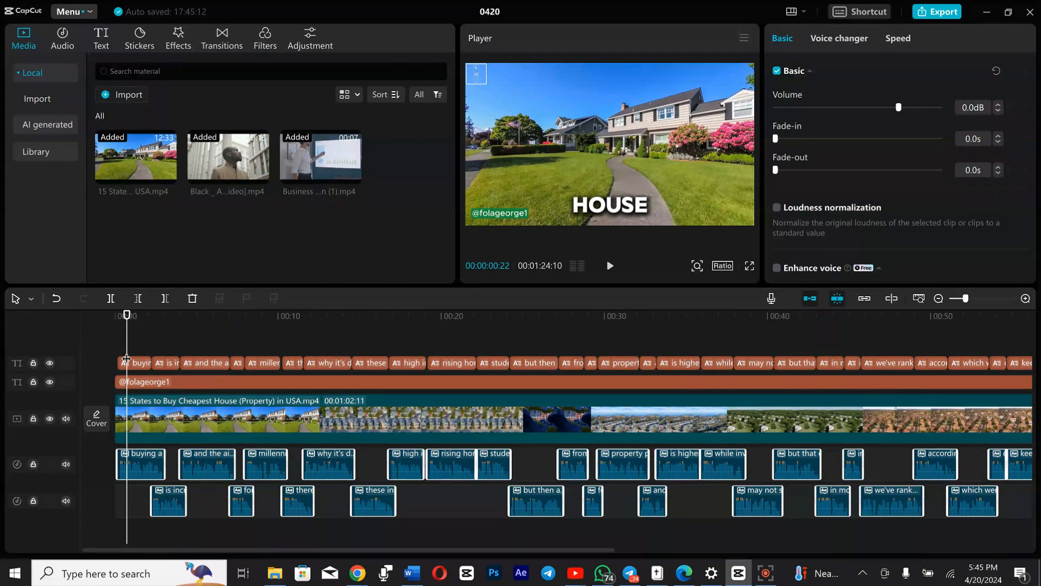
left_click_drag(128, 341, 321, 359)
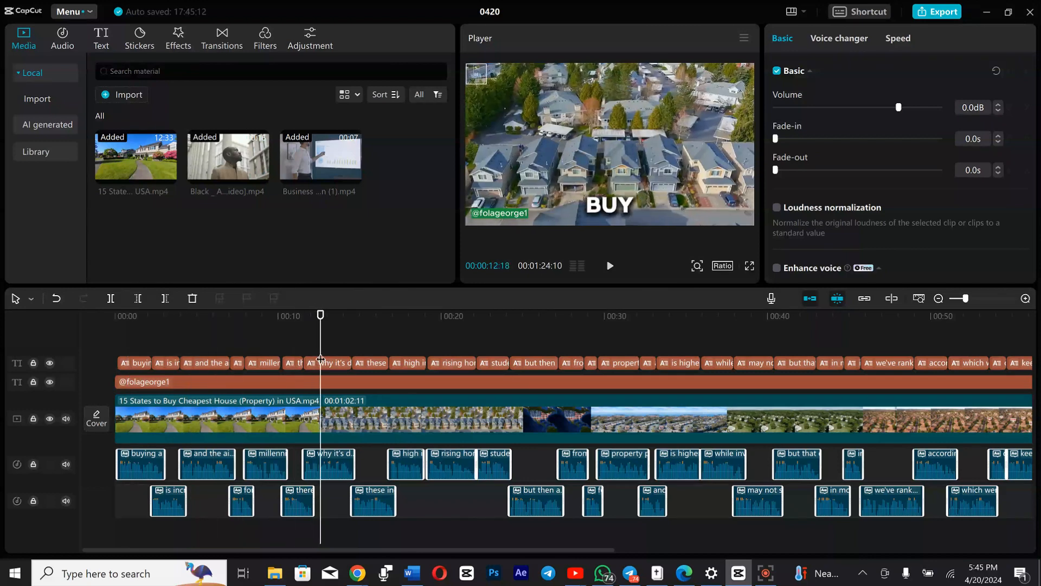
- Browse the trending video effects library
left_click(182, 45)
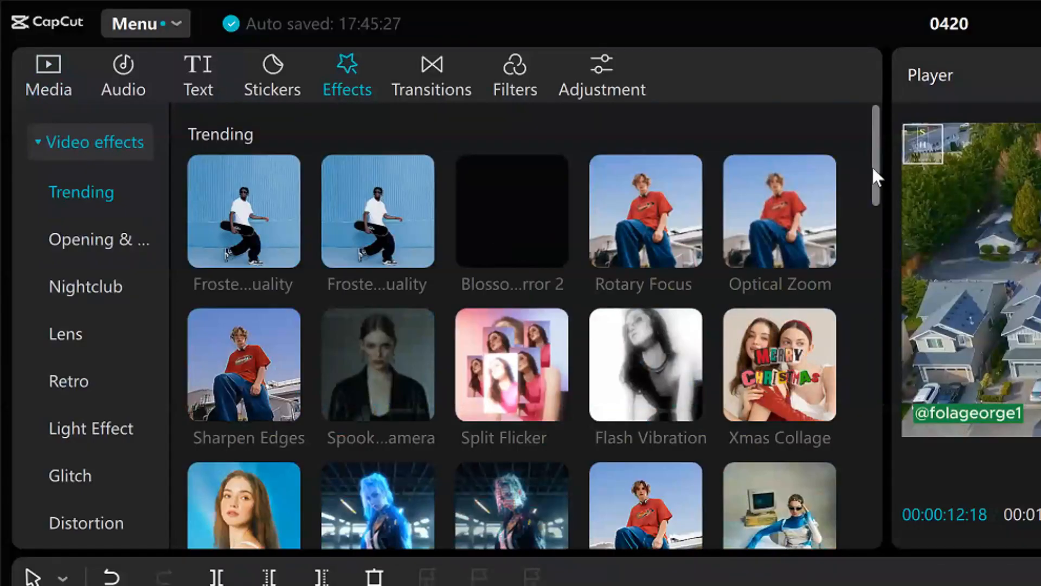
left_click_drag(871, 165, 854, 392)
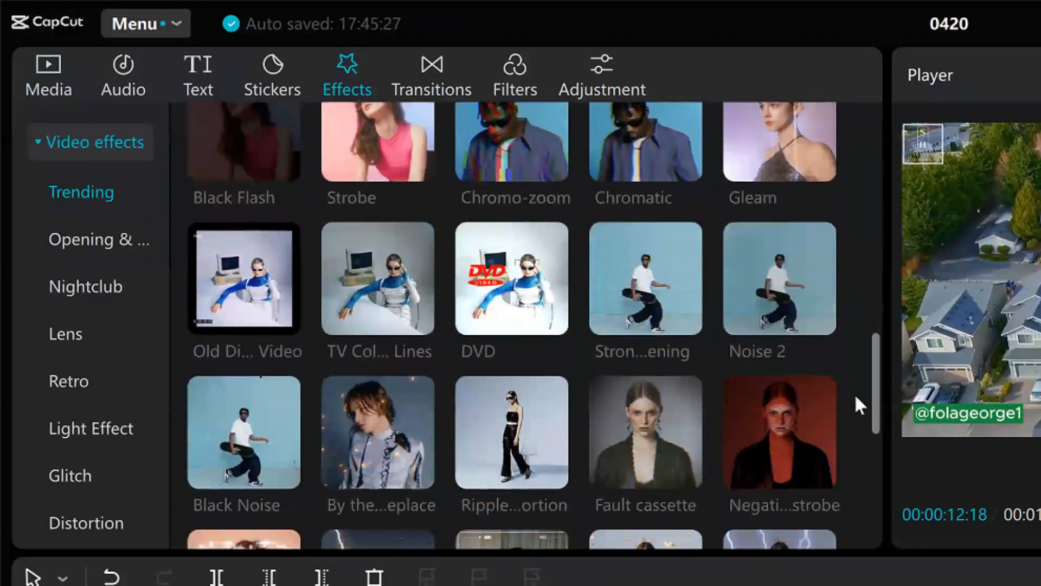
scroll(852, 415, "down", 5)
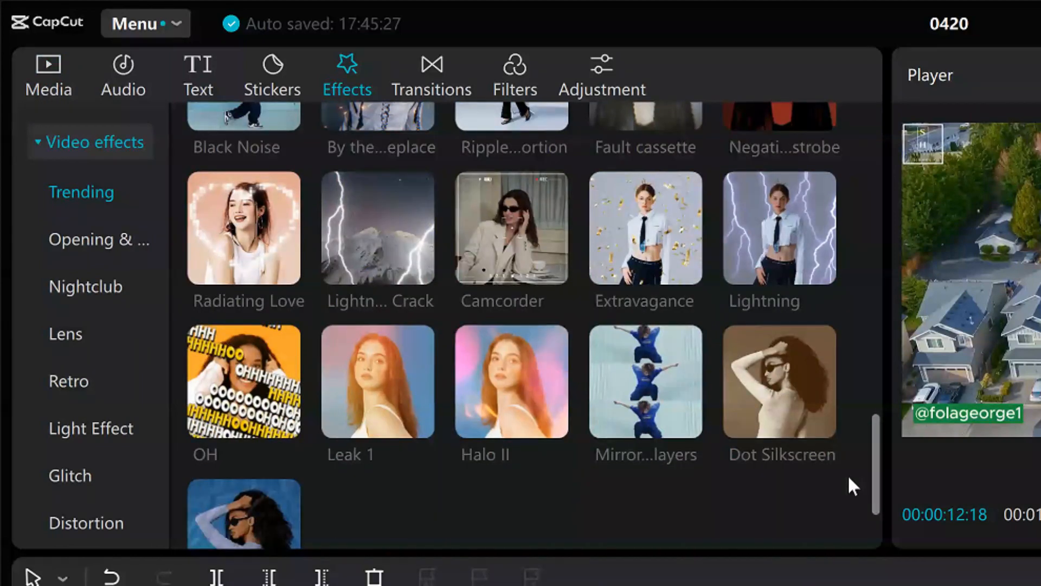
left_click_drag(849, 477, 849, 268)
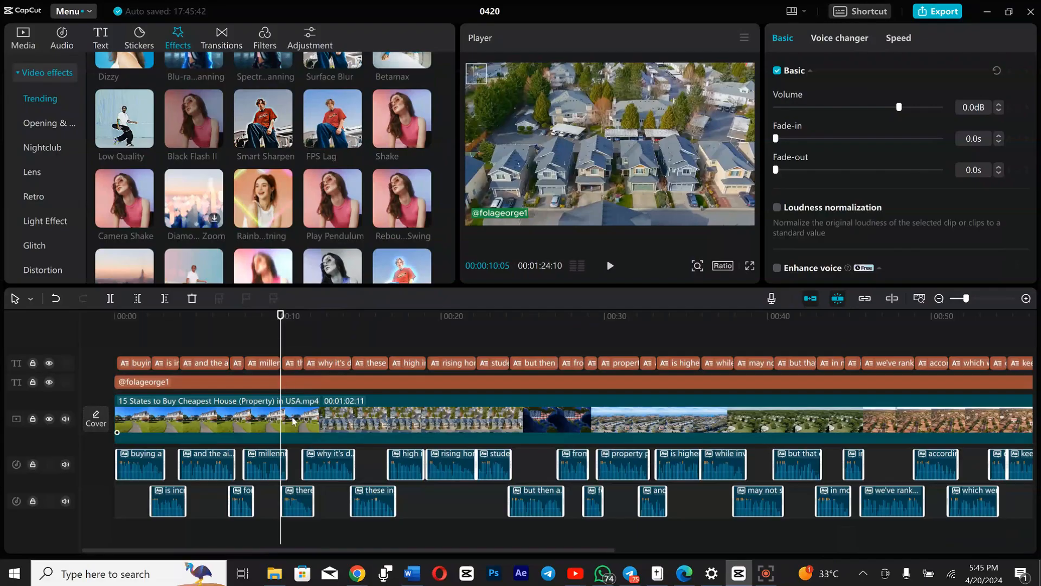
- Split the main house clip at 00:00:10:05 and select its first segment
left_click(293, 422)
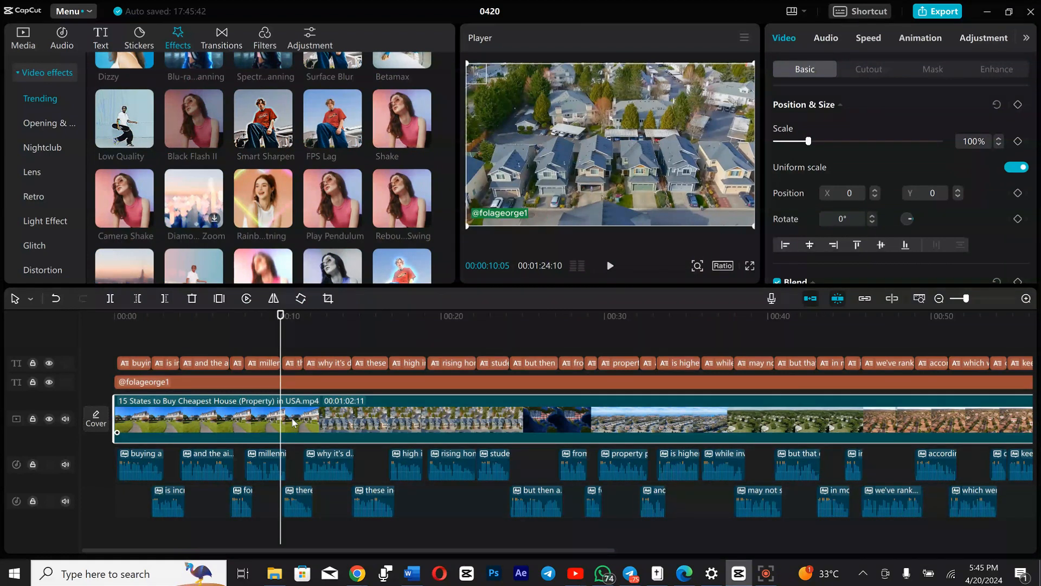
key("ctrl+b")
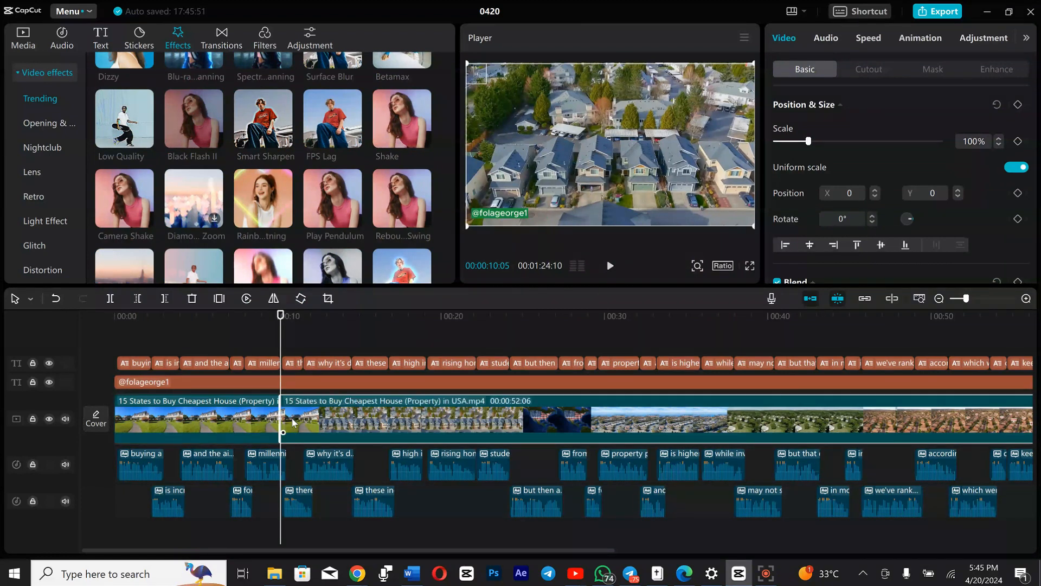
left_click(252, 418)
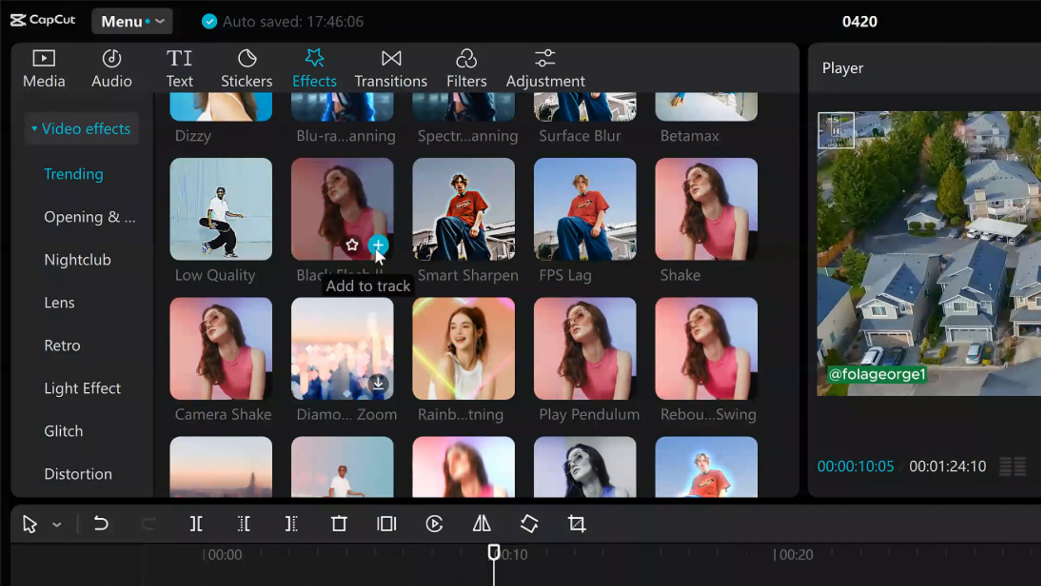
- Try the Black Flash II effect on the first segment of the house clip and undo it
left_click(375, 246)
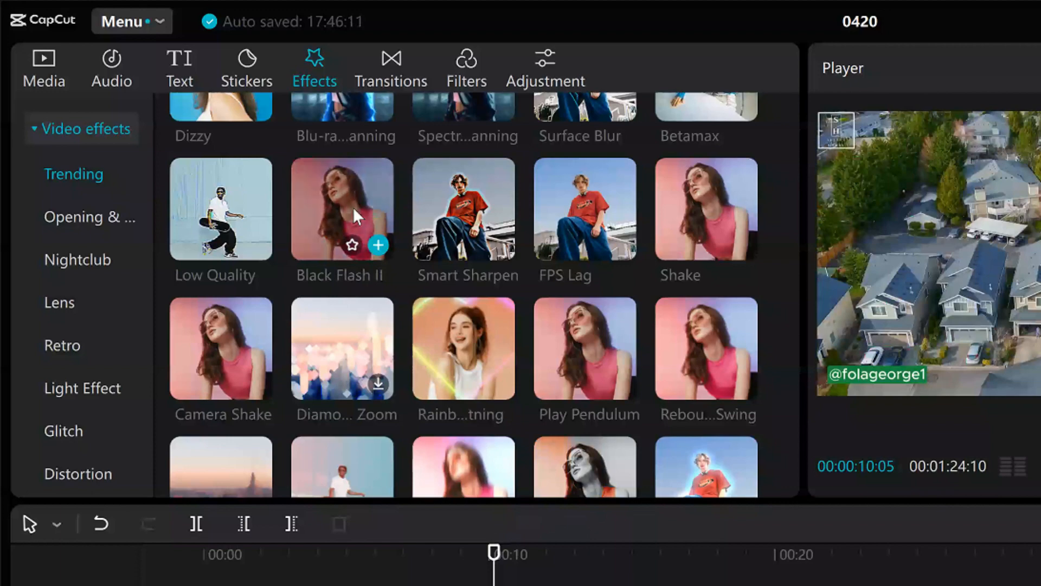
left_click_drag(352, 206, 308, 585)
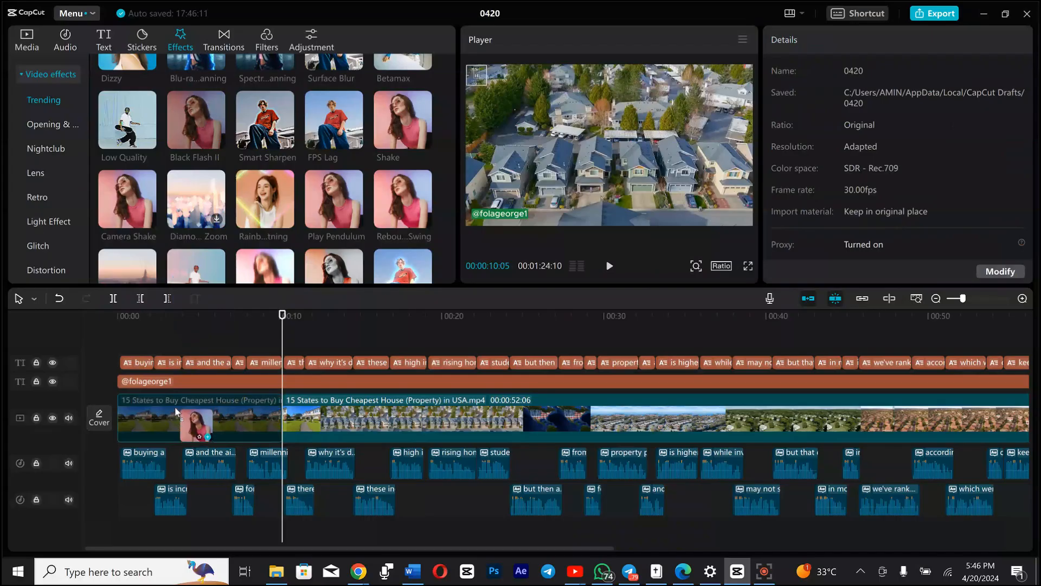
left_click_drag(176, 412, 176, 412)
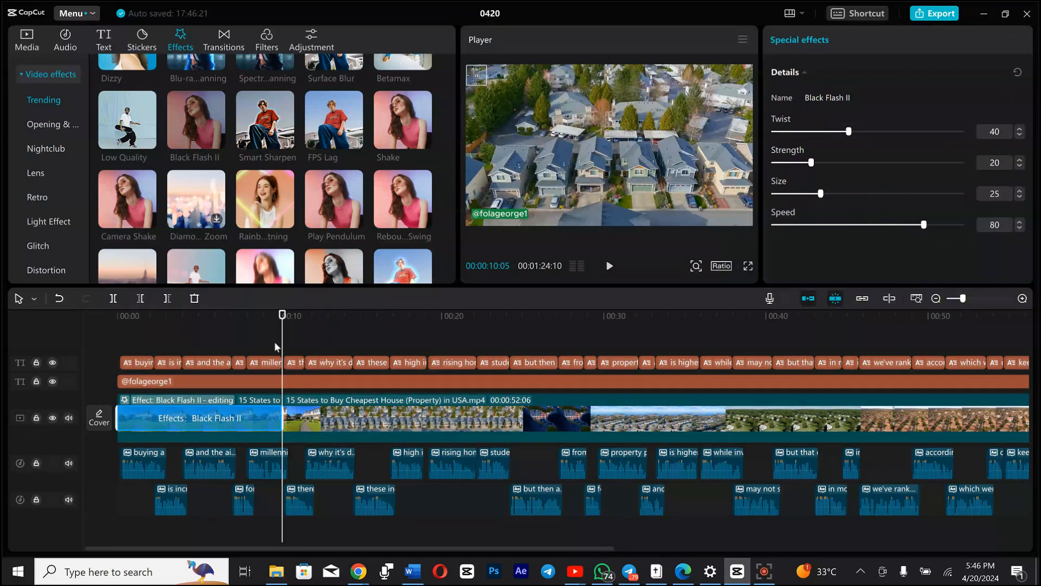
key("ctrl+z")
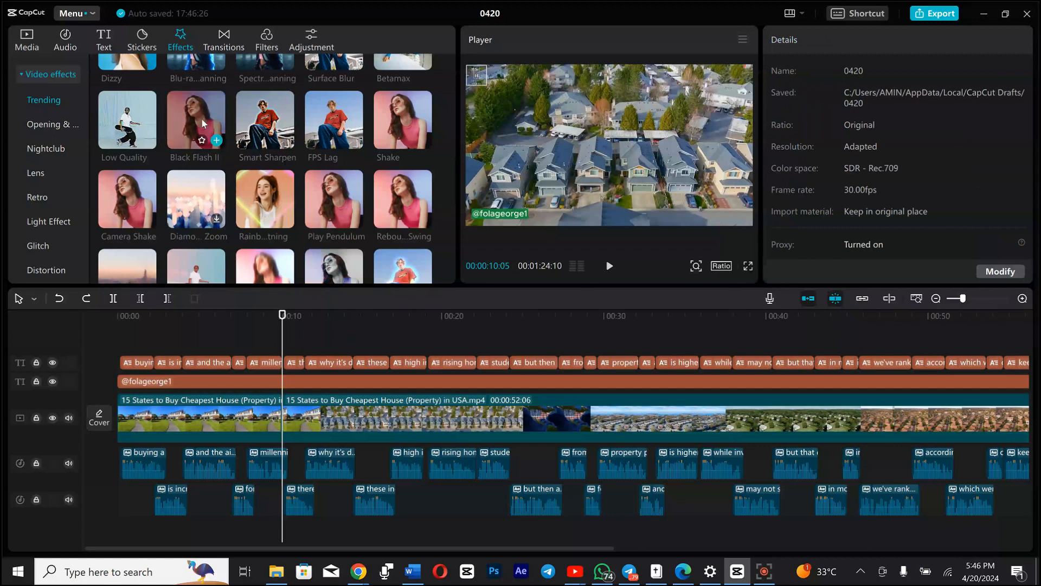
- Apply the Black Flash II effect to the first segment and preview it from the start of the timeline for about two seconds
left_click_drag(201, 118, 183, 411)
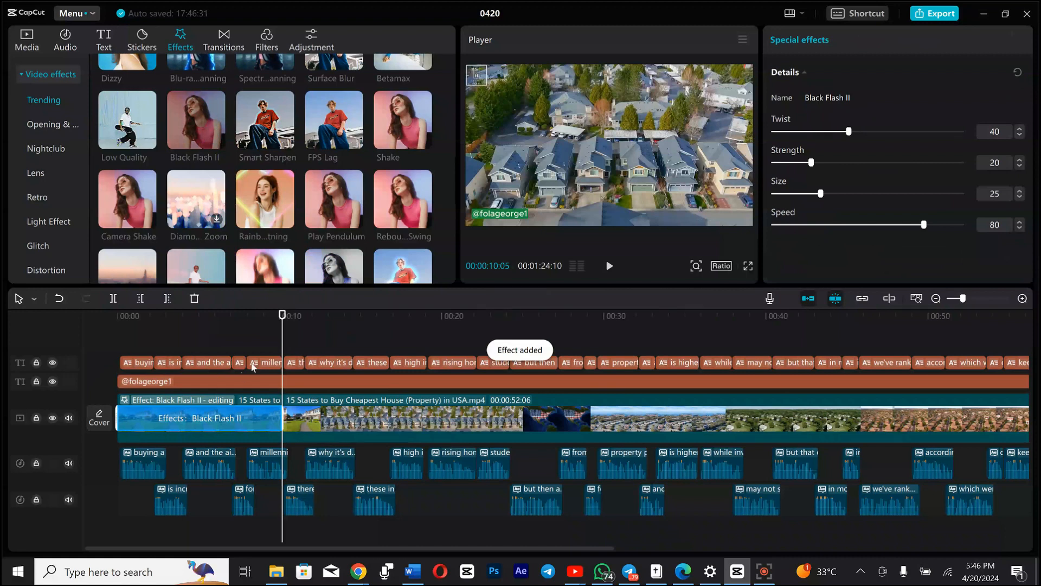
left_click_drag(282, 326, 99, 351)
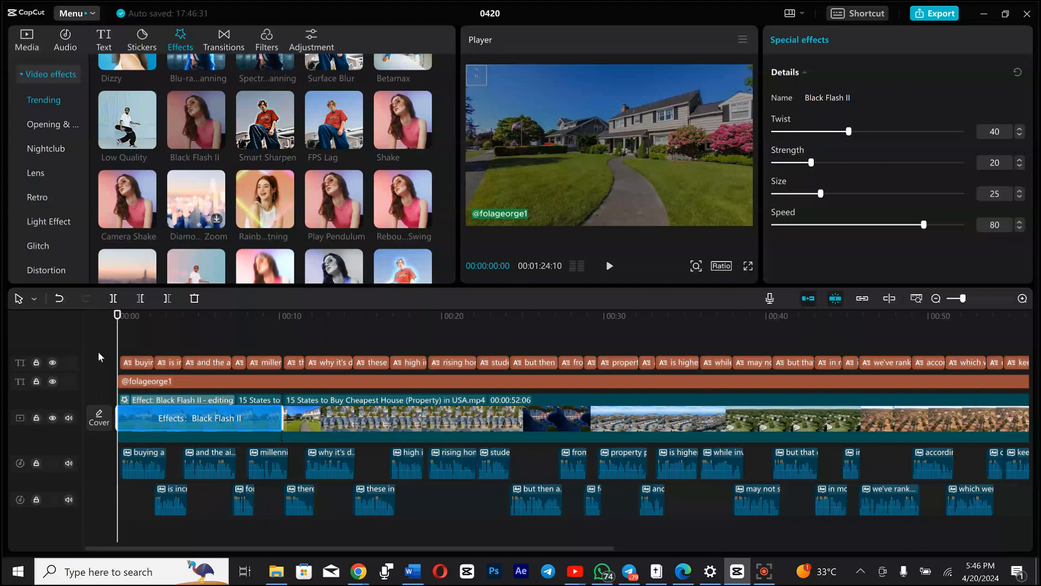
key("space")
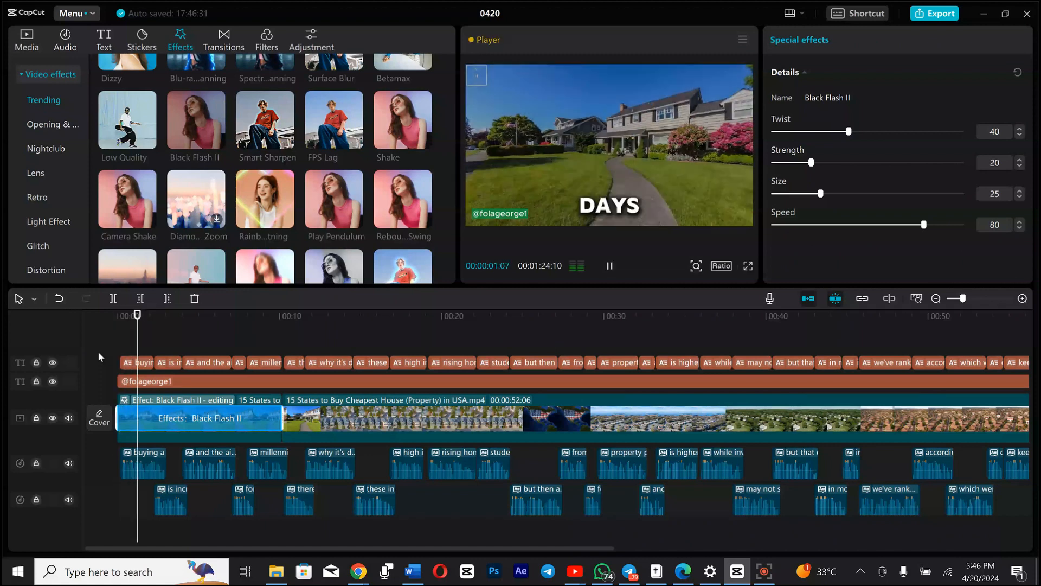
key("space")
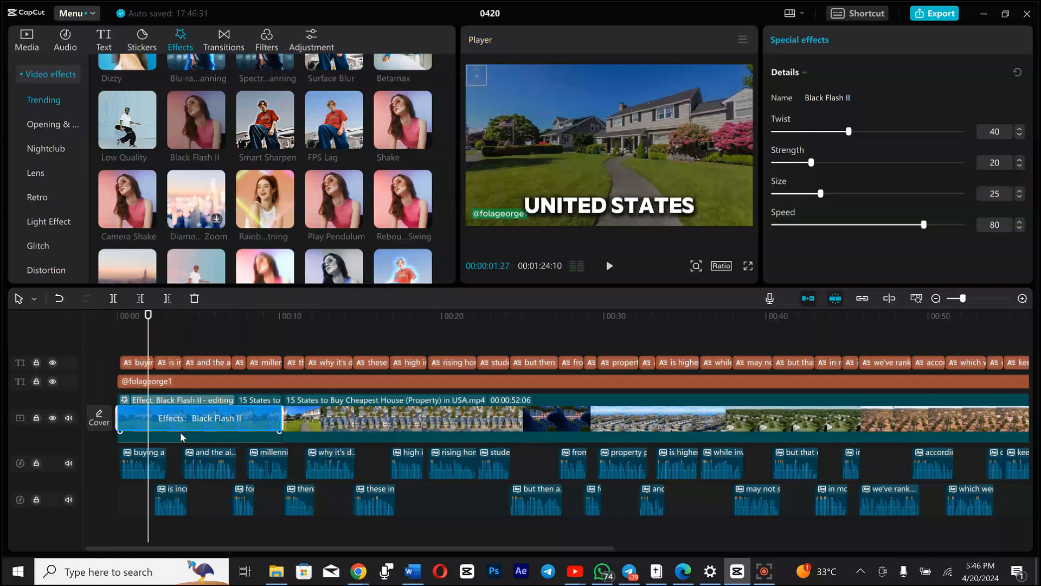
- Split the second segment of the house clip at 00:00:18:27 and apply the Edge Glow effect to the part before the cut
left_click(355, 423)
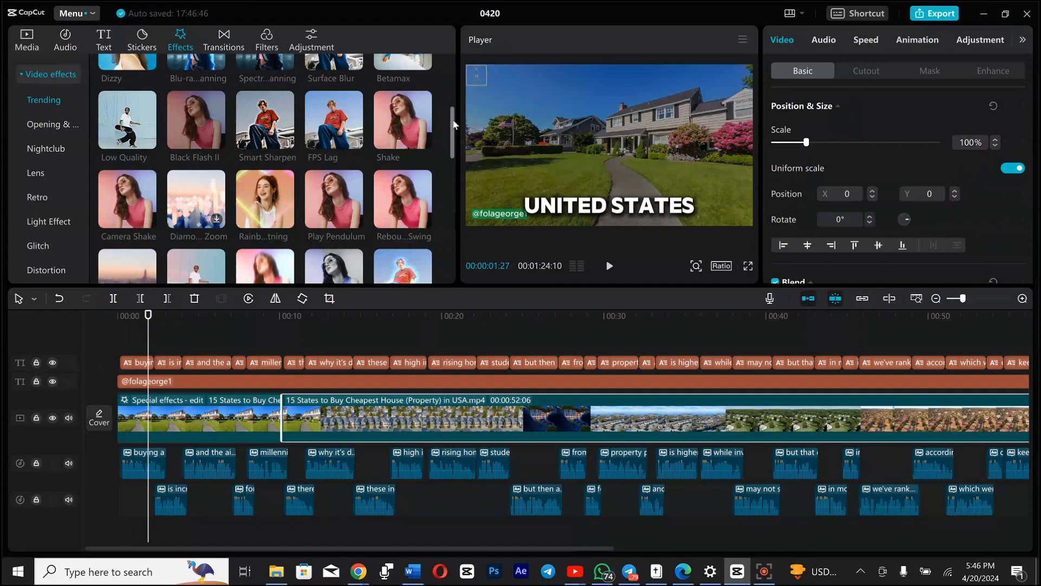
left_click_drag(454, 127, 454, 155)
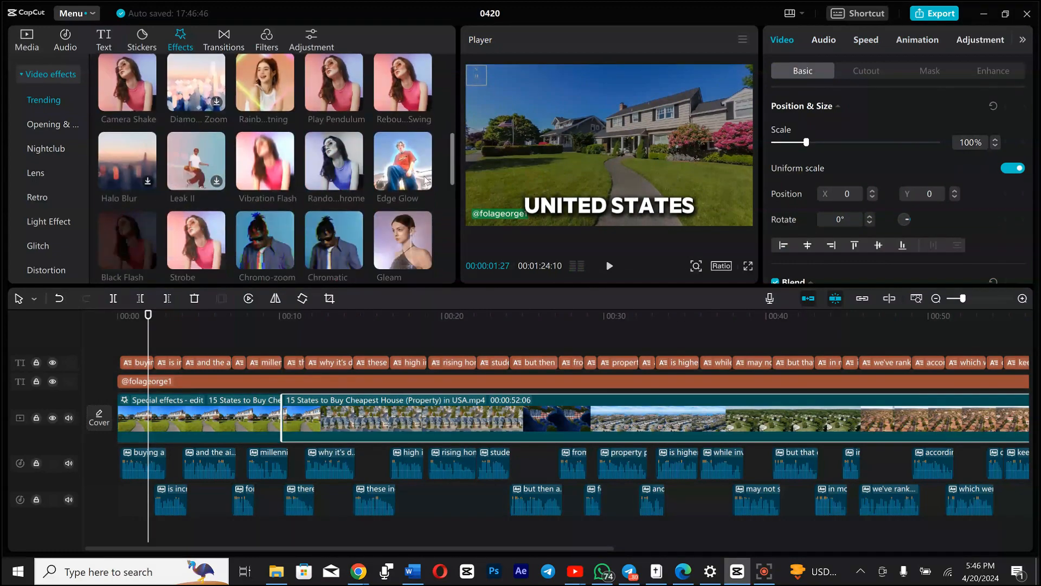
mouse_move(410, 181)
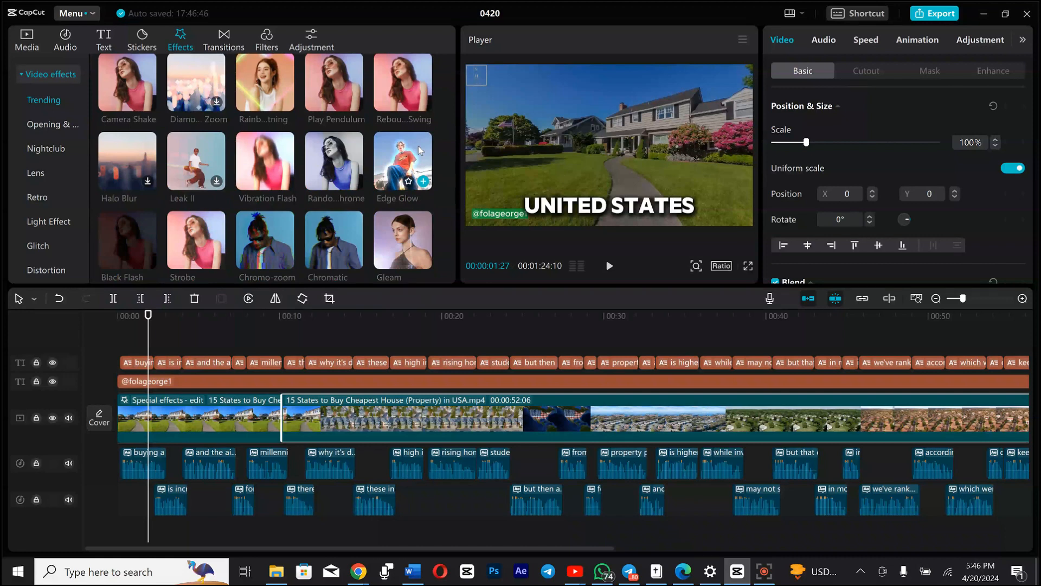
left_click_drag(418, 145, 360, 357)
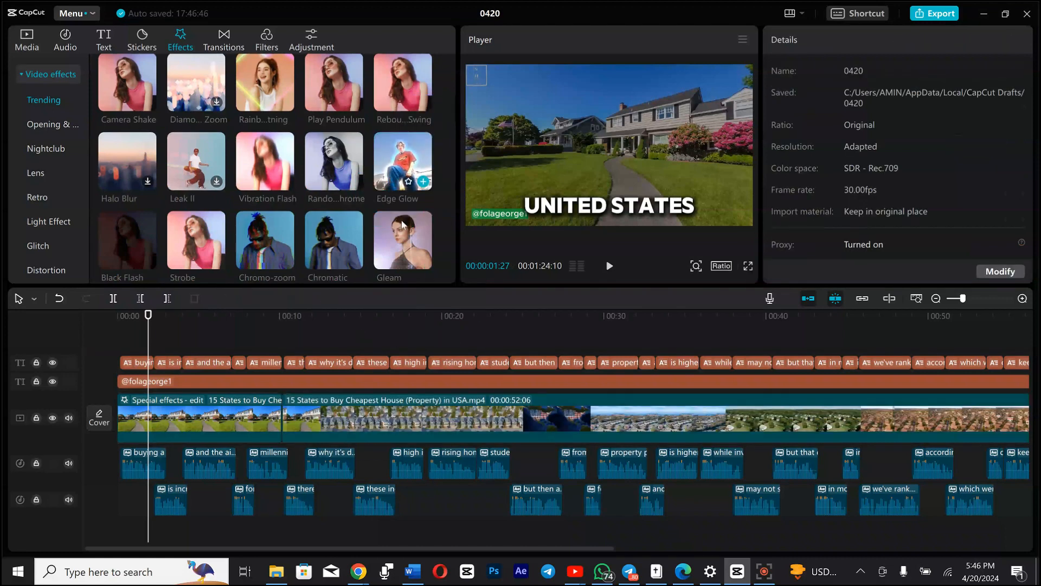
left_click_drag(148, 316, 424, 383)
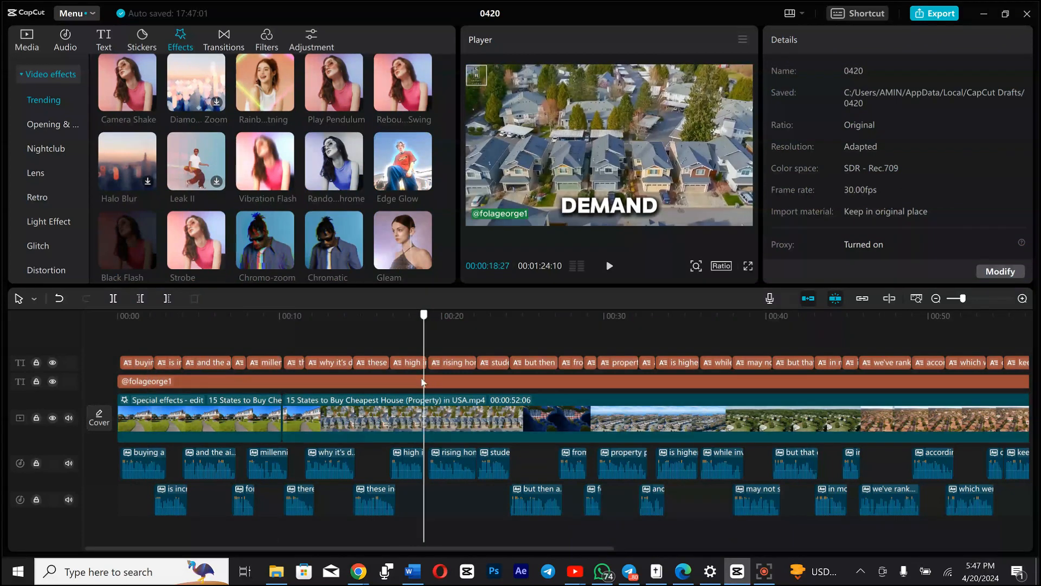
left_click(435, 424)
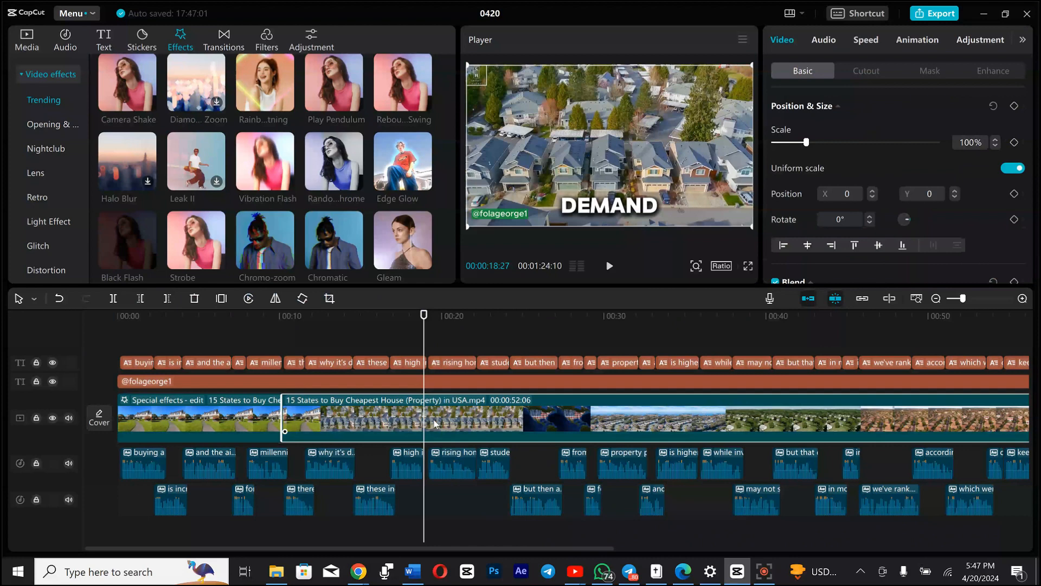
key("ctrl+b")
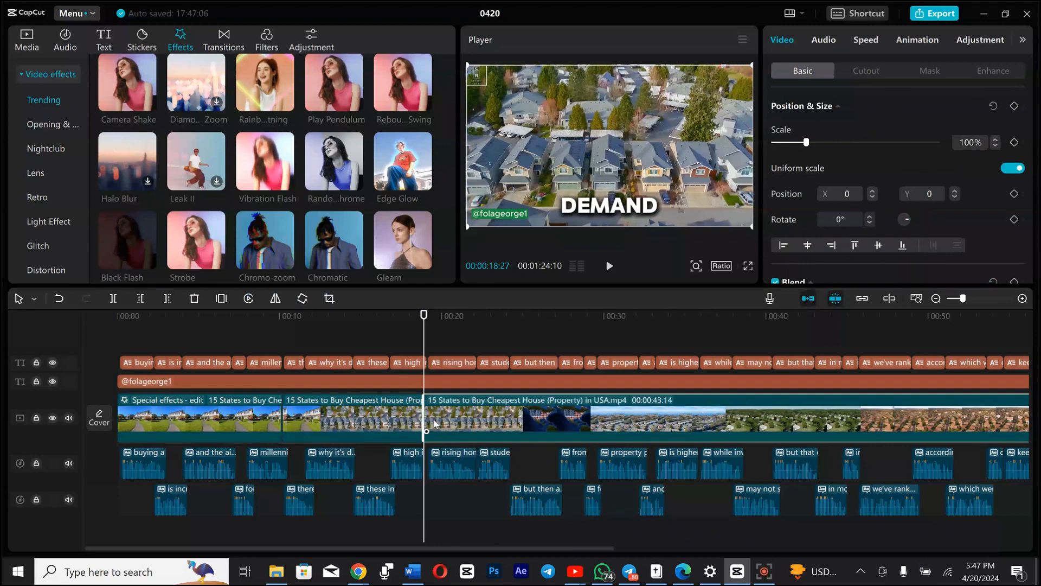
left_click_drag(397, 182, 352, 416)
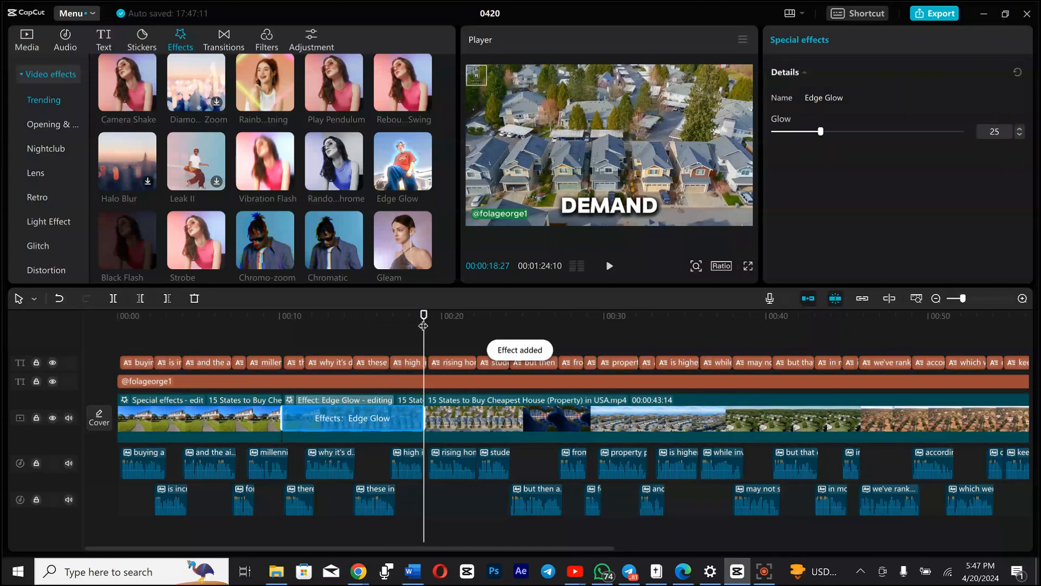
- Preview the Edge Glow segment from its start at 00:00:10:05 to about 14 seconds
left_click_drag(423, 325, 283, 329)
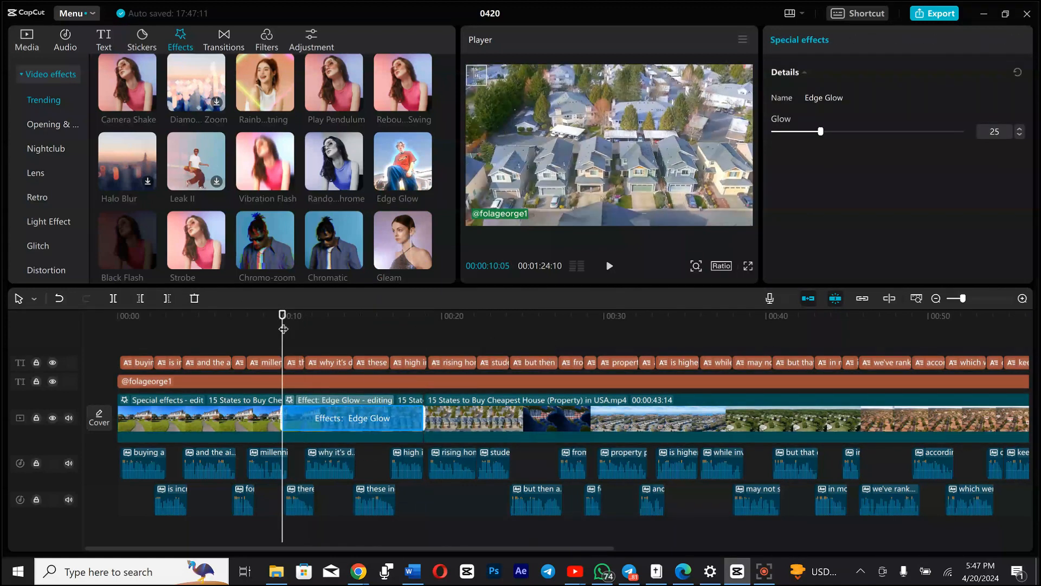
key("space")
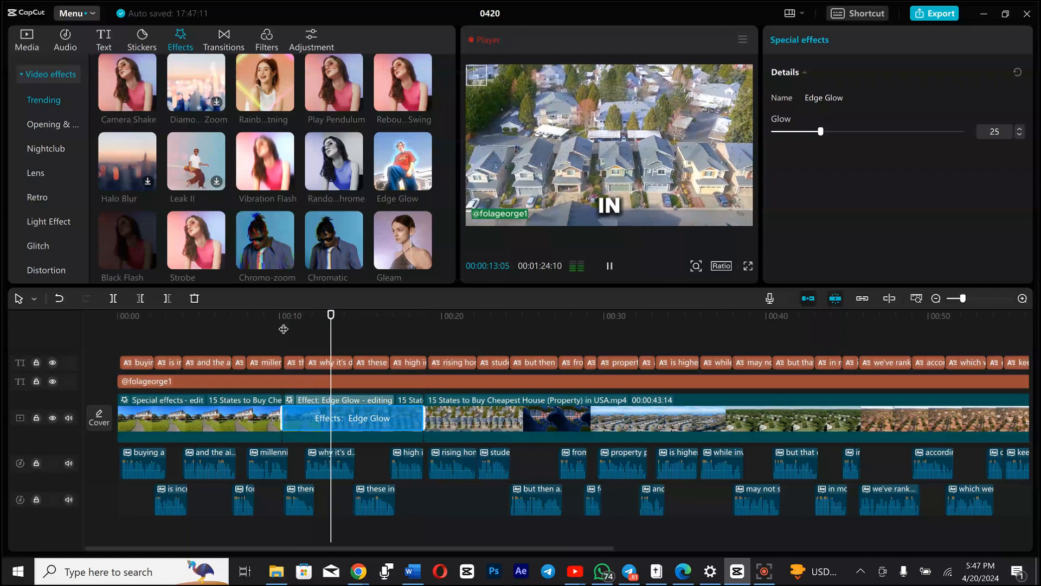
key("space")
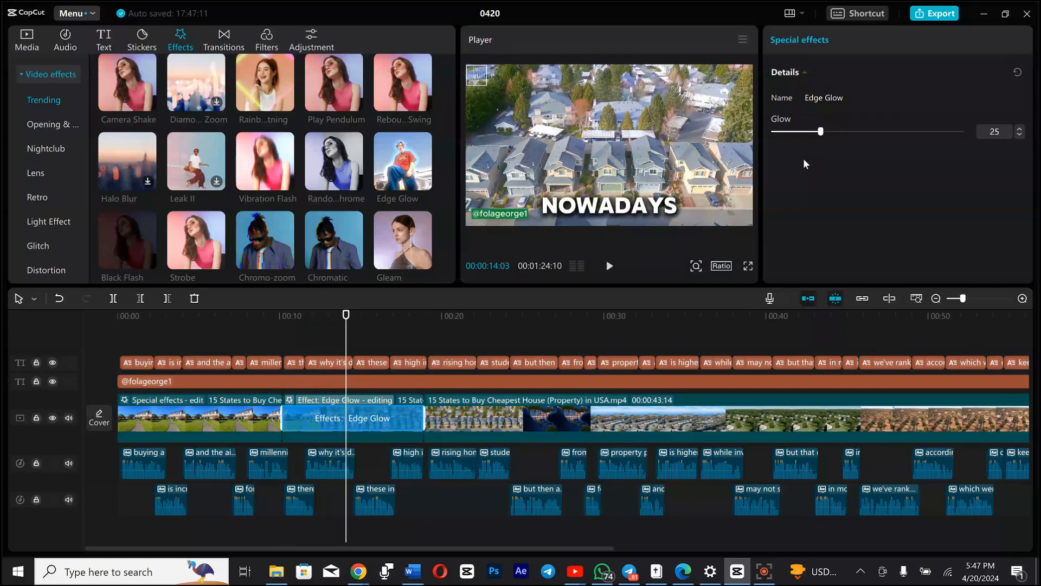
- Test the Edge Glow effect at Glow 0 and set its final Glow value to 40
left_click_drag(820, 131, 782, 163)
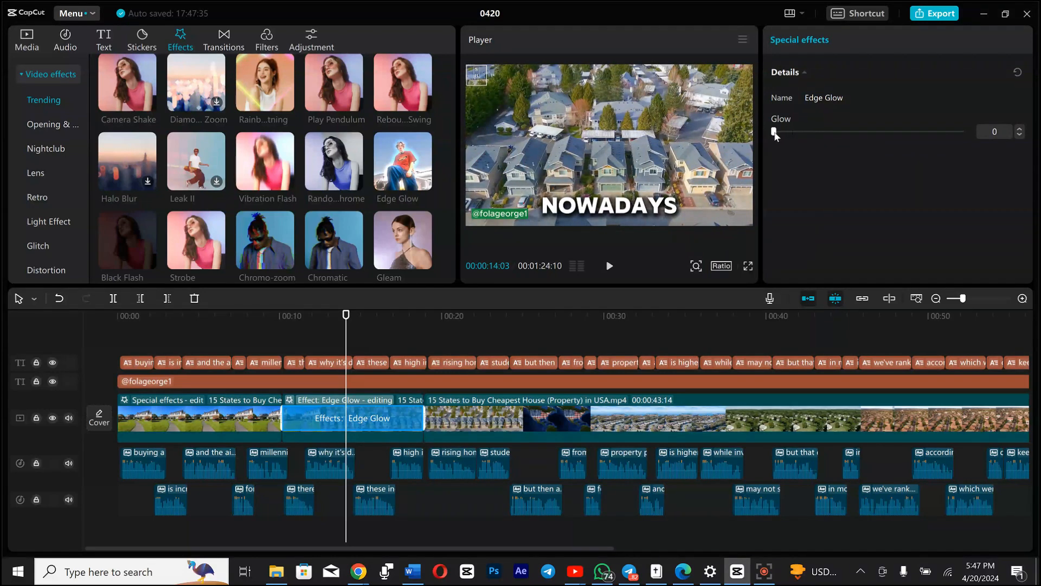
left_click_drag(804, 140, 847, 139)
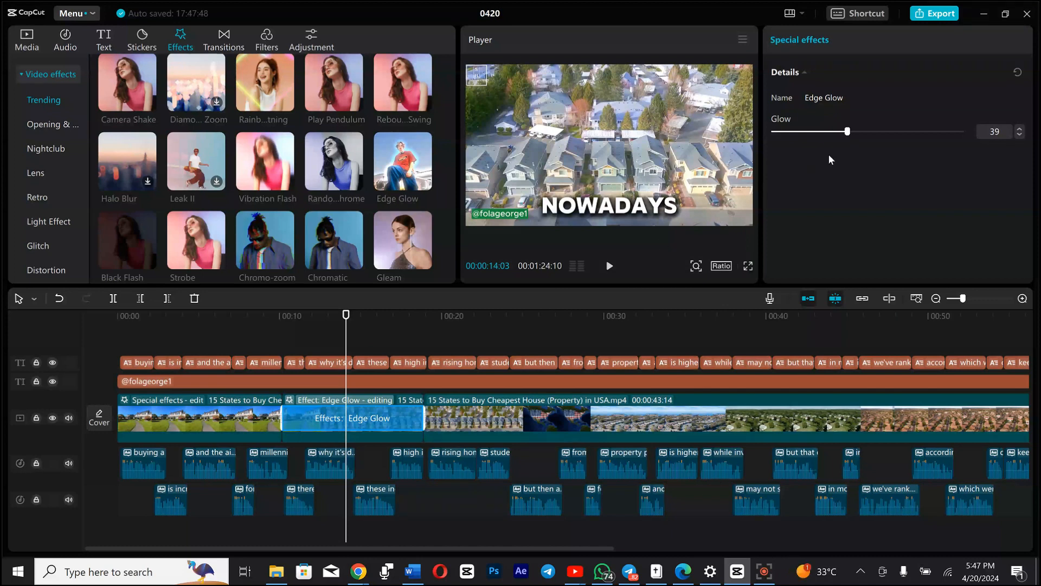
left_click(1019, 128)
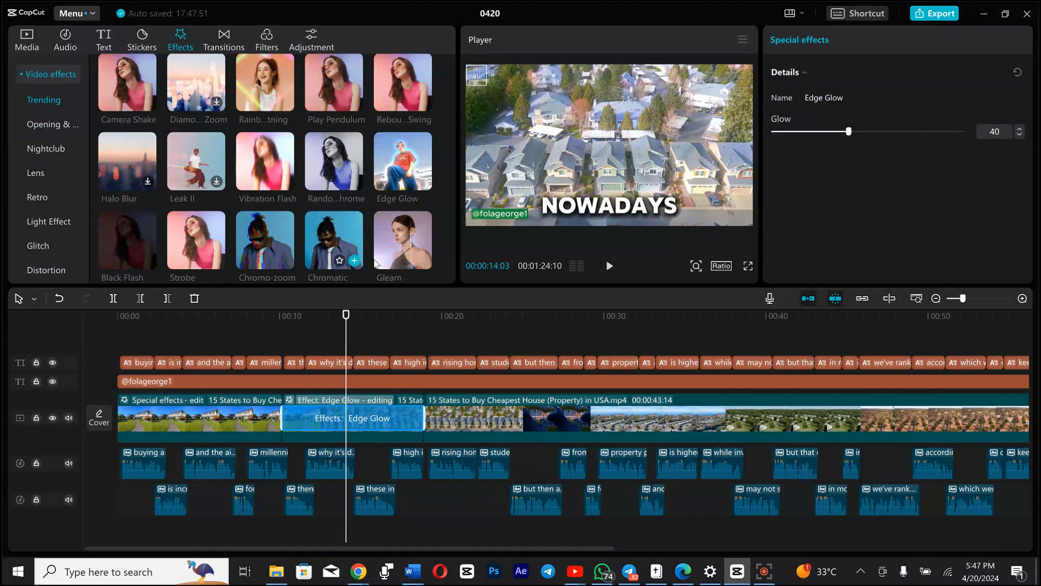
- Split the house clip at 00:00:25:03 and apply the Blu-ray Scanning effect to the segment just before the cut
left_click(510, 354)
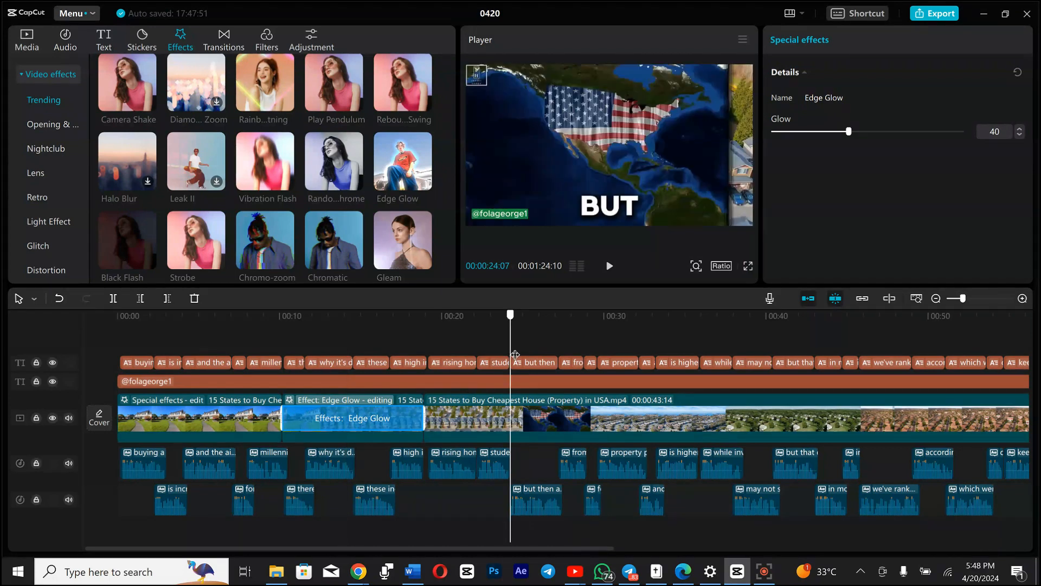
left_click_drag(515, 354, 525, 355)
left_click(529, 416)
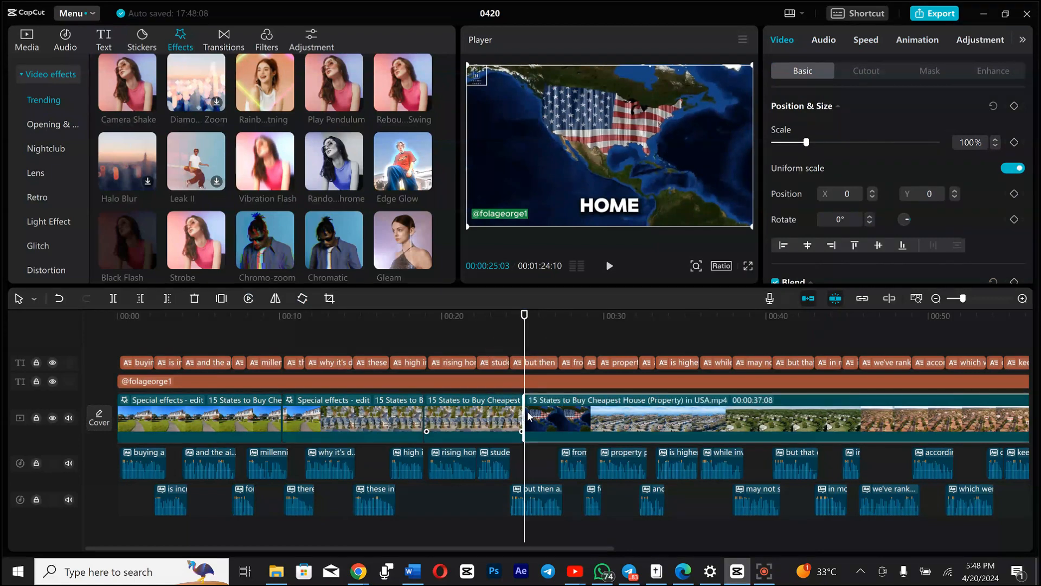
key("ctrl+b")
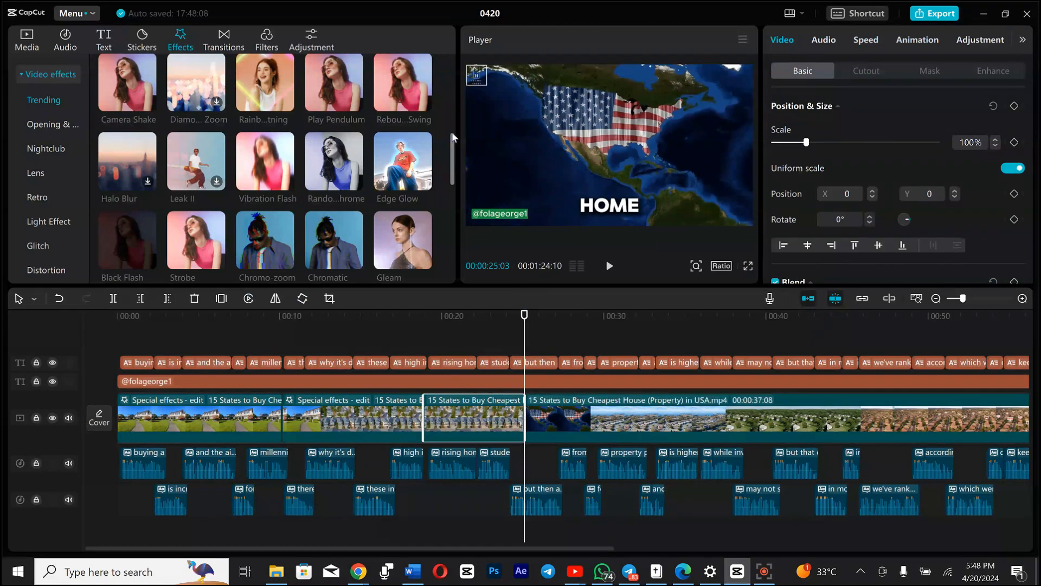
left_click_drag(453, 144, 435, 162)
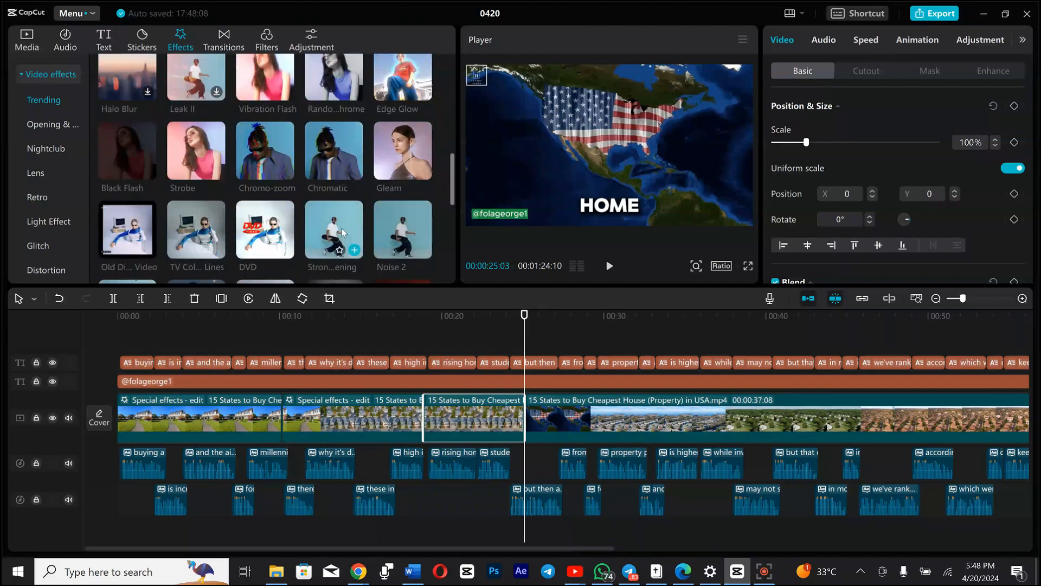
left_click_drag(451, 187, 433, 112)
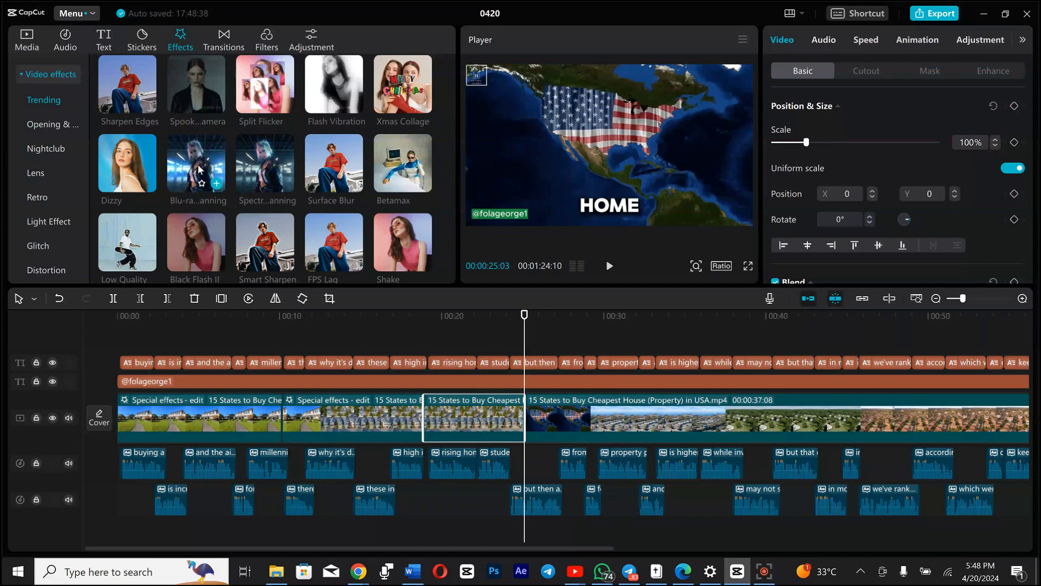
left_click_drag(199, 170, 455, 420)
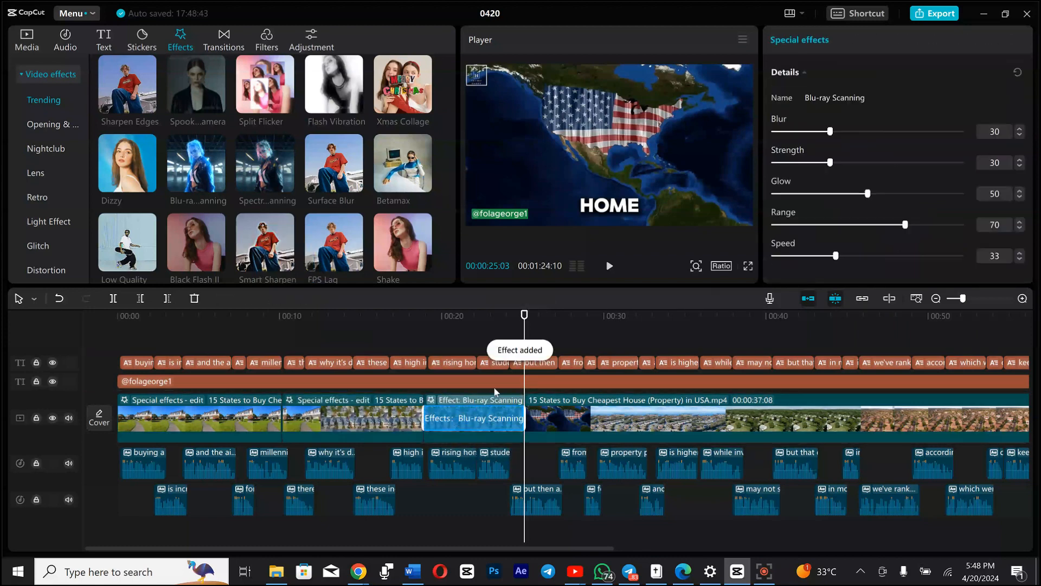
- Preview the Blu-ray Scanning segment from near its start and scrub through the rest of it
left_click_drag(524, 321, 433, 366)
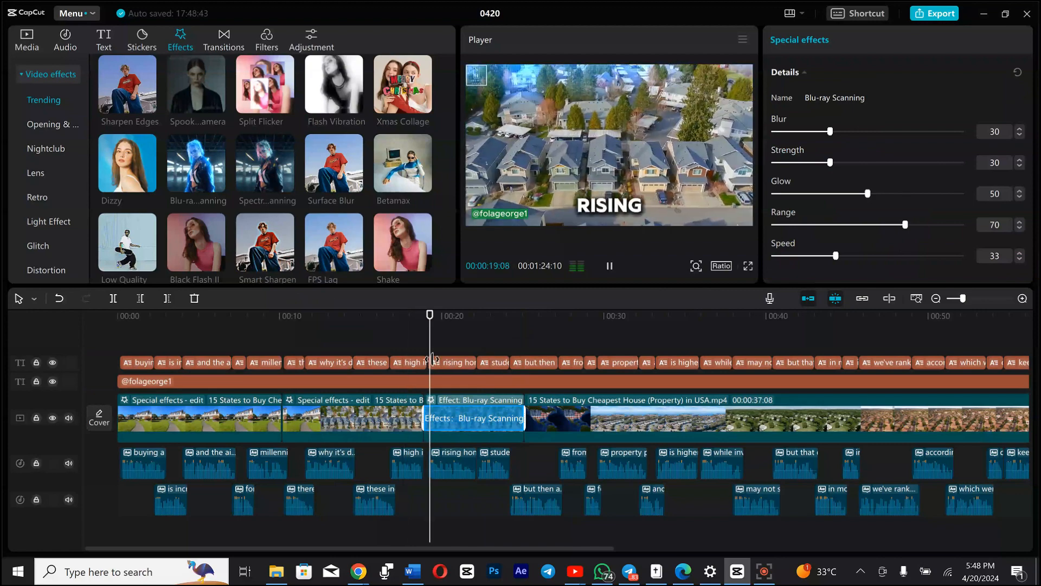
key("space")
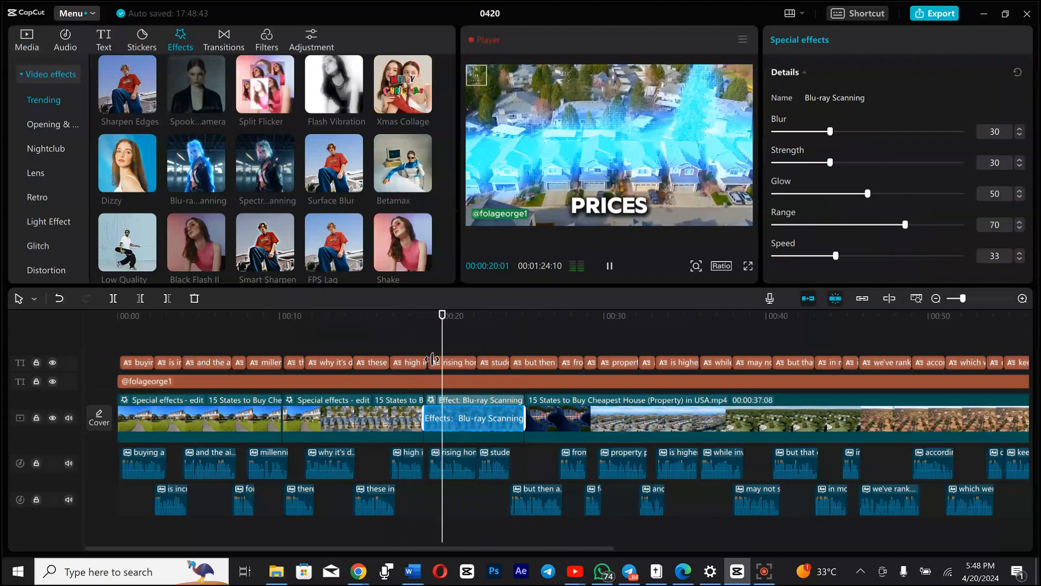
key("space")
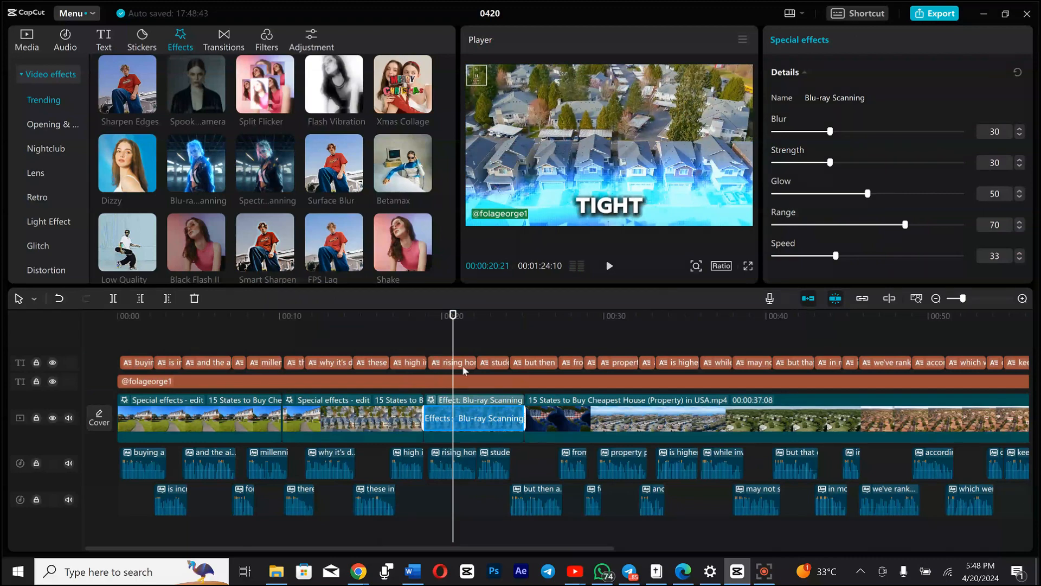
left_click_drag(453, 334, 517, 359)
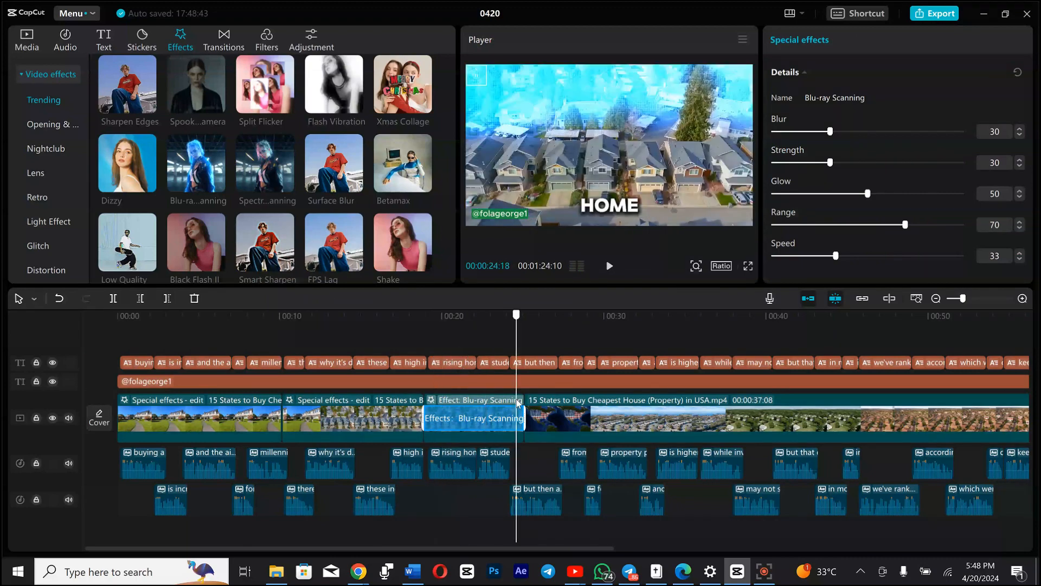
mouse_move(472, 397)
left_mouse_down()
mouse_move(493, 398)
mouse_move(484, 395)
left_mouse_up()
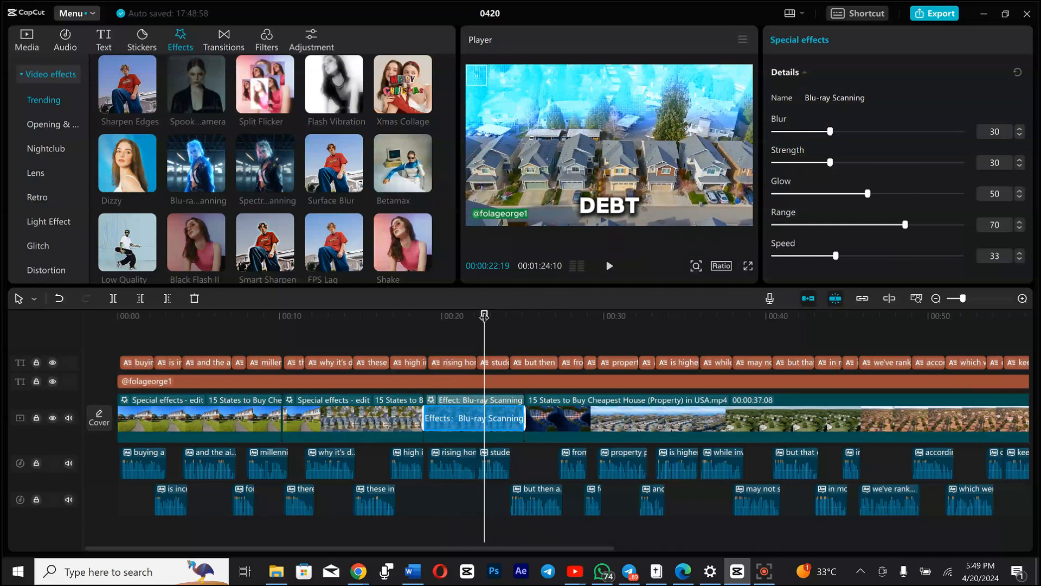
- Return the playhead to the start of the timeline and download the first four tracks of the Vlog music collection
left_click_drag(484, 315, 117, 315)
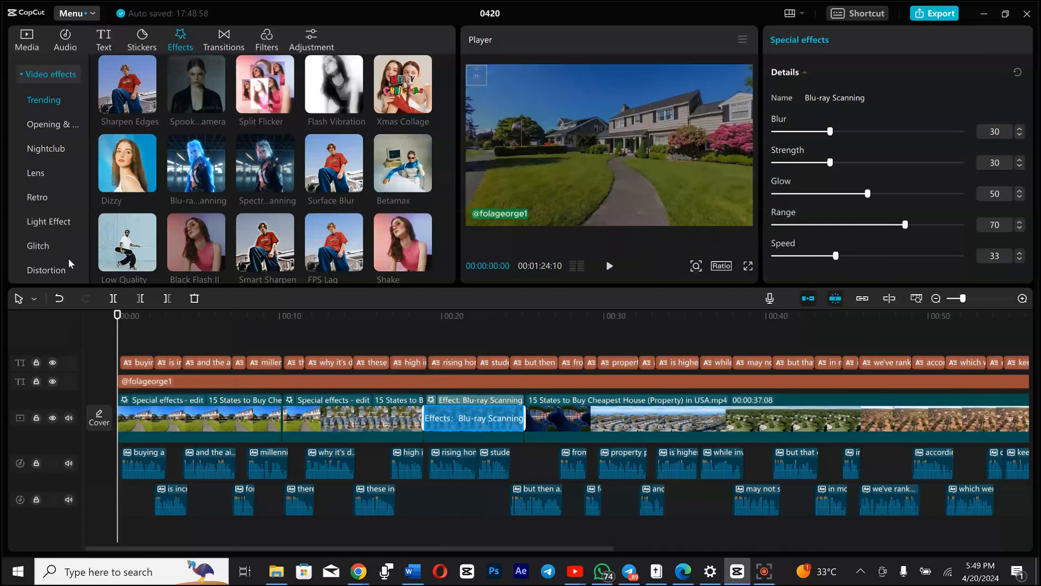
left_click(66, 41)
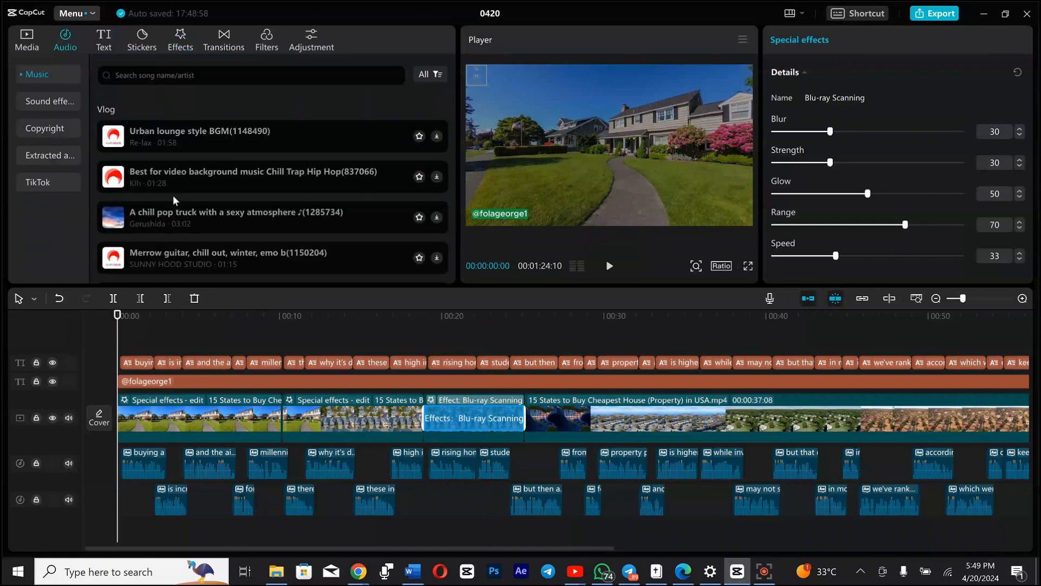
left_click(437, 137)
left_click(437, 176)
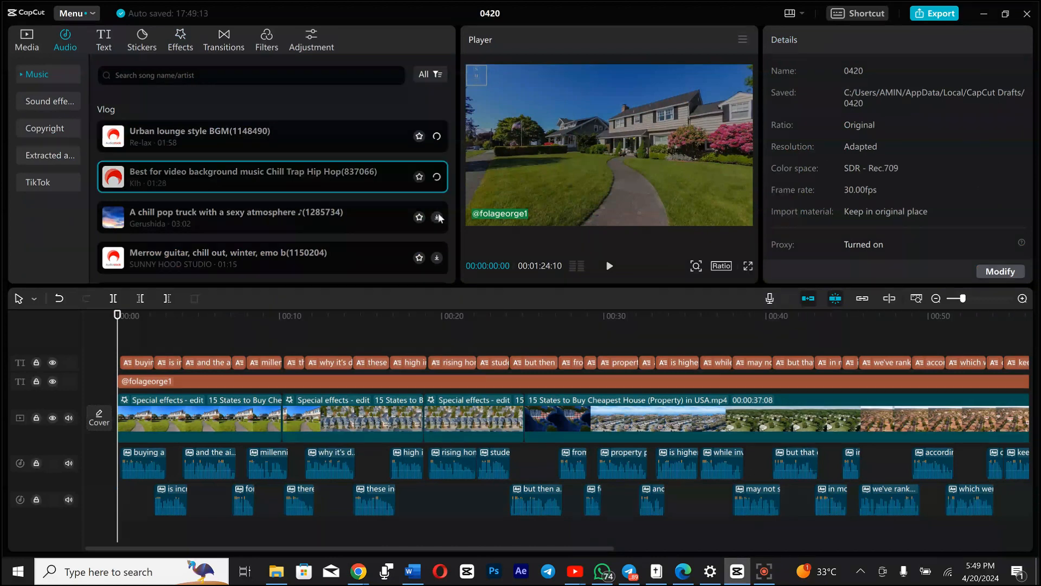
left_click(438, 217)
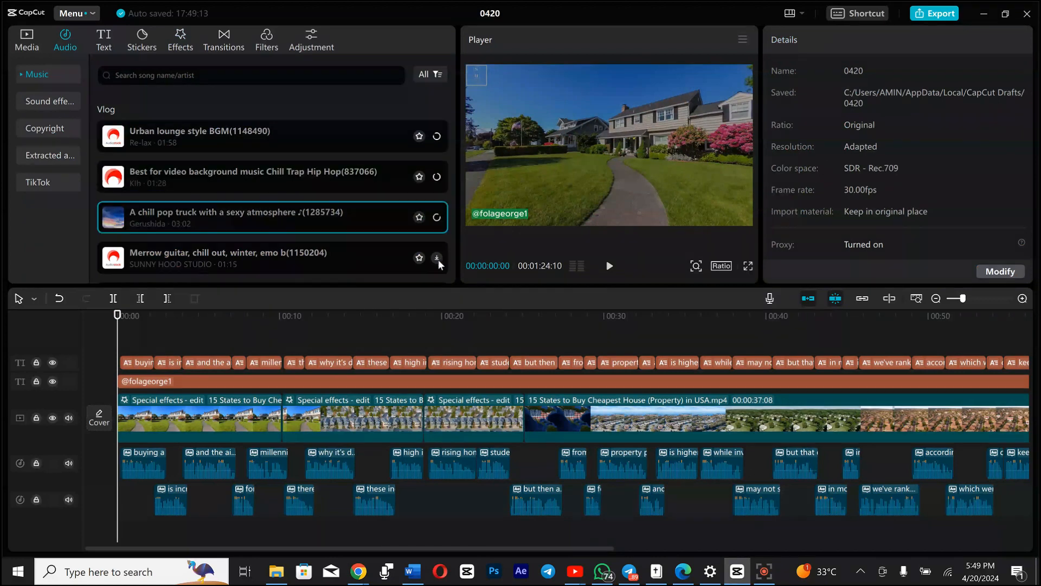
left_click(437, 259)
mouse_move(454, 106)
left_mouse_down()
mouse_move(451, 257)
mouse_move(440, 92)
left_mouse_up()
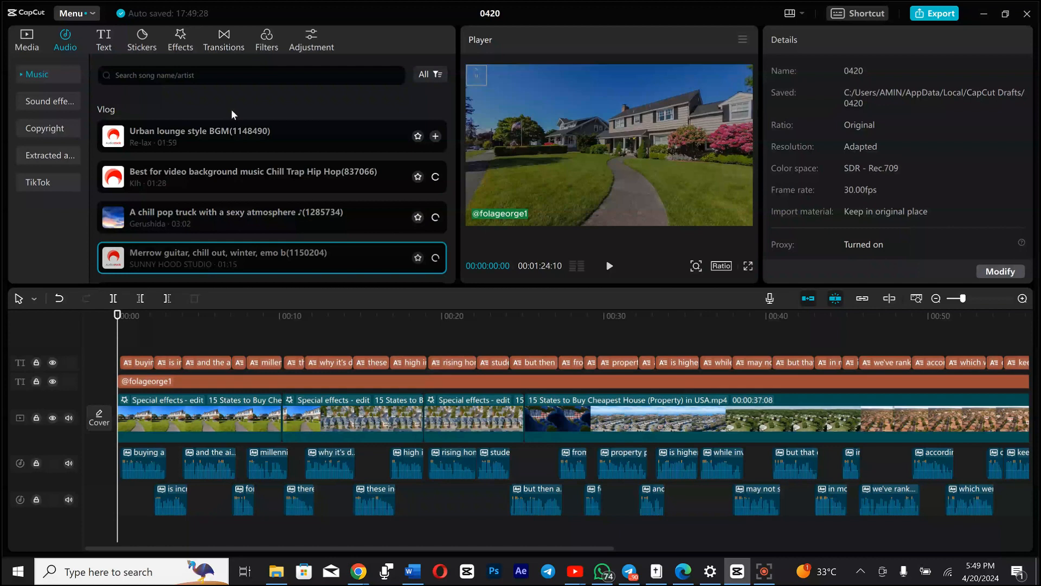
- Open the local media import and look through the Documents and VivoY53s Music folders for a background track
left_click(28, 39)
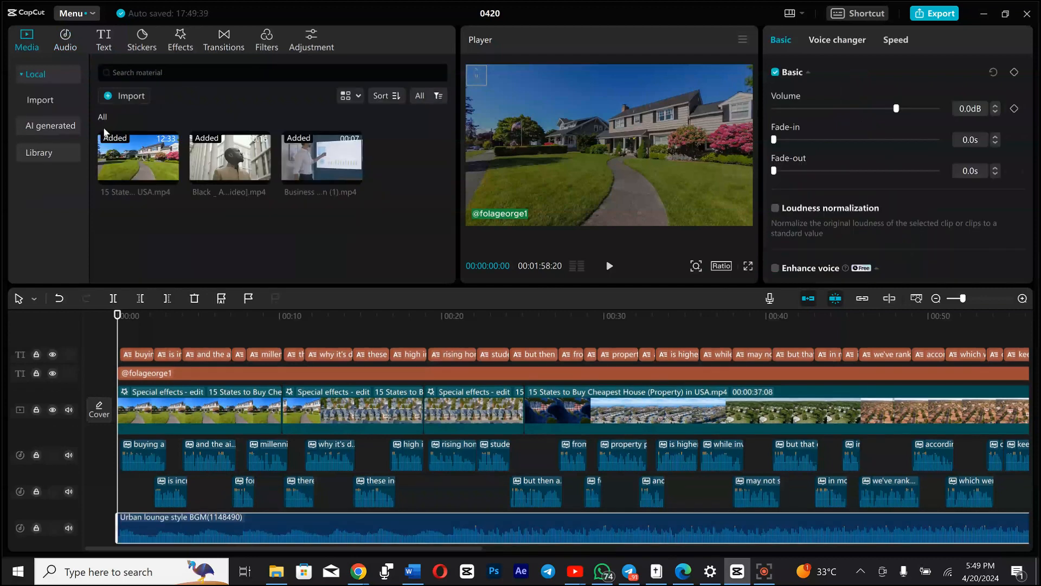
left_click(122, 97)
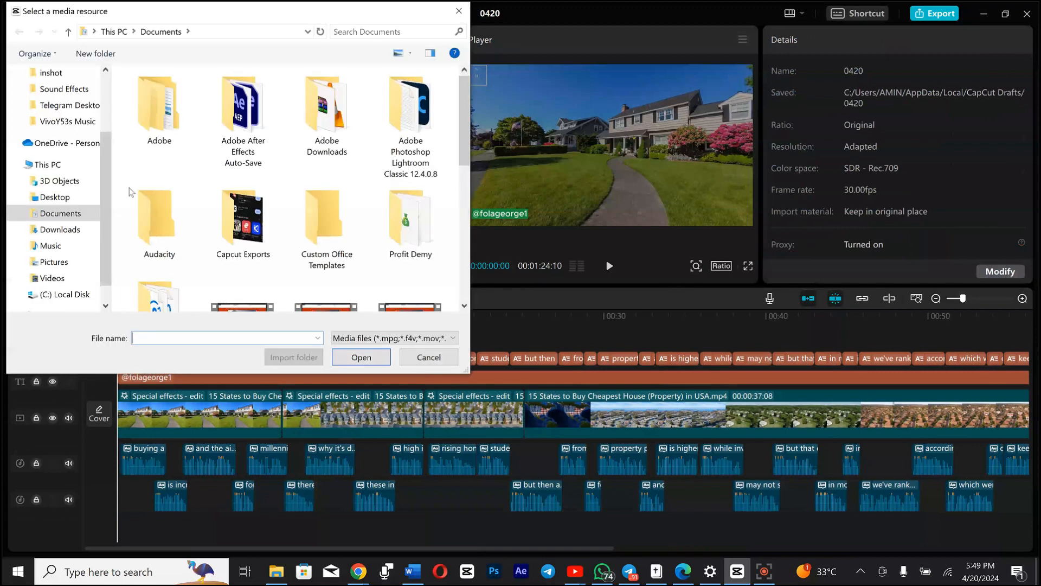
left_click_drag(465, 148, 457, 251)
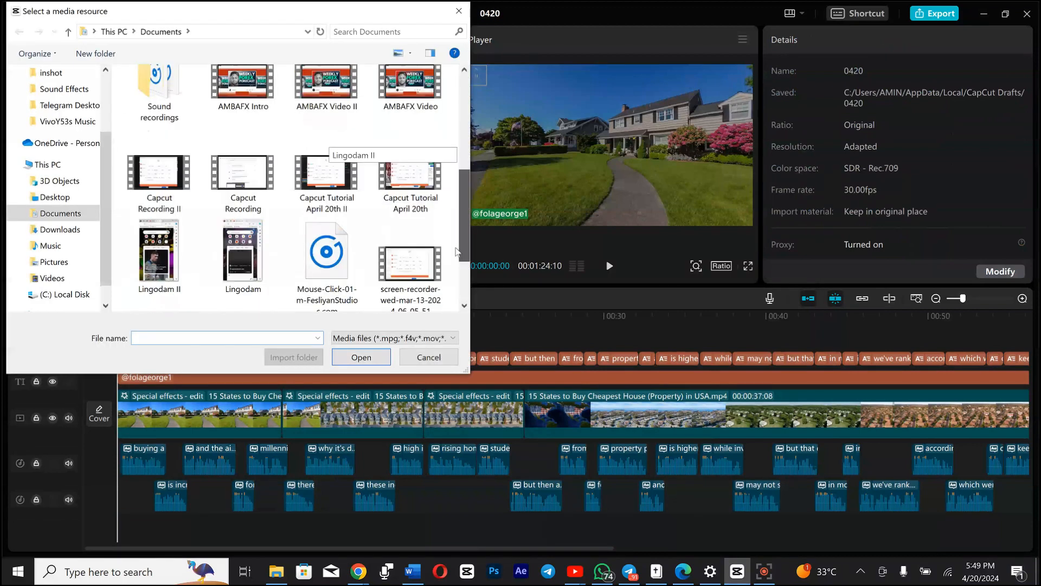
scroll(457, 251, "up", 5)
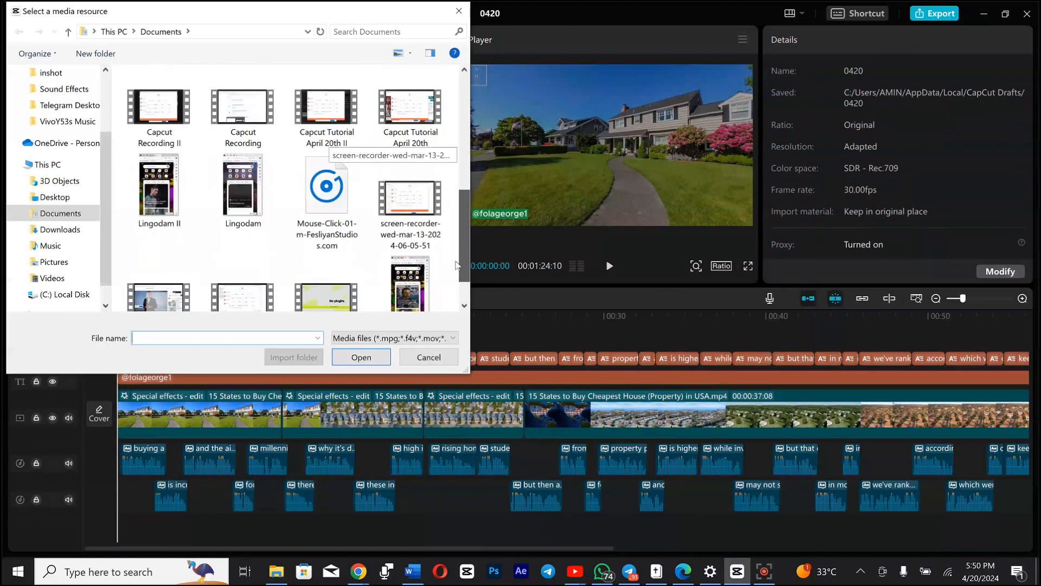
left_click(59, 245)
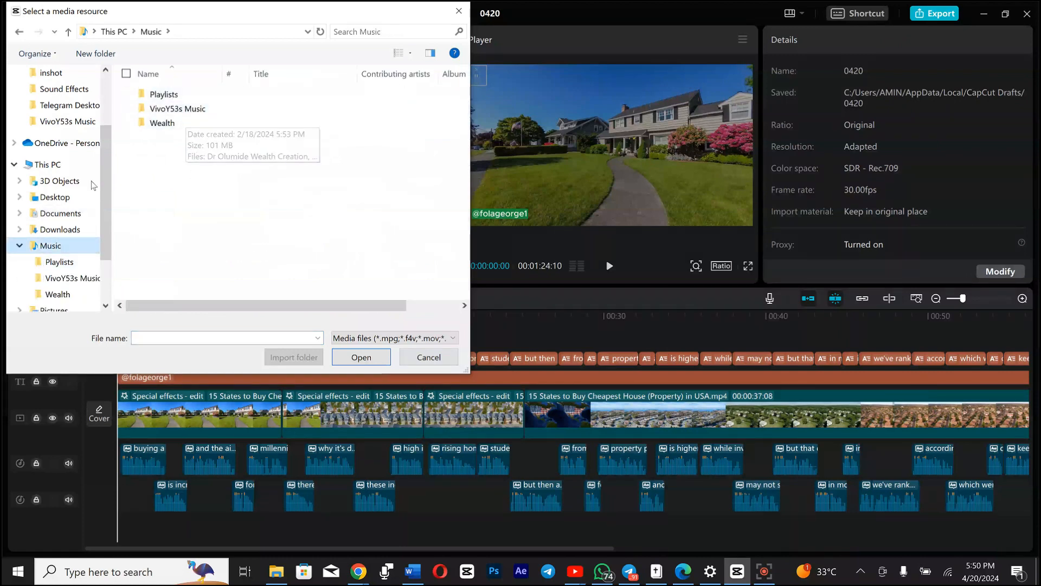
left_click(170, 110)
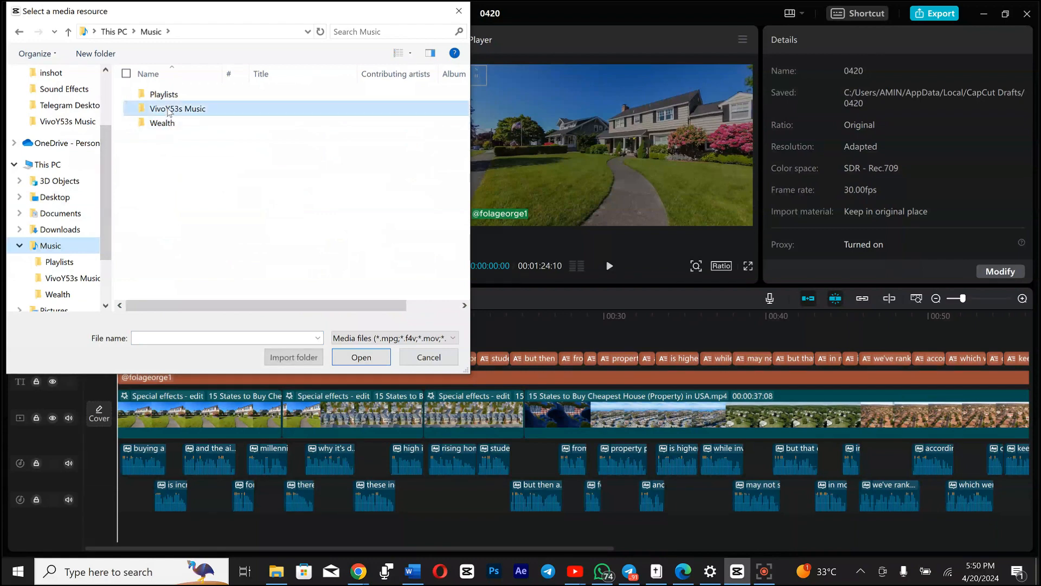
double_click(301, 101)
left_click_drag(461, 114, 449, 131)
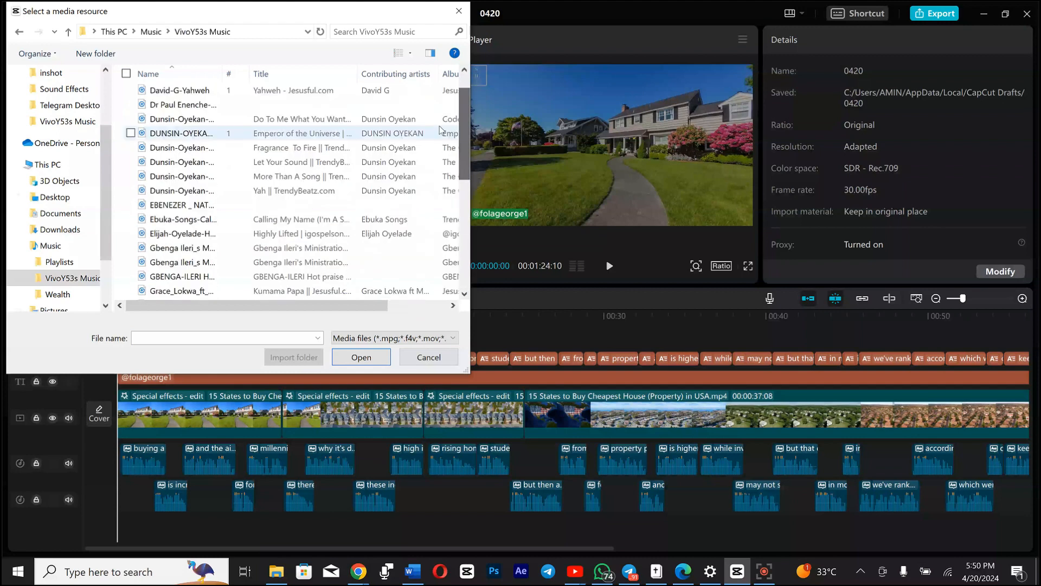
- Import melodyloops-preview-the-power-of-winning-1m0s.mp3 from Downloads and place it at the timeline start on a new track below the voice-over
left_click(80, 232)
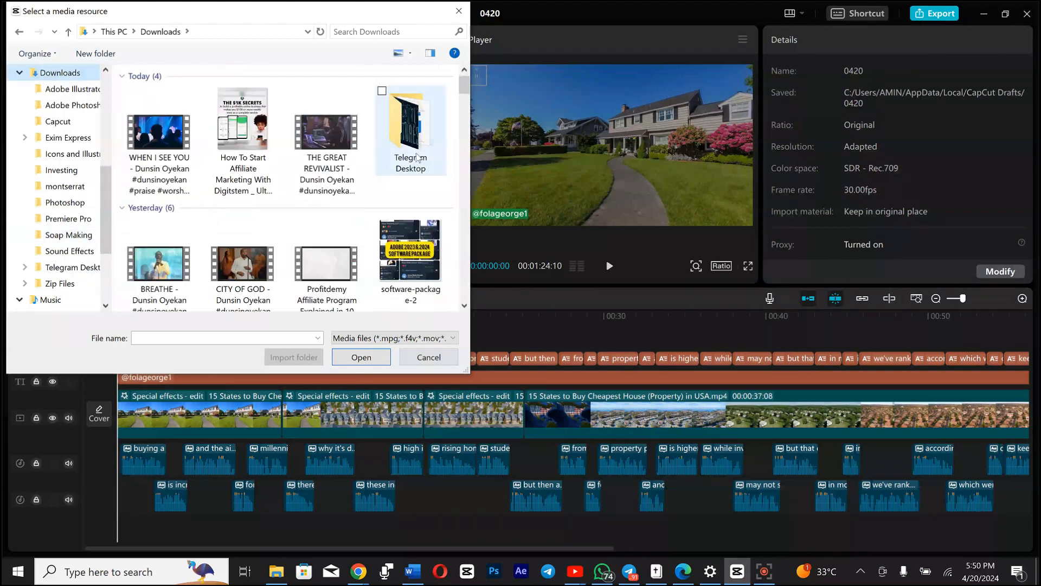
left_click_drag(464, 86, 446, 228)
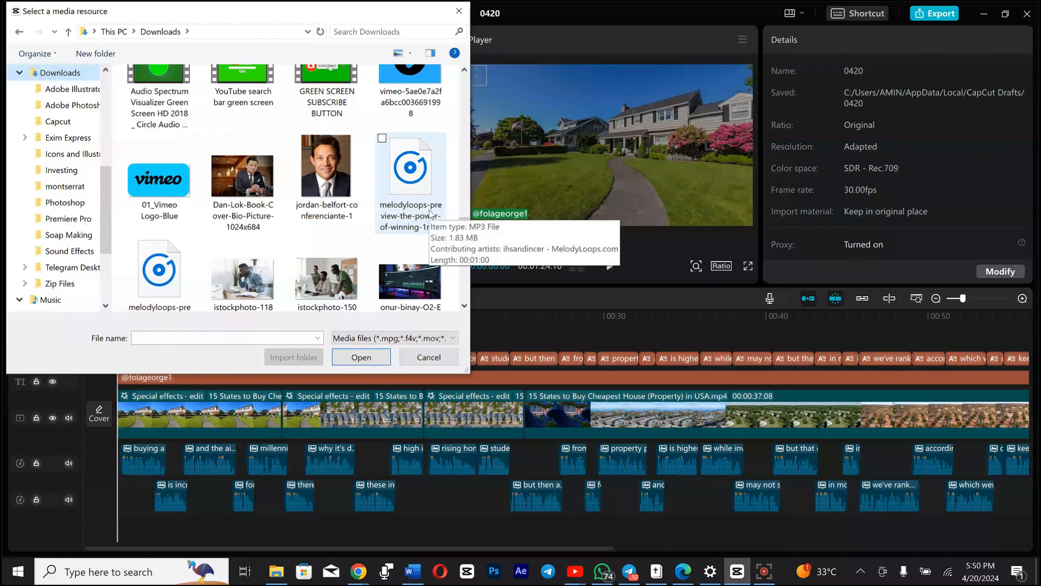
left_click(431, 213)
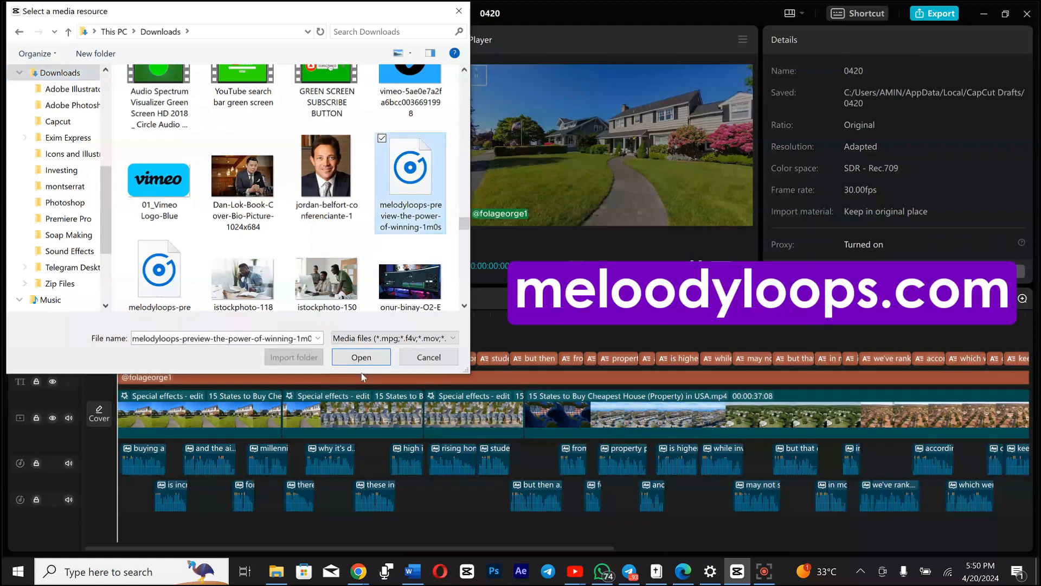
left_click(379, 356)
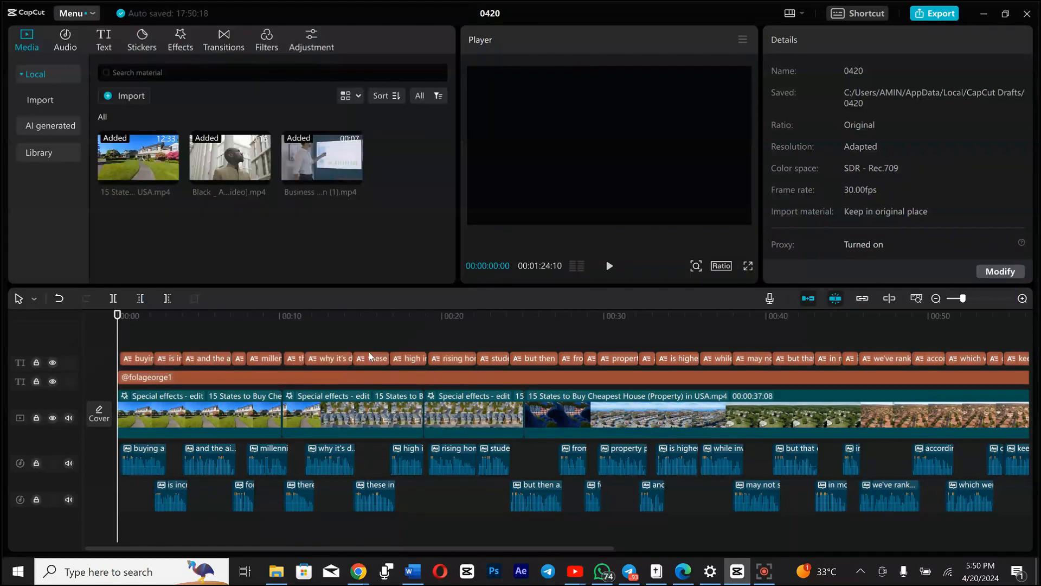
mouse_move(143, 239)
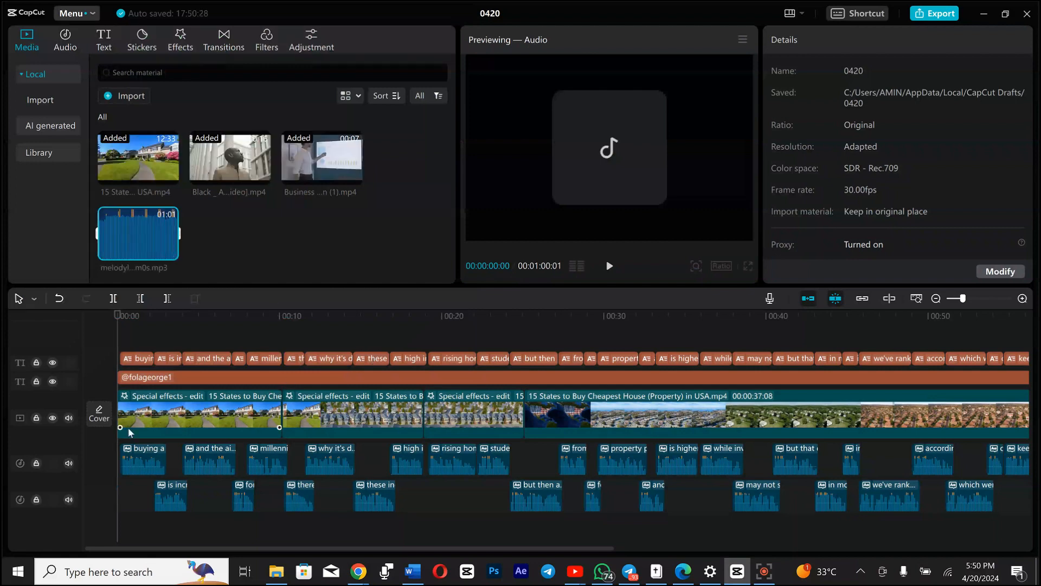
left_click_drag(141, 235, 122, 524)
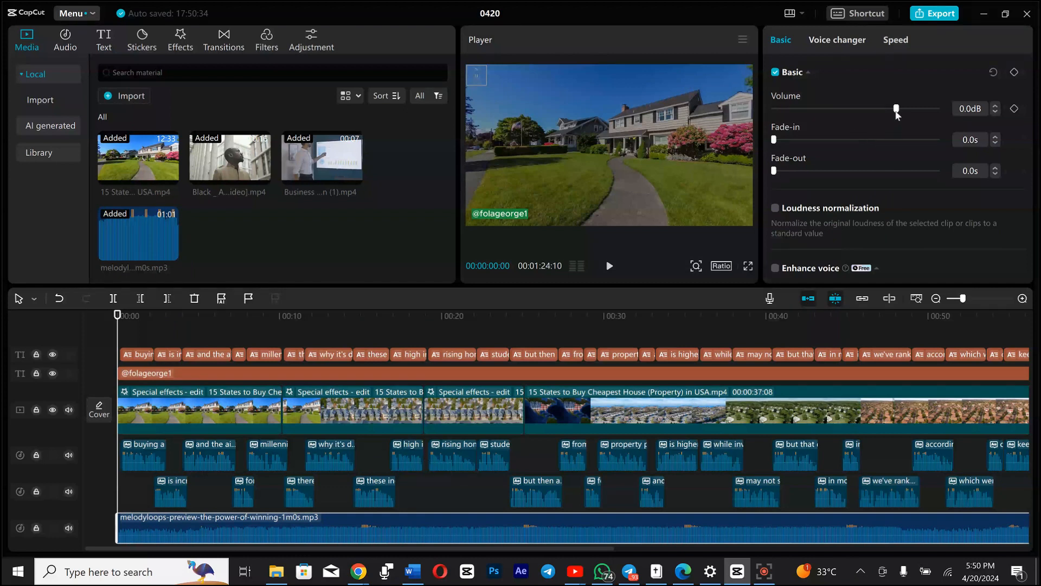
- Lower the background music's volume to -35.5 dB and preview it from the start of the timeline
left_click_drag(896, 108, 824, 110)
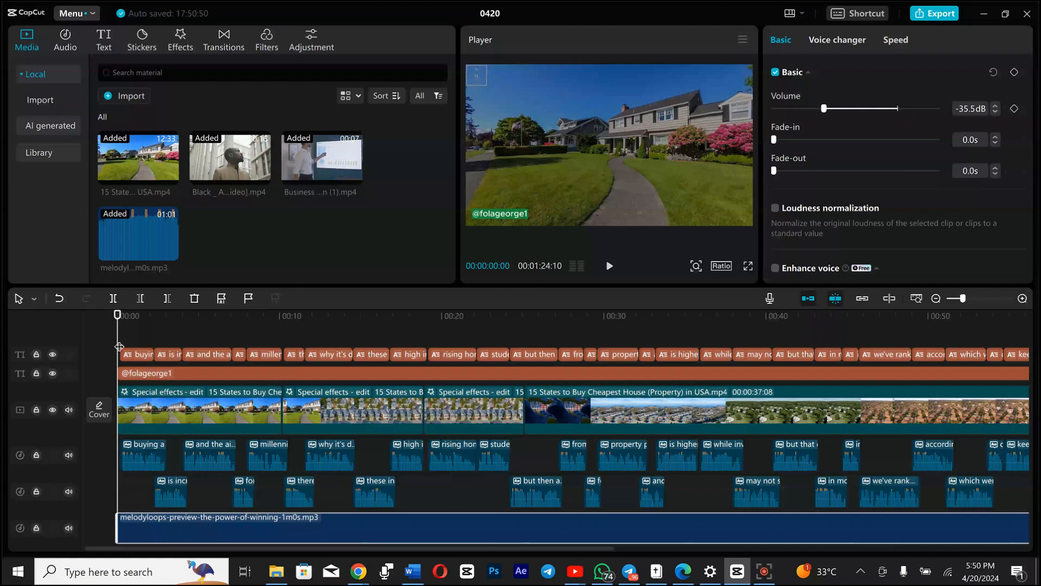
key("space")
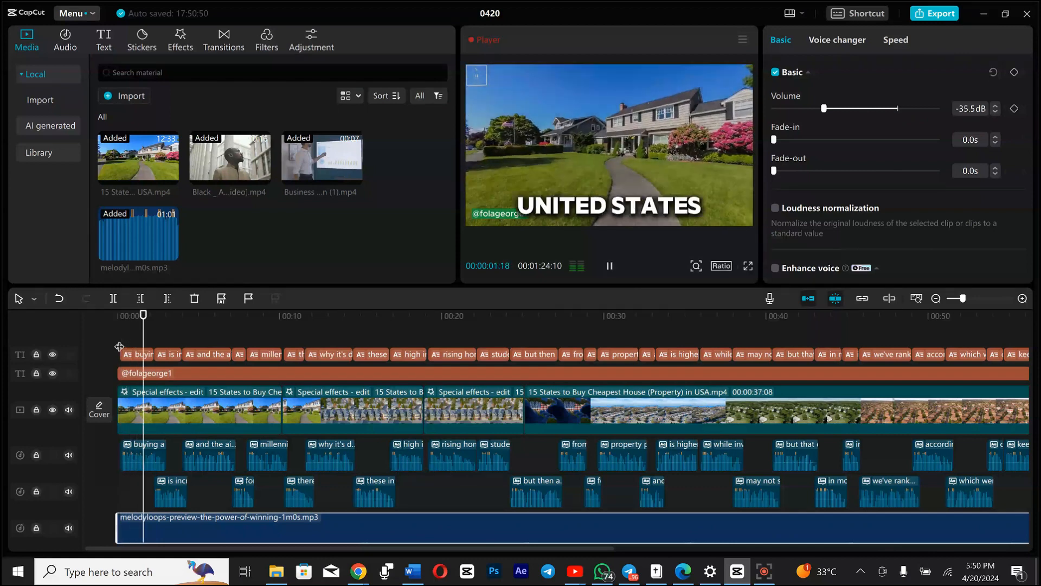
key("space")
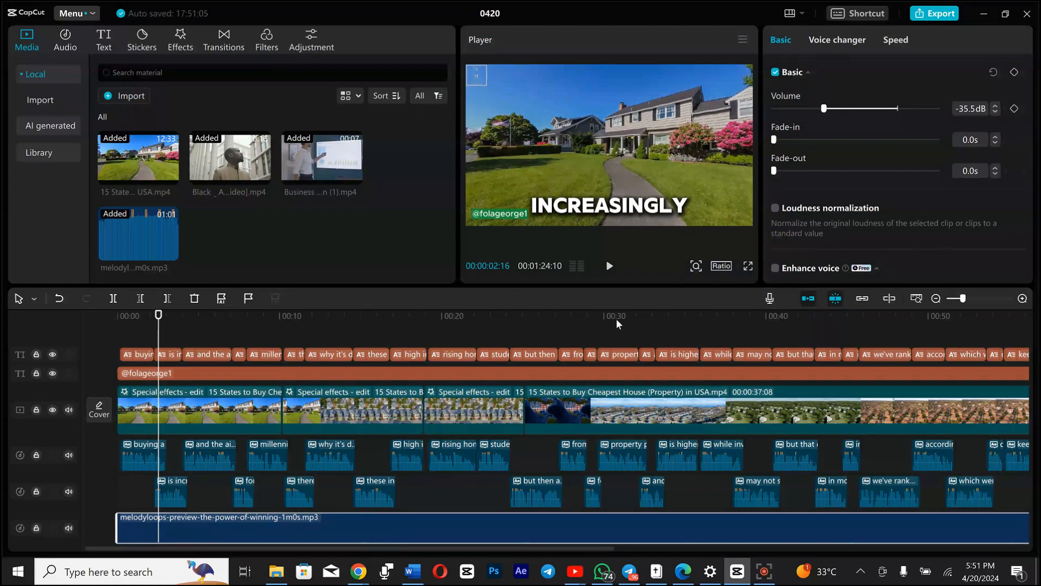
- Set the background music's volume to 0.0 dB and preview it from 00:00:02:16 to about 7 seconds
left_click_drag(823, 109, 890, 113)
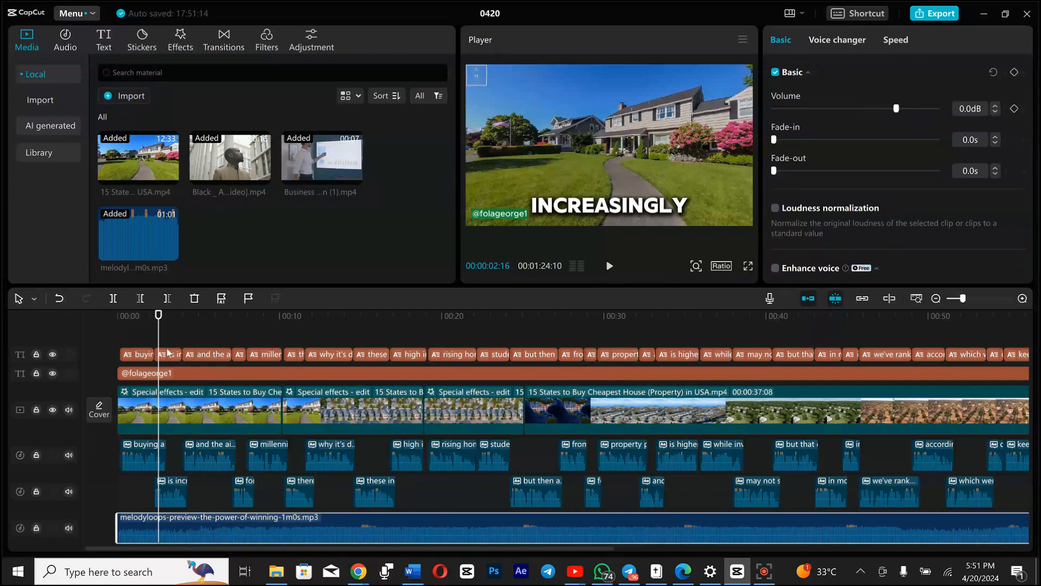
key("space")
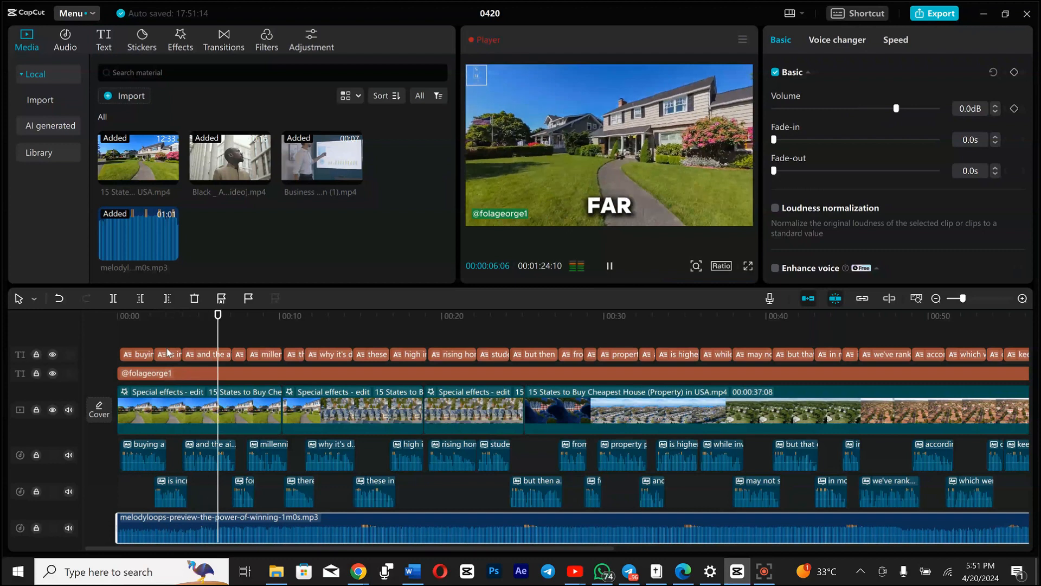
key("space")
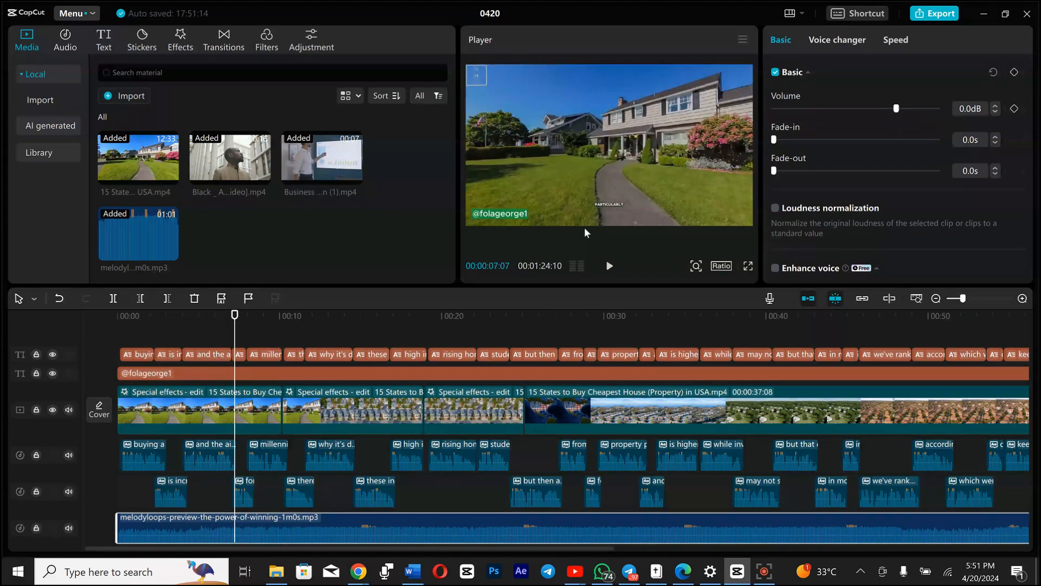
- Set the background music's volume to -9.1 dB and preview it from 00:00:07:07 to about 12 seconds
left_click_drag(897, 109, 876, 111)
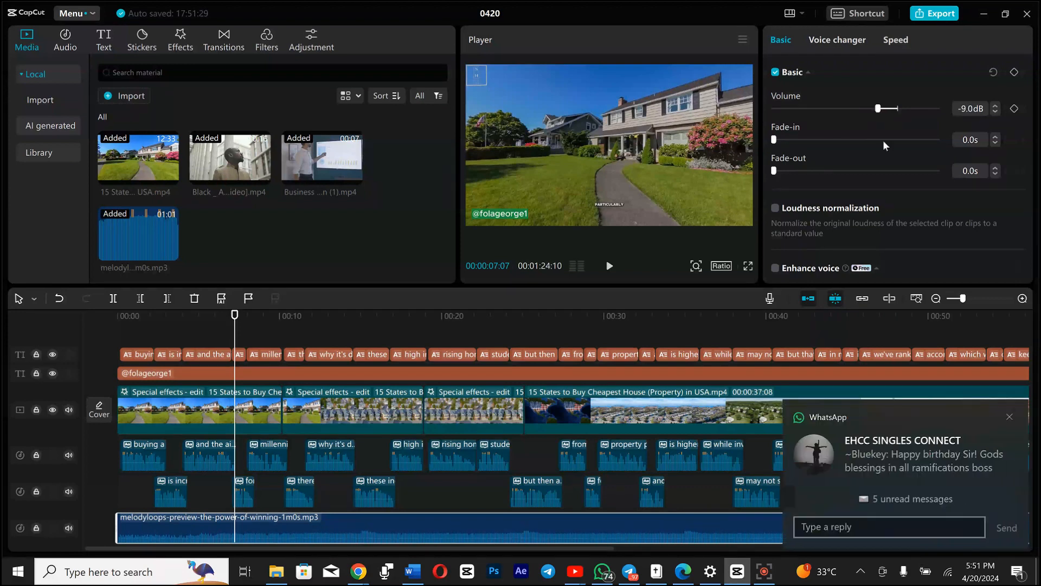
left_click(1010, 417)
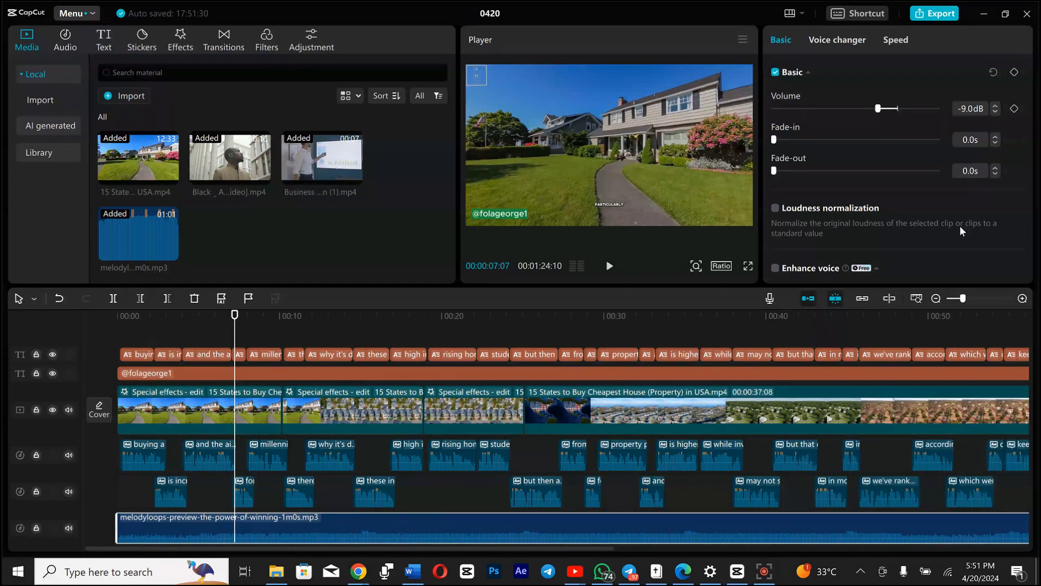
left_click(996, 112)
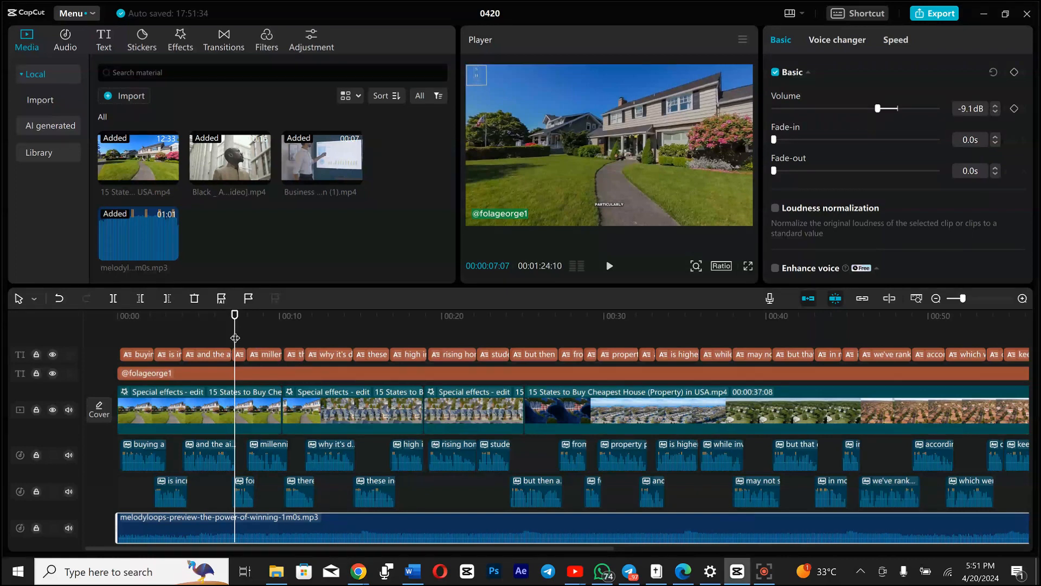
key("space")
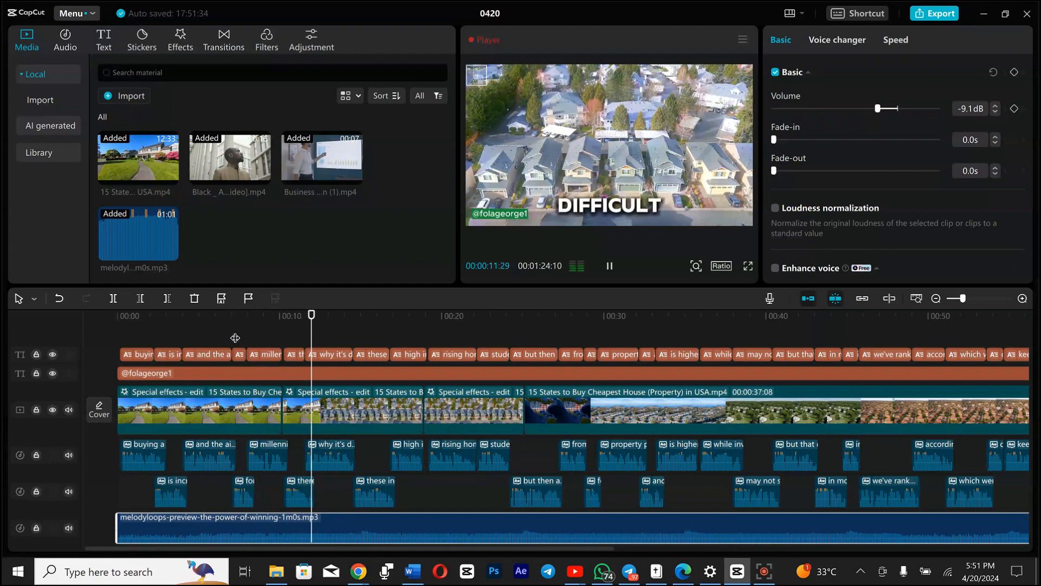
key("space")
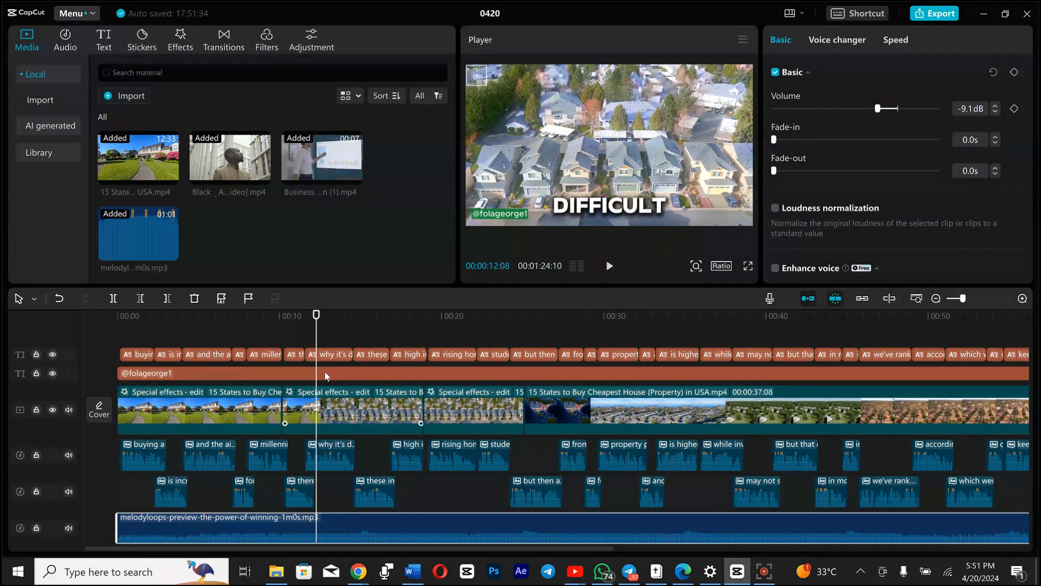
- Look through the music, text, auto captions, stickers, effects and adjustment libraries
left_click(67, 45)
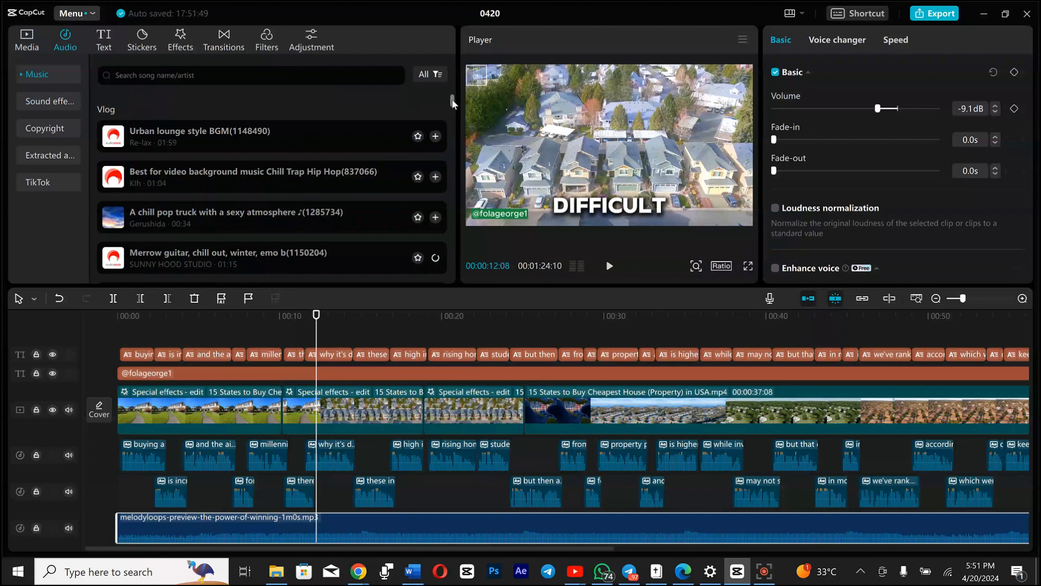
scroll(445, 162, "down", 10)
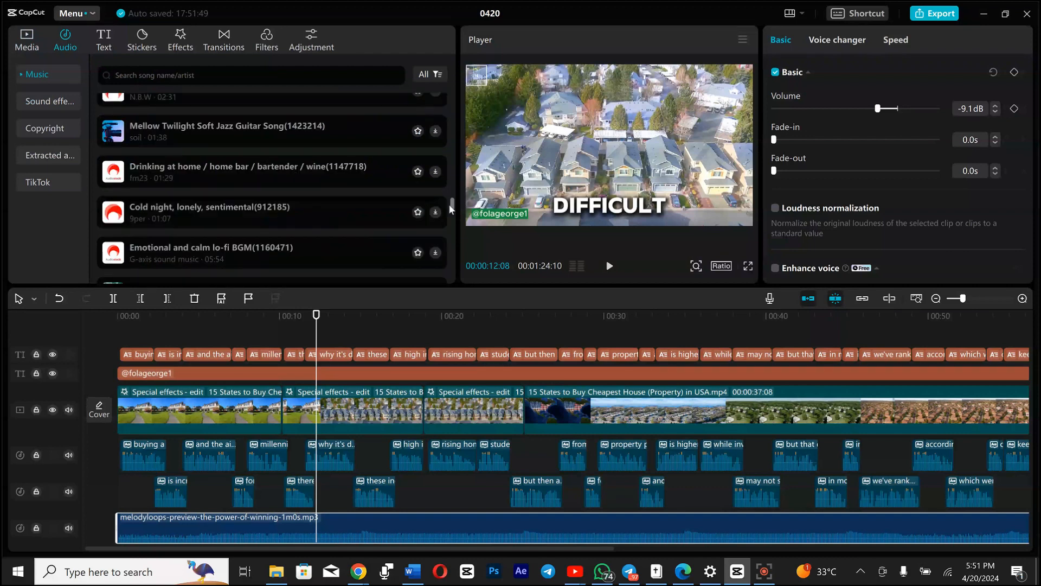
left_click(102, 46)
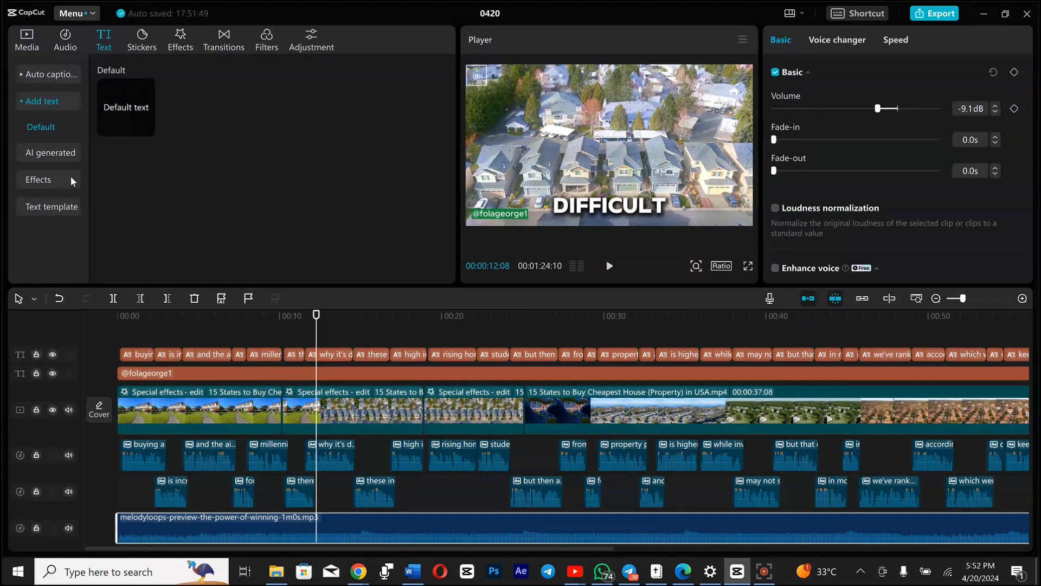
left_click(64, 77)
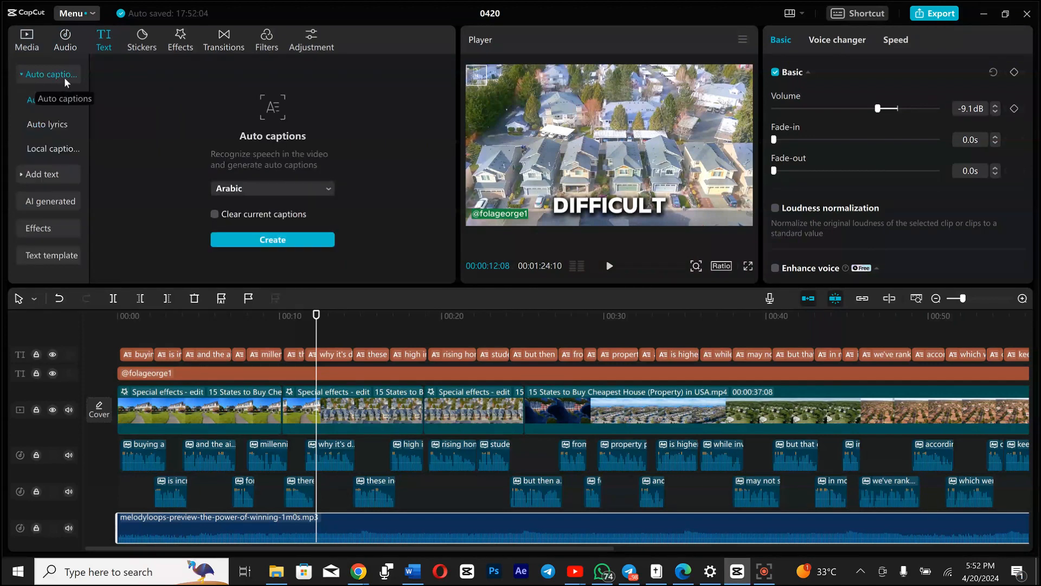
left_click(139, 42)
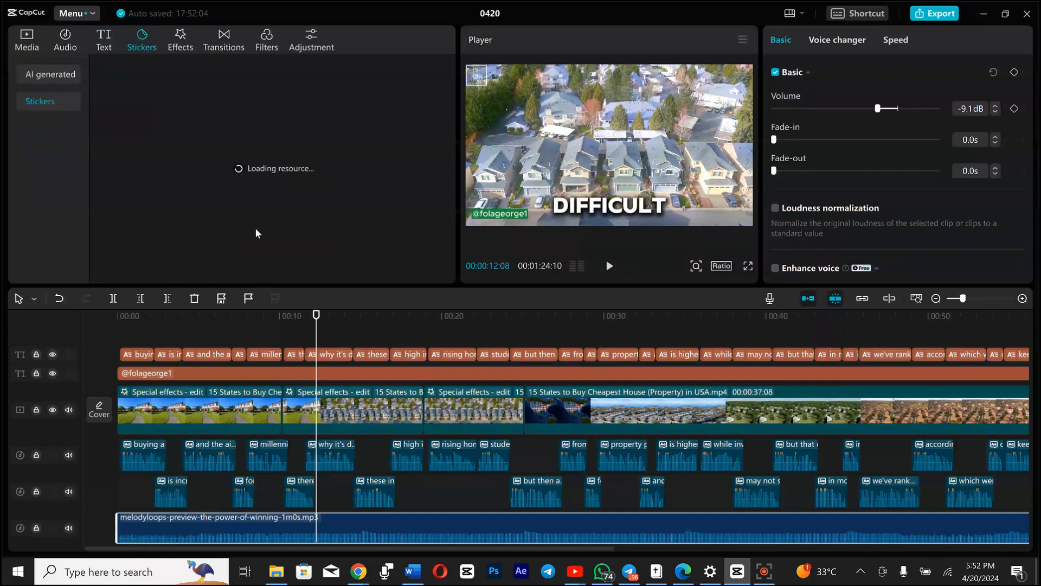
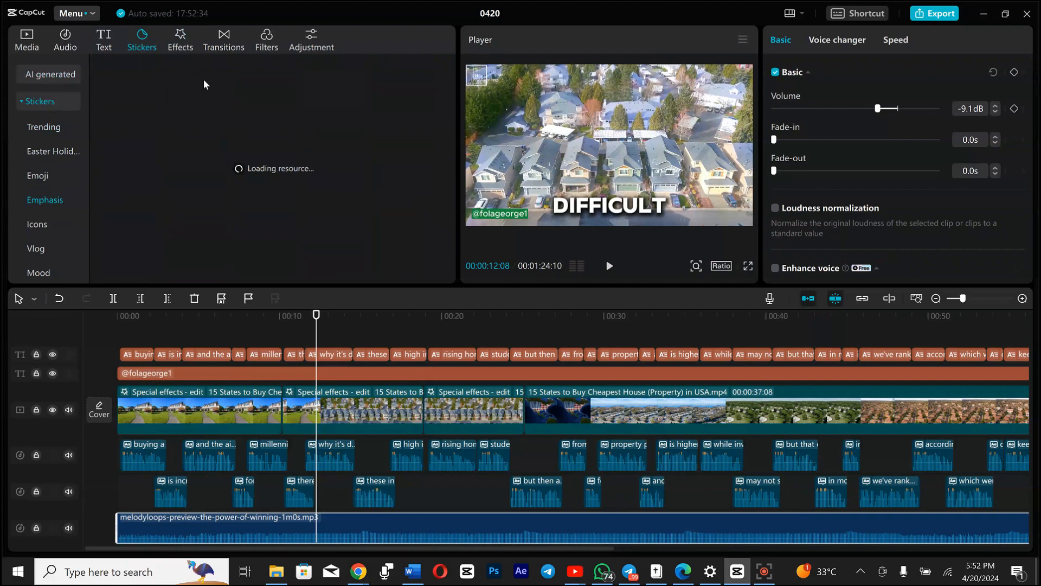
left_click(198, 46)
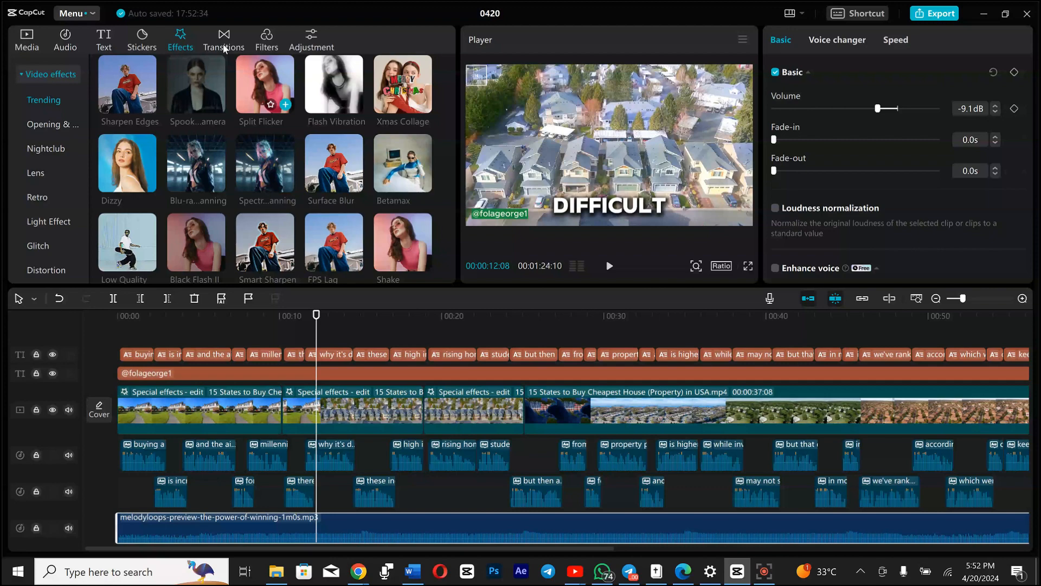
left_click(311, 41)
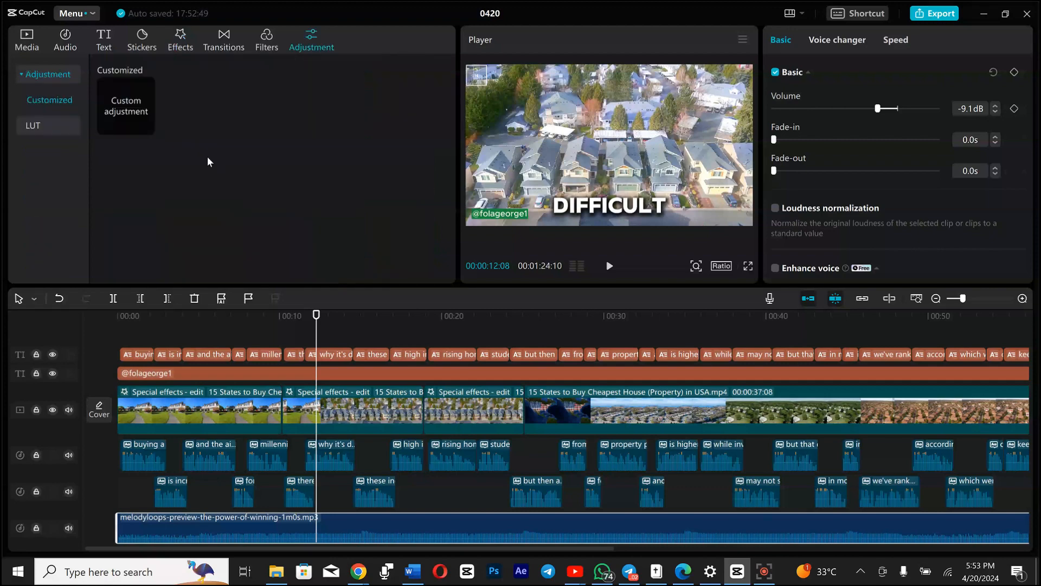
- Download the ten coloured arrow-pointer stickers in the first two rows of the Emphasis sticker category
left_click(141, 45)
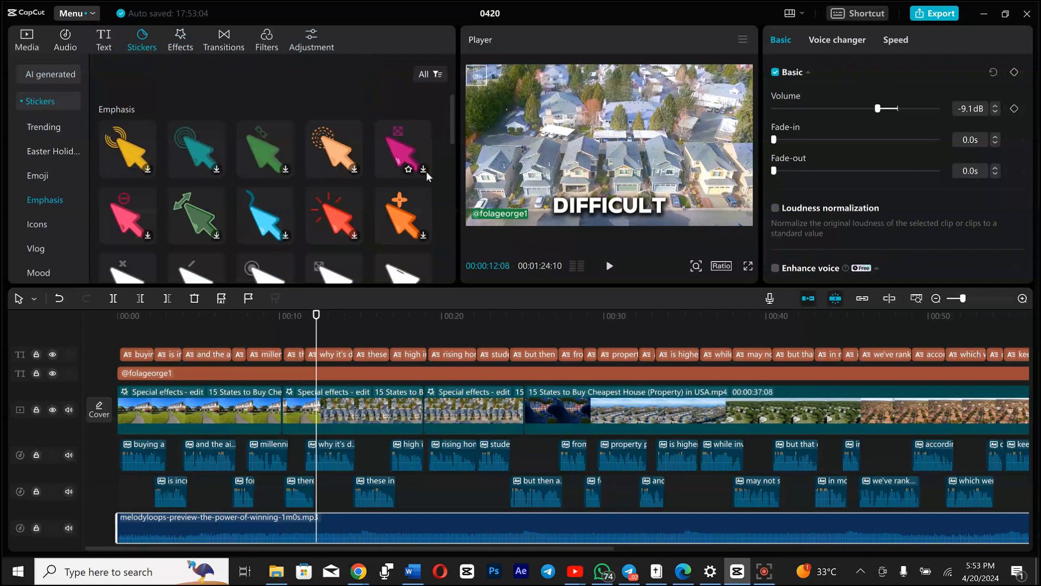
left_click(147, 169)
left_click(148, 234)
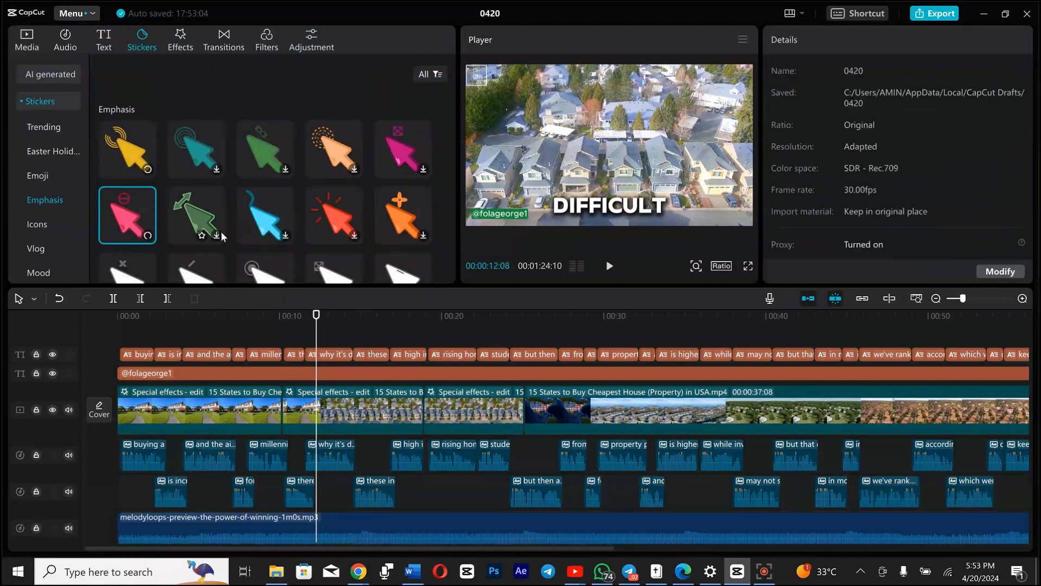
left_click(219, 235)
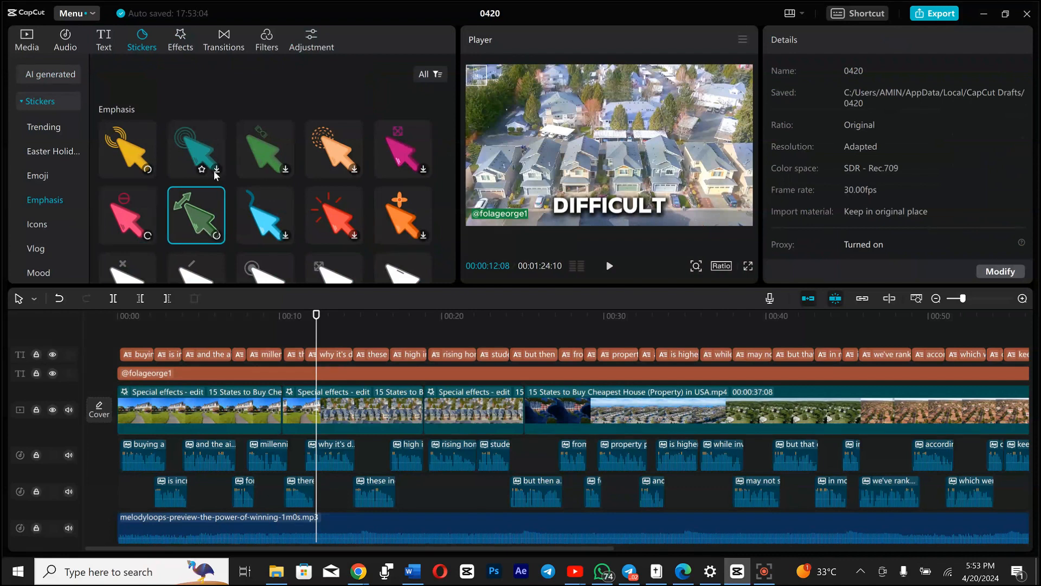
left_click(217, 169)
left_click(289, 168)
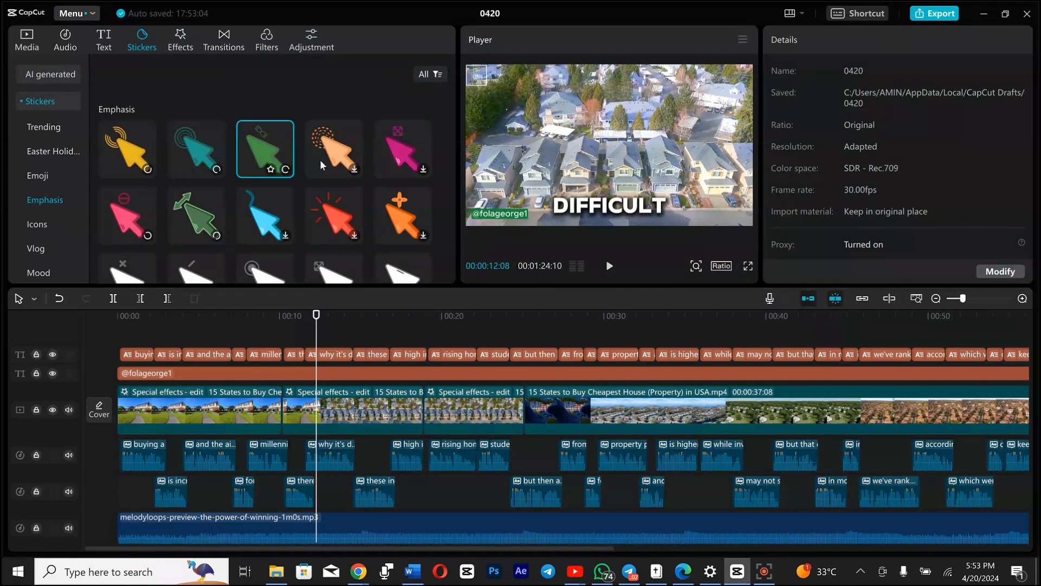
left_click(320, 160)
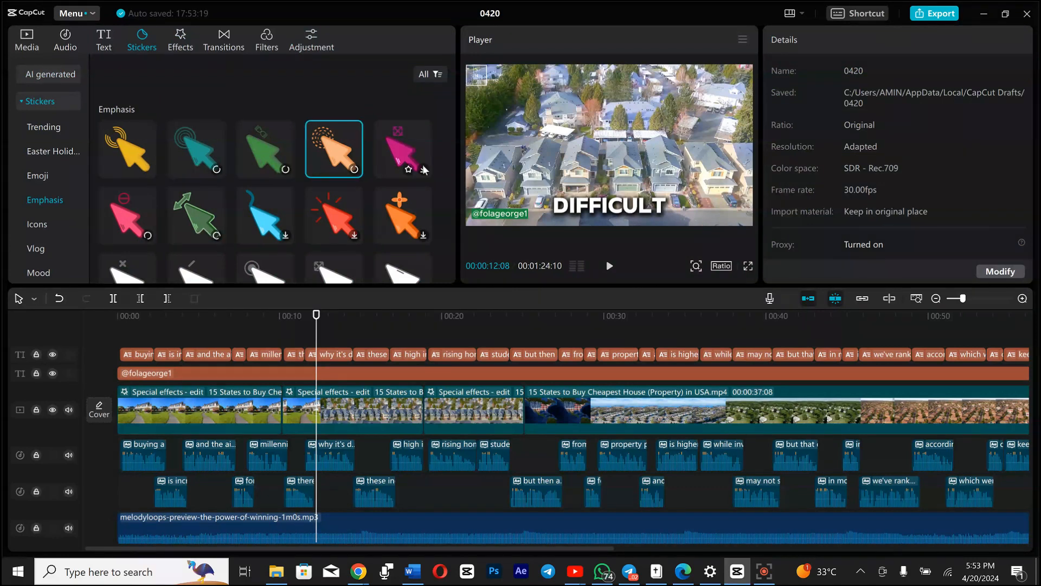
left_click(424, 174)
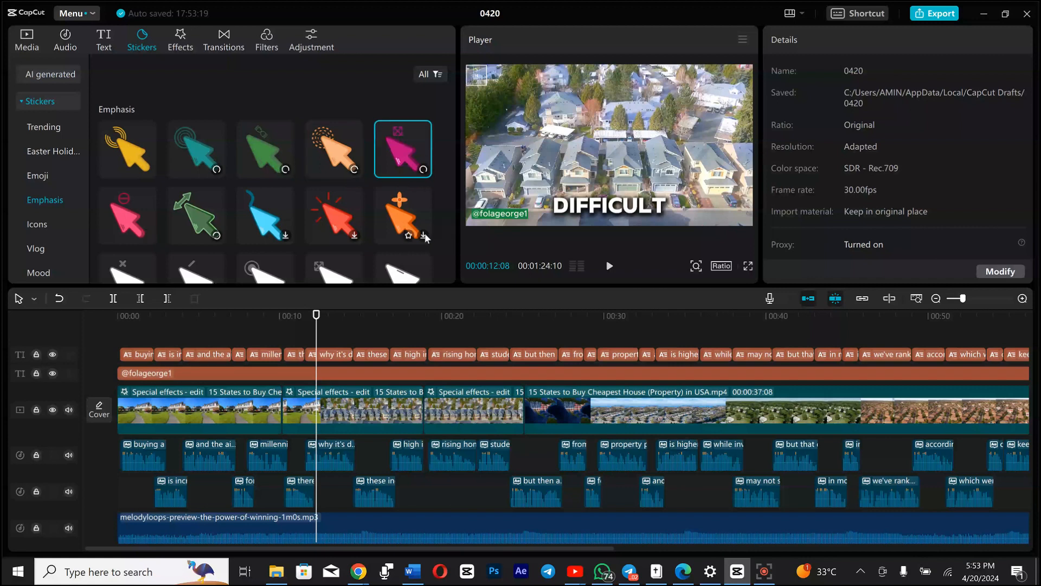
left_click(426, 233)
left_click(352, 235)
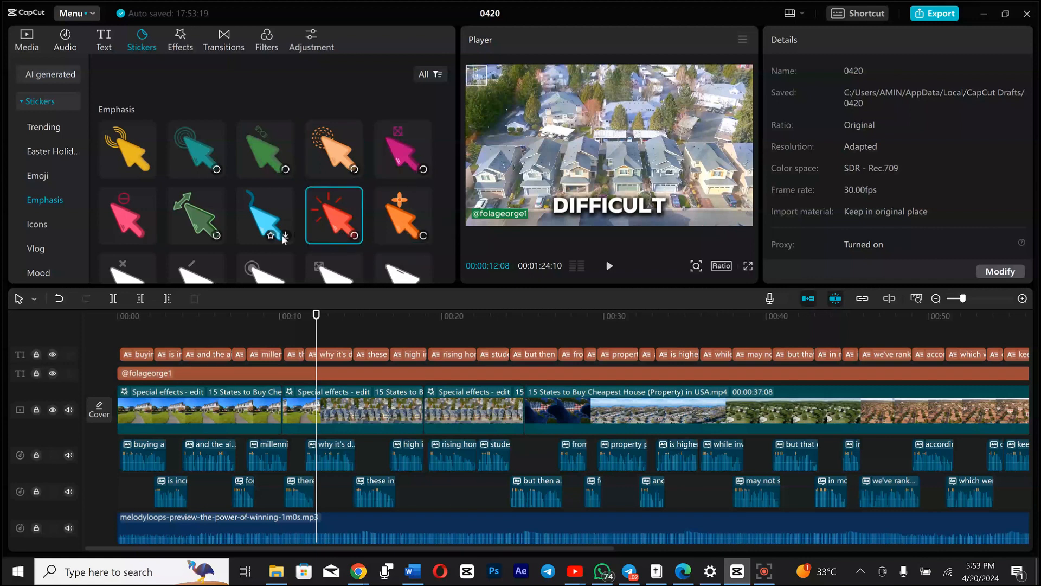
left_click(281, 188)
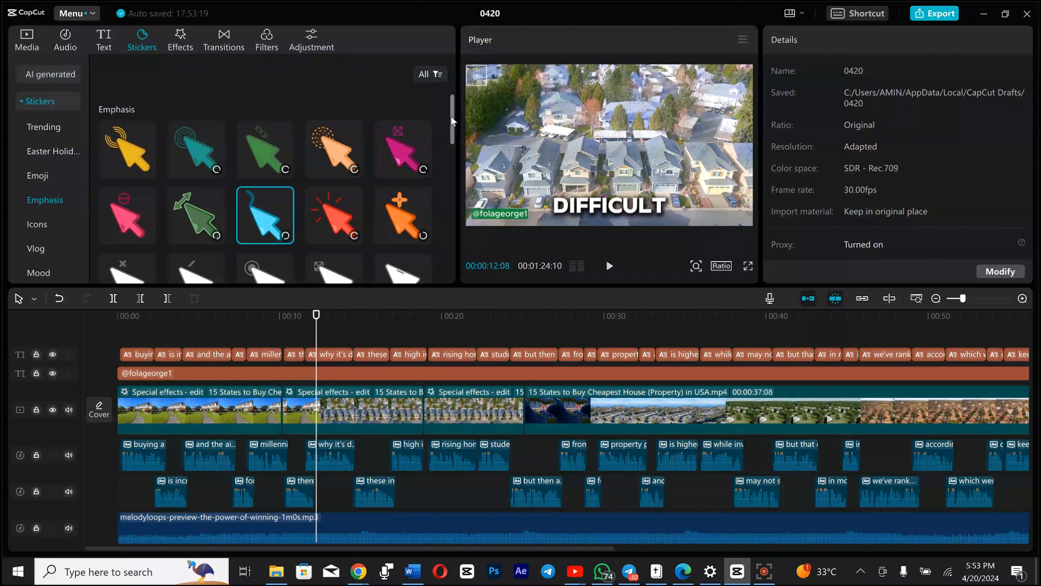
- Browse the Easter Holiday and Emoji sticker categories and move the playhead to 00:00:02:08
left_click_drag(451, 155, 449, 189)
left_click(48, 147)
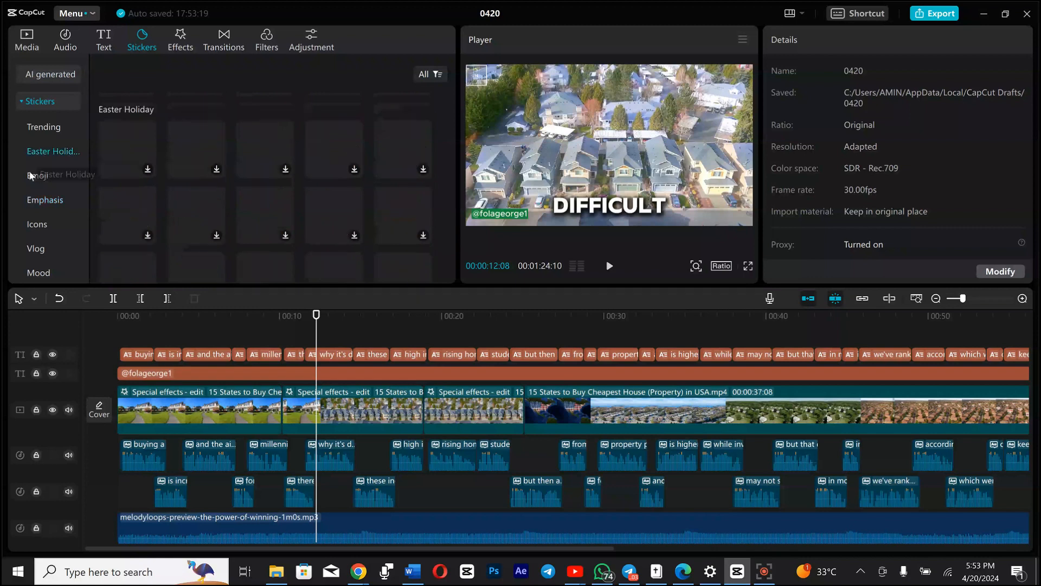
left_click(37, 183)
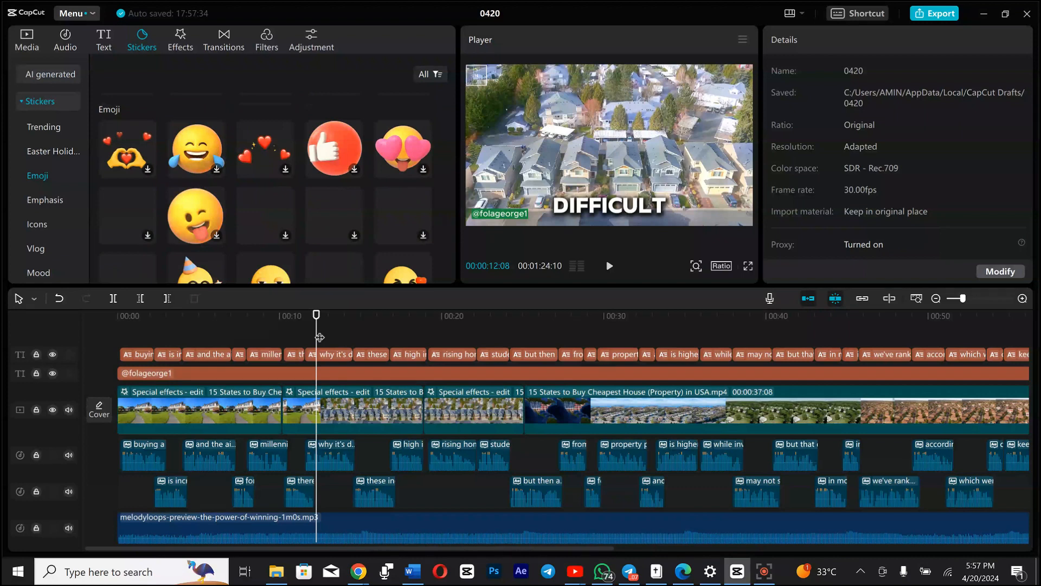
left_click(157, 323)
left_click(154, 324)
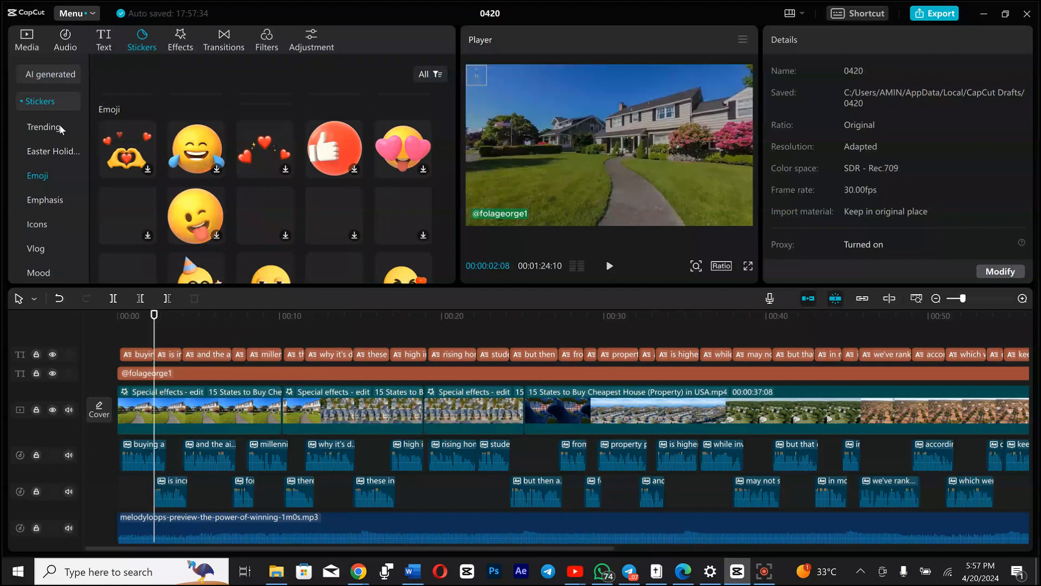
- Look through the Trending and Easter Holiday stickers, and download the first sticker and the whole second row of the Emoji category
left_click(49, 127)
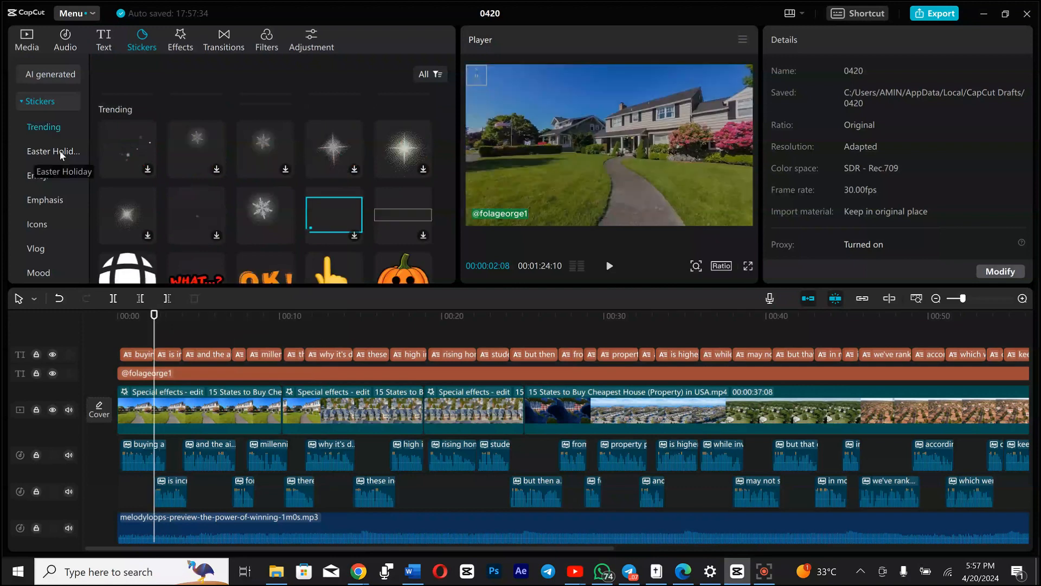
left_click(61, 154)
left_click(42, 174)
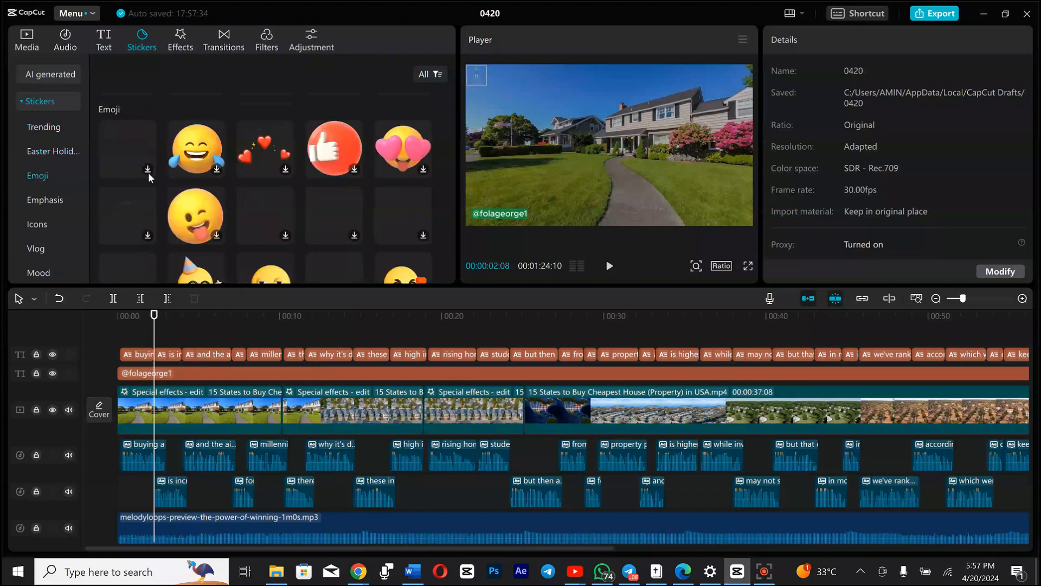
left_click(148, 170)
left_click(133, 234)
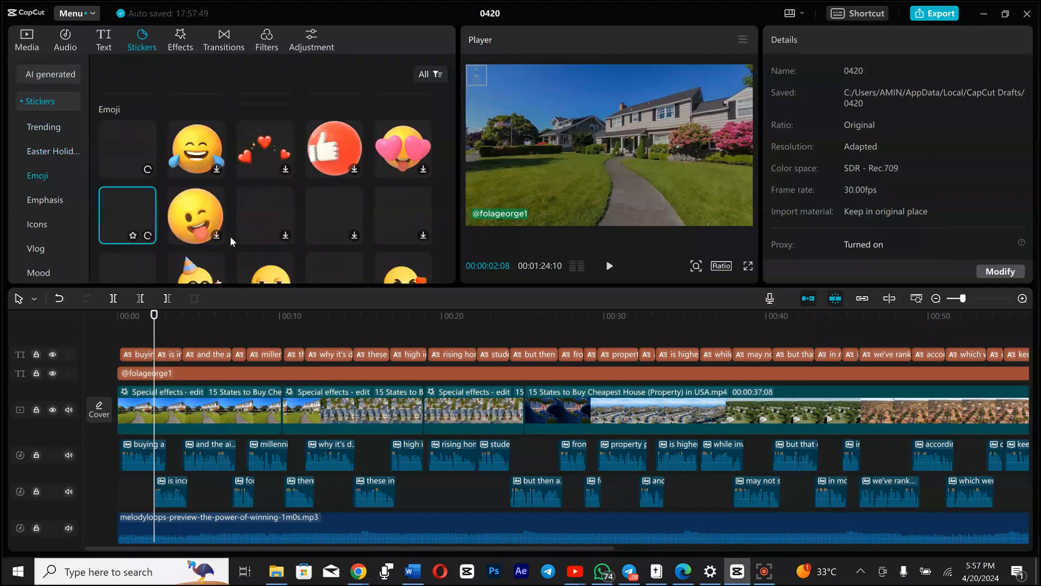
left_click(217, 235)
left_click(285, 234)
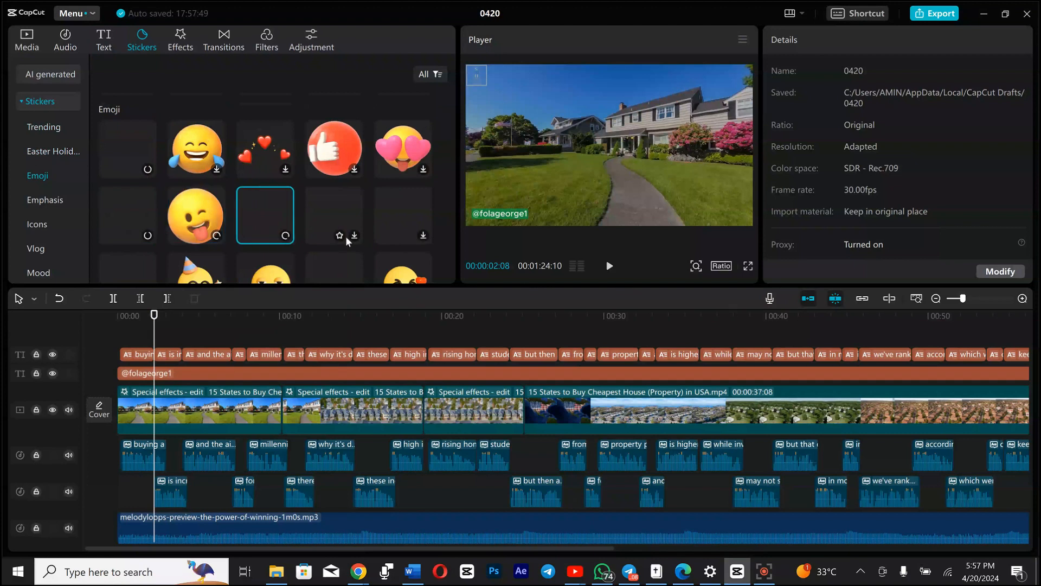
left_click(399, 238)
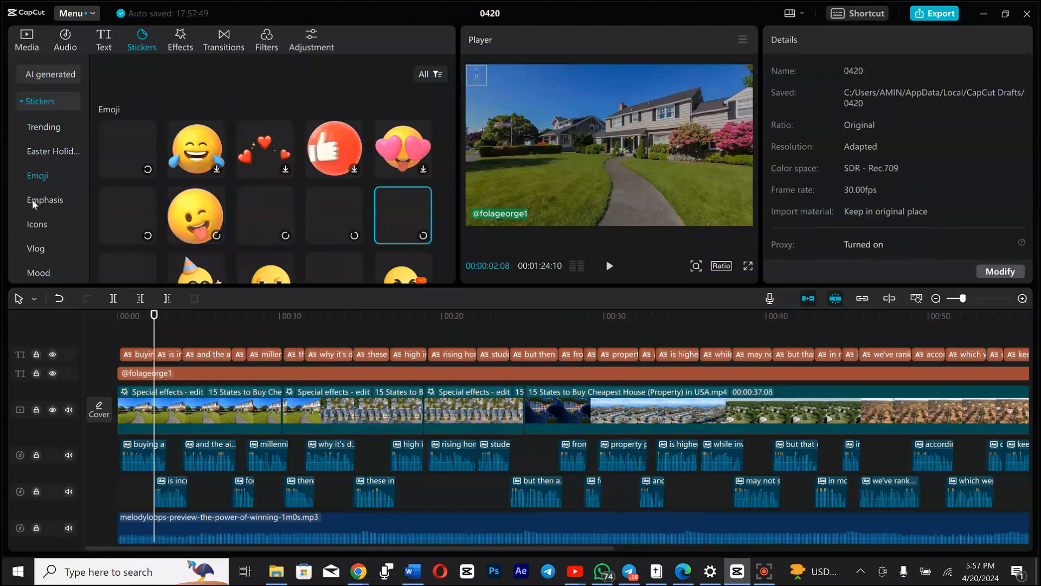
- Browse the Icons stickers and download the first four stickers of the Vlog category, including REC and the pink heart
left_click(40, 223)
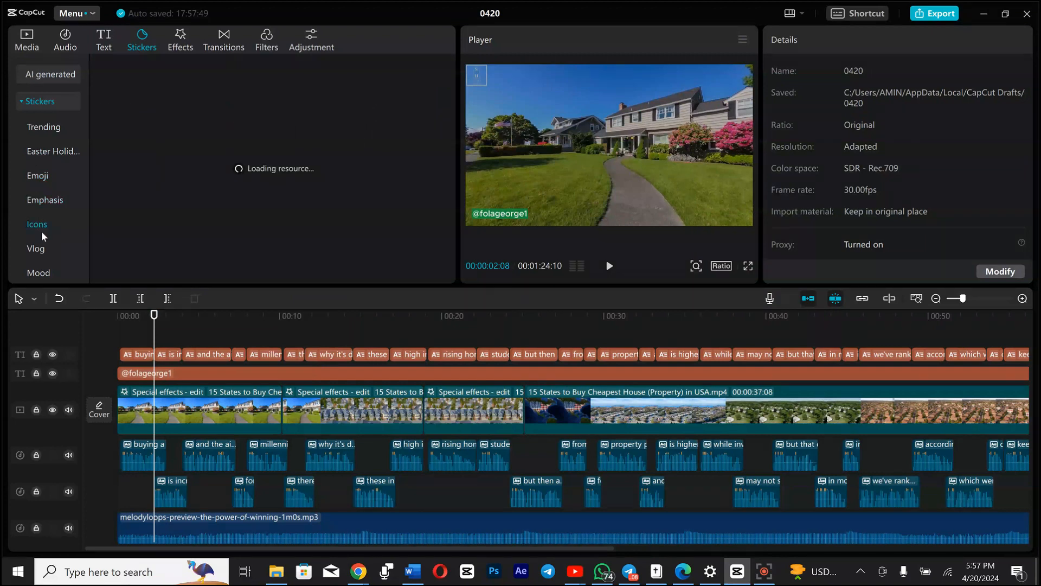
left_click(60, 247)
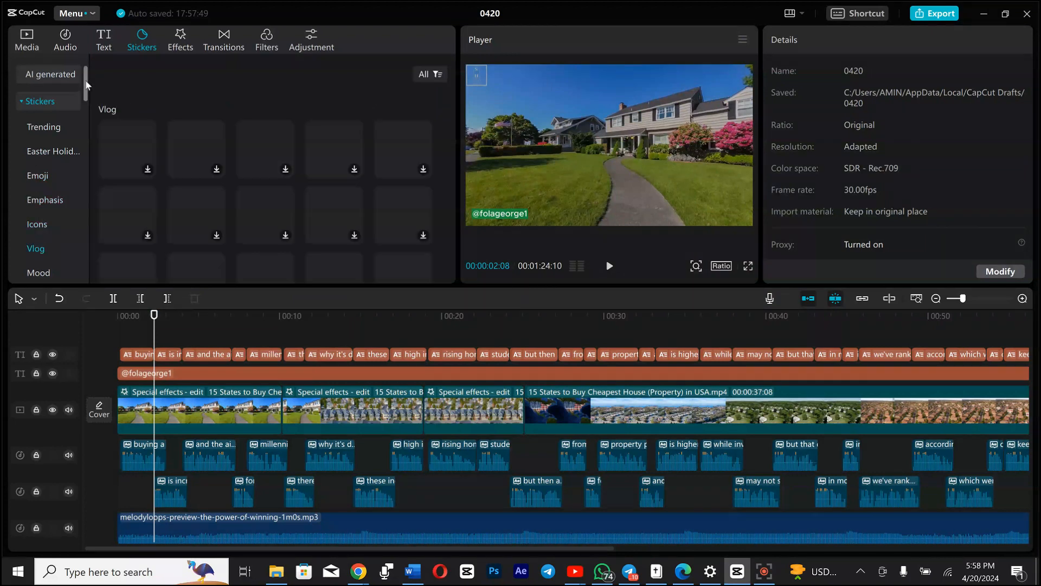
left_click_drag(83, 79, 83, 147)
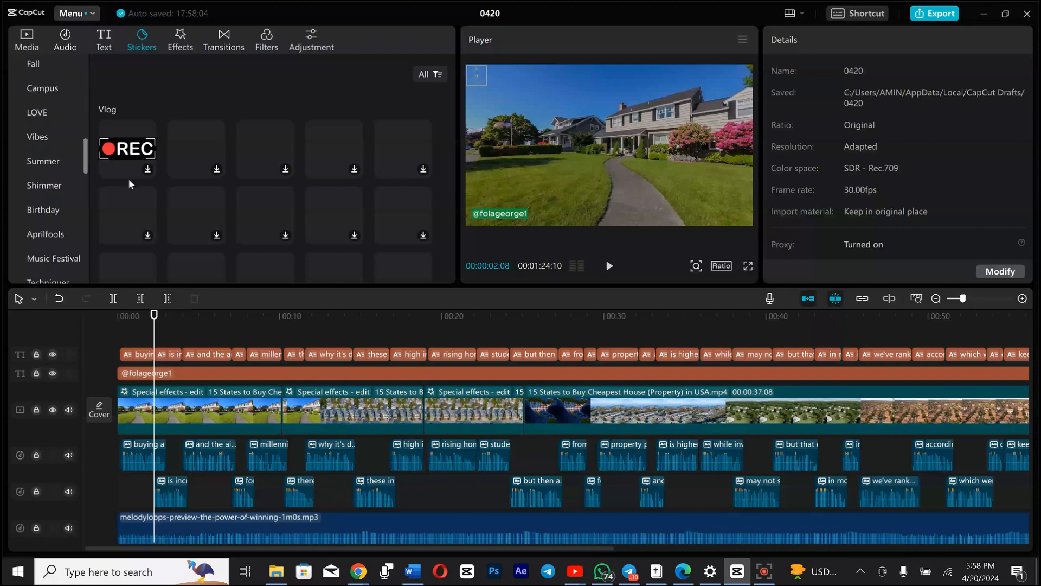
left_click(148, 169)
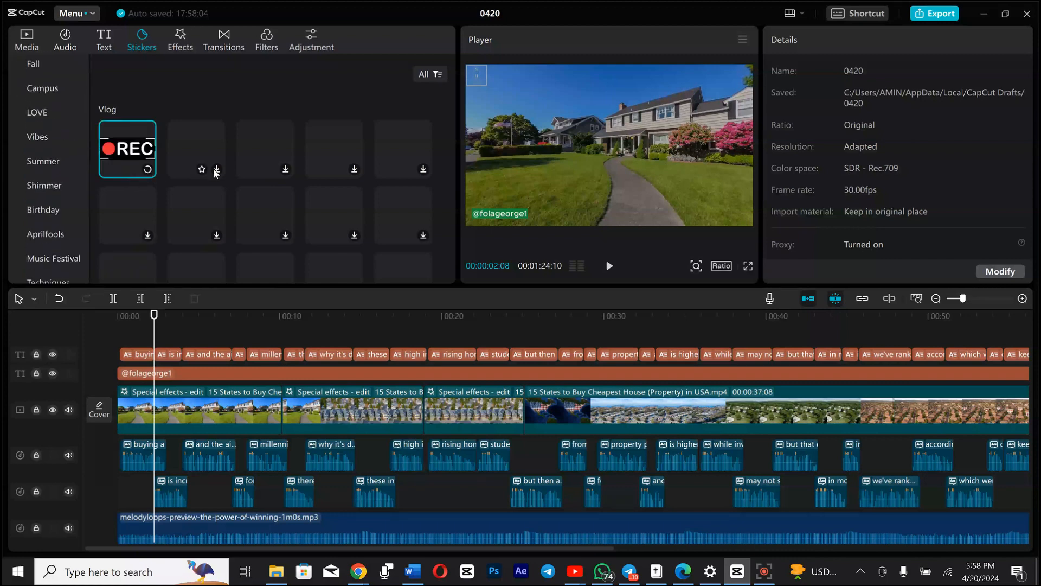
left_click(217, 169)
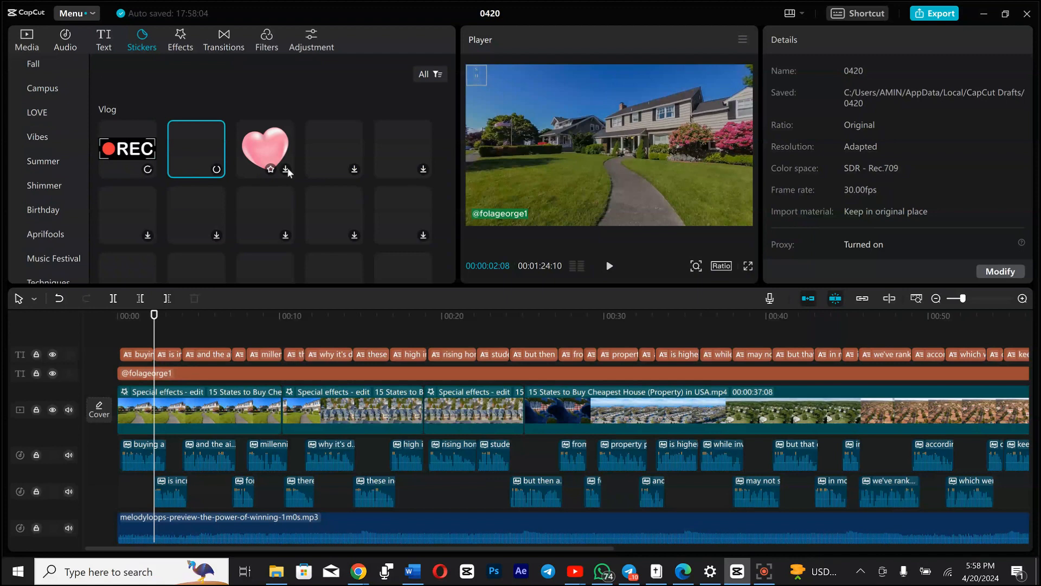
left_click(286, 169)
left_click(354, 170)
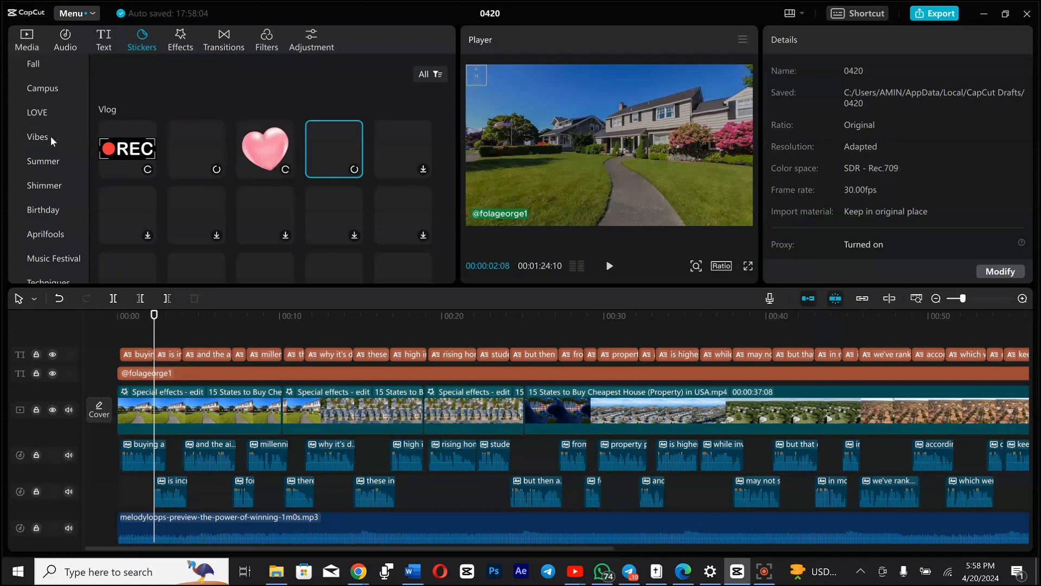
- Browse the Summer, Shimmer and Glitter stickers, and download the second, third and fourth stickers of the Easter Holiday category
left_click(43, 162)
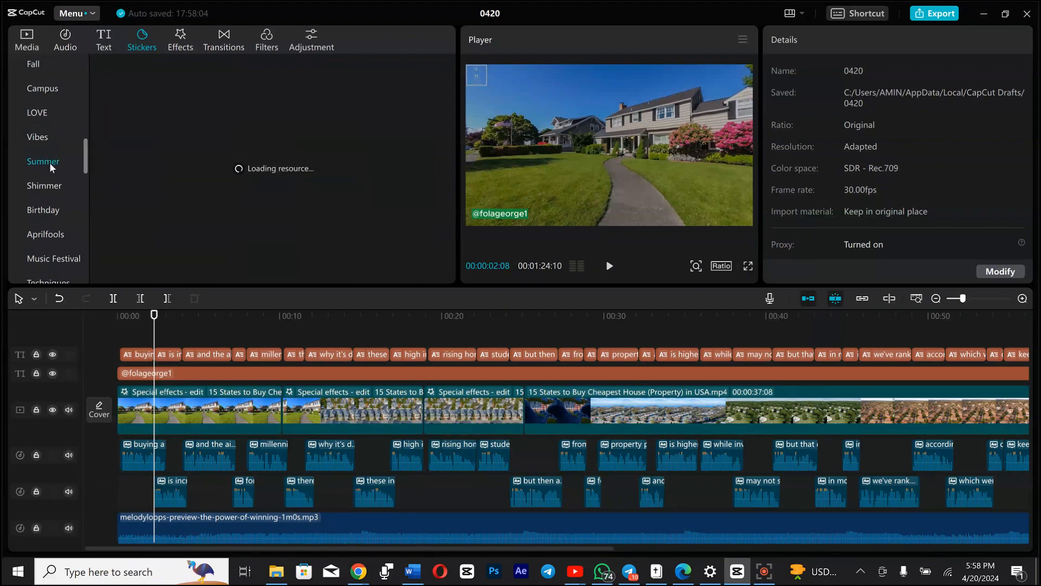
left_click(47, 186)
scroll(86, 206, "down", 5)
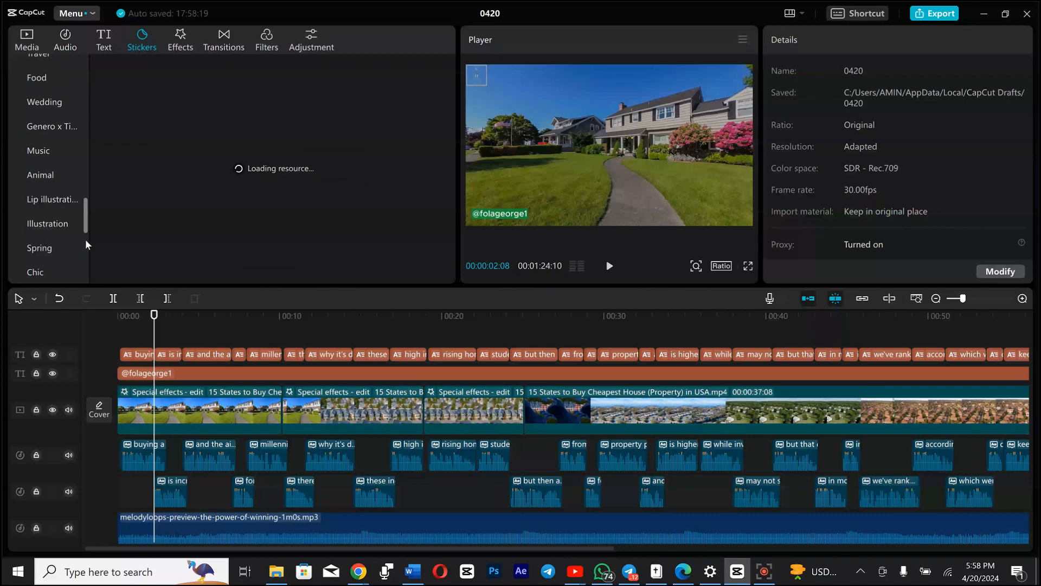
scroll(35, 127, "down", 3)
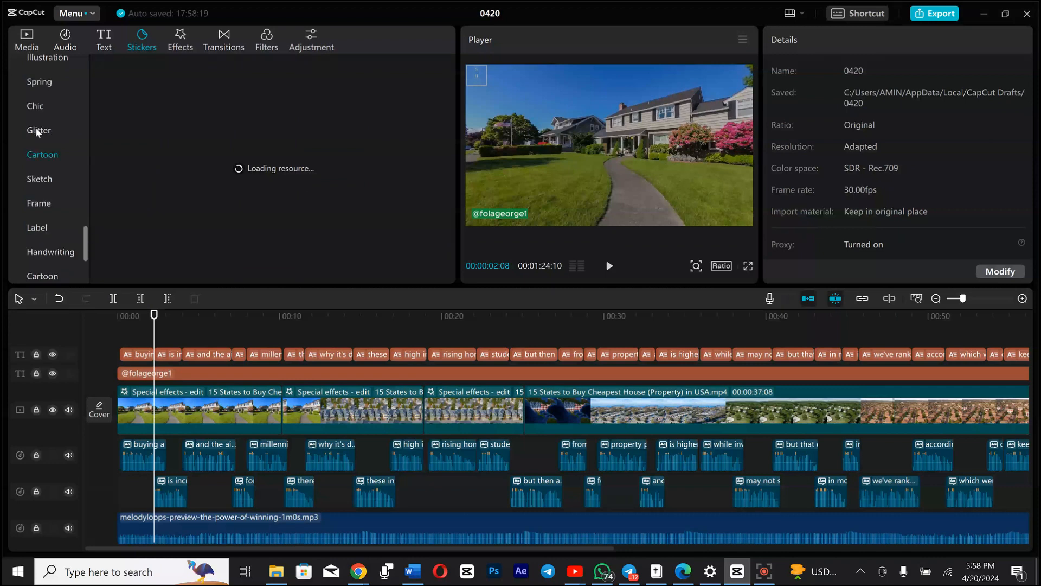
left_click(36, 130)
scroll(84, 162, "up", 15)
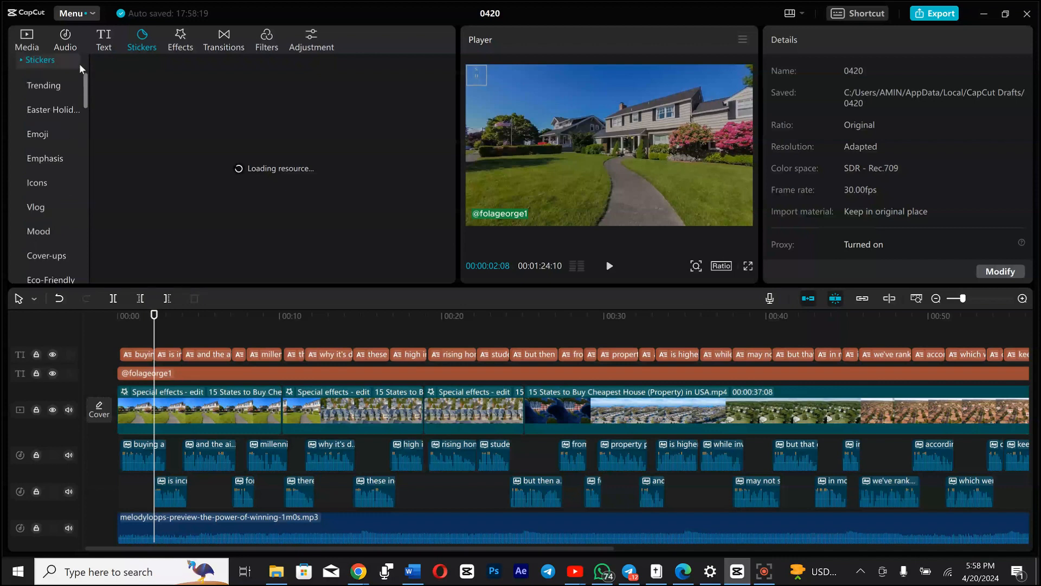
left_click(54, 151)
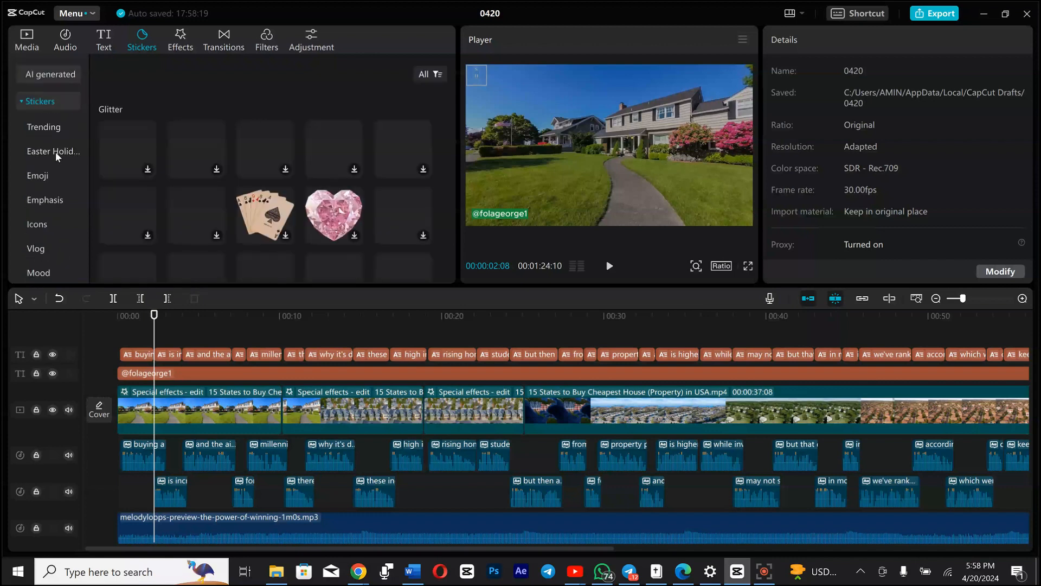
left_click(197, 164)
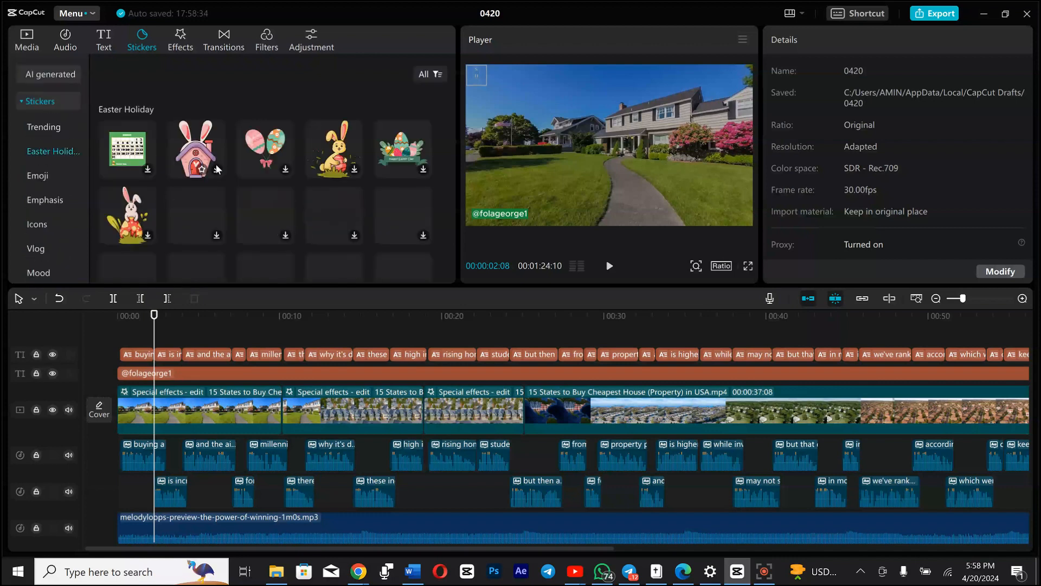
left_click(285, 170)
left_click(355, 168)
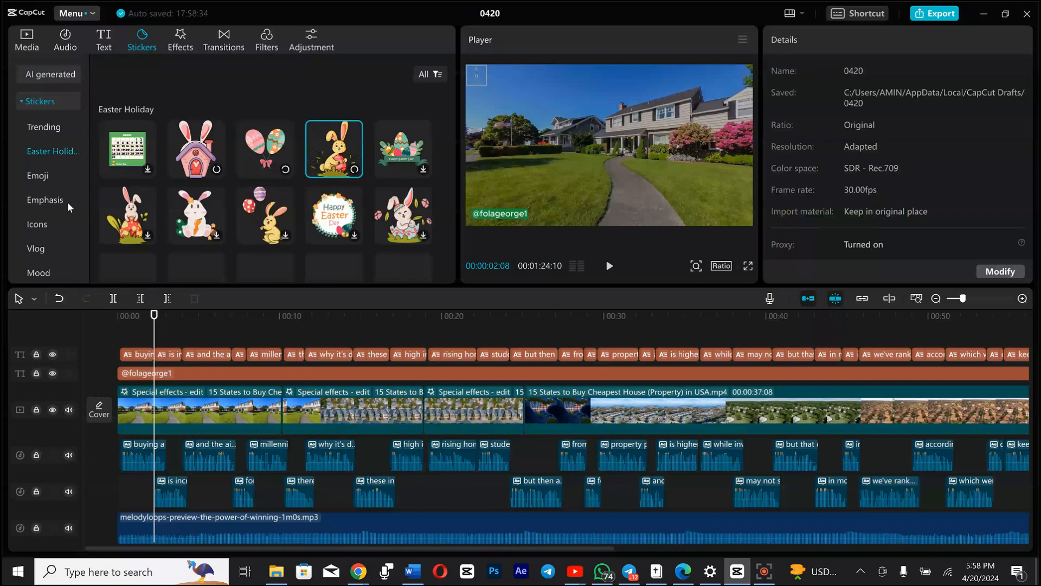
- Look through the Vlog and Icons stickers and download the grey SUBSCRIBED sticker from the Trending category
left_click(51, 251)
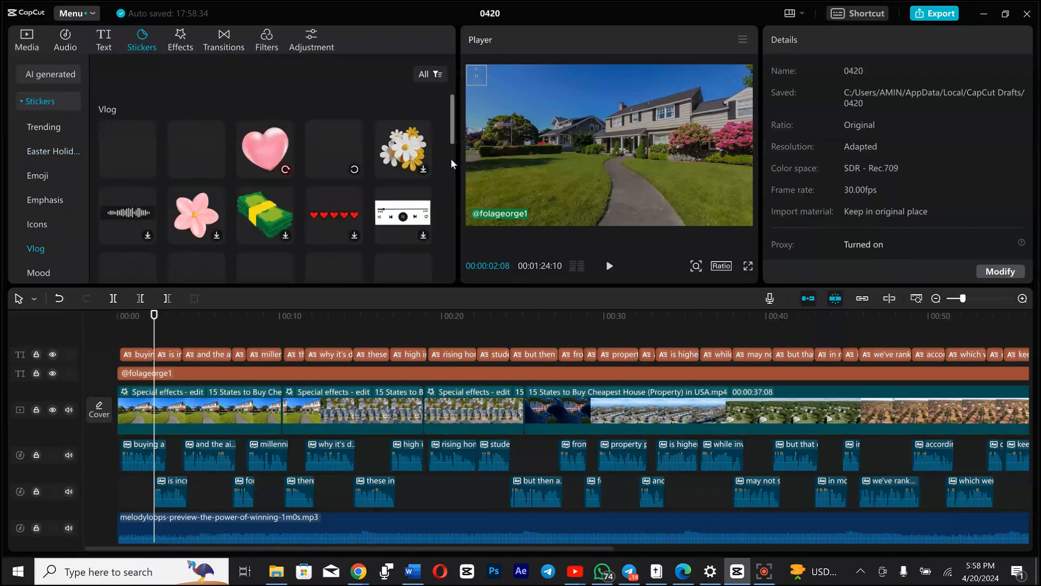
left_click_drag(451, 159, 452, 197)
scroll(442, 118, "up", 5)
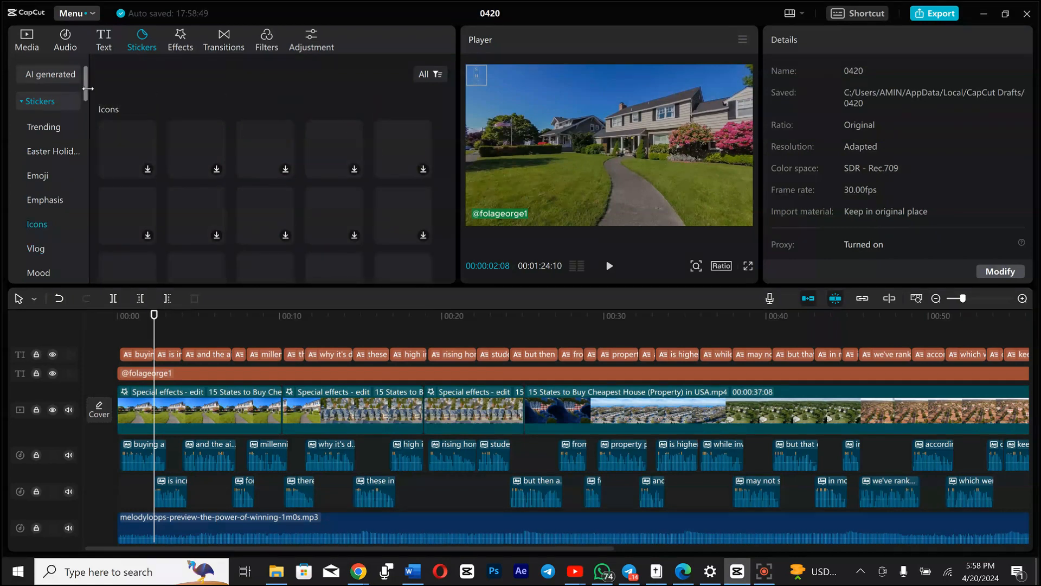
left_click_drag(85, 88, 83, 199)
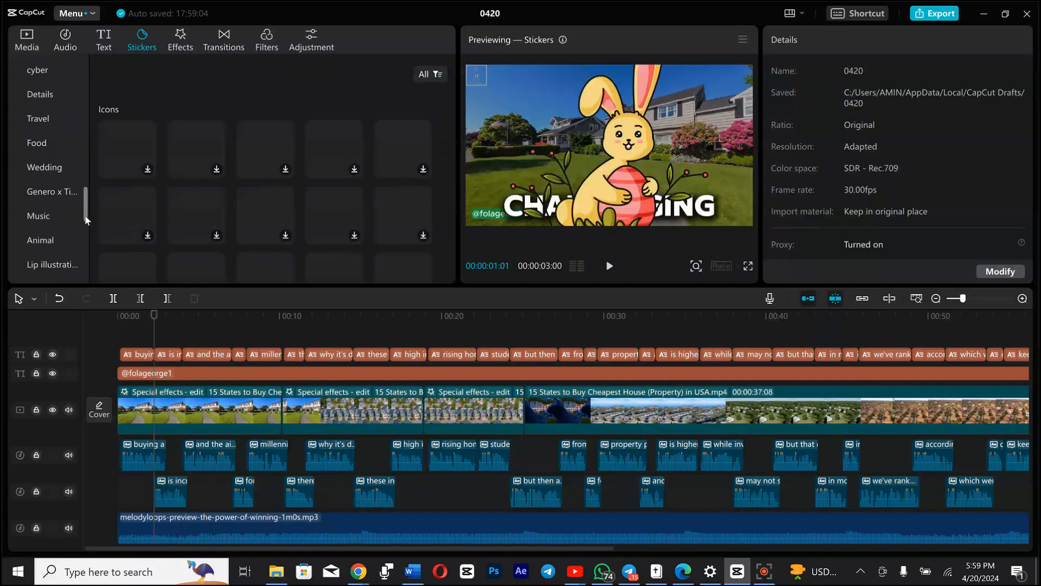
left_click_drag(85, 220, 69, 97)
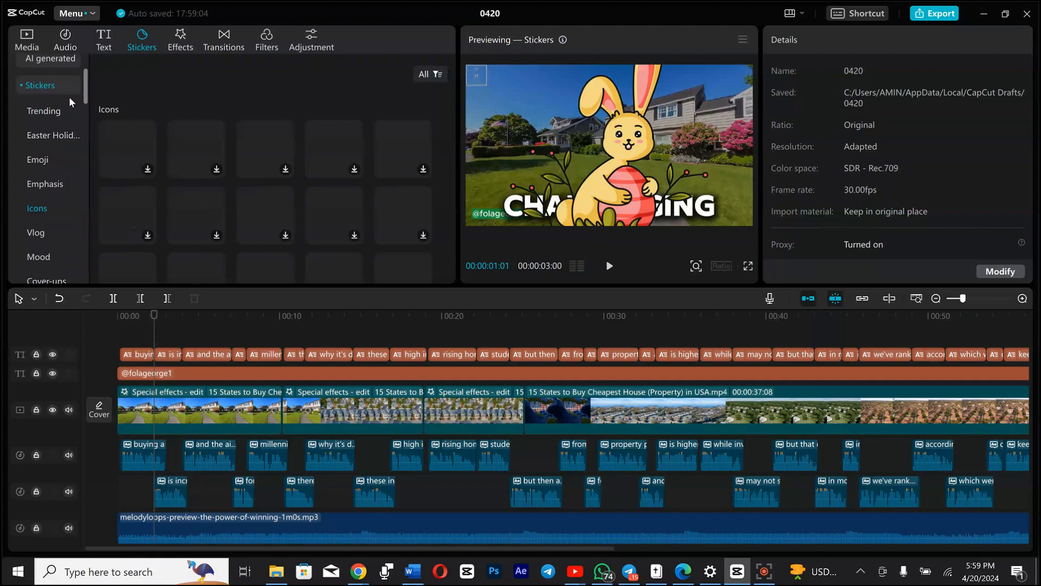
left_click(69, 100)
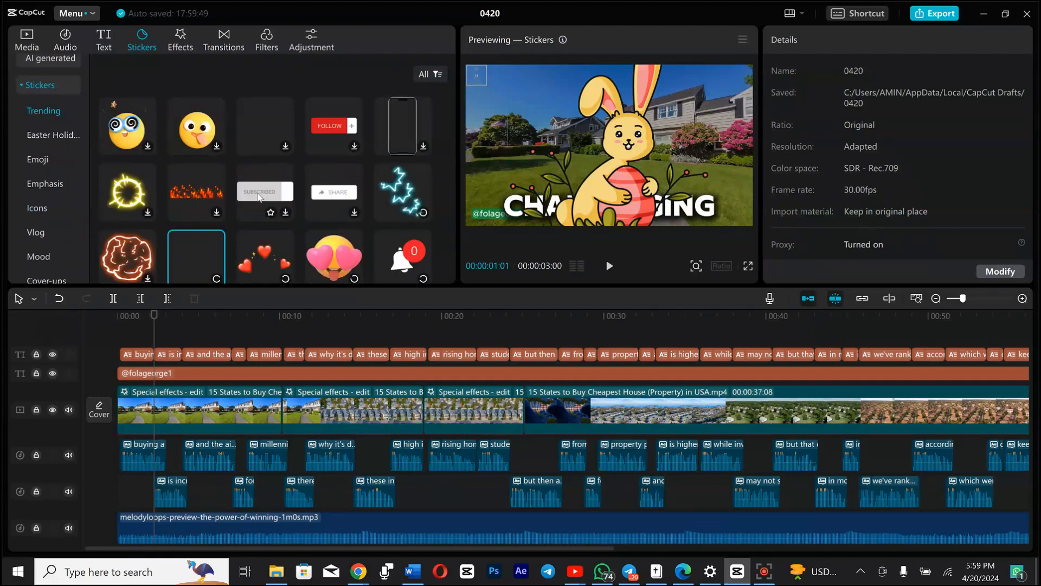
left_click(286, 213)
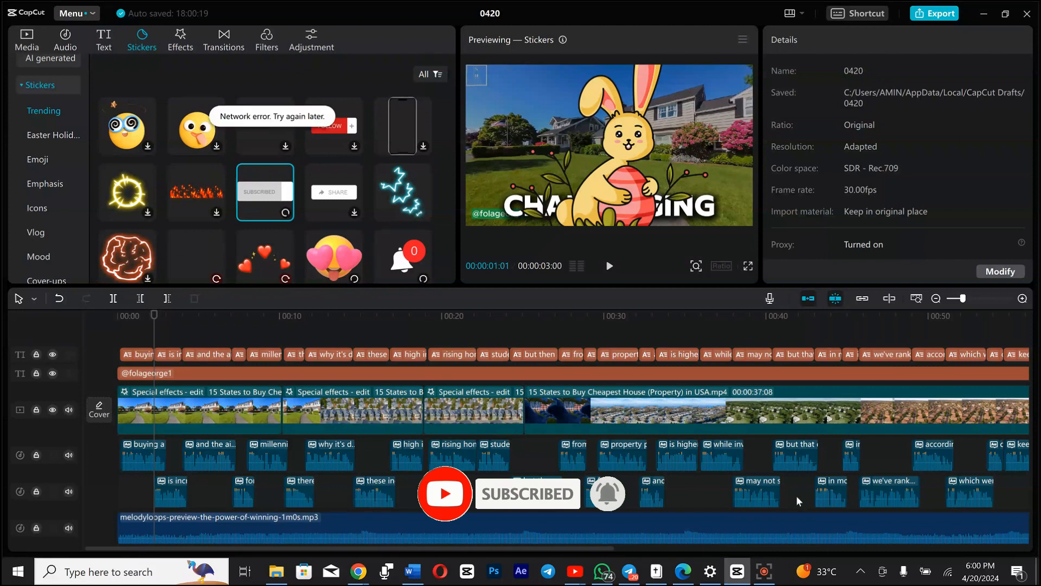
- Add the SUBSCRIBED sticker to the timeline at 00:00:21:22
left_click(953, 578)
left_click(516, 328)
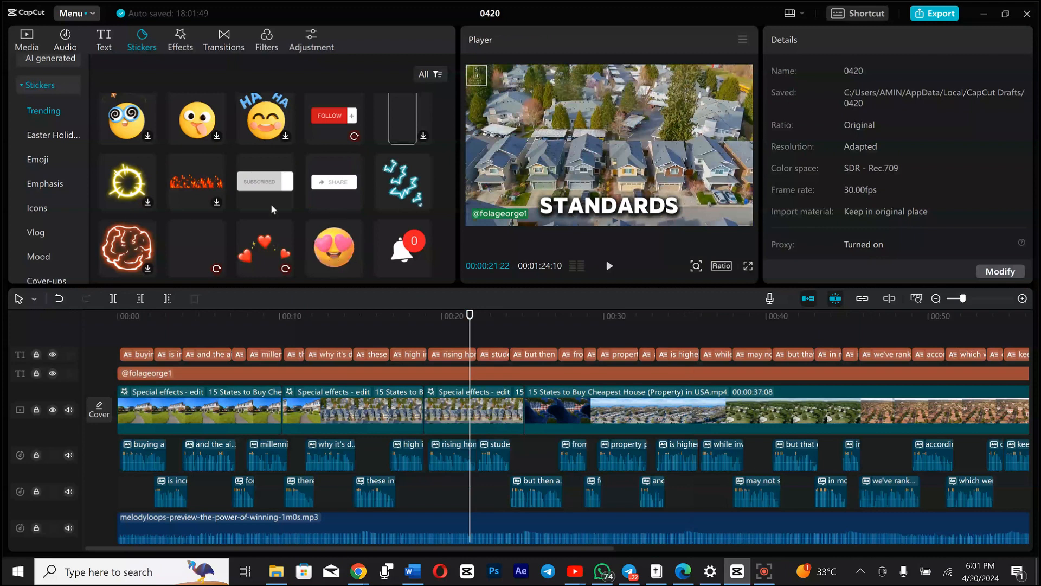
mouse_move(271, 203)
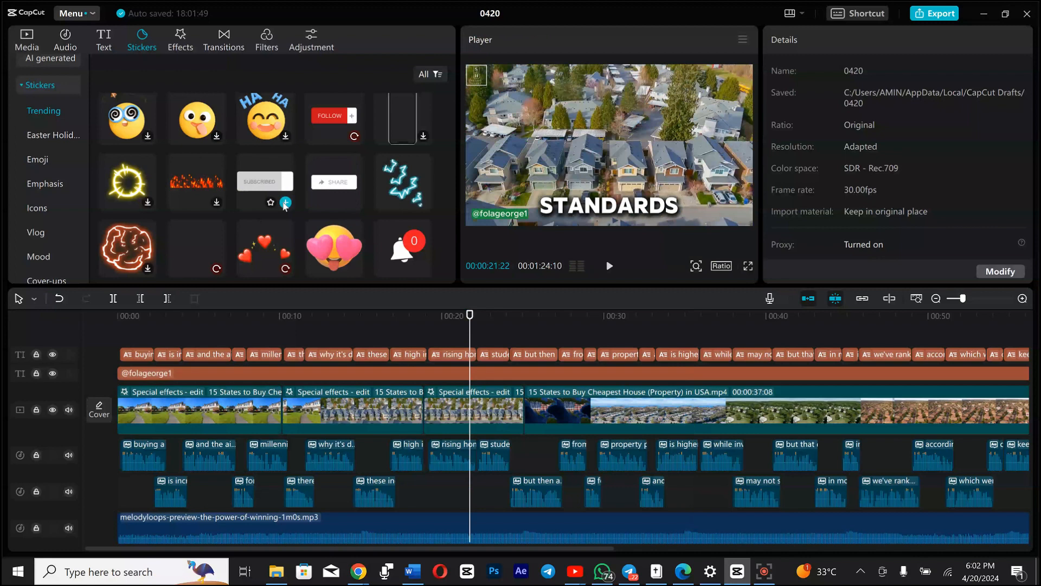
left_click(285, 203)
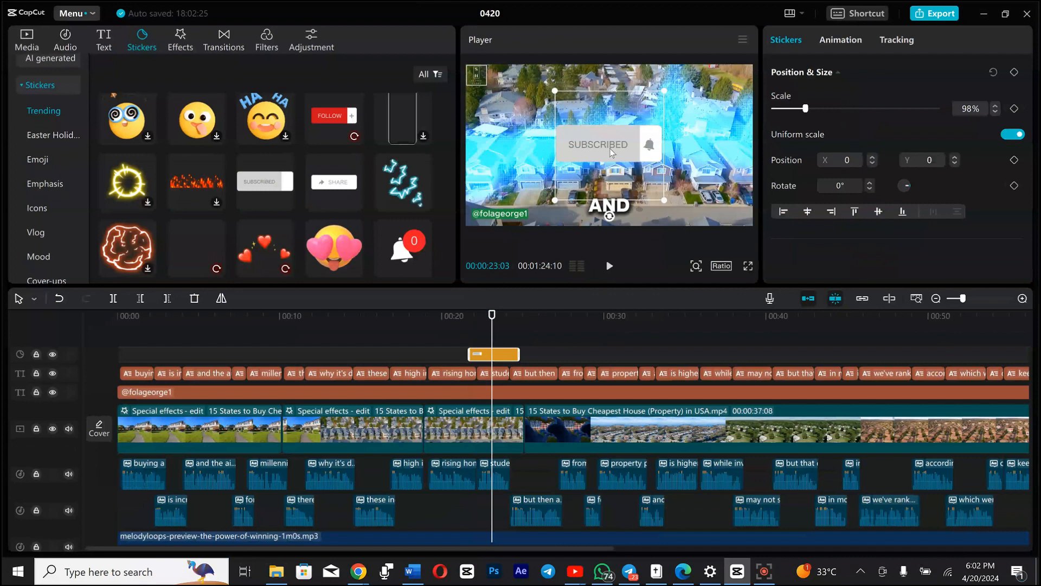
- Shrink the SUBSCRIBED sticker to 43% scale and move it to the lower-right corner of the video frame
left_click_drag(611, 152, 601, 146)
left_click_drag(654, 84, 623, 115)
left_click_drag(610, 152, 718, 222)
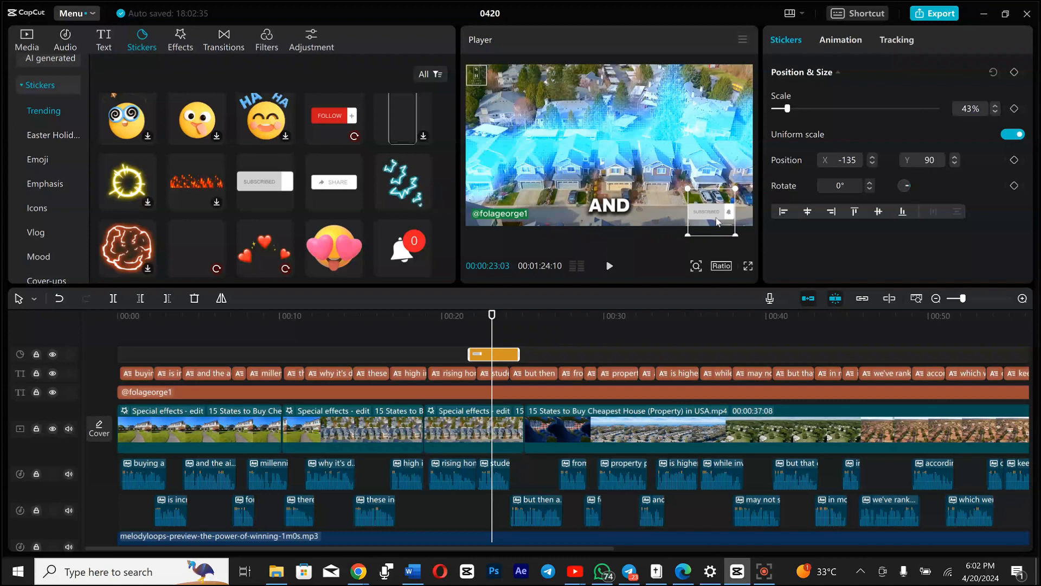